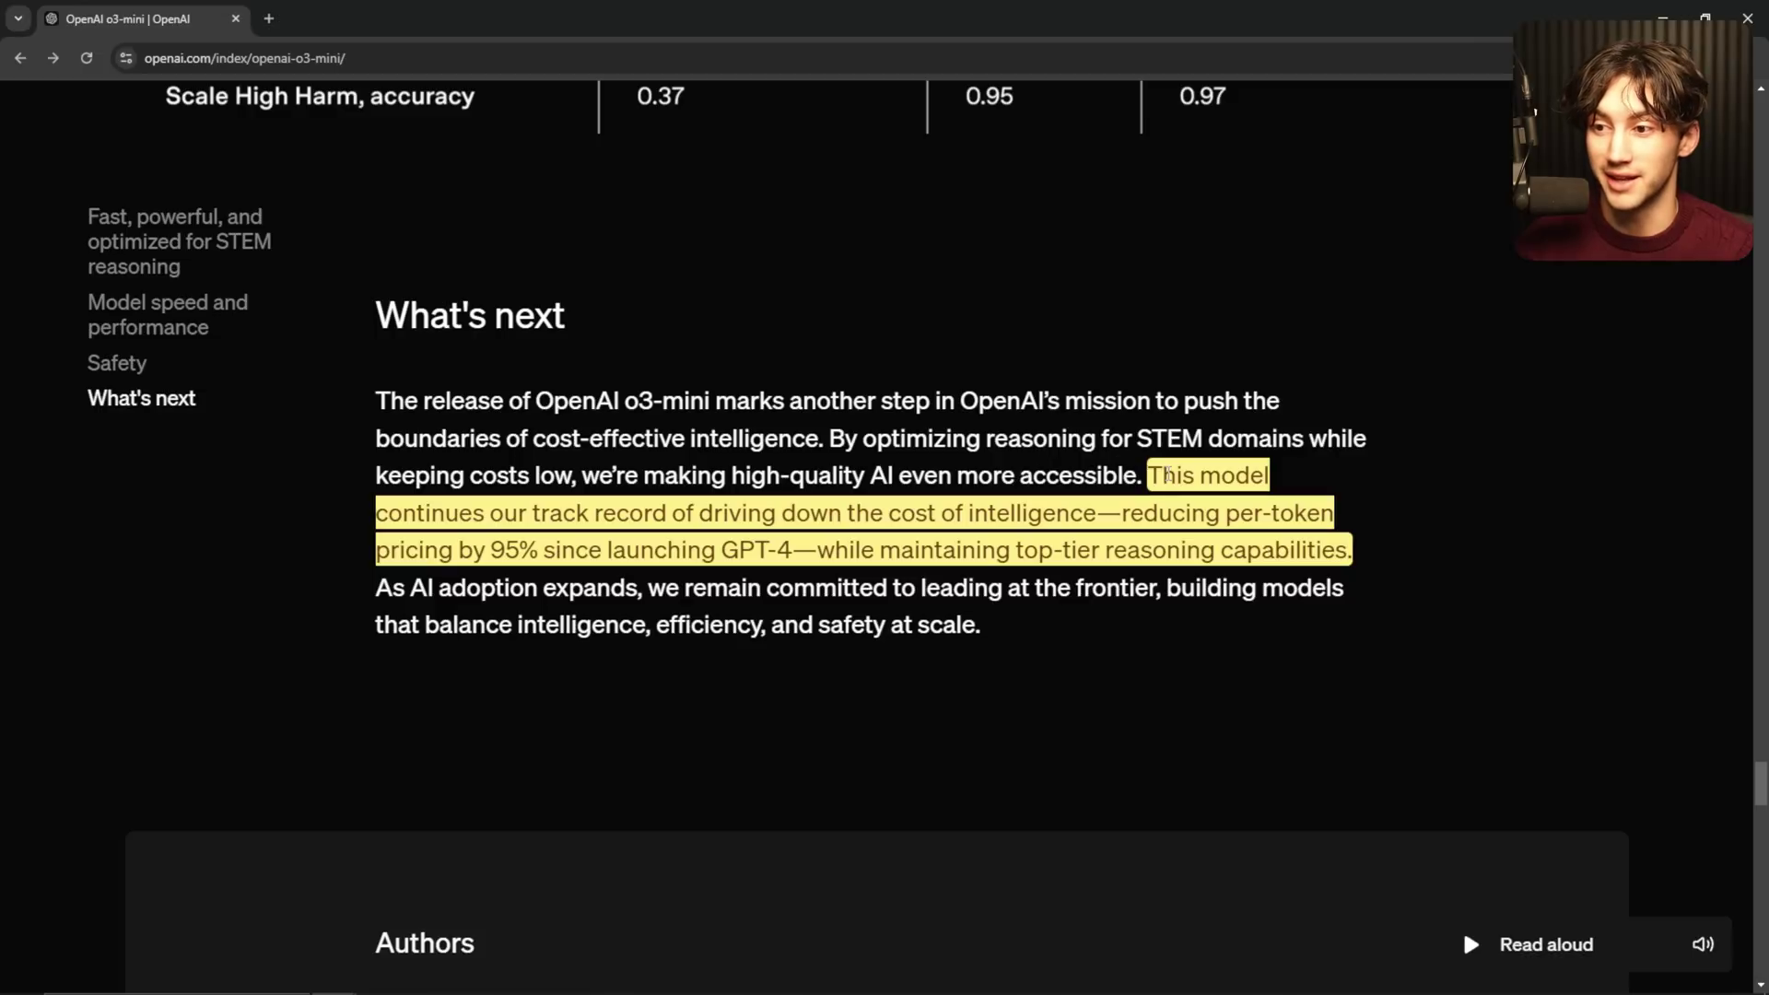
- Read the What's next section of the o3-mini article, covering cost-effective intelligence and the per-token pricing reduction
{"action": "left_click_drag", "start_coordinate": [560, 438], "coordinate": [976, 461]}
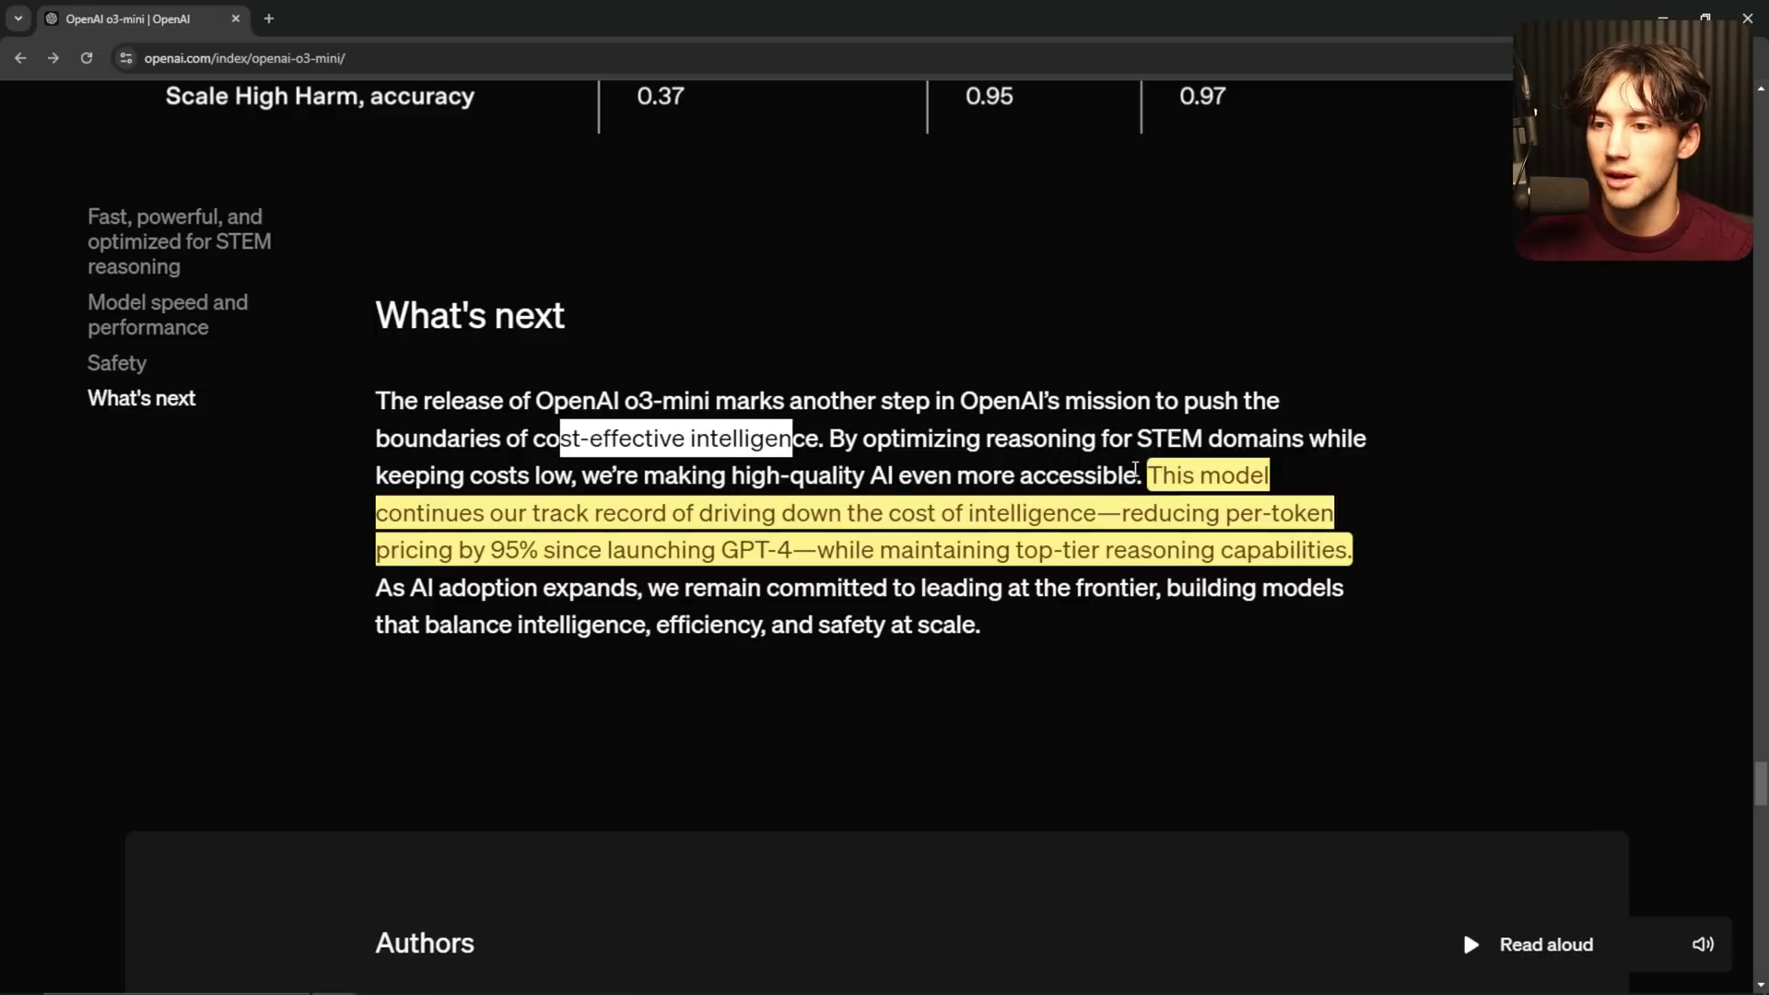
{"action": "left_click", "coordinate": [1135, 469]}
{"action": "left_click_drag", "start_coordinate": [455, 513], "coordinate": [1326, 516]}
{"action": "left_click_drag", "start_coordinate": [403, 550], "coordinate": [1351, 552]}
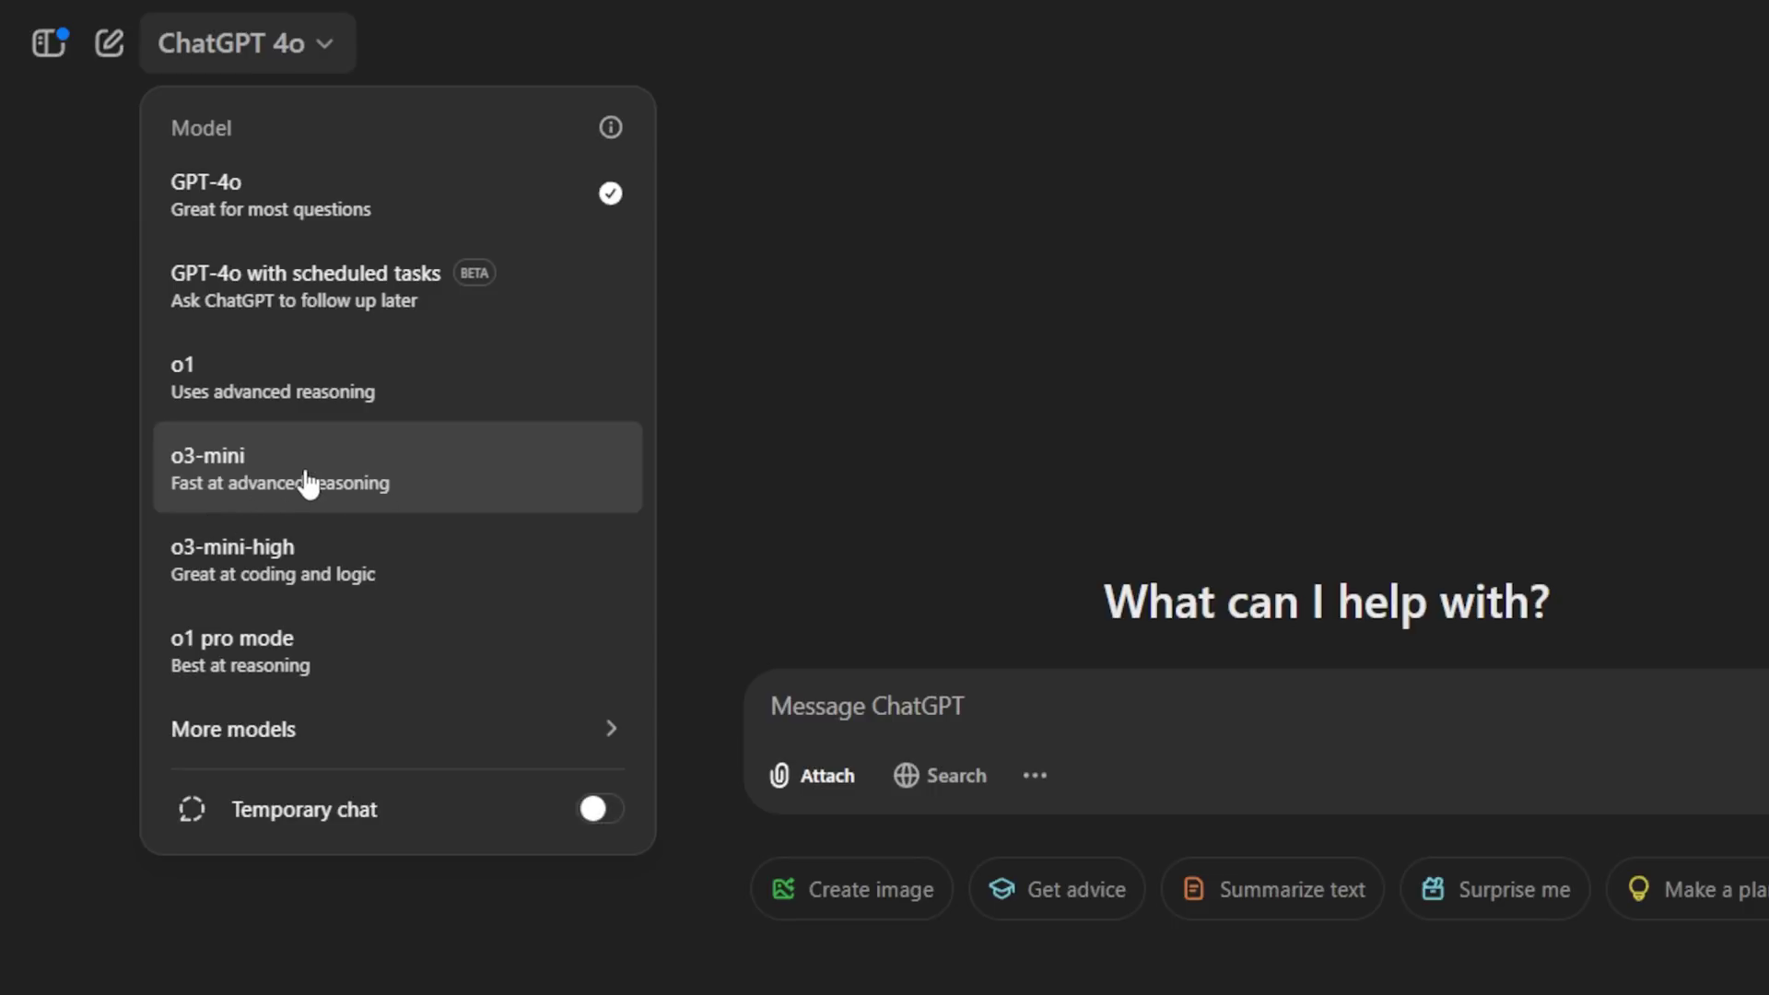
- Switch to ChatGPT, choose the o3-mini-high model, and try turning web search on and off
{"action": "left_click", "coordinate": [386, 561]}
{"action": "left_click", "coordinate": [912, 783]}
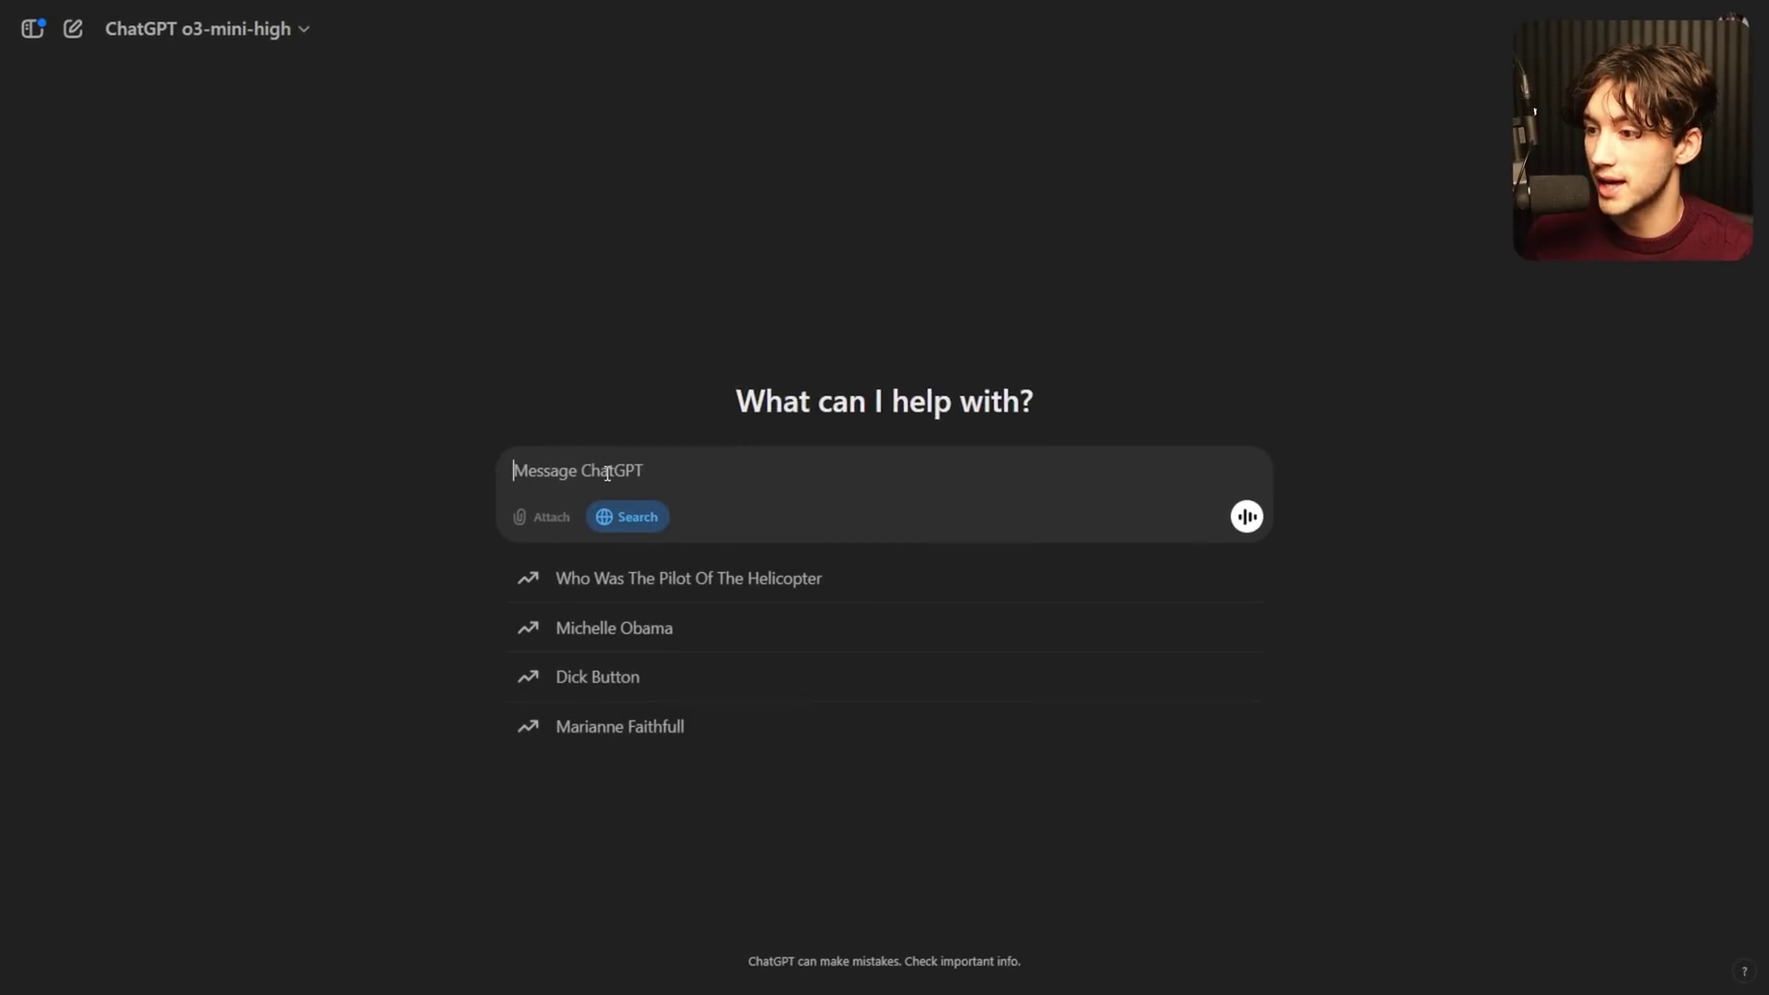
{"action": "left_click", "coordinate": [632, 521]}
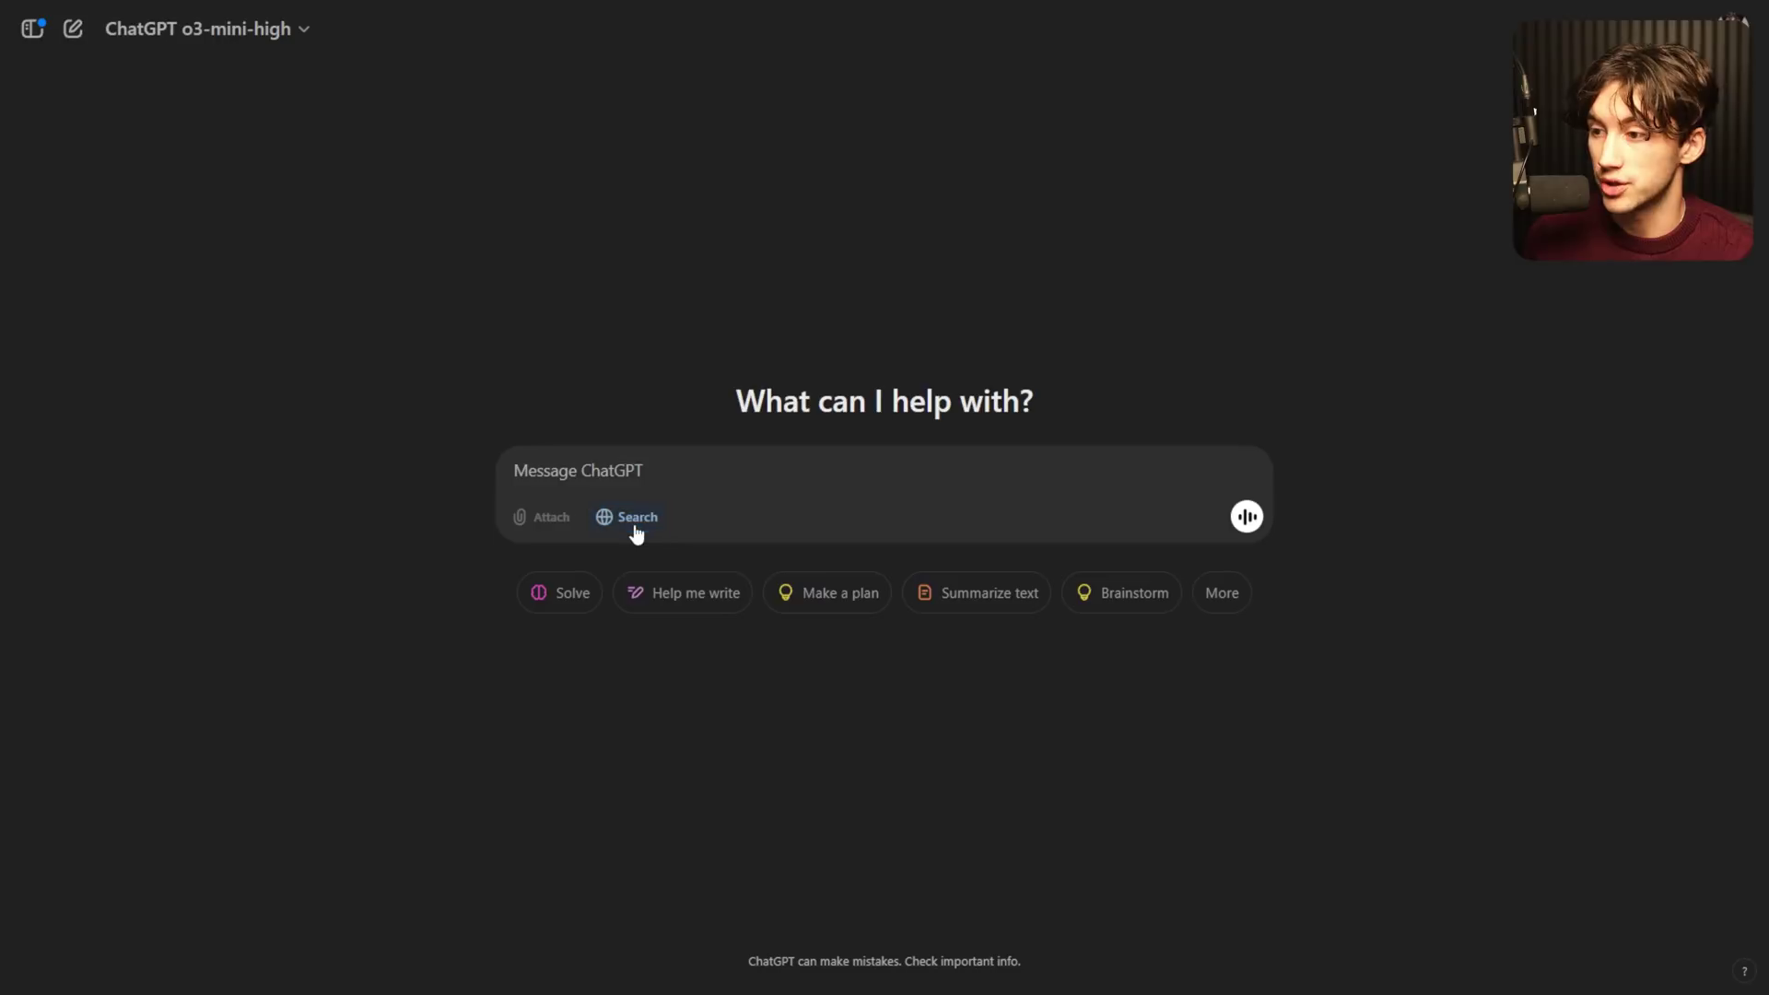
- Switch the model to o1 to compare its attach and search options, and return to o3-mini-high
{"action": "left_click", "coordinate": [213, 25]}
{"action": "left_click", "coordinate": [268, 261]}
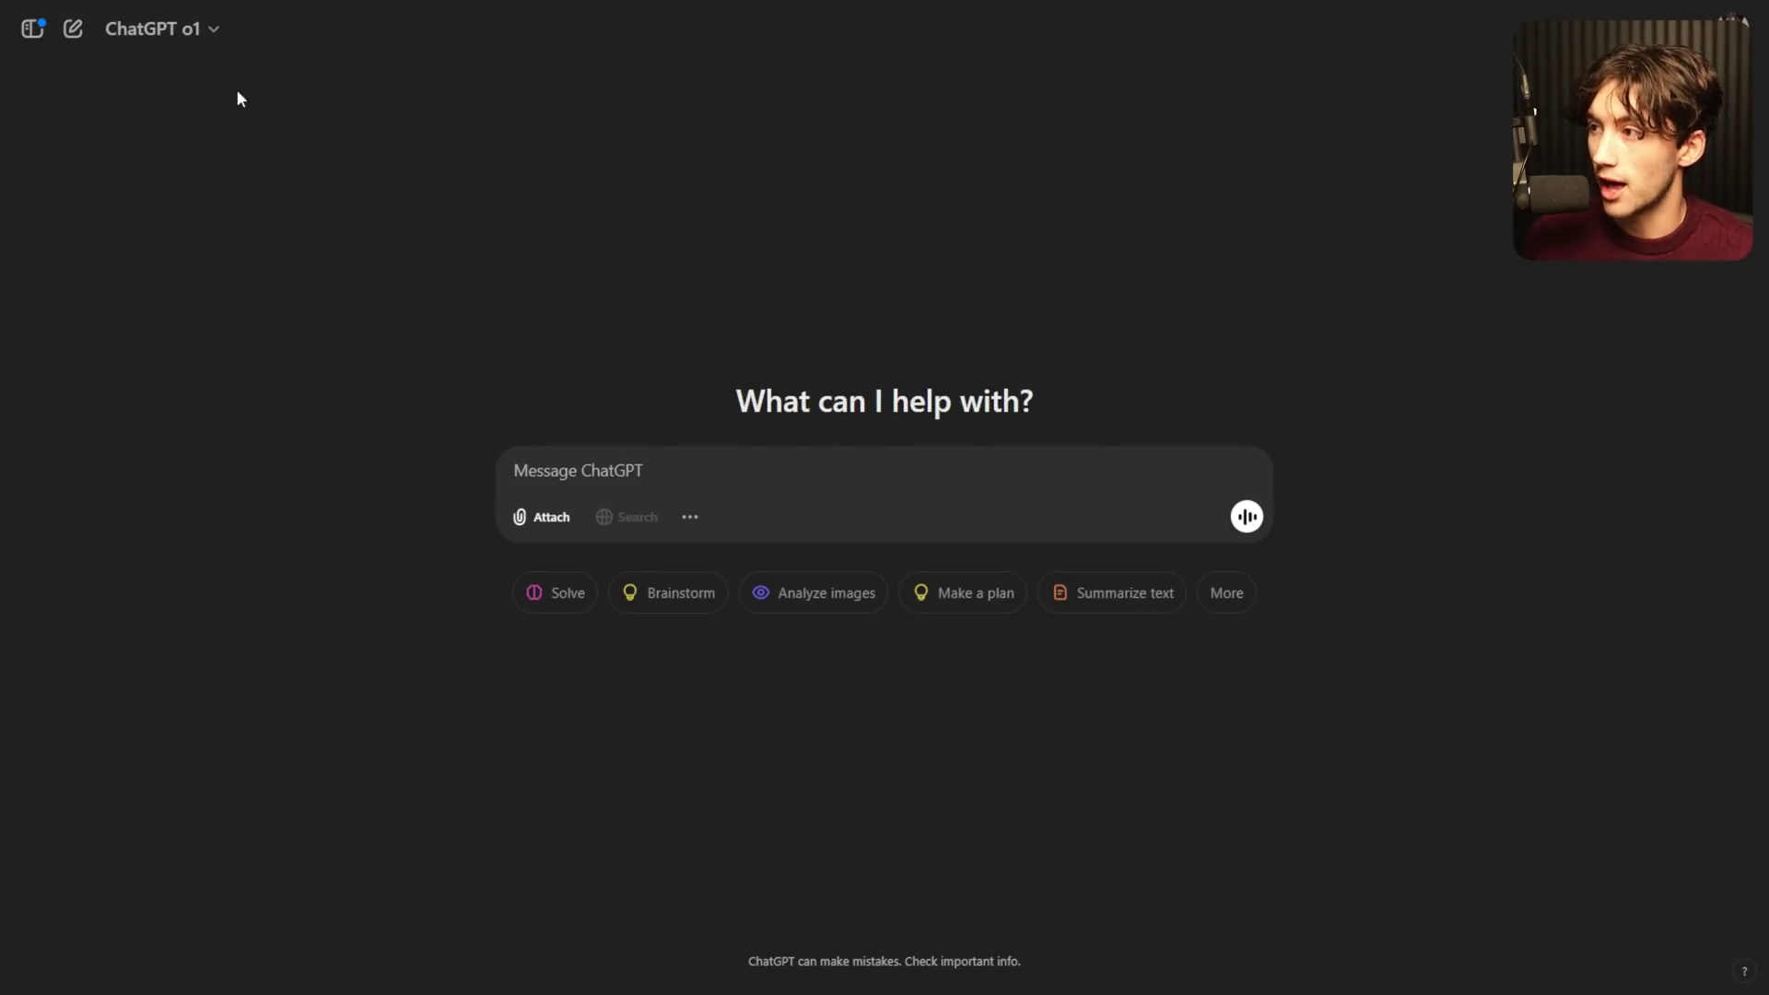
{"action": "left_click", "coordinate": [199, 31]}
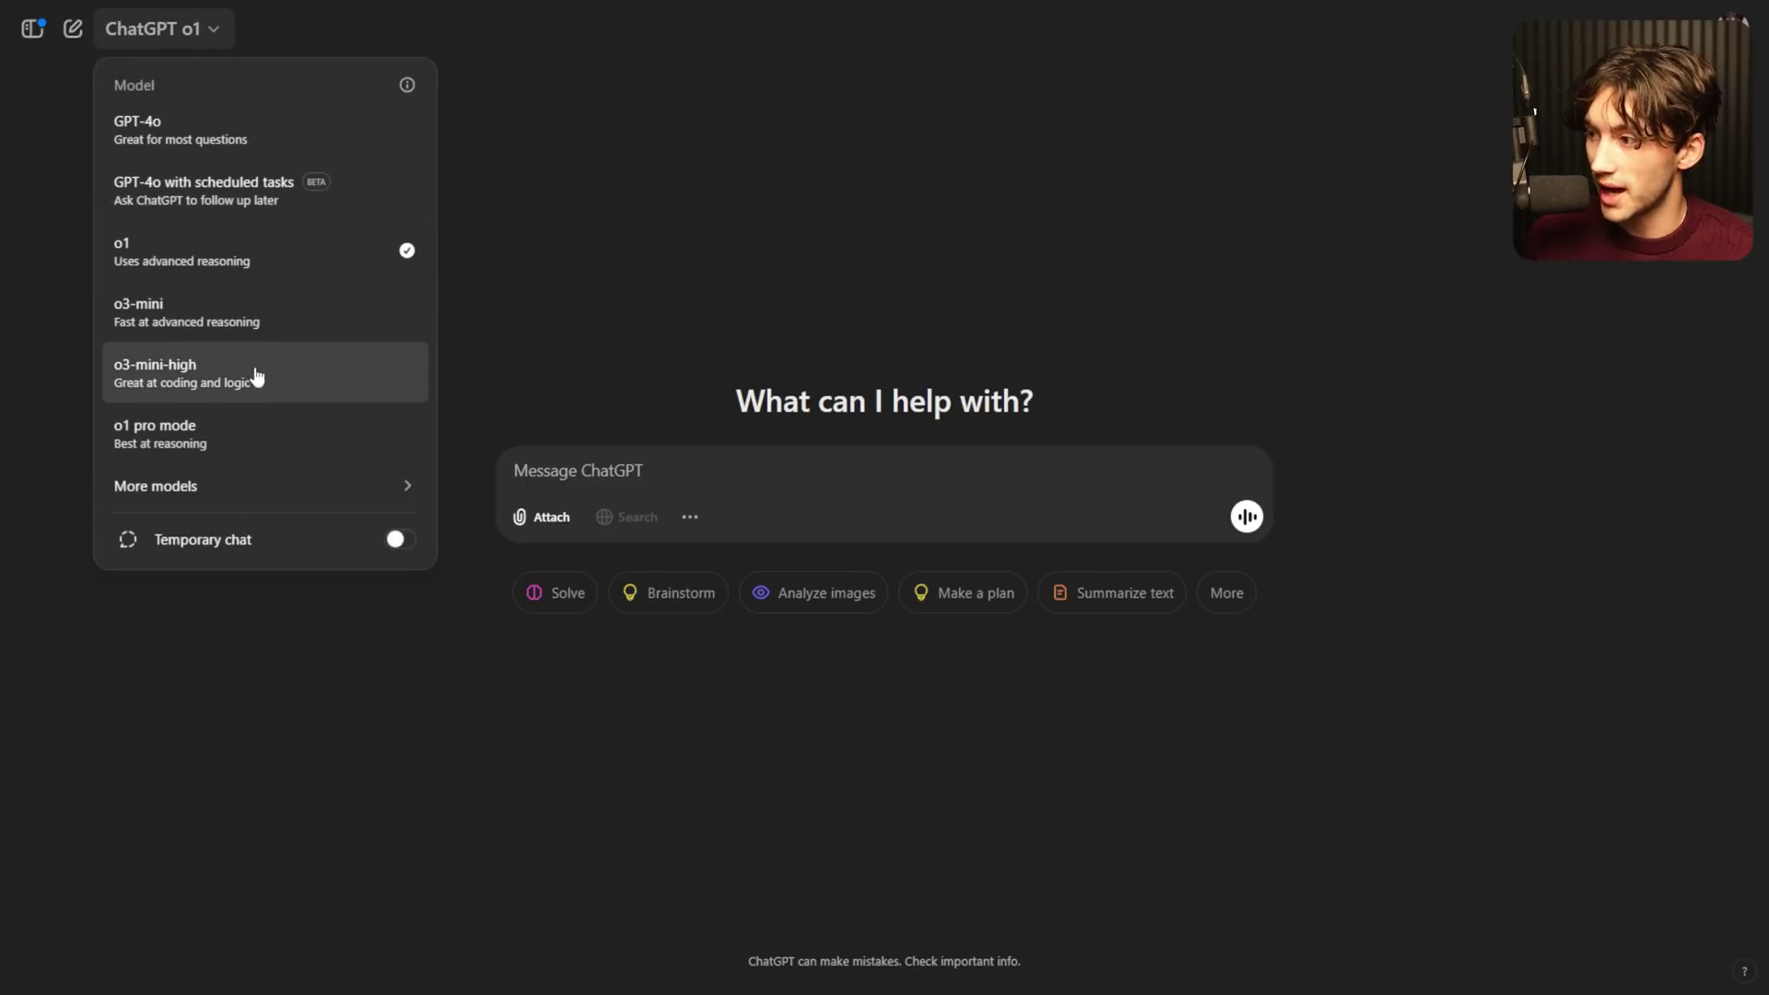
{"action": "left_click", "coordinate": [208, 374]}
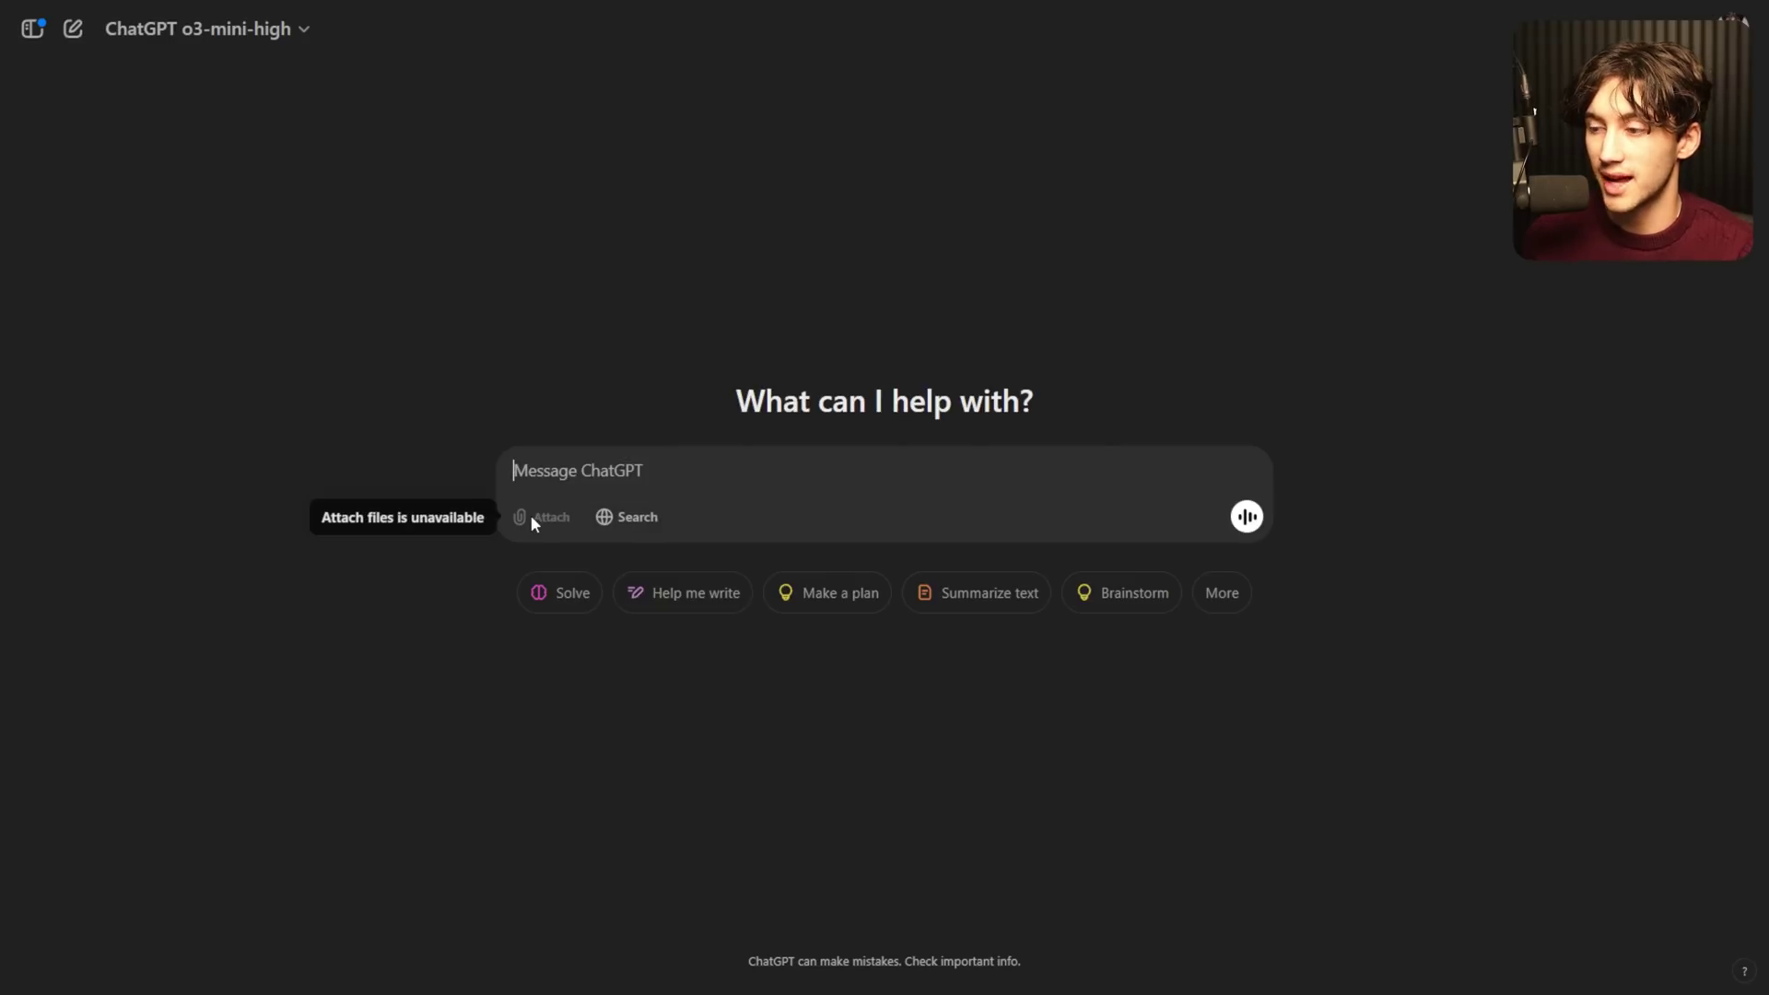
- Enable web search for the chat and set the model to o3-mini
{"action": "left_click", "coordinate": [634, 517]}
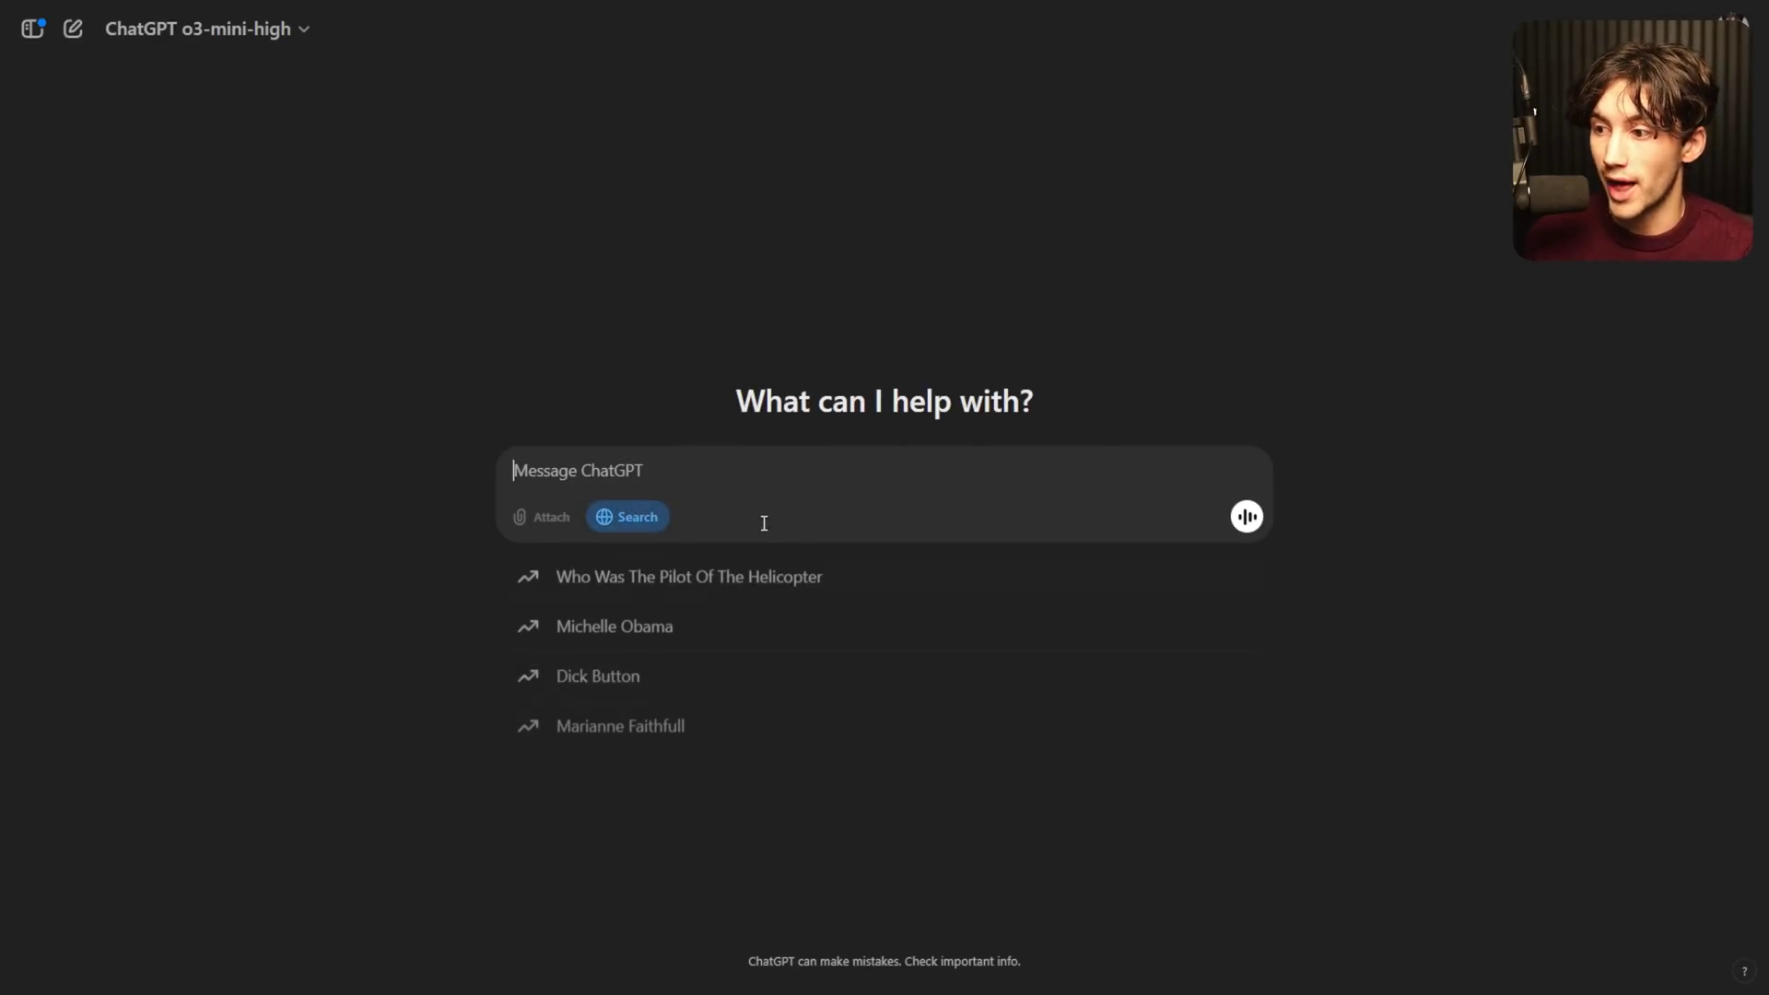
{"action": "left_click", "coordinate": [221, 35]}
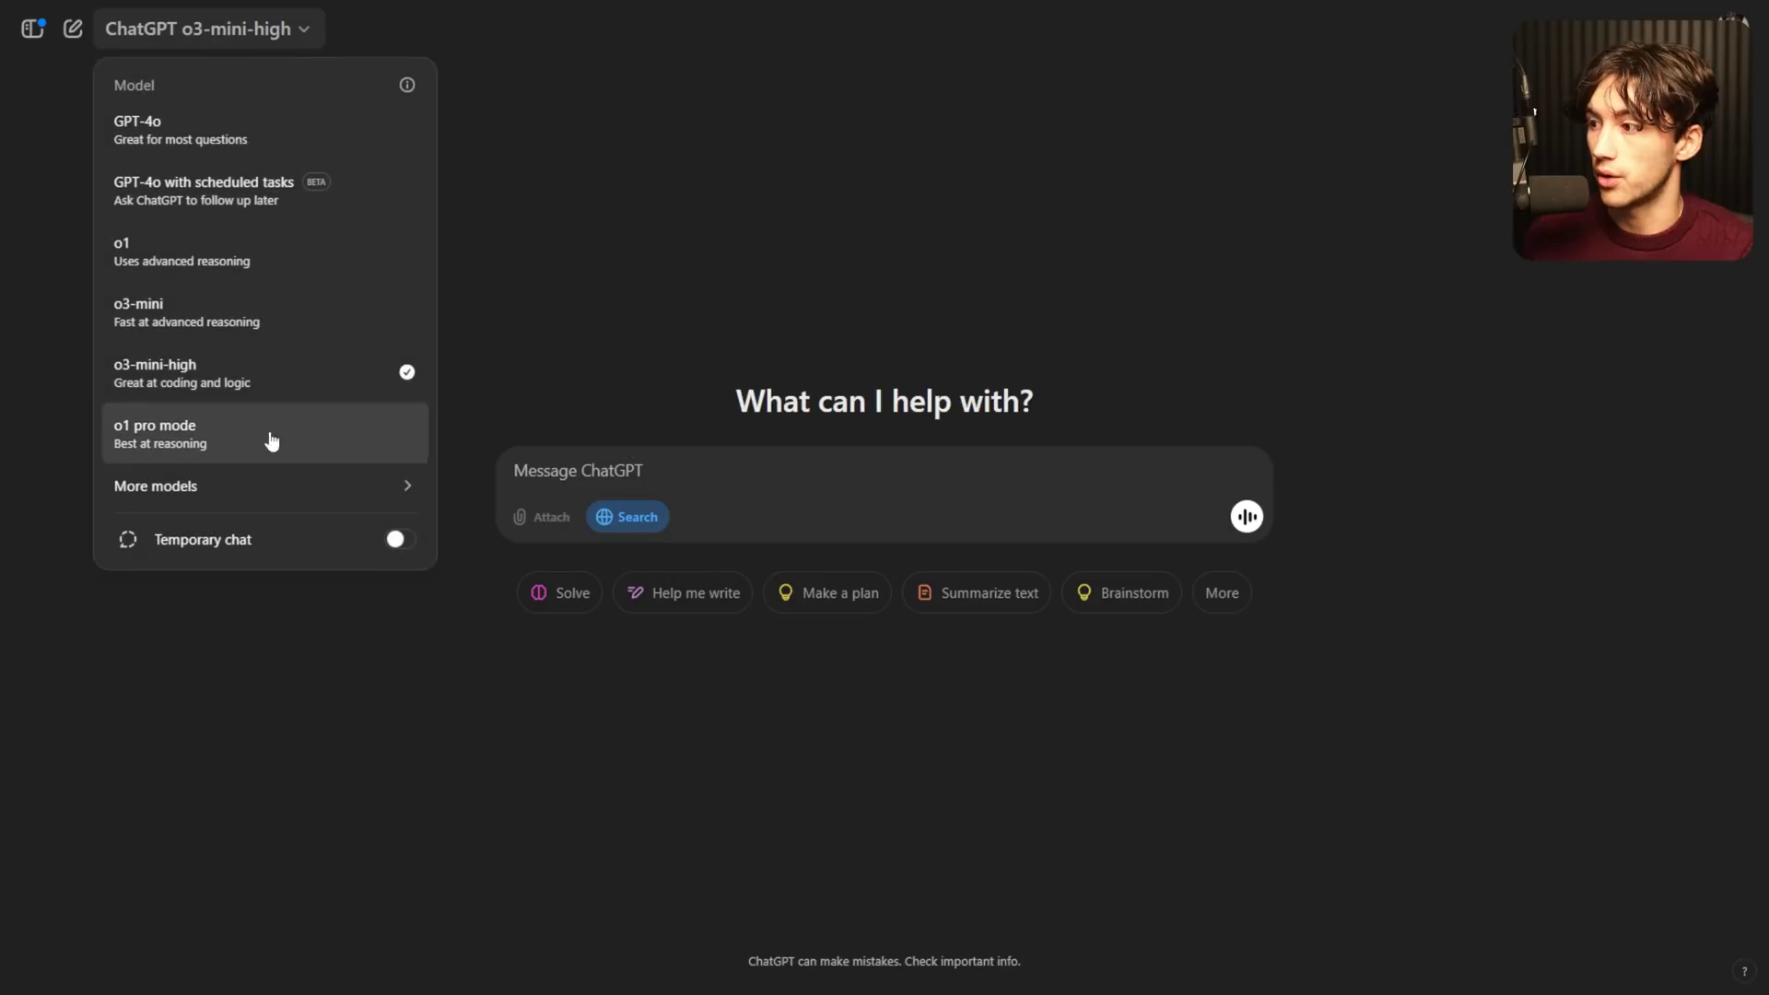
{"action": "left_click", "coordinate": [261, 321]}
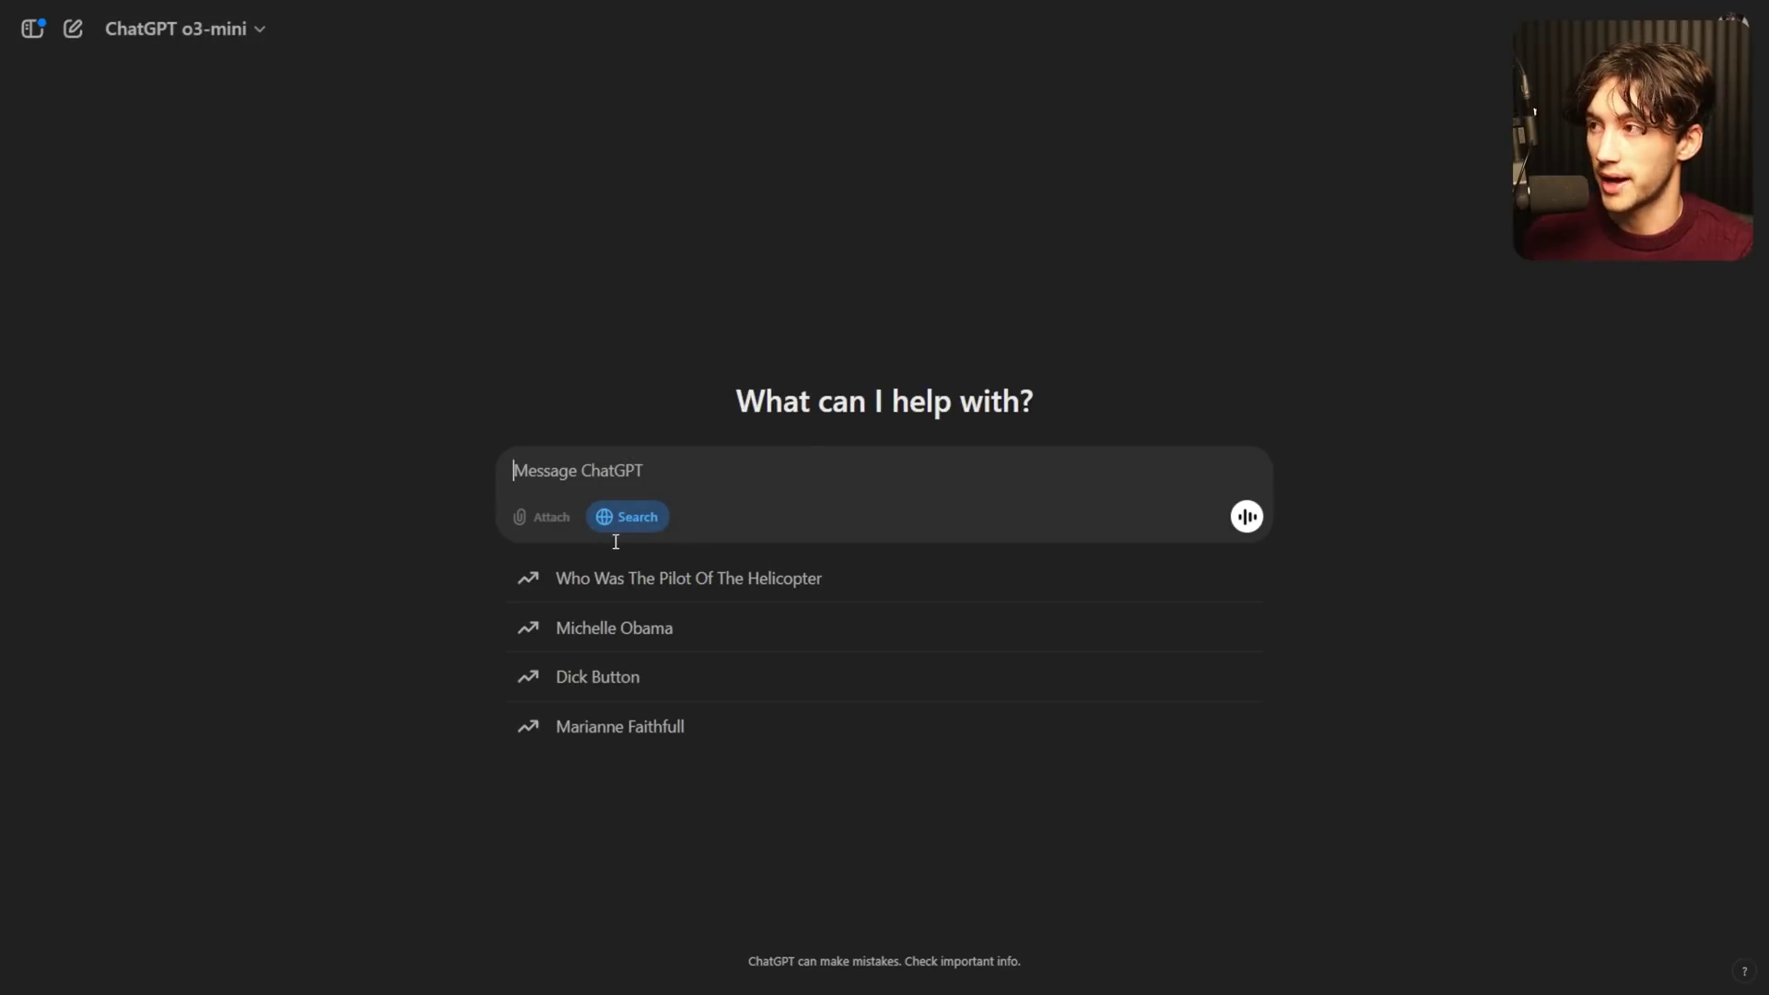
{"action": "left_click", "coordinate": [180, 29]}
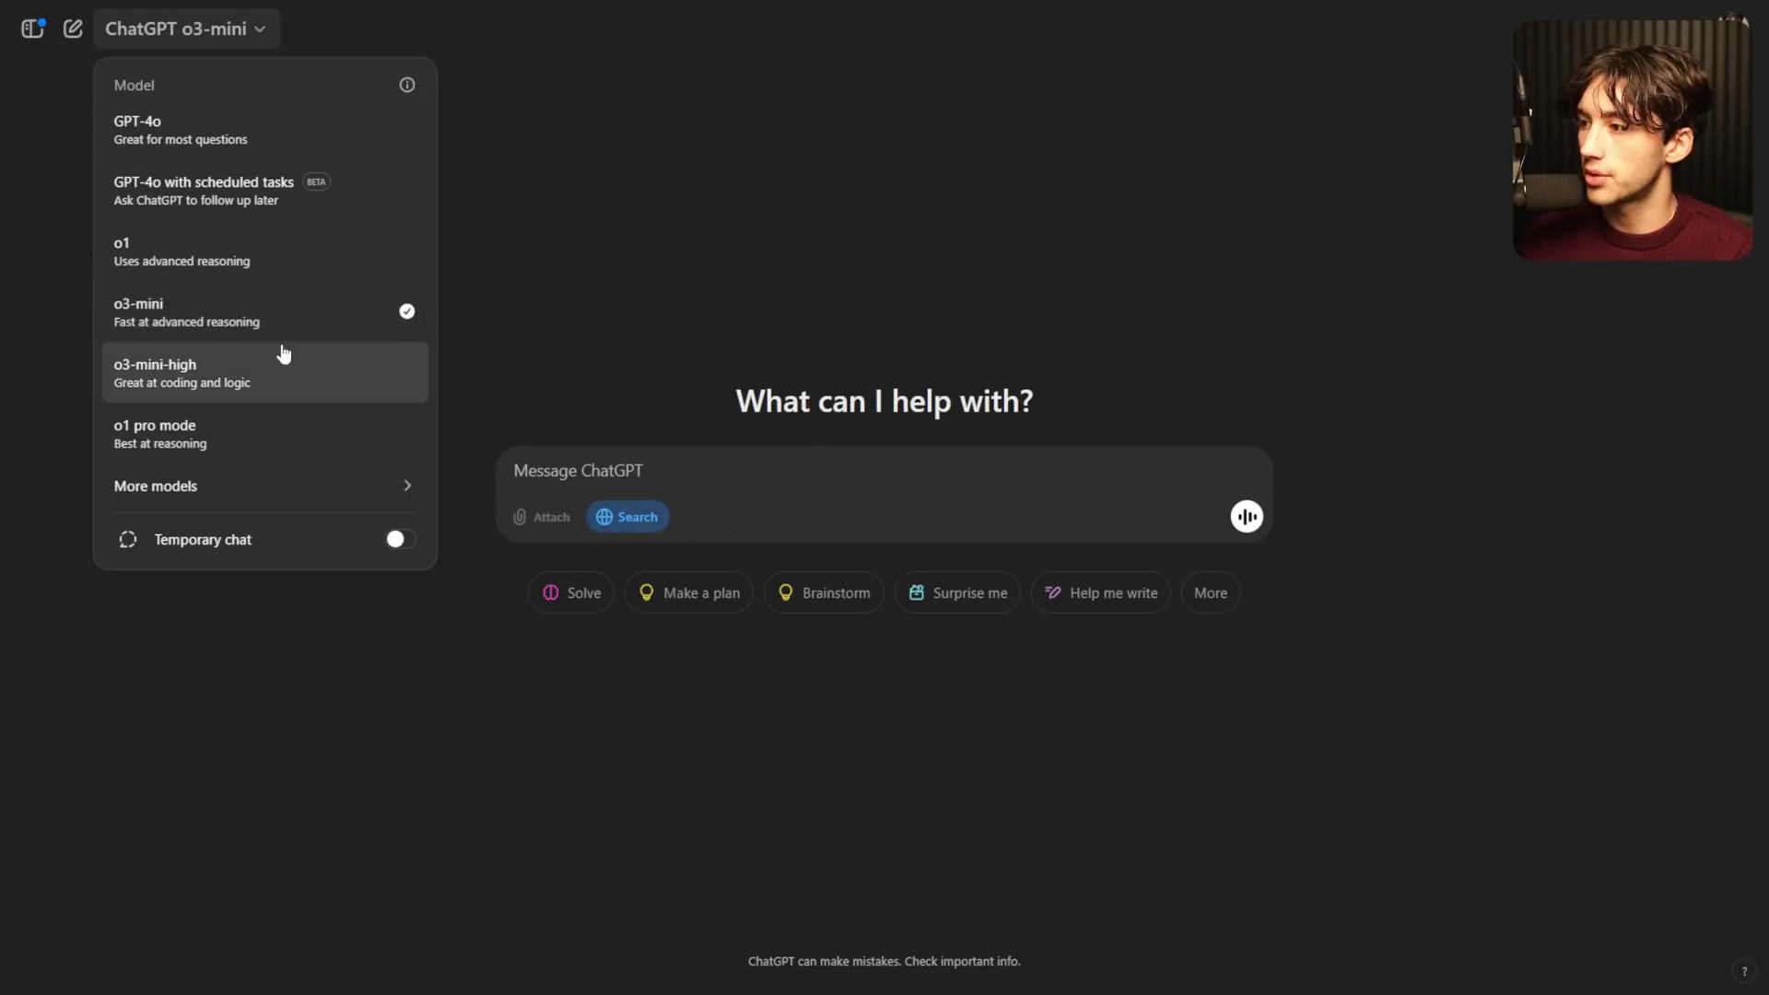
{"action": "left_click", "coordinate": [268, 336]}
- Write the prompt "Scrape the N8N documentation and tell me everything I need to know about the HTTP request node"
{"action": "left_click", "coordinate": [576, 467]}
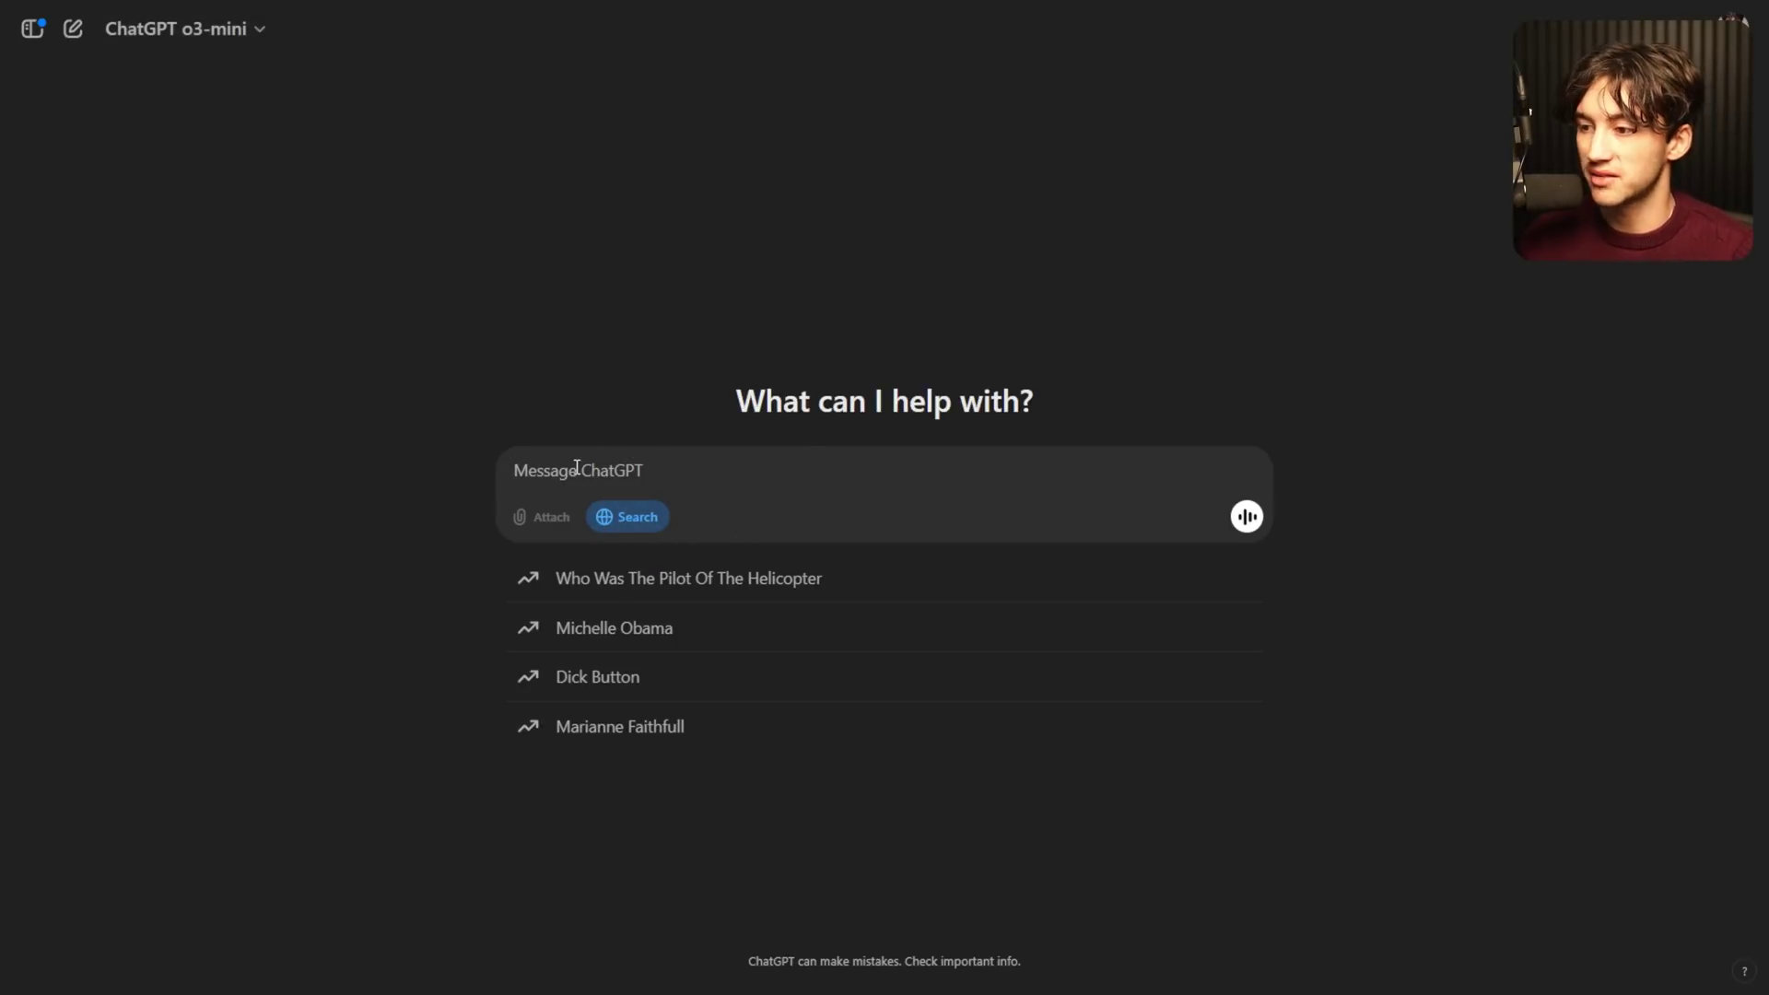
{"action": "type", "text": "s"}
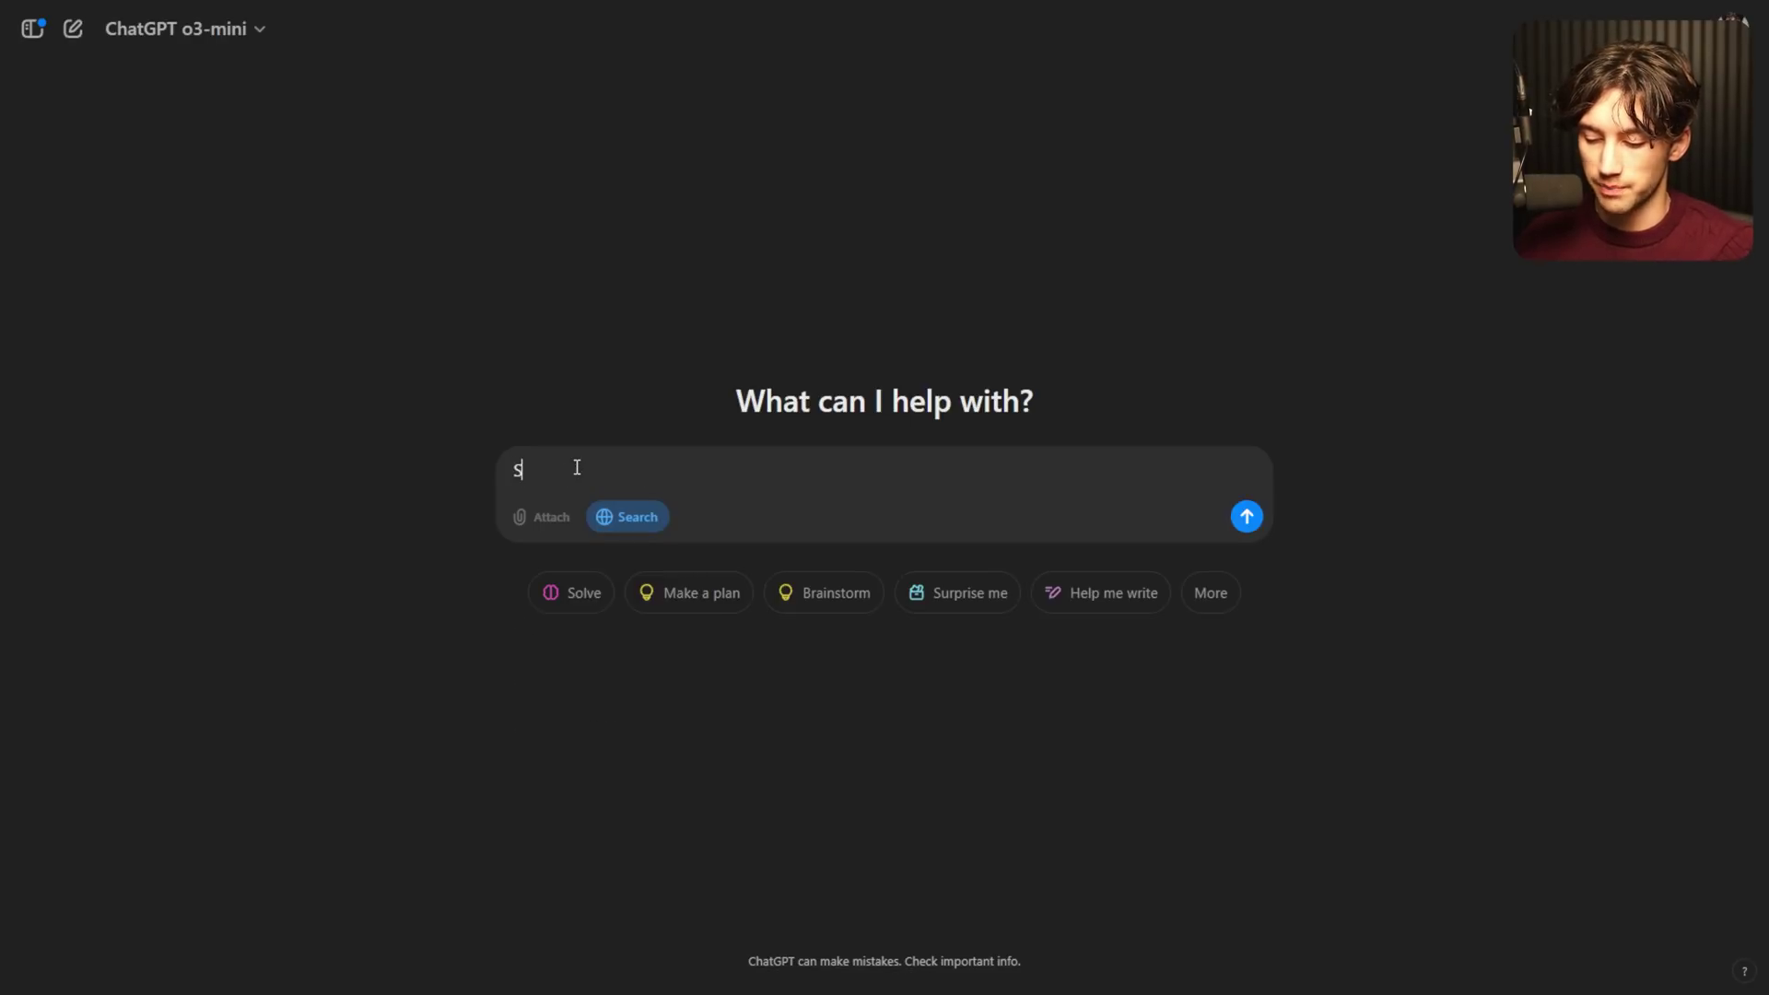
{"action": "type", "text": "crape the N8"}
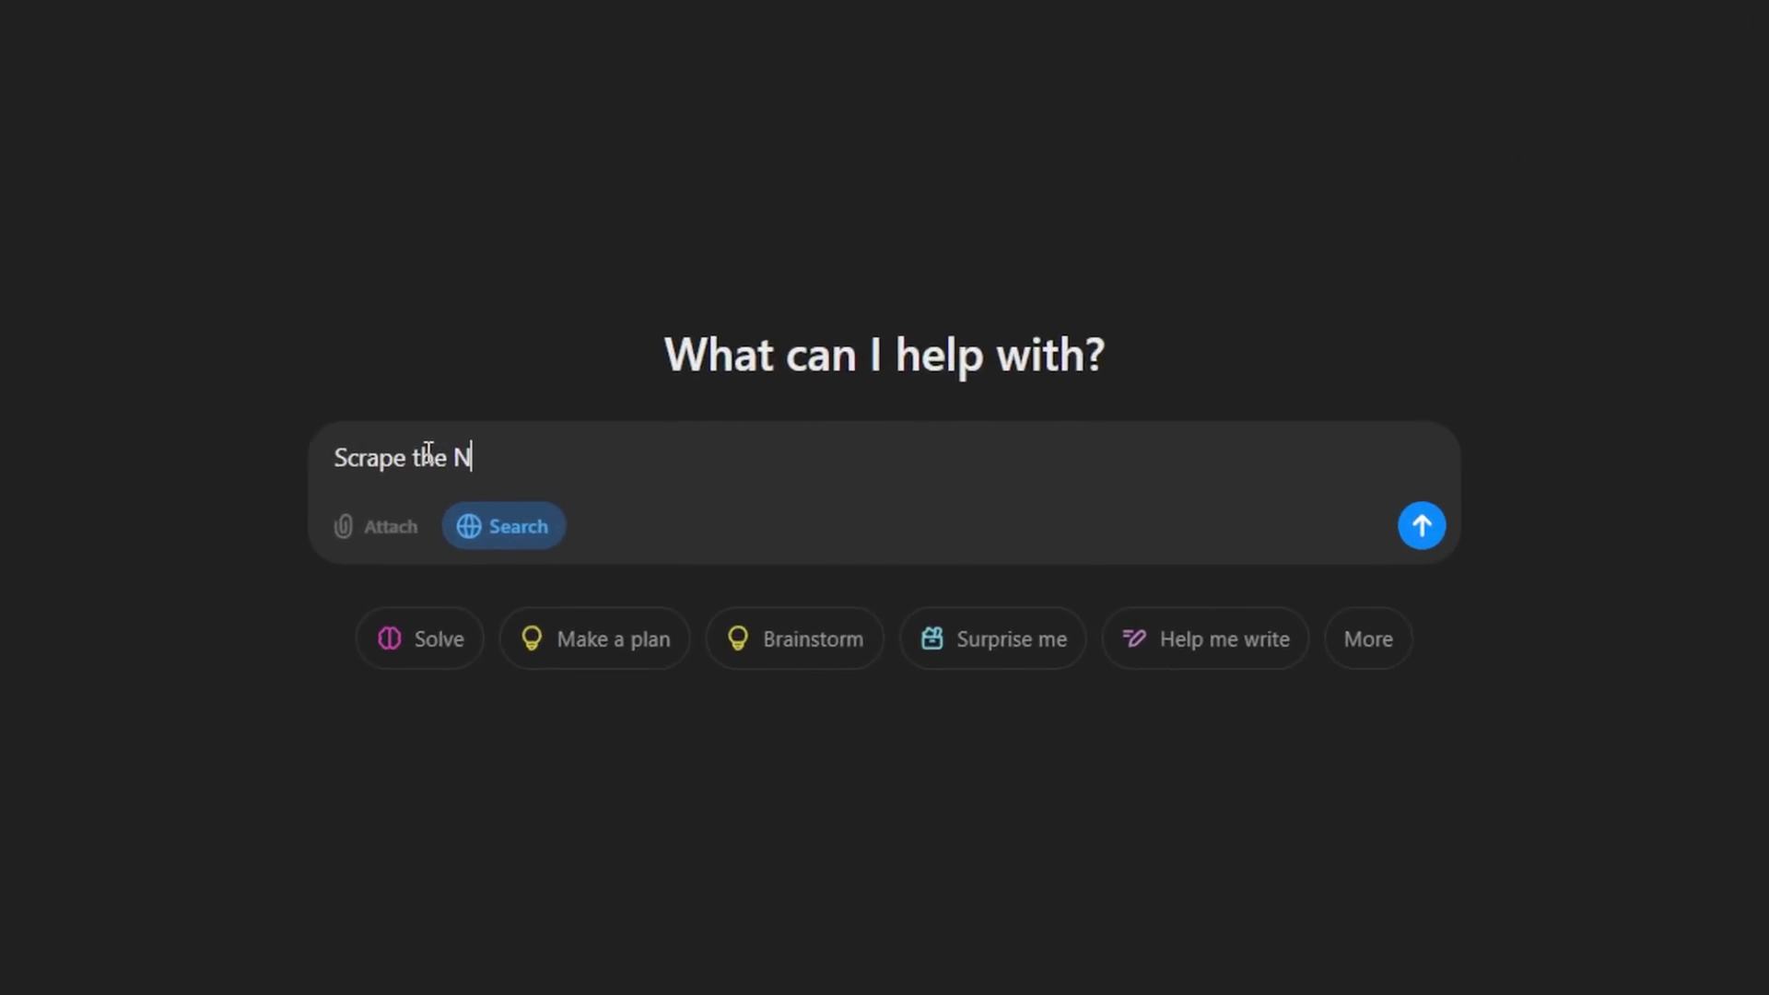
{"action": "type", "text": "N docume"}
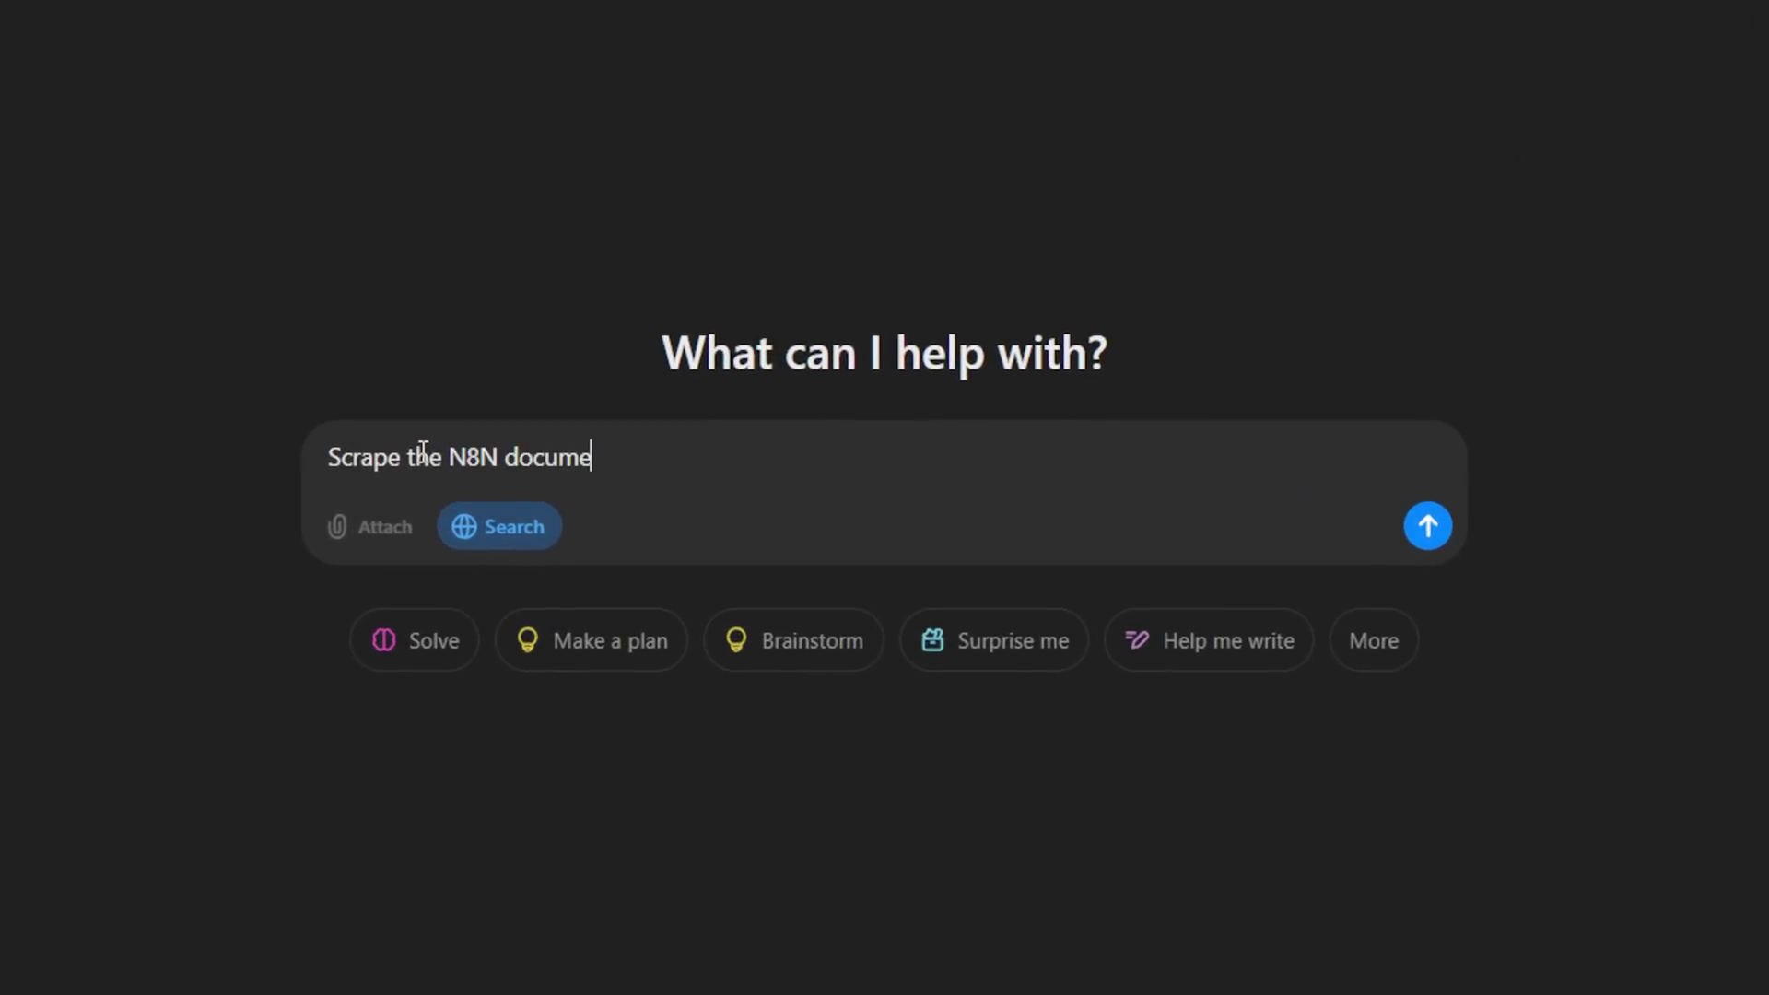
{"action": "type", "text": "ntation and tell m"}
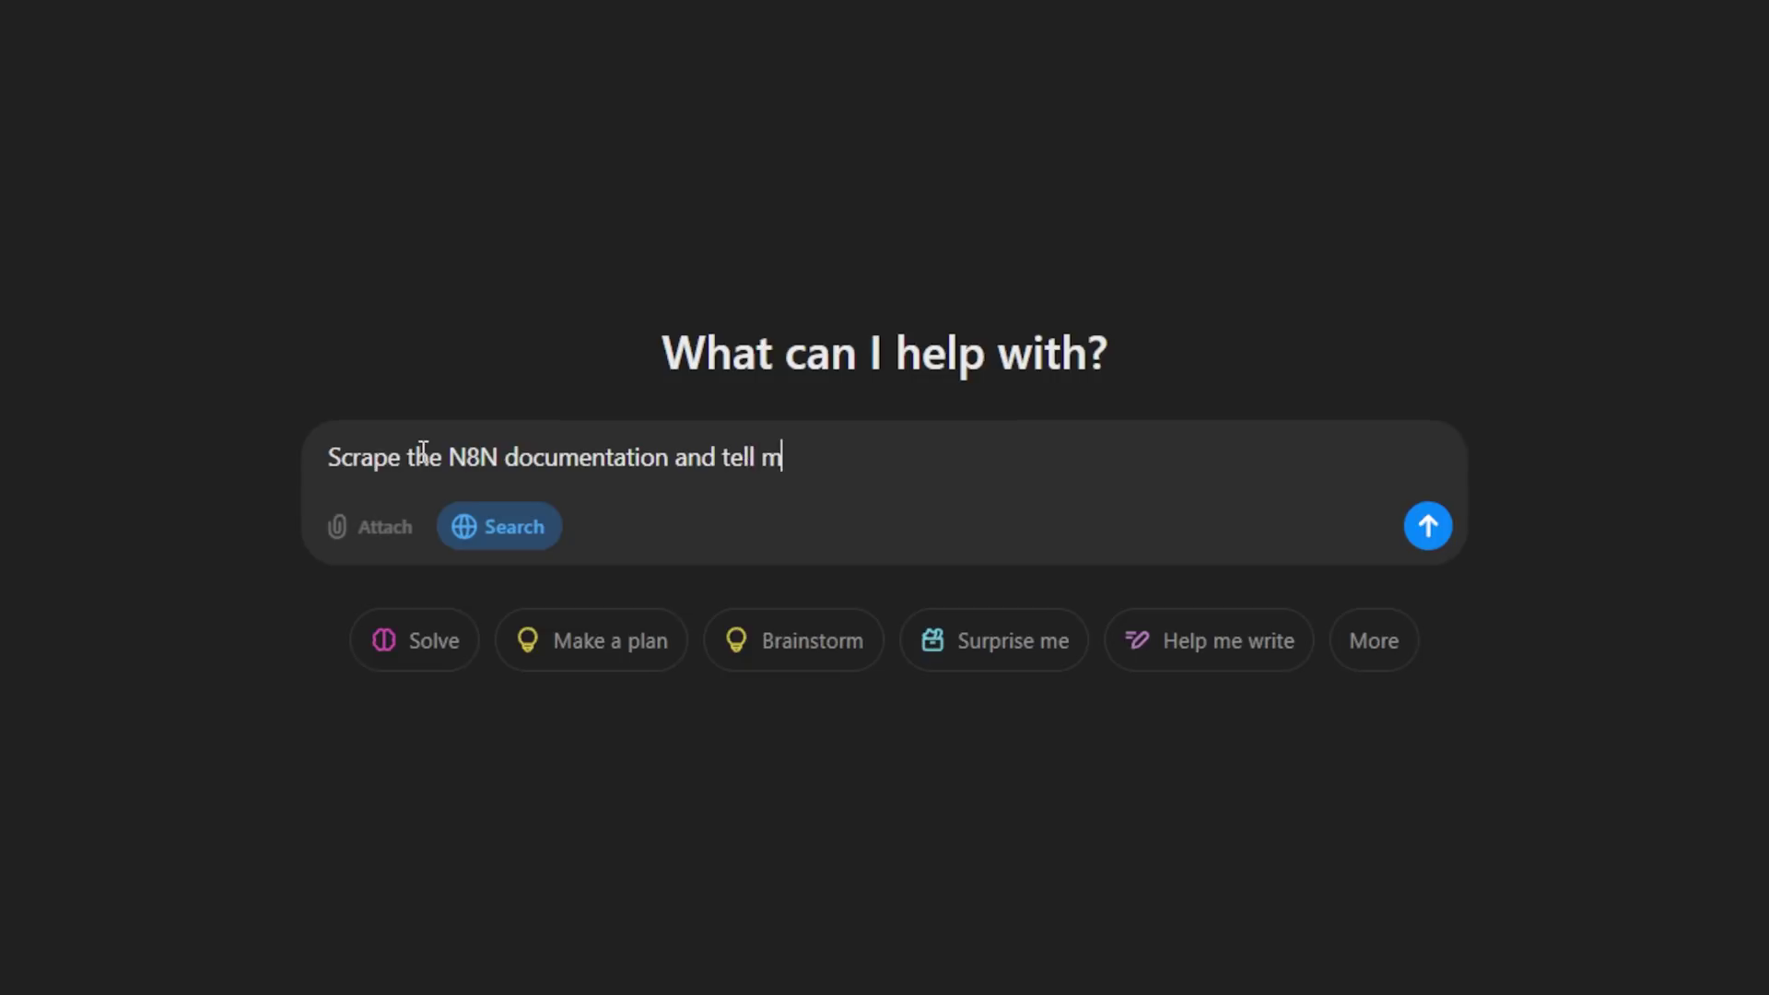
{"action": "type", "text": "e everything"}
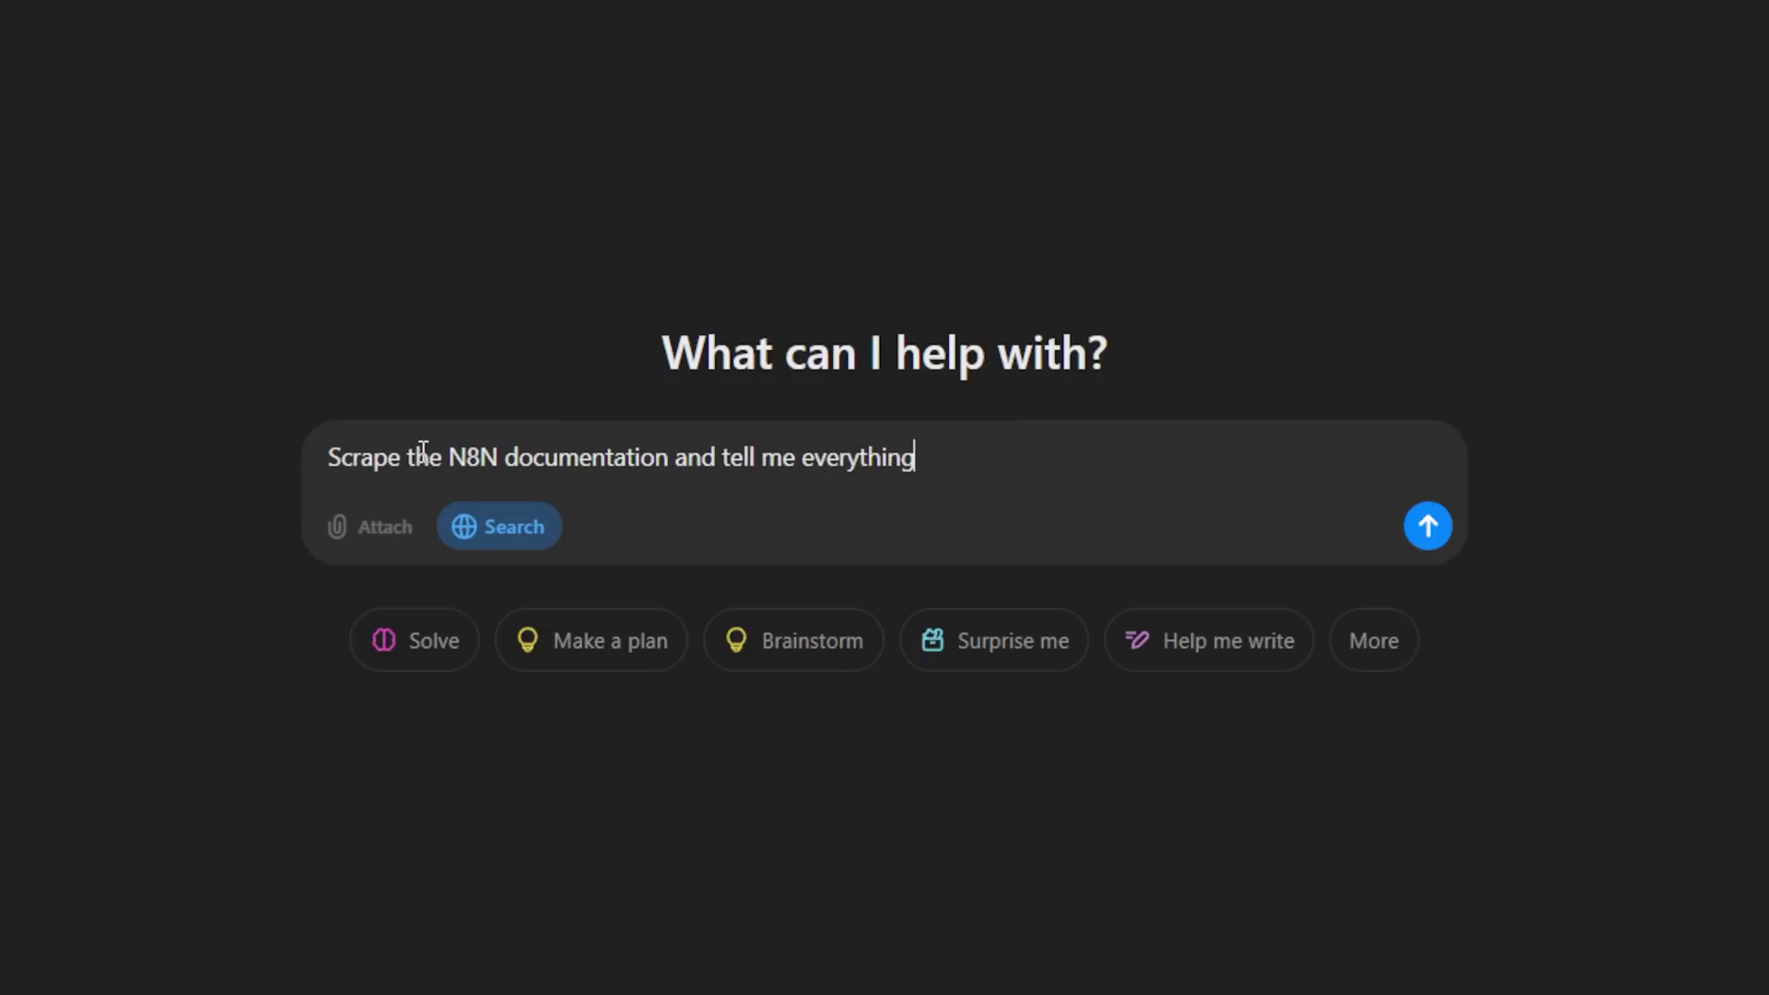
{"action": "type", "text": " I need to know about the HTT"}
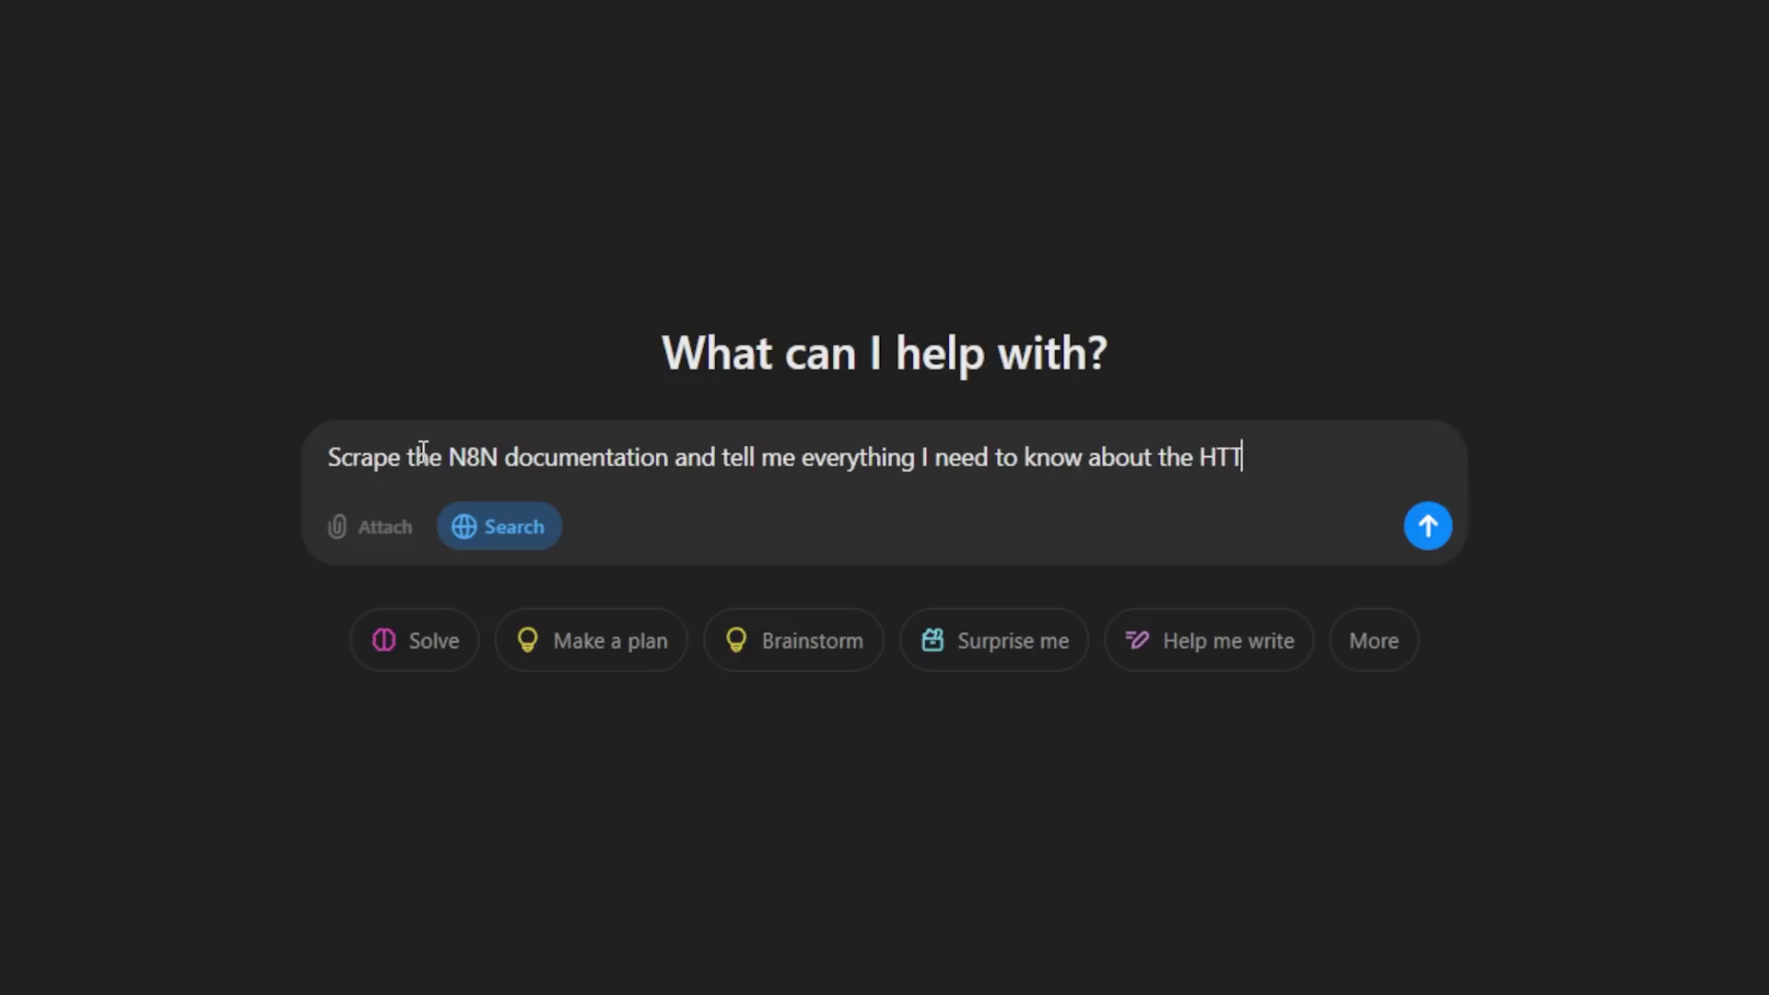
{"action": "type", "text": "P request "}
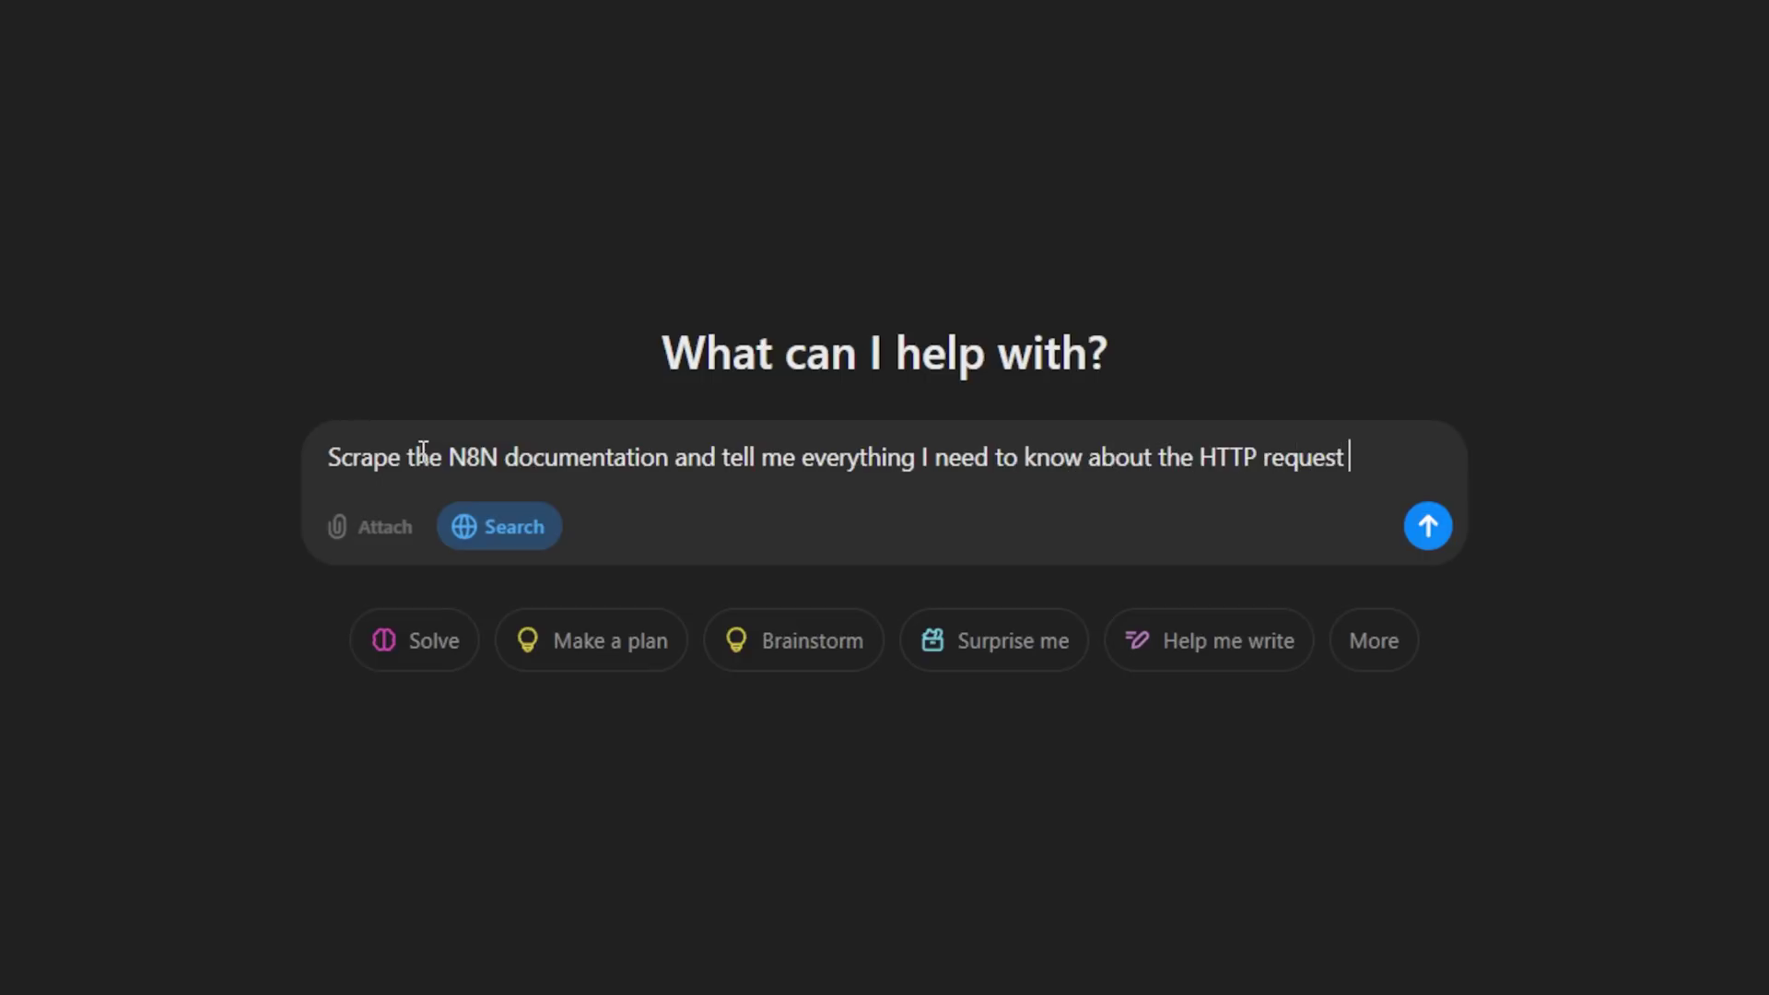
{"action": "type", "text": "node"}
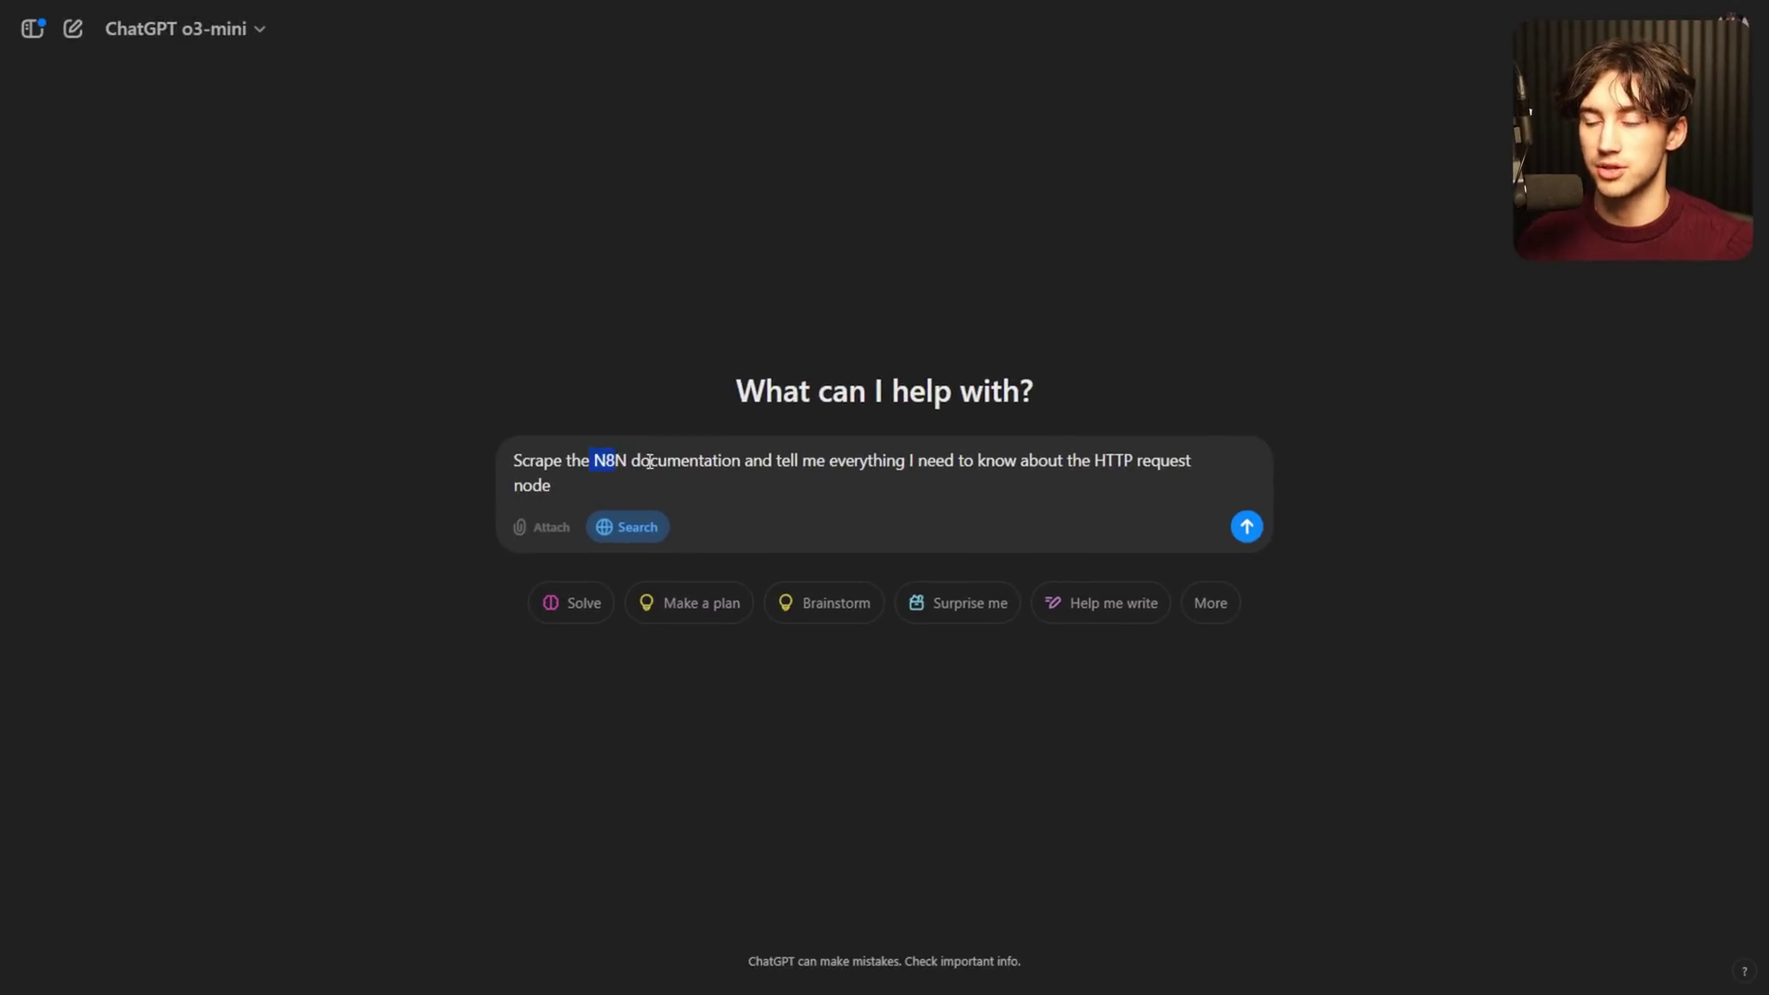
- Review the wording of the N8N documentation prompt and submit it
{"action": "left_click", "coordinate": [668, 481]}
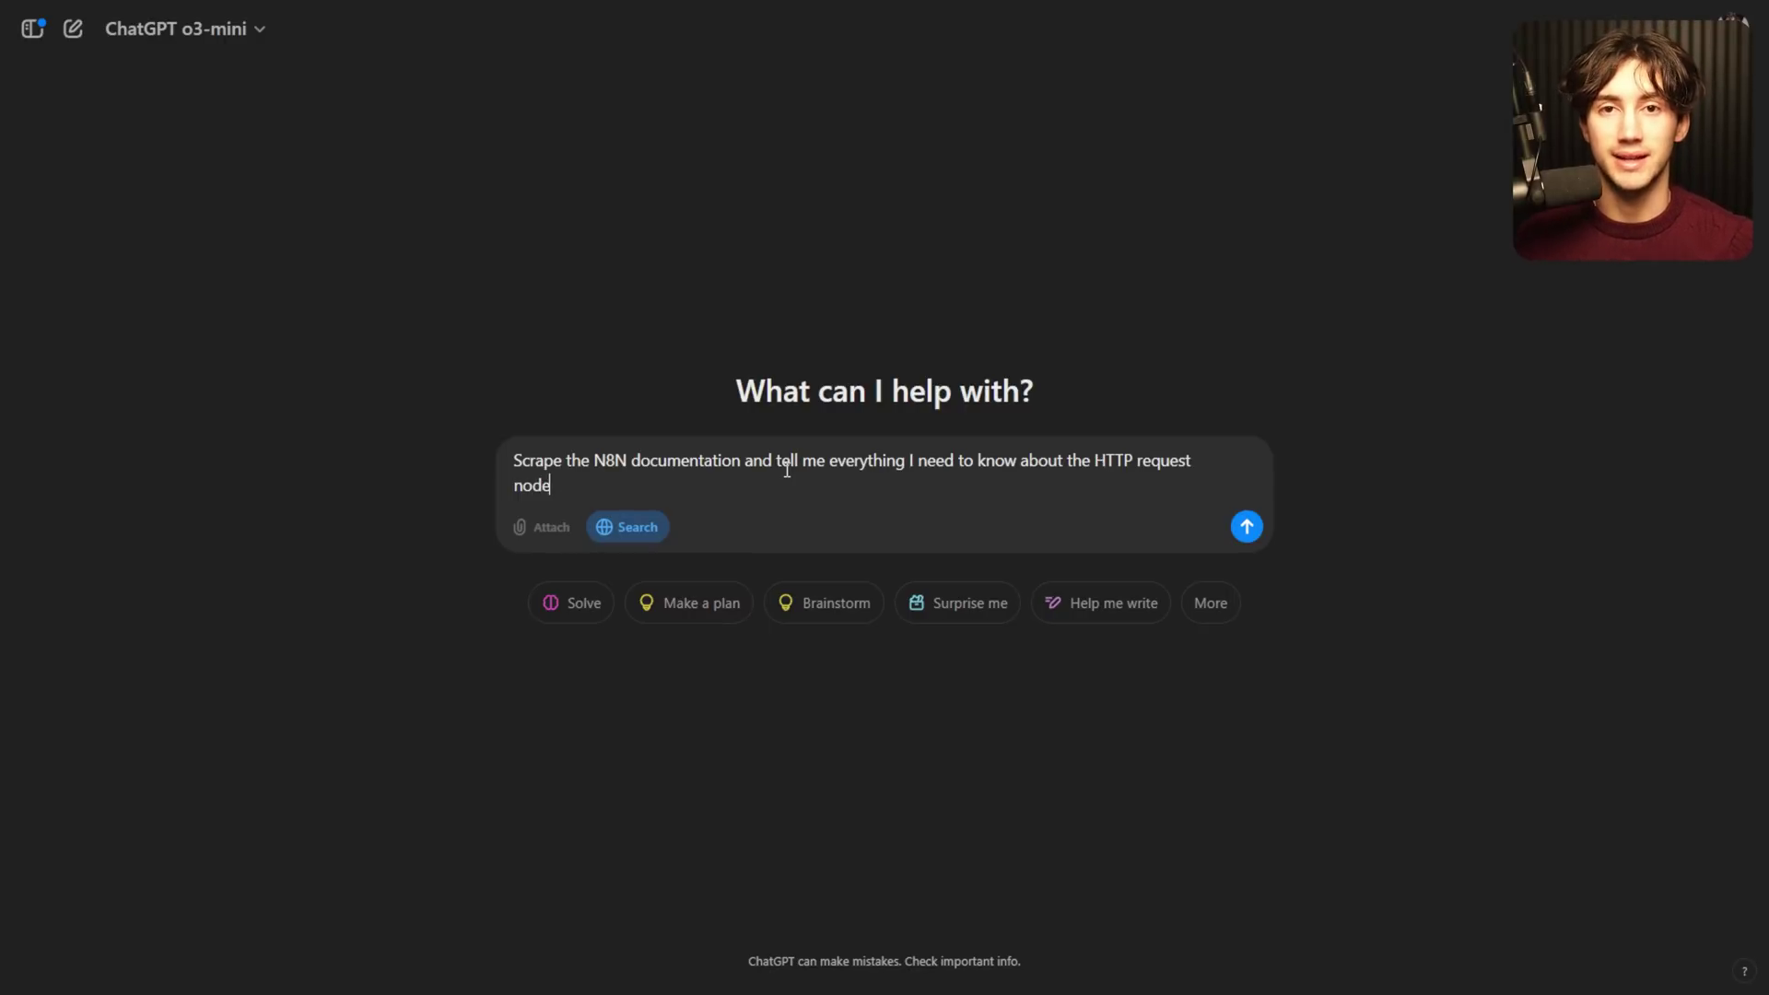
{"action": "left_click_drag", "start_coordinate": [553, 486], "coordinate": [506, 447]}
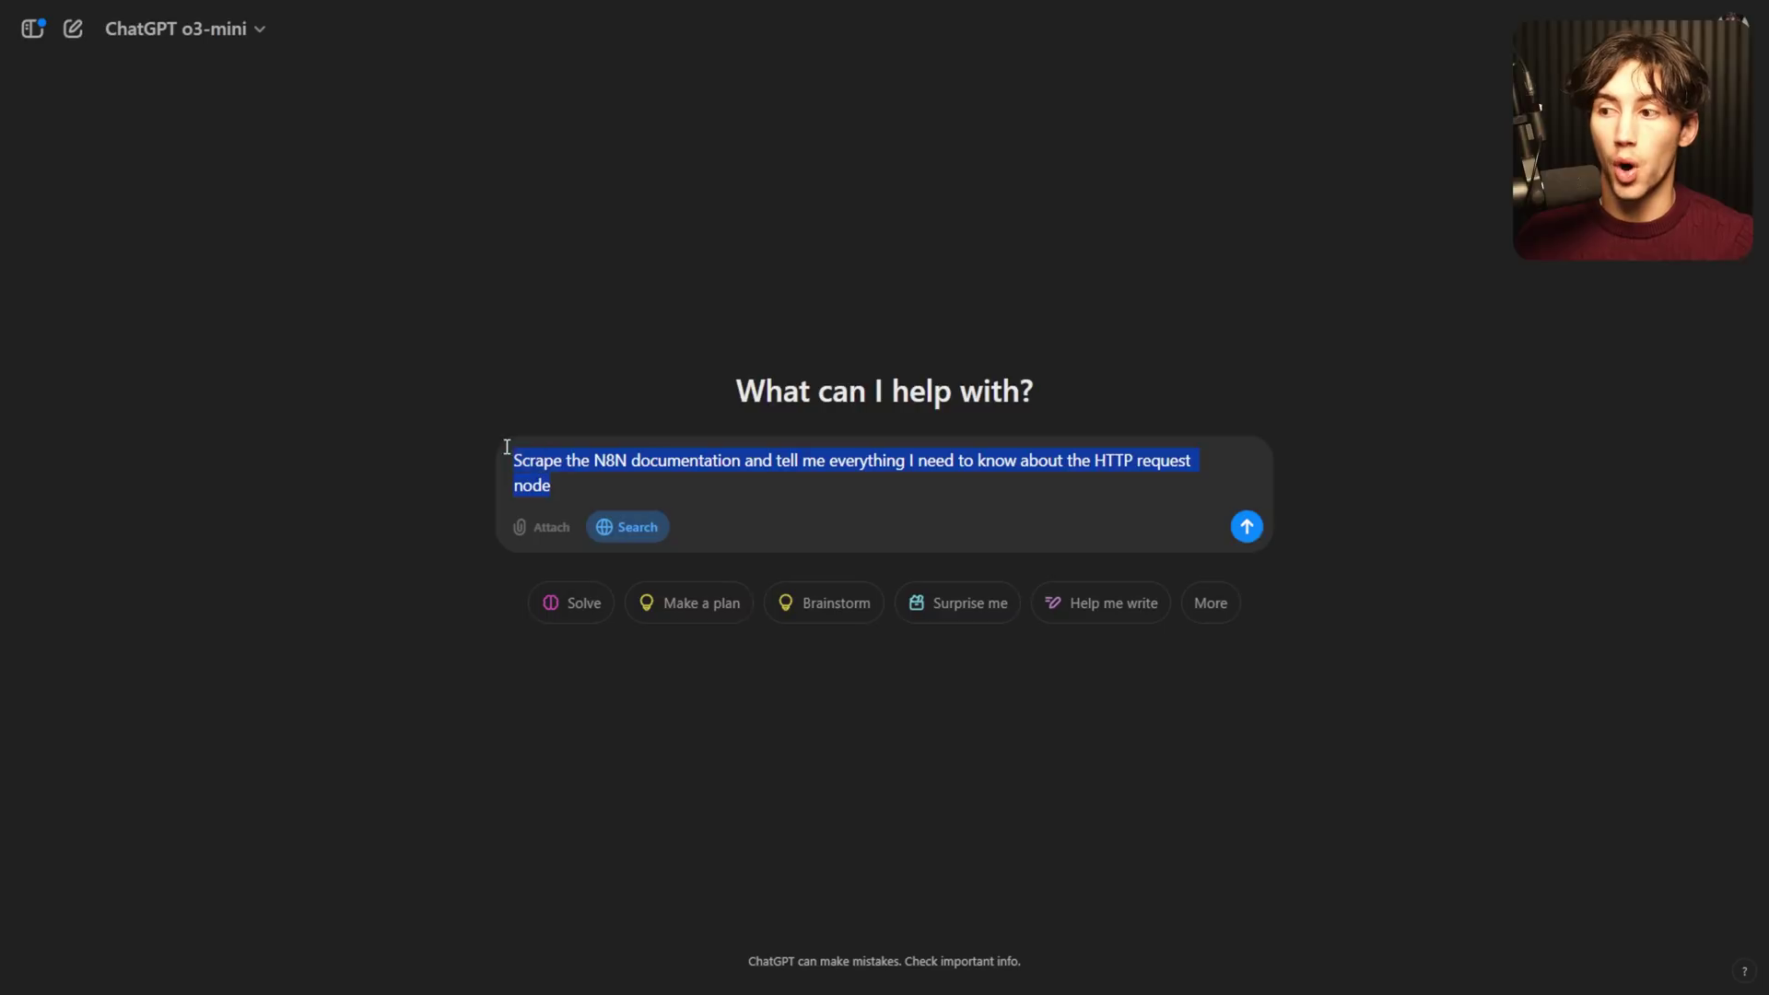
{"action": "left_click", "coordinate": [594, 479]}
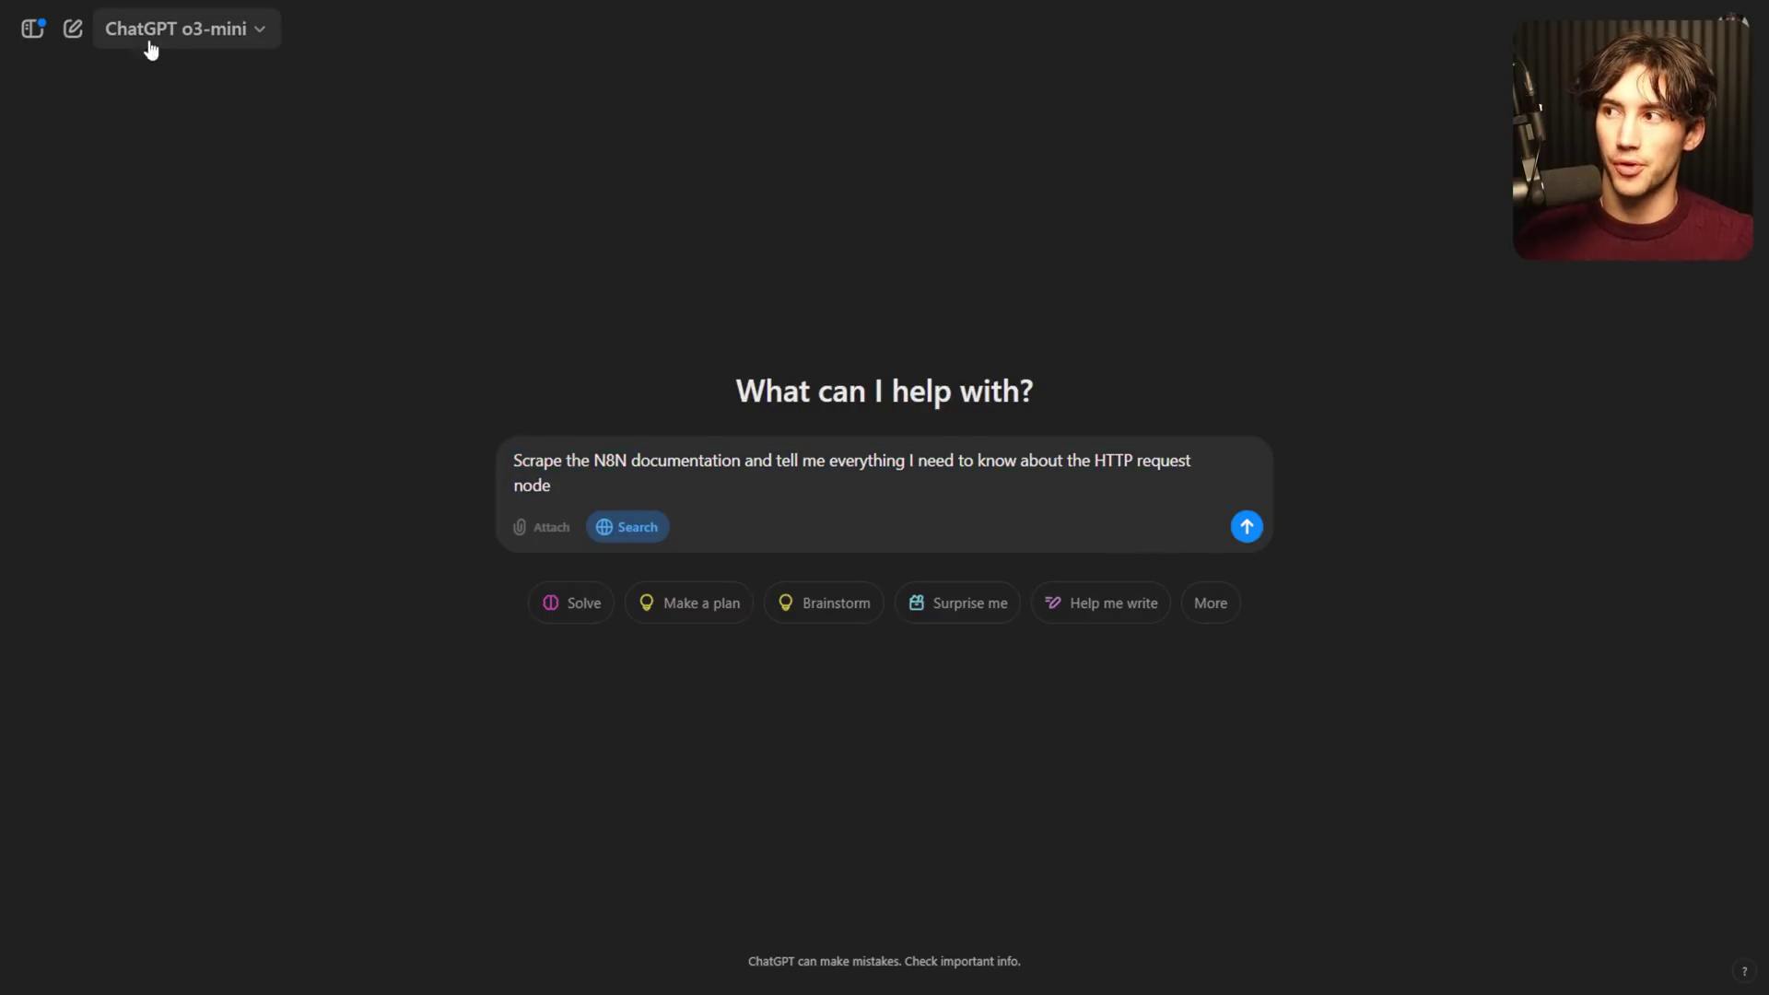
{"action": "triple_click", "coordinate": [541, 471]}
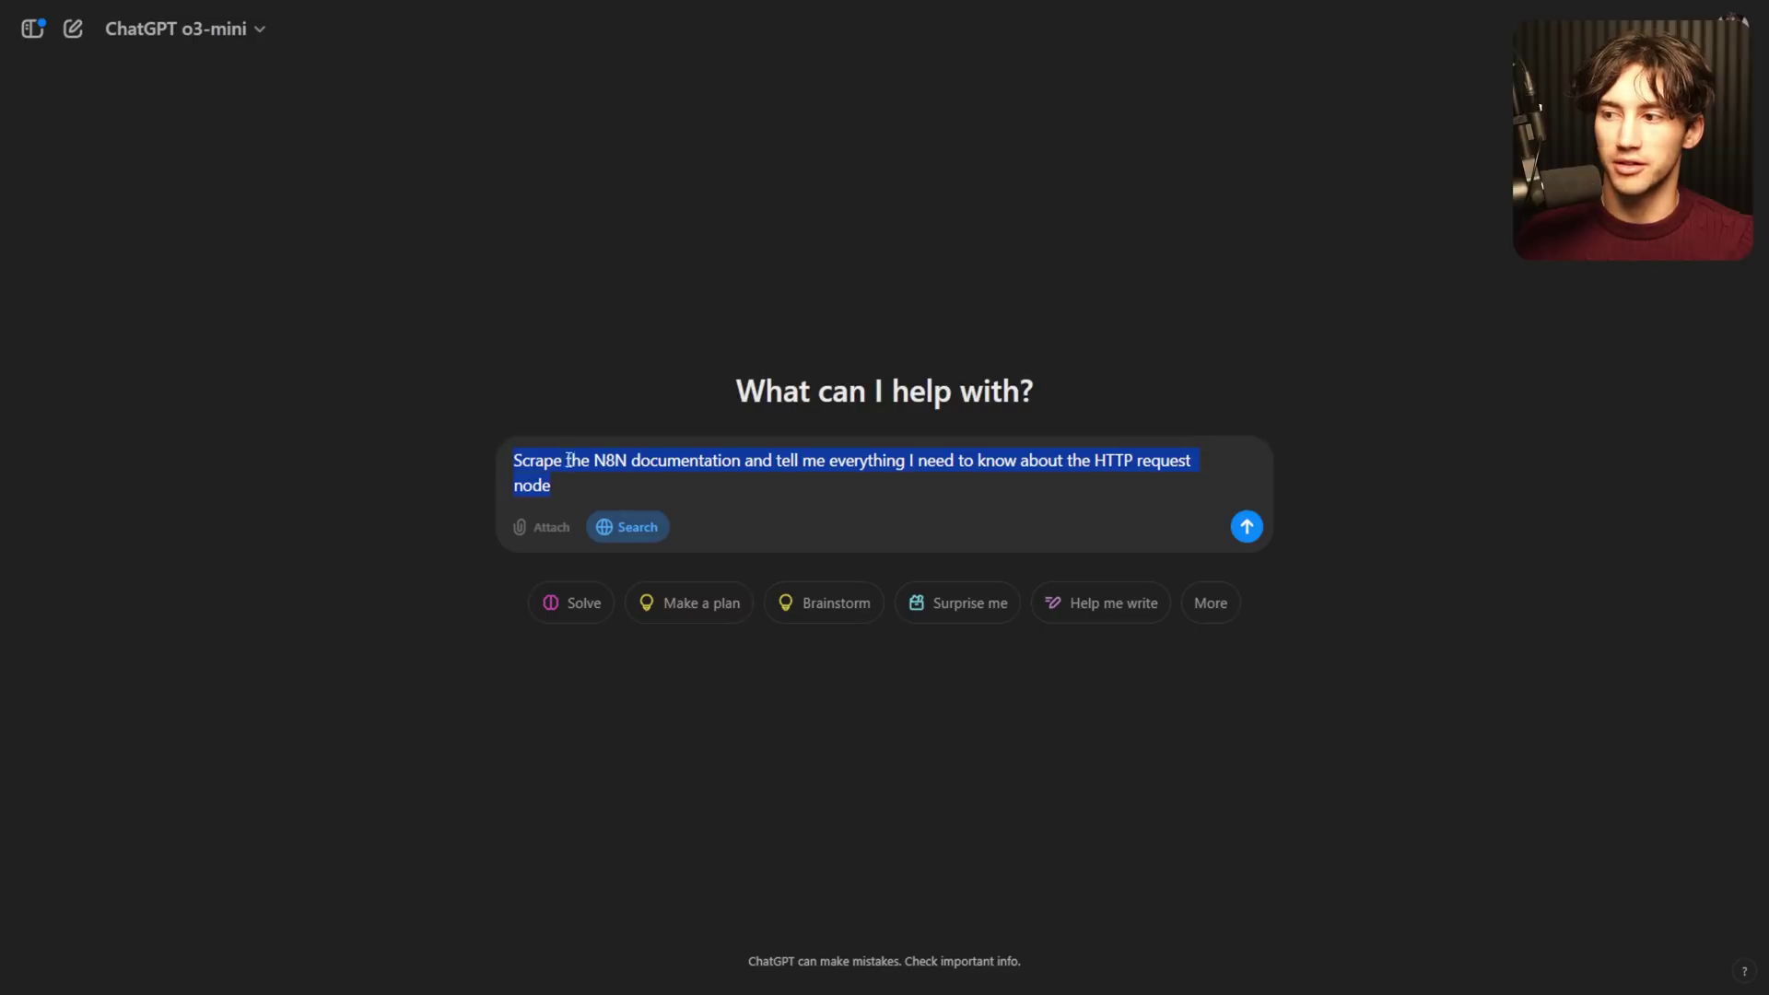
{"action": "left_click", "coordinate": [681, 486]}
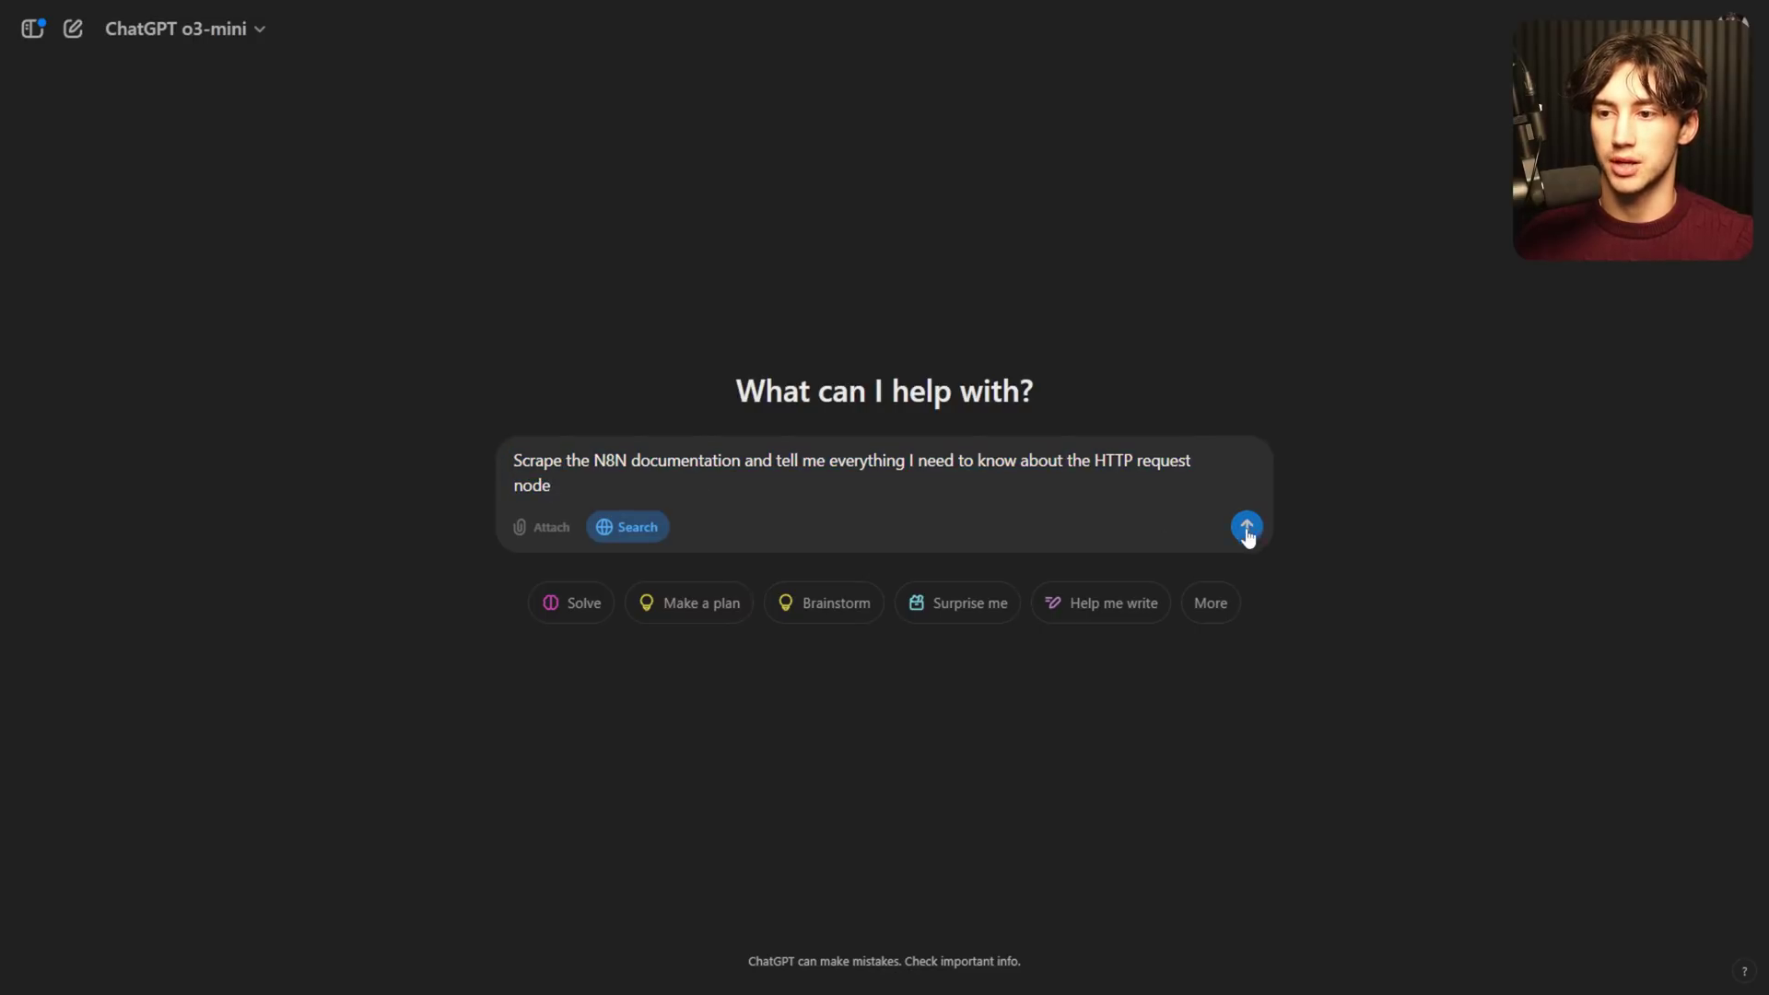
{"action": "left_click_drag", "start_coordinate": [1092, 462], "coordinate": [1190, 462]}
{"action": "left_click_drag", "start_coordinate": [514, 485], "coordinate": [521, 490]}
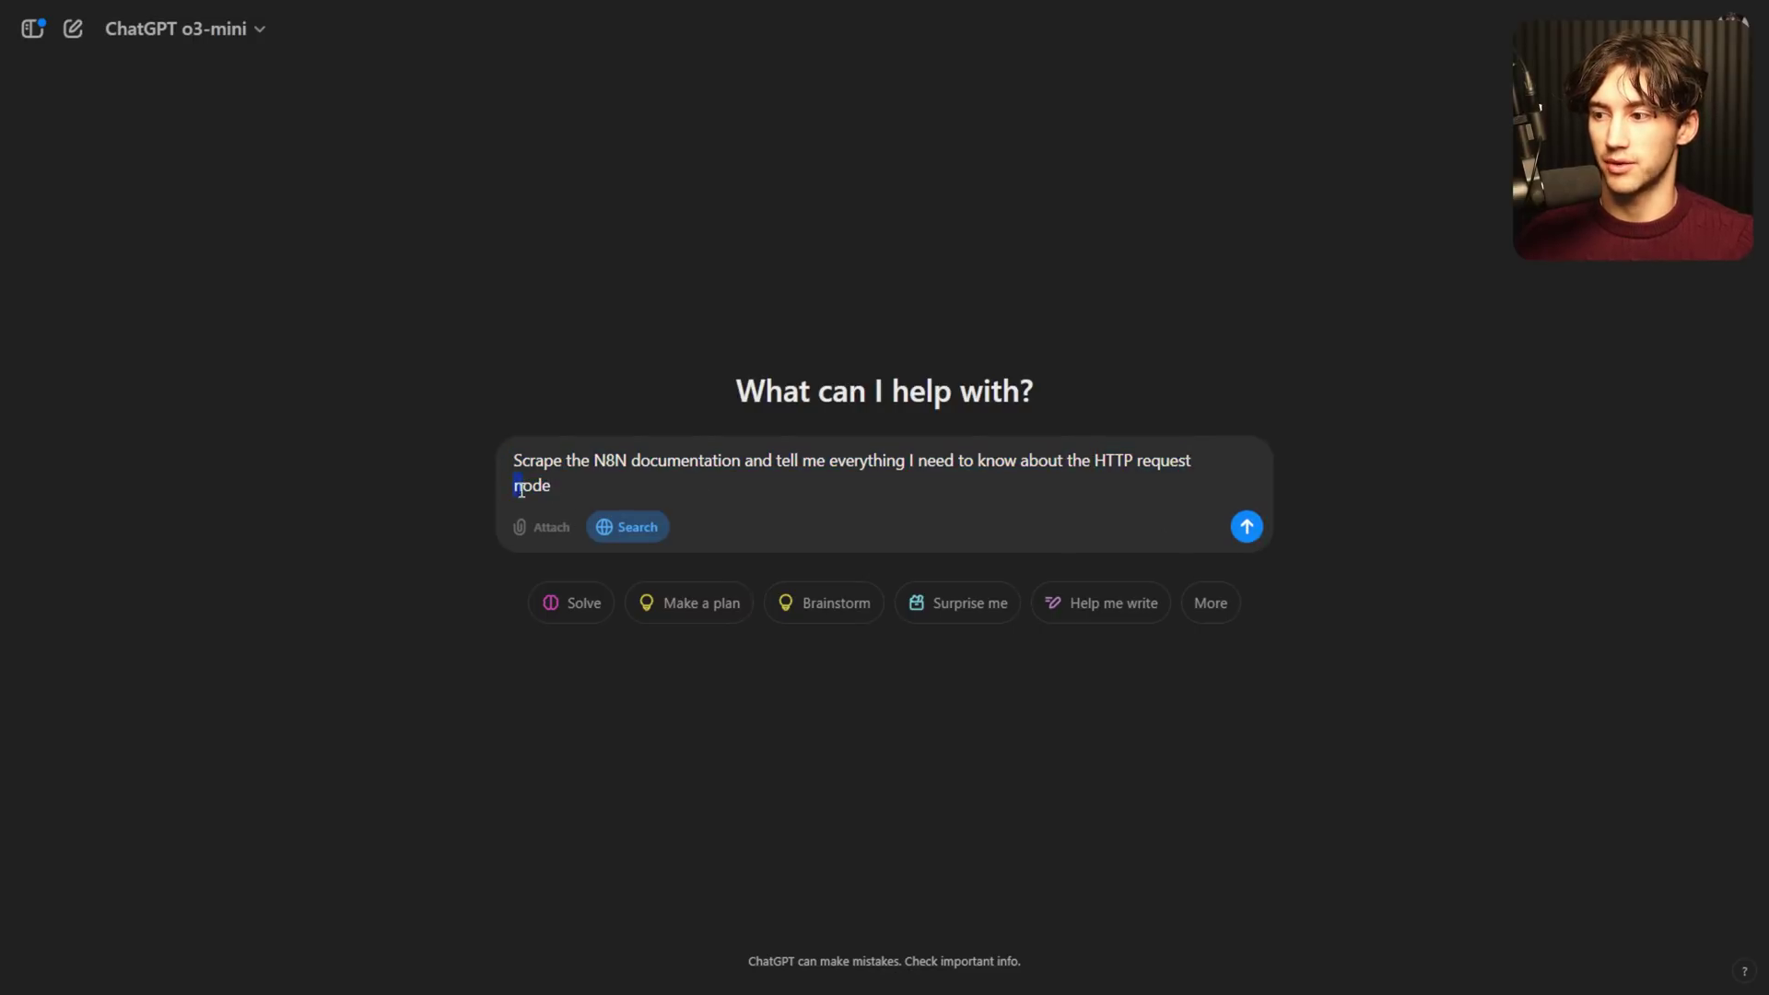
{"action": "left_click", "coordinate": [1246, 526]}
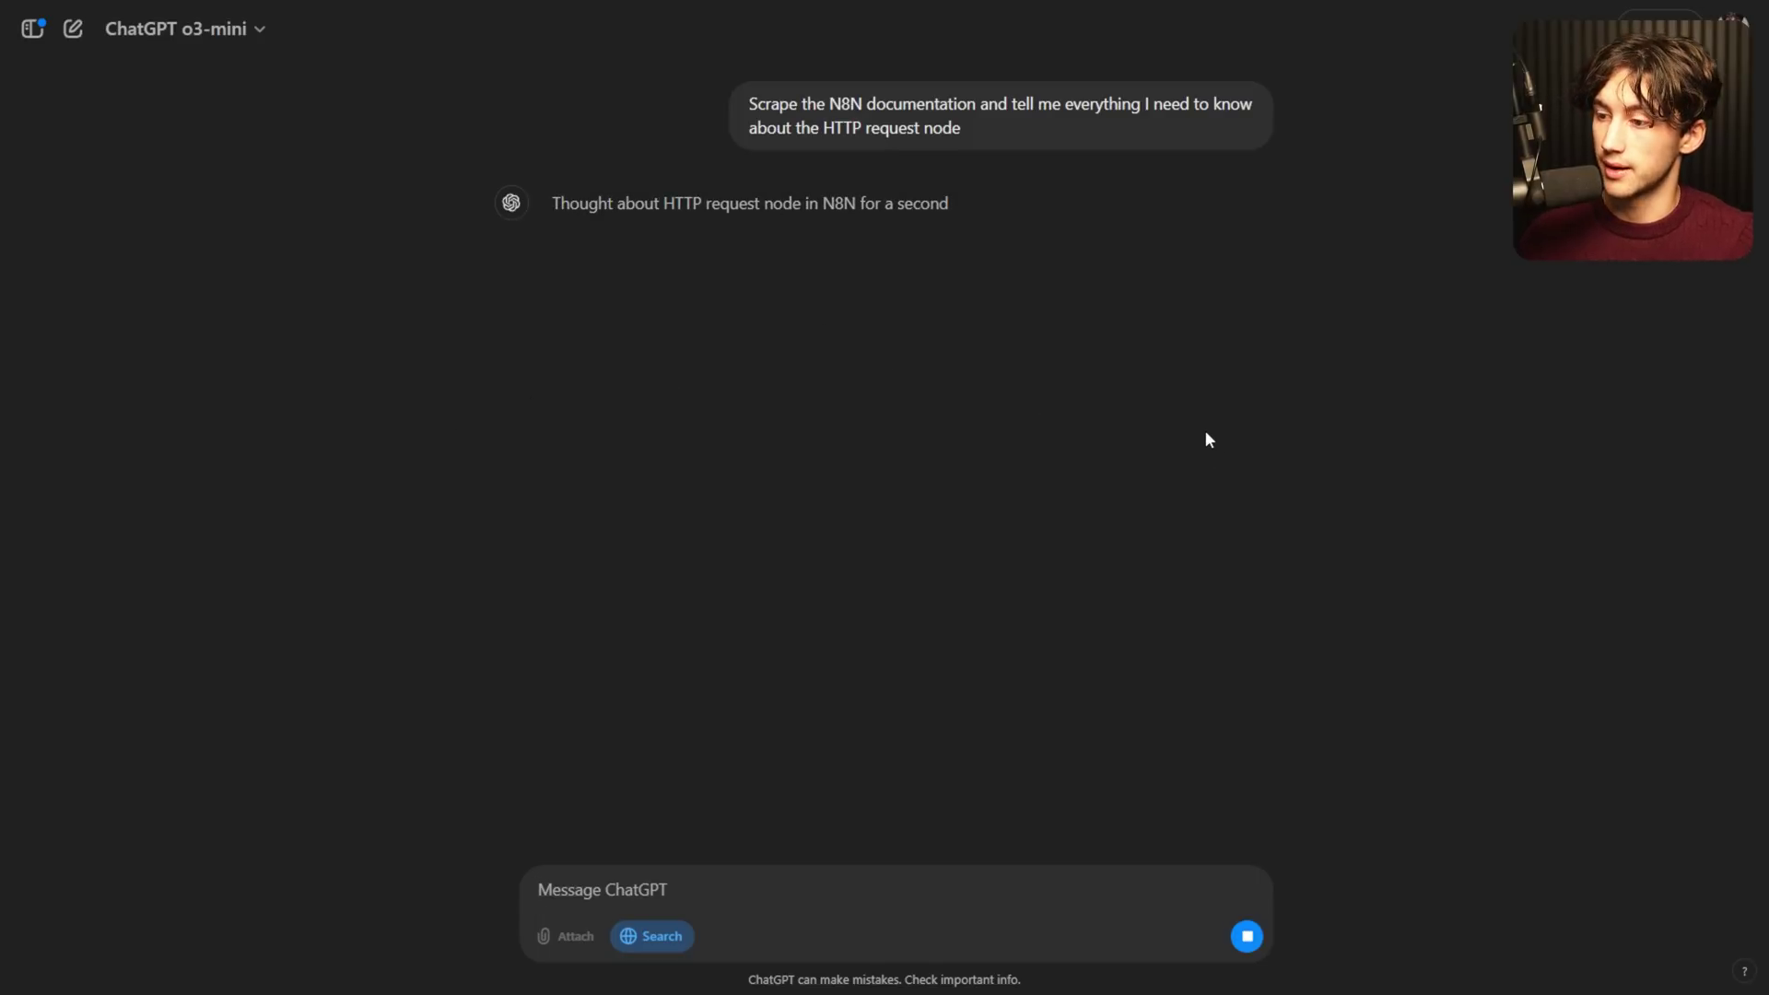
- Open the model's reasoning details for the response, read them, and close the details
{"action": "left_click", "coordinate": [593, 207]}
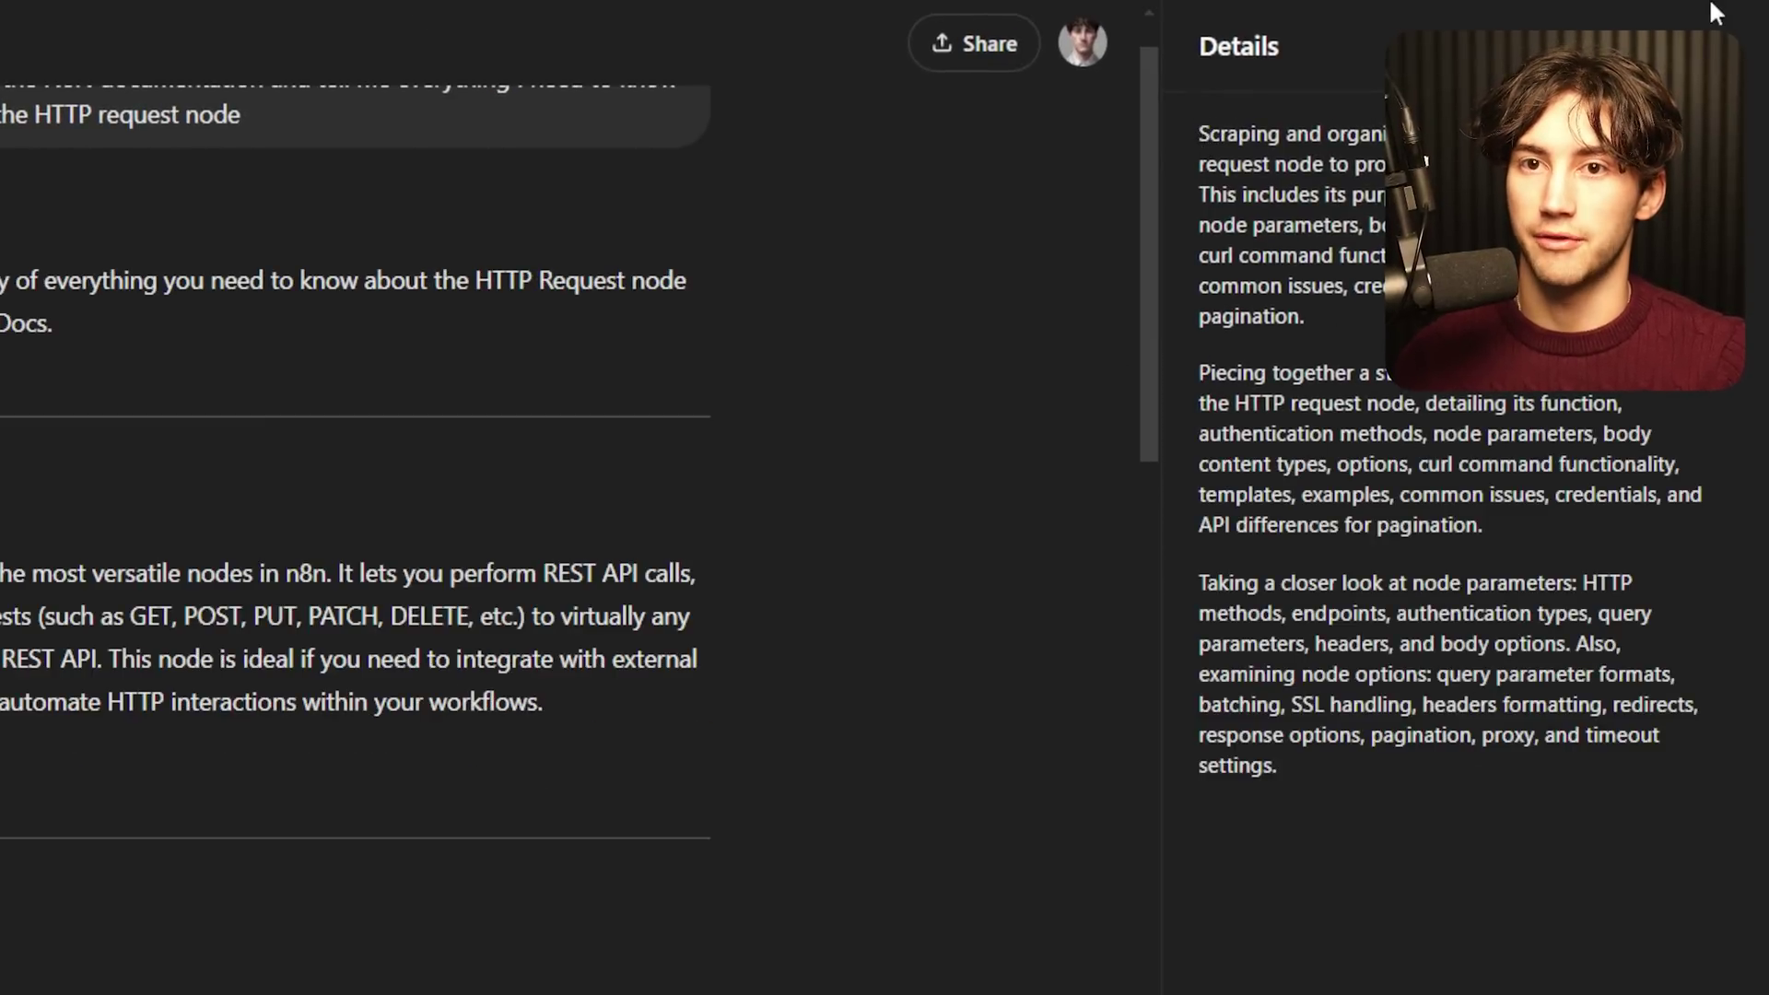
{"action": "left_click", "coordinate": [1720, 46]}
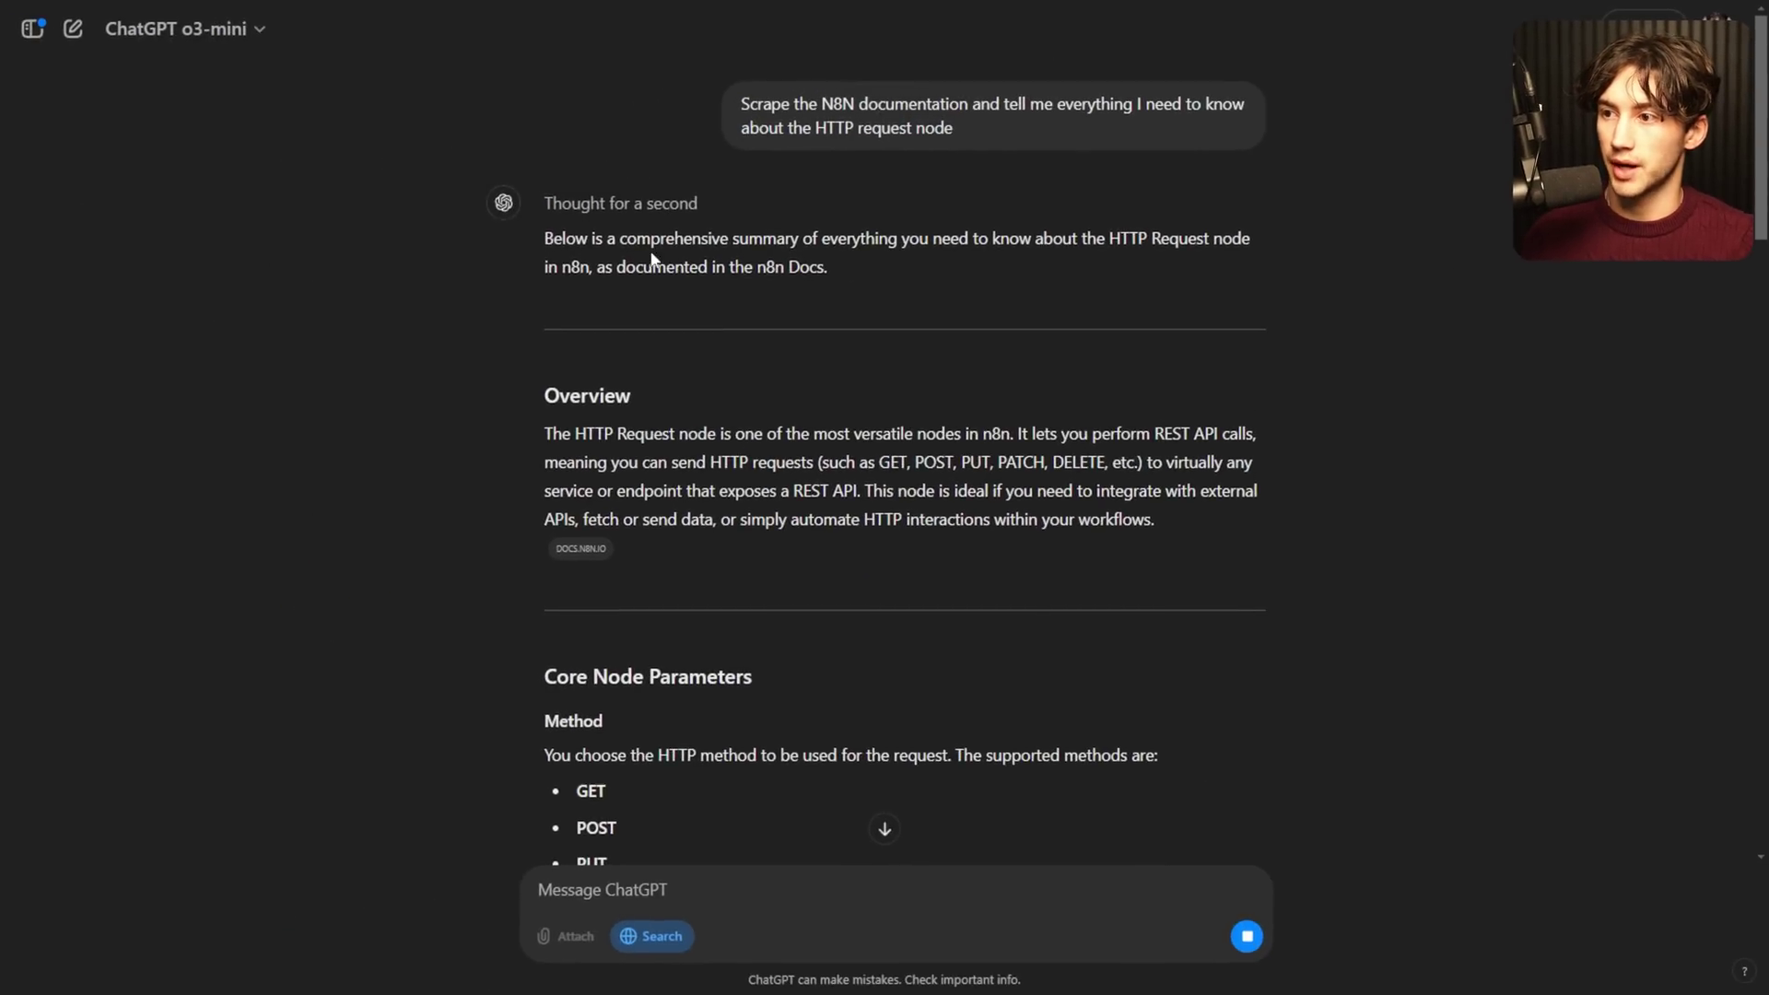
- Examine the response on the n8n HTTP Request node, from its introduction through parameters, options, cURL import and troubleshooting
{"action": "left_click_drag", "start_coordinate": [618, 238], "coordinate": [797, 237]}
{"action": "left_click_drag", "start_coordinate": [1082, 238], "coordinate": [1194, 238]}
{"action": "left_click", "coordinate": [1238, 236]}
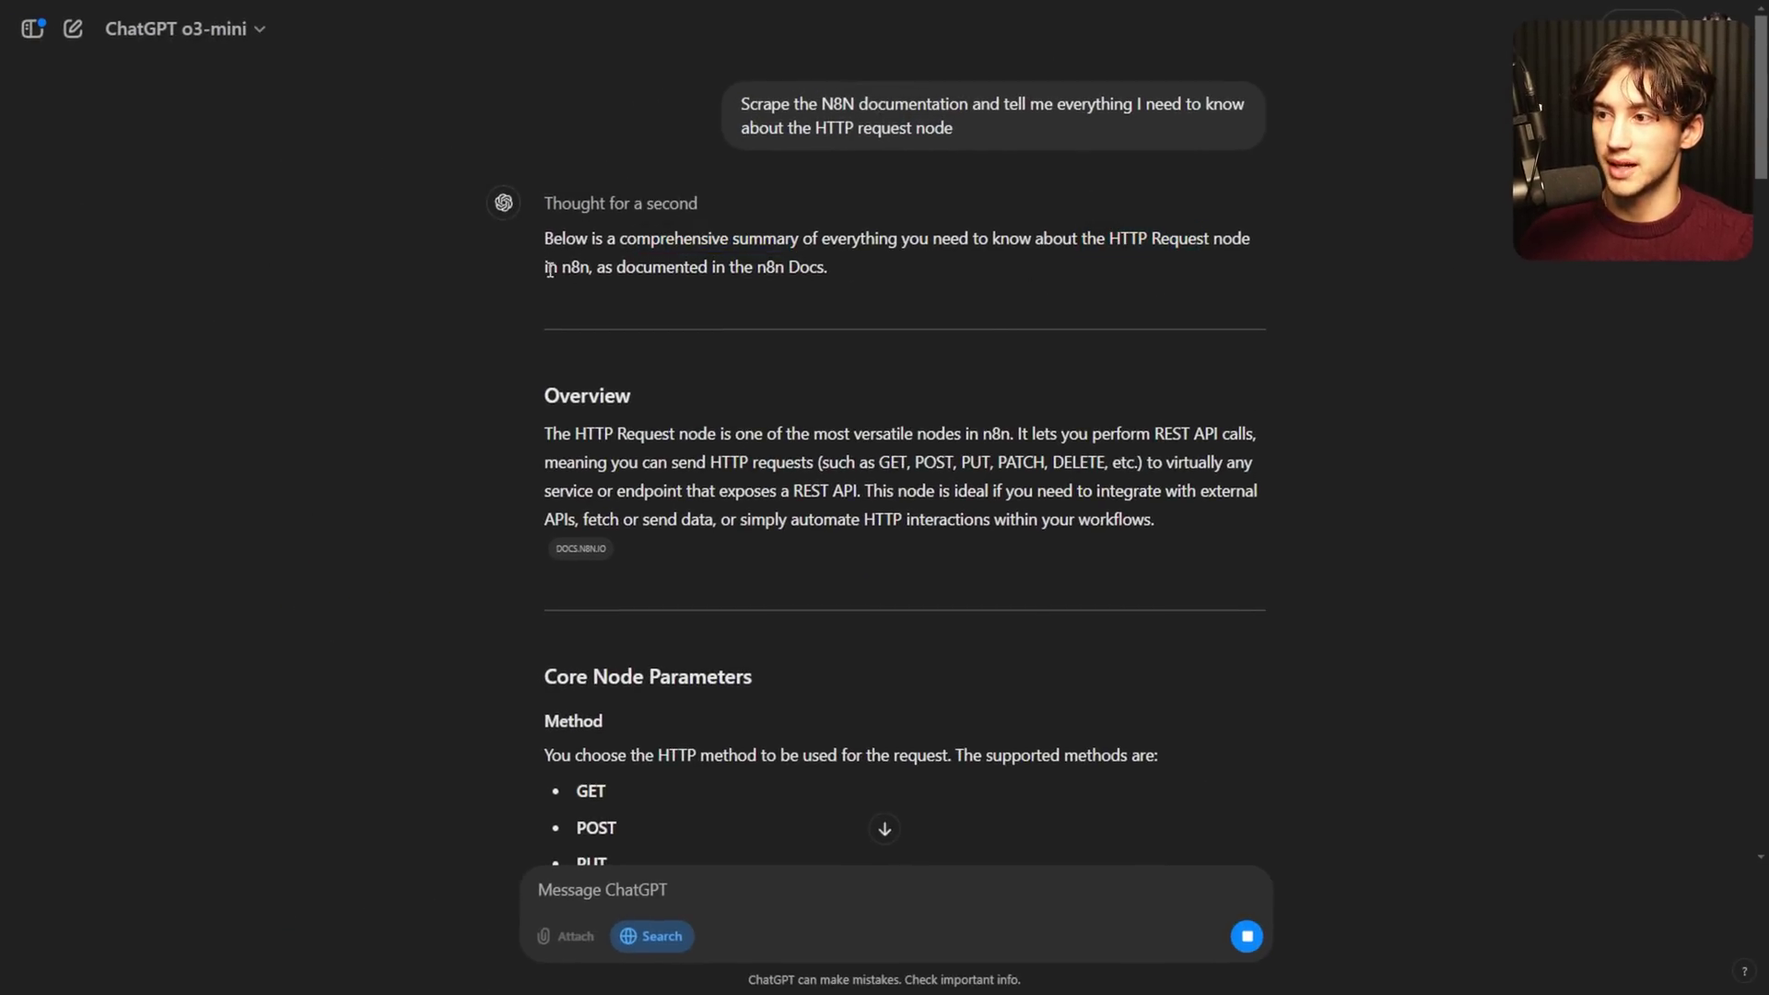
{"action": "left_click_drag", "start_coordinate": [550, 268], "coordinate": [580, 267]}
{"action": "left_click_drag", "start_coordinate": [725, 268], "coordinate": [882, 271]}
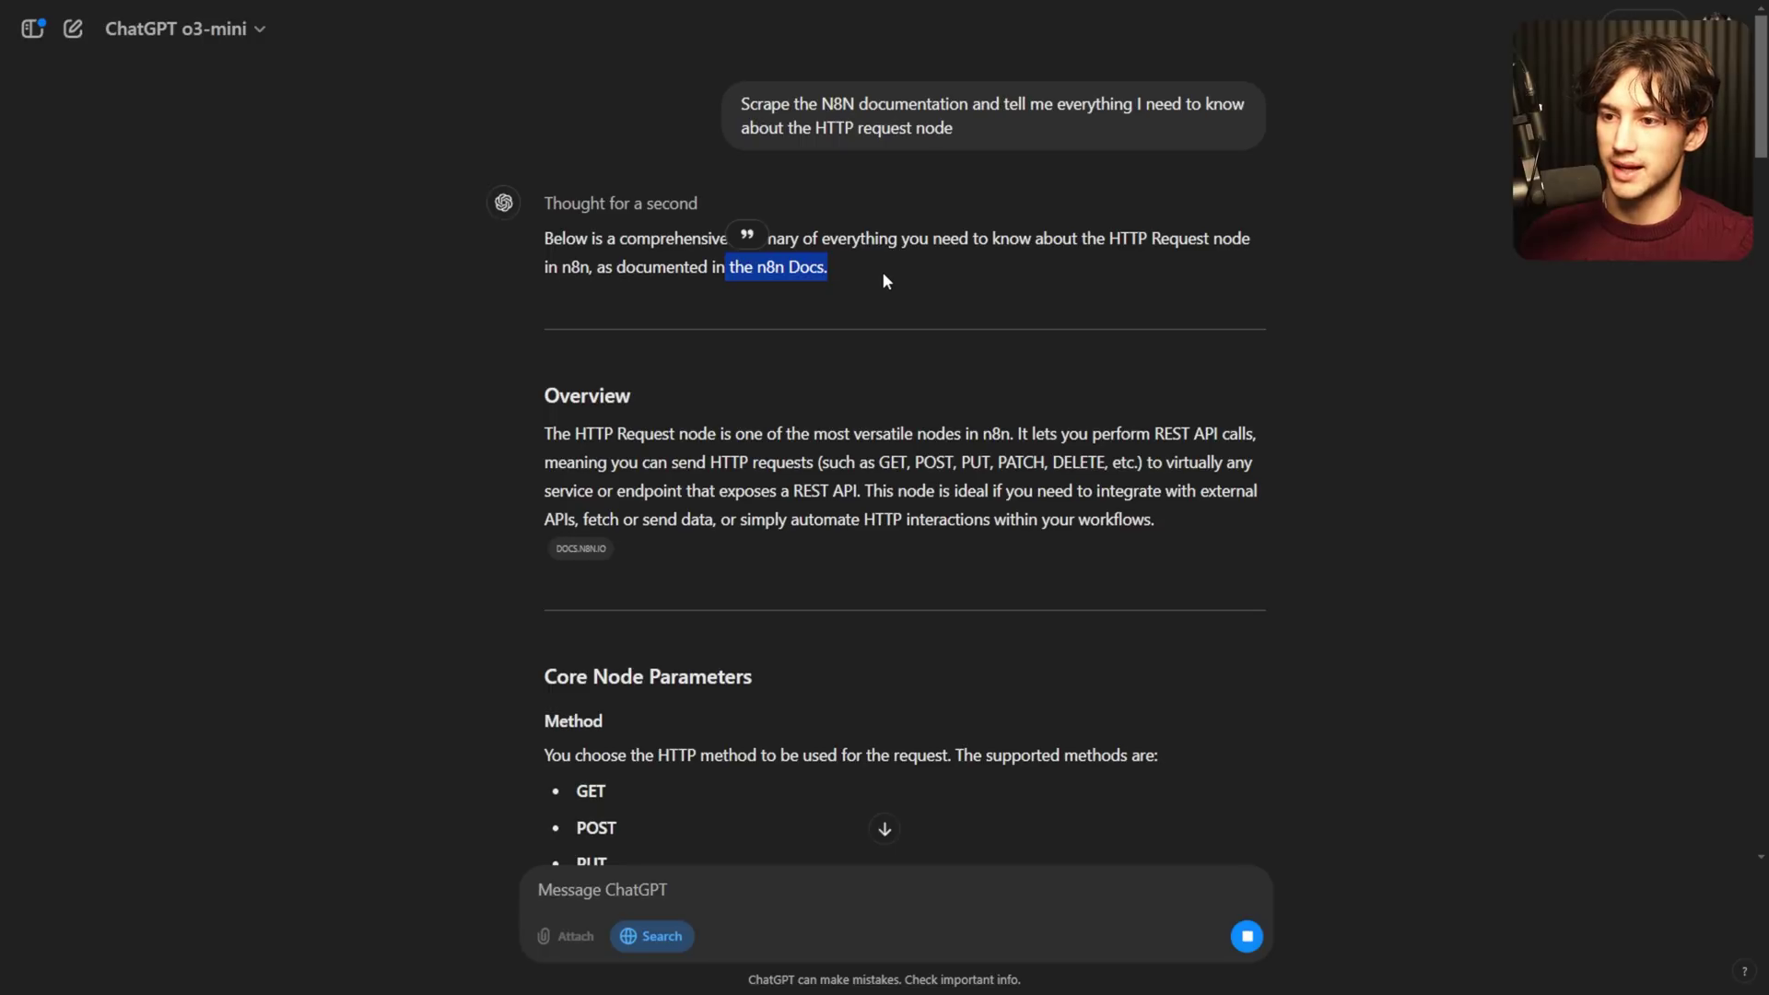
{"action": "scroll", "coordinate": [881, 271], "scroll_direction": "down", "scroll_amount": 1}
{"action": "left_click", "coordinate": [849, 315]}
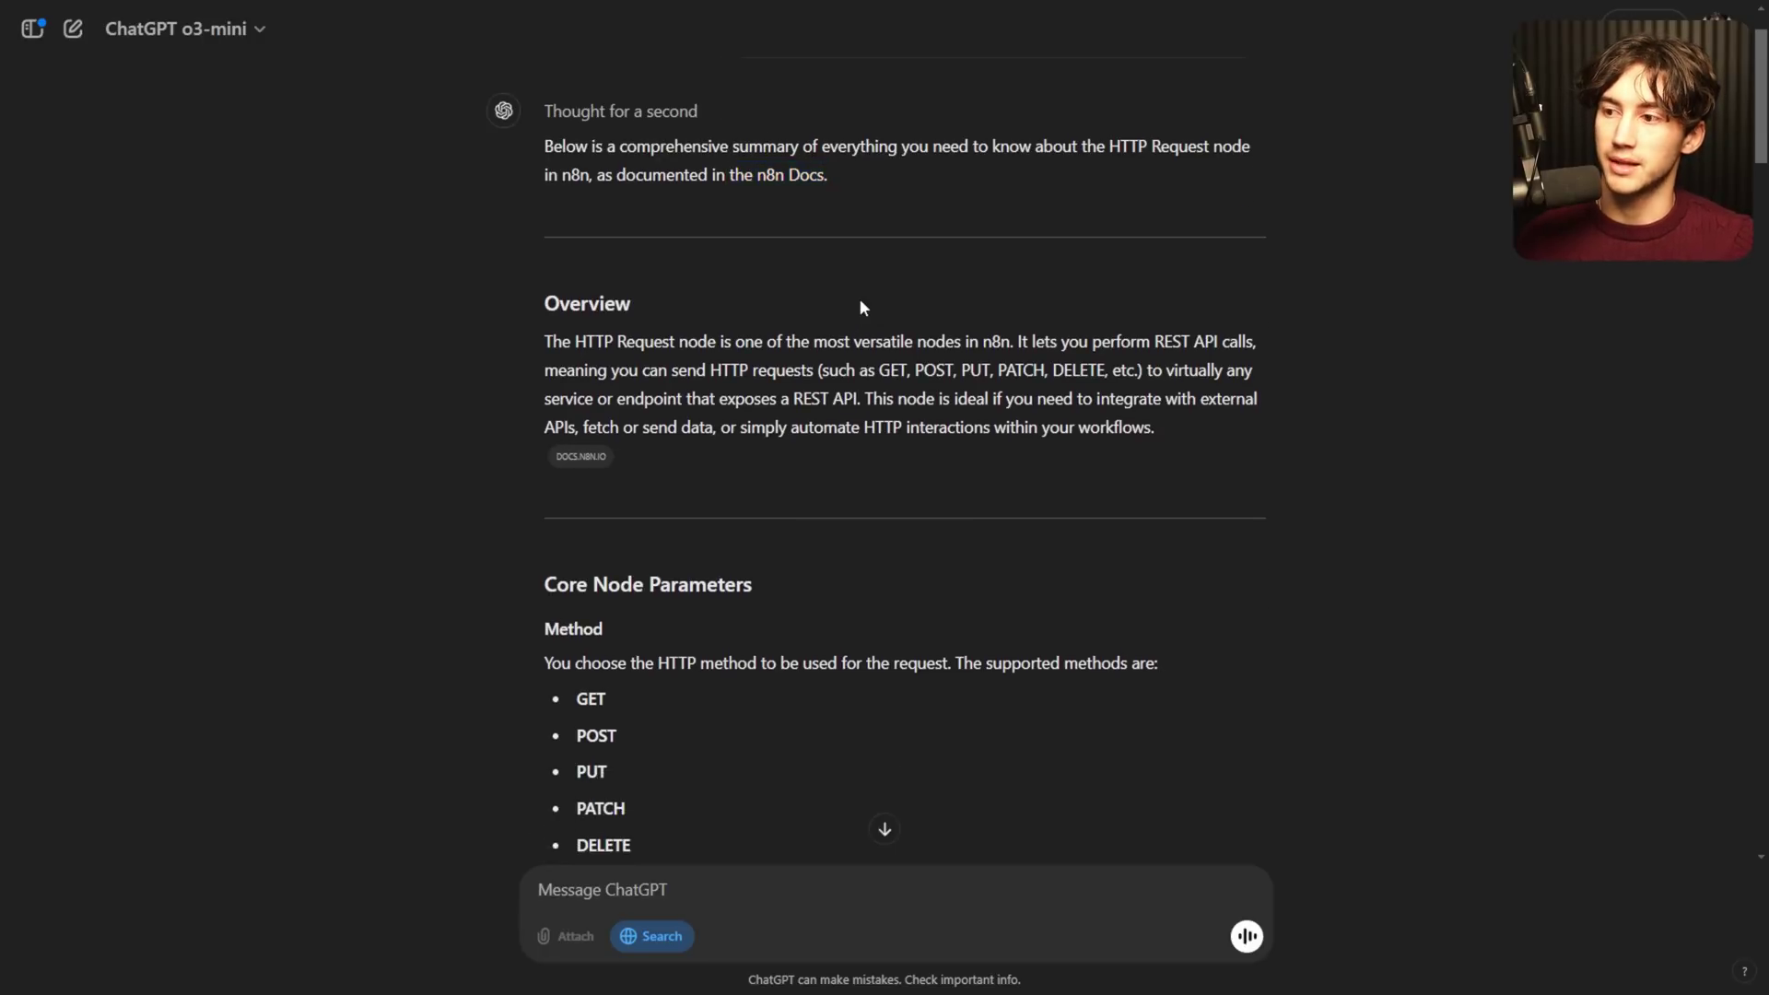
{"action": "scroll", "coordinate": [858, 299], "scroll_direction": "down", "scroll_amount": 10}
{"action": "scroll", "coordinate": [862, 297], "scroll_direction": "down", "scroll_amount": 8}
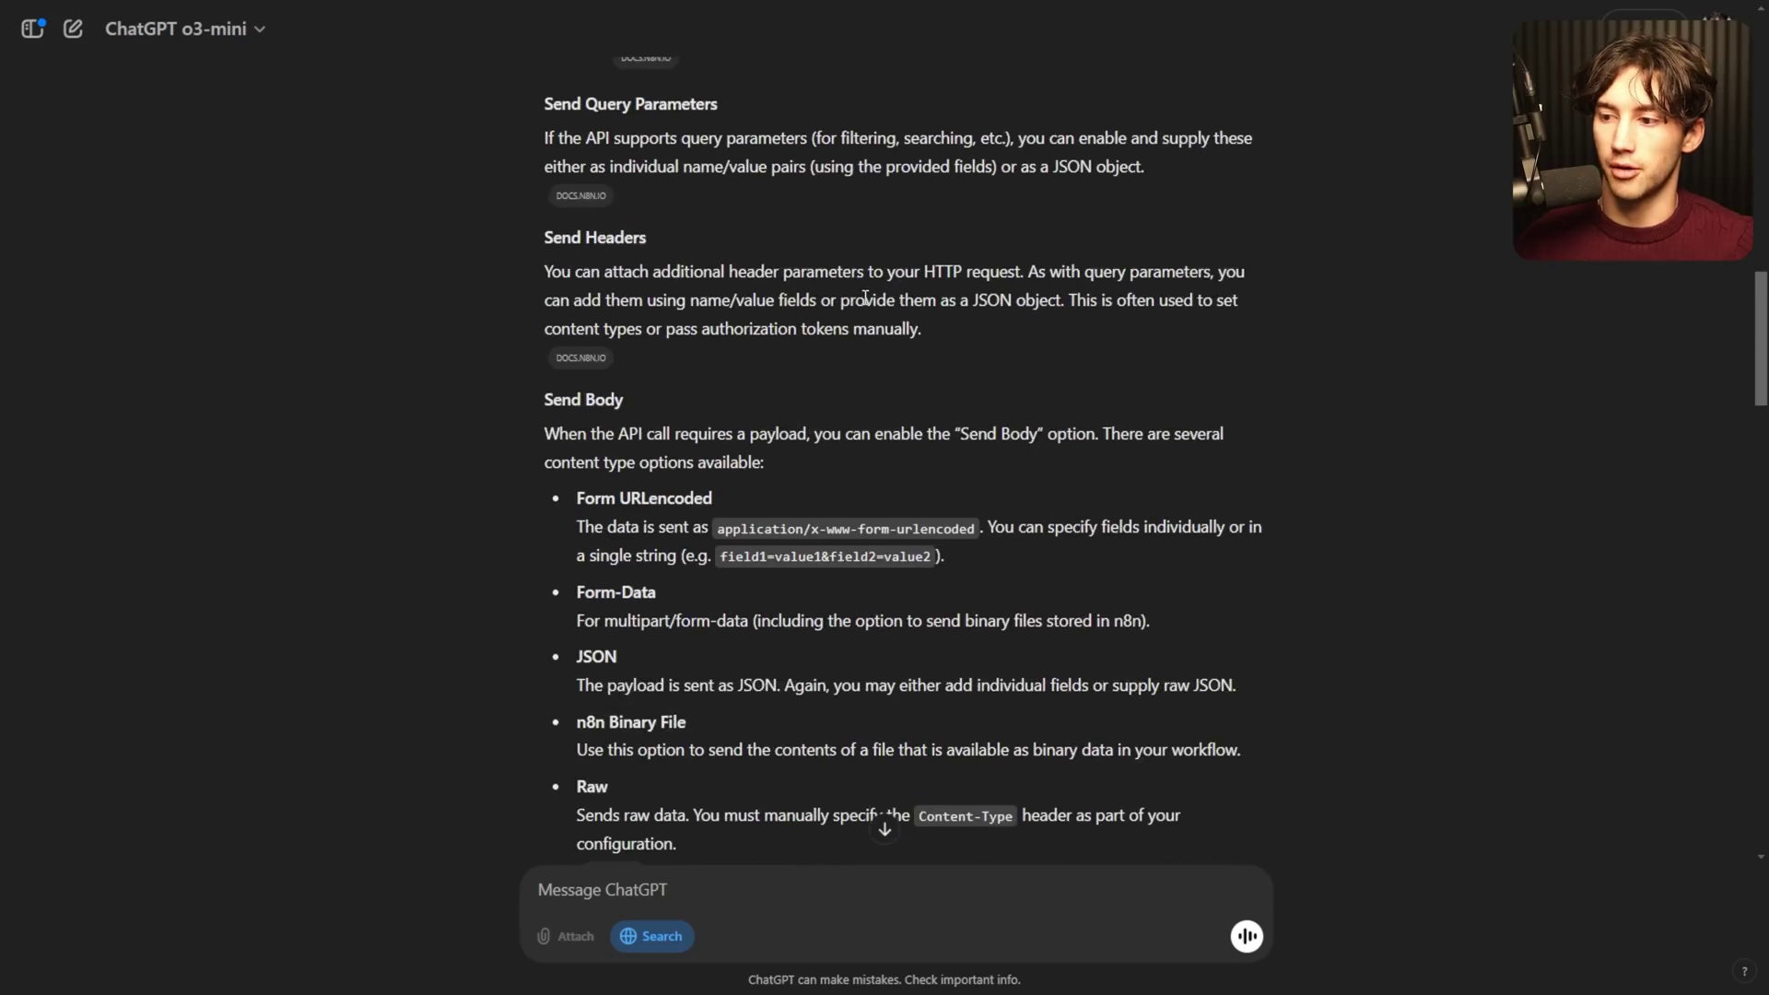
{"action": "scroll", "coordinate": [865, 298], "scroll_direction": "down", "scroll_amount": 11}
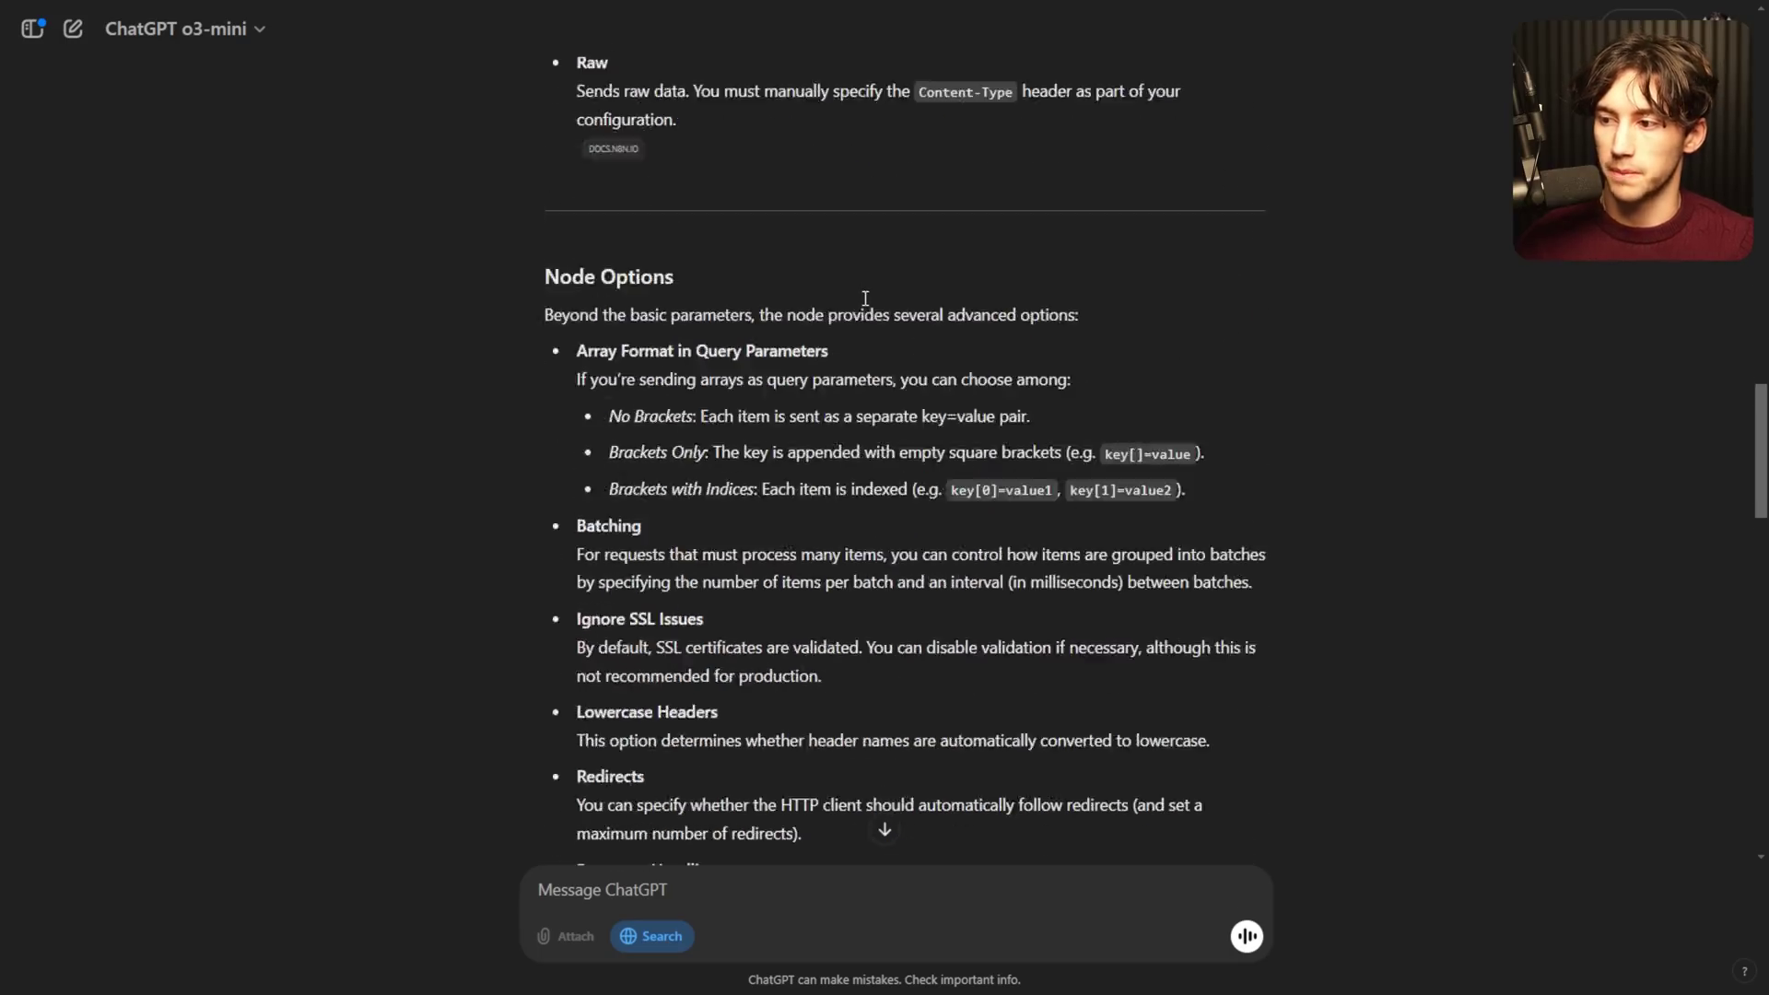
{"action": "scroll", "coordinate": [865, 298], "scroll_direction": "down", "scroll_amount": 13}
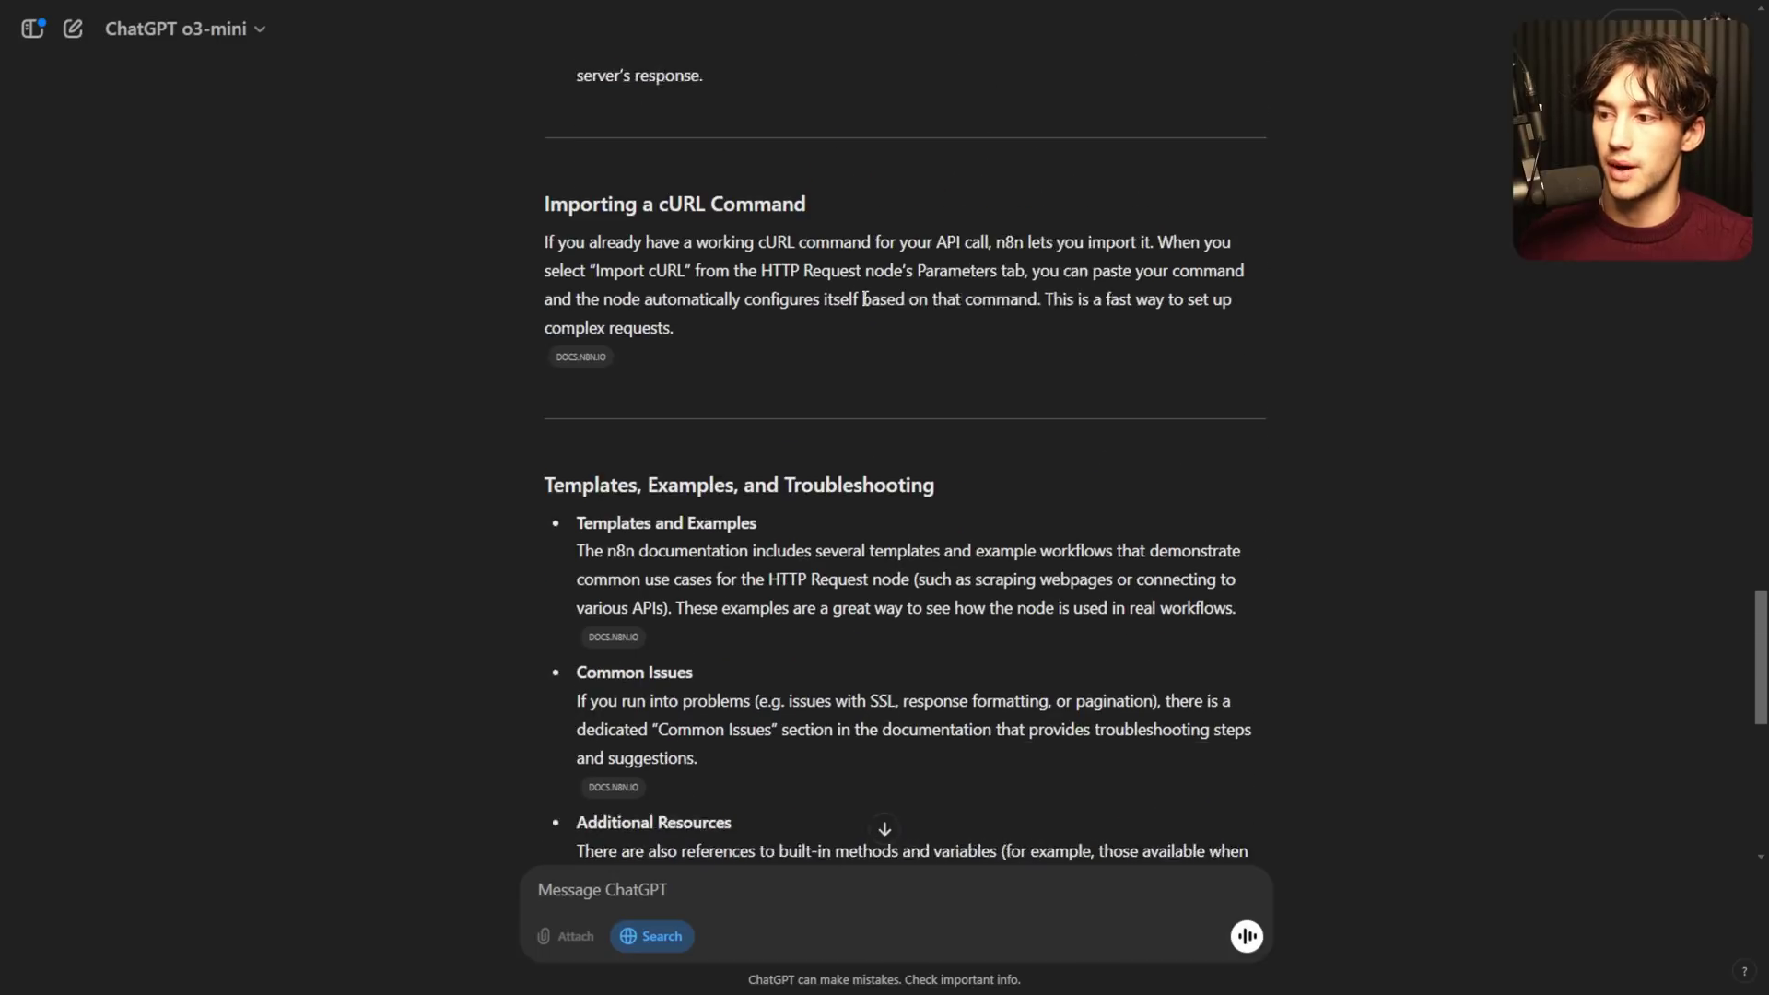
- Open the n8n documentation source cited for the cURL import section, skim the HTTP Request node page, and return to the ChatGPT conversation
{"action": "left_click", "coordinate": [568, 206]}
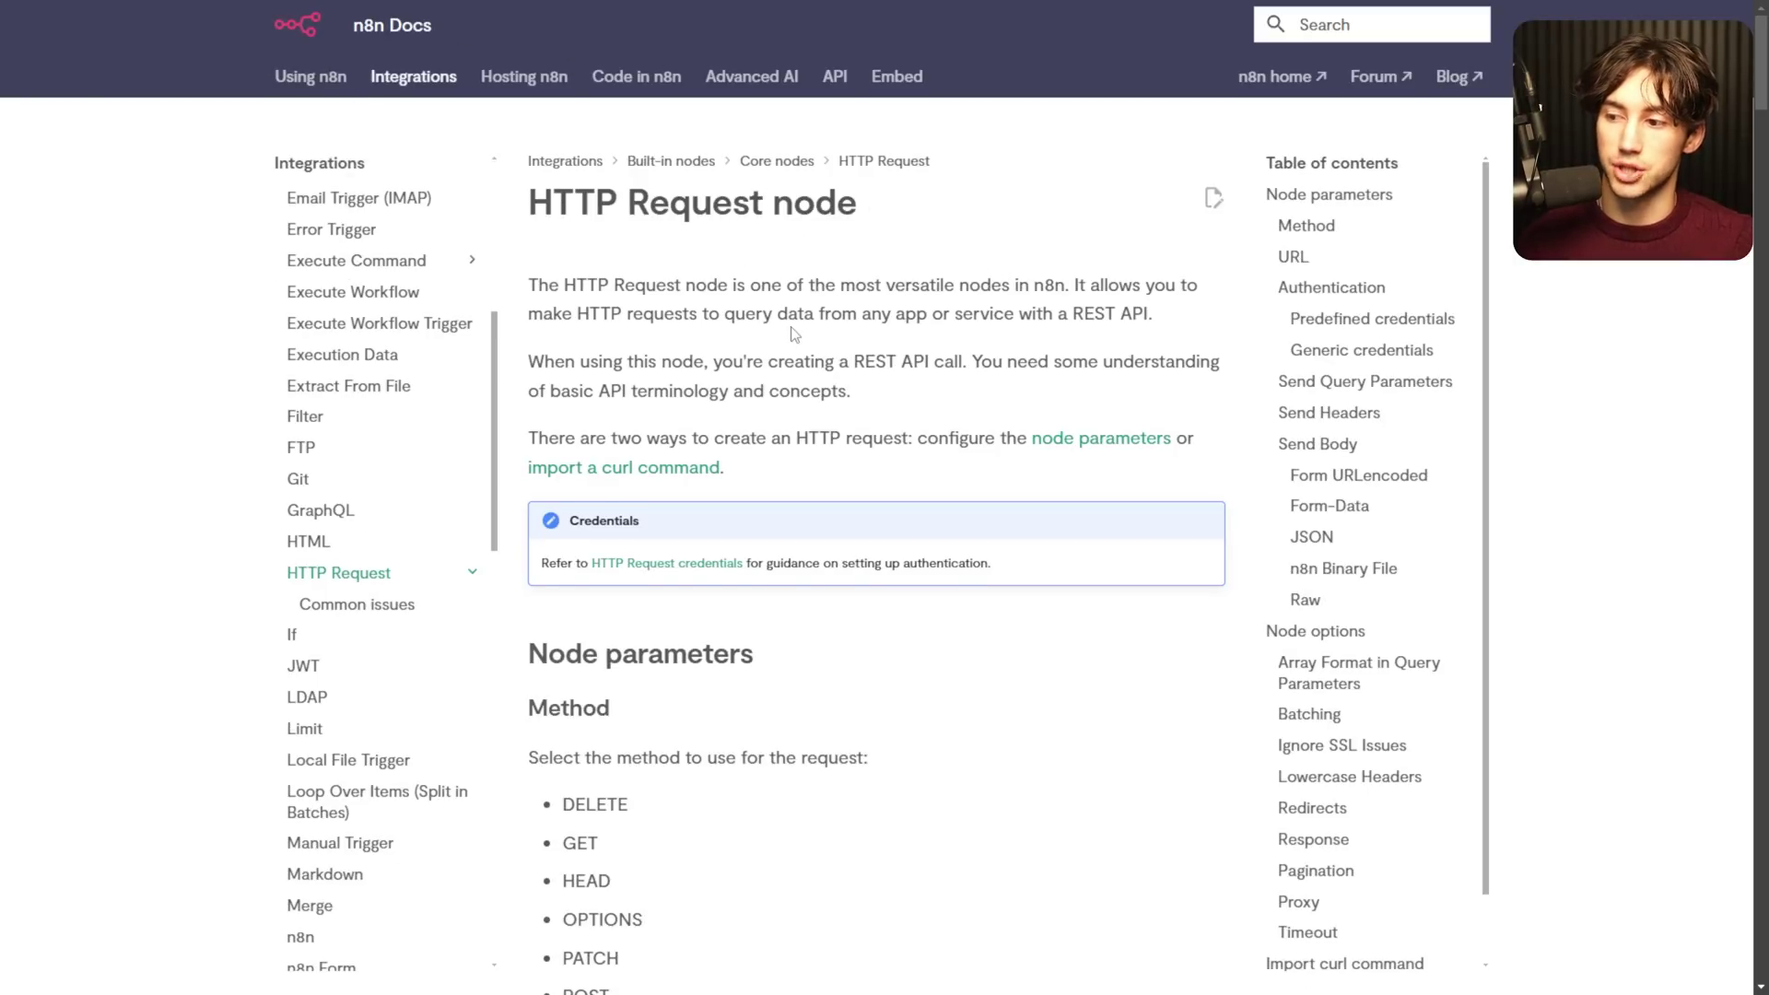
{"action": "scroll", "coordinate": [794, 334], "scroll_direction": "down", "scroll_amount": 20}
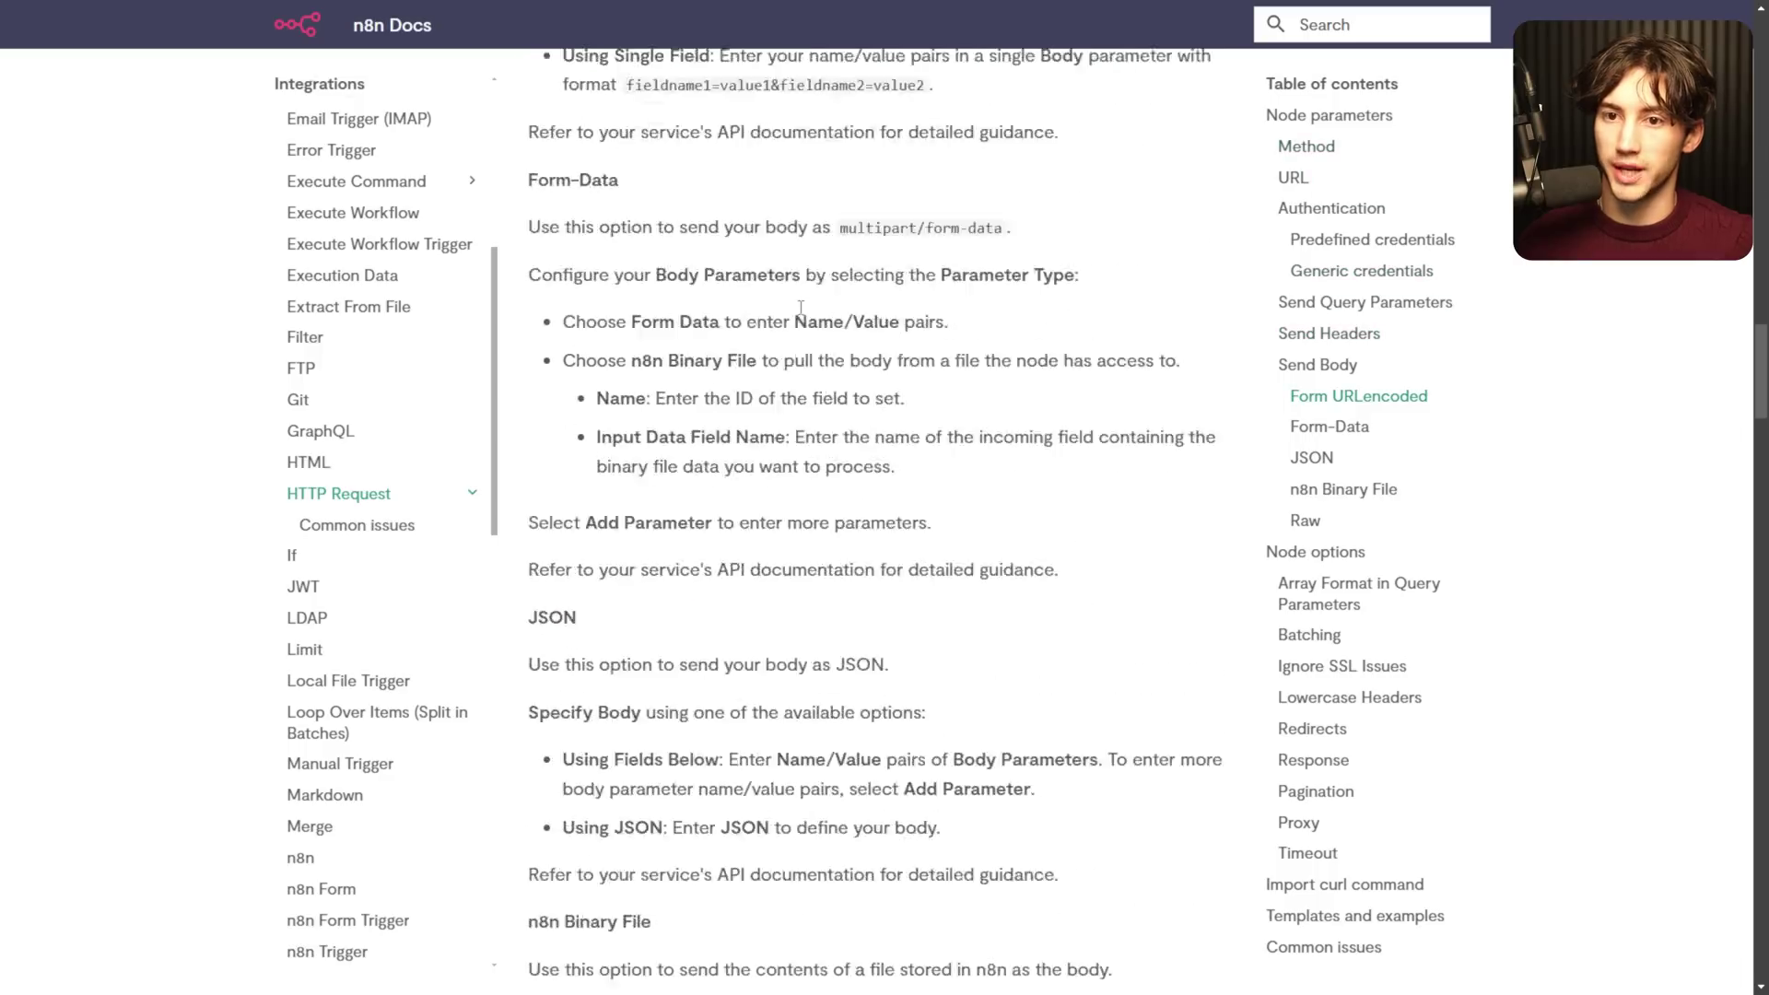
{"action": "scroll", "coordinate": [875, 317], "scroll_direction": "up", "scroll_amount": 20}
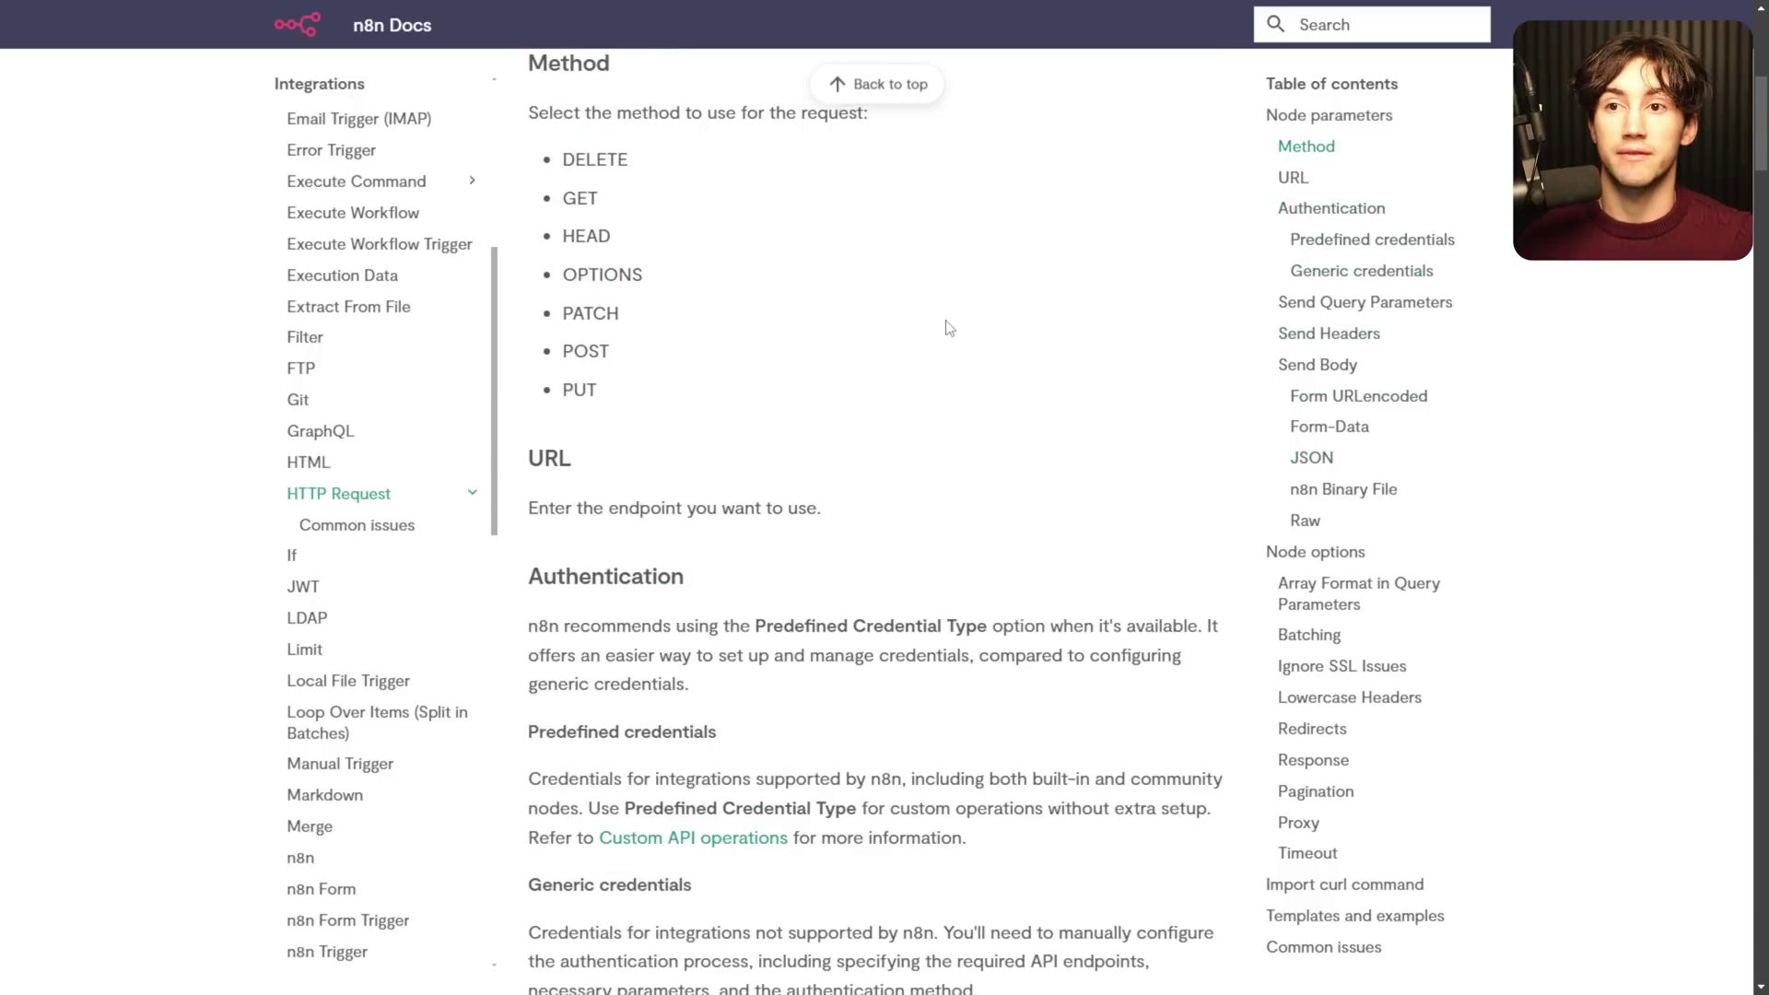
{"action": "scroll", "coordinate": [949, 328], "scroll_direction": "up", "scroll_amount": 8}
{"action": "key", "text": "F11"}
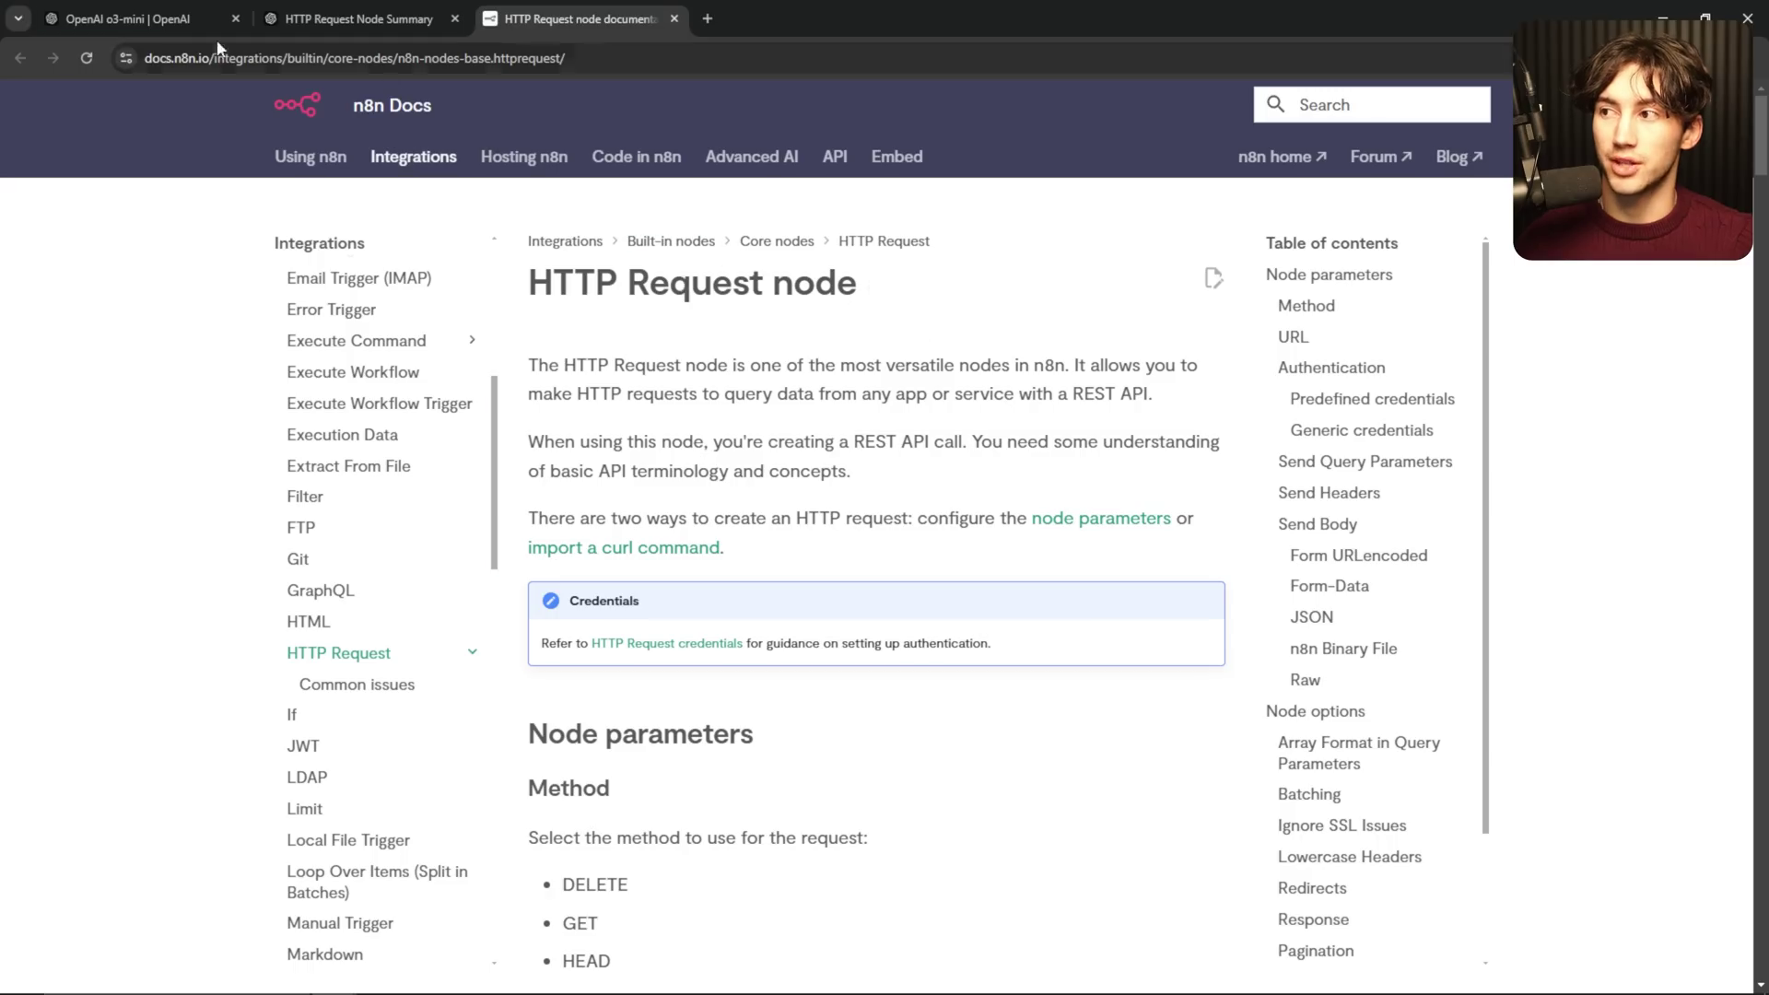
{"action": "left_click", "coordinate": [138, 18]}
{"action": "left_click", "coordinate": [359, 18]}
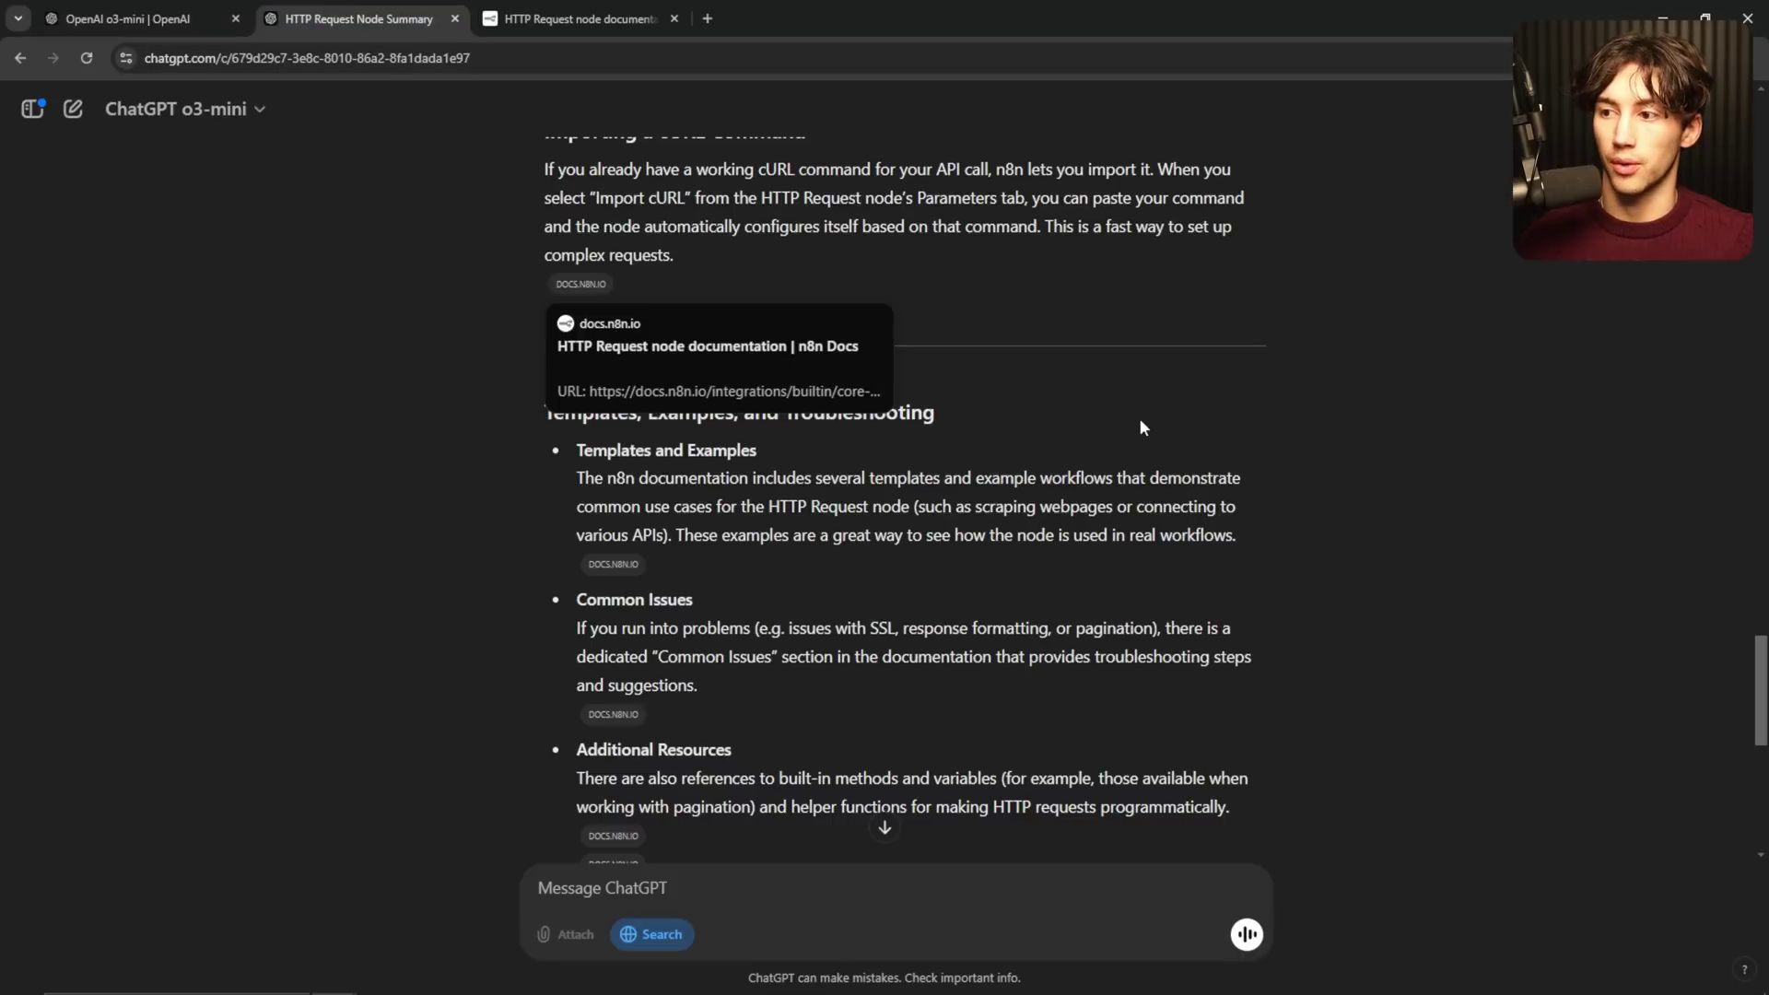
- Check the list of available models in the conversation and in the new o3-mini-high chat, closing it each time
{"action": "left_click", "coordinate": [249, 112]}
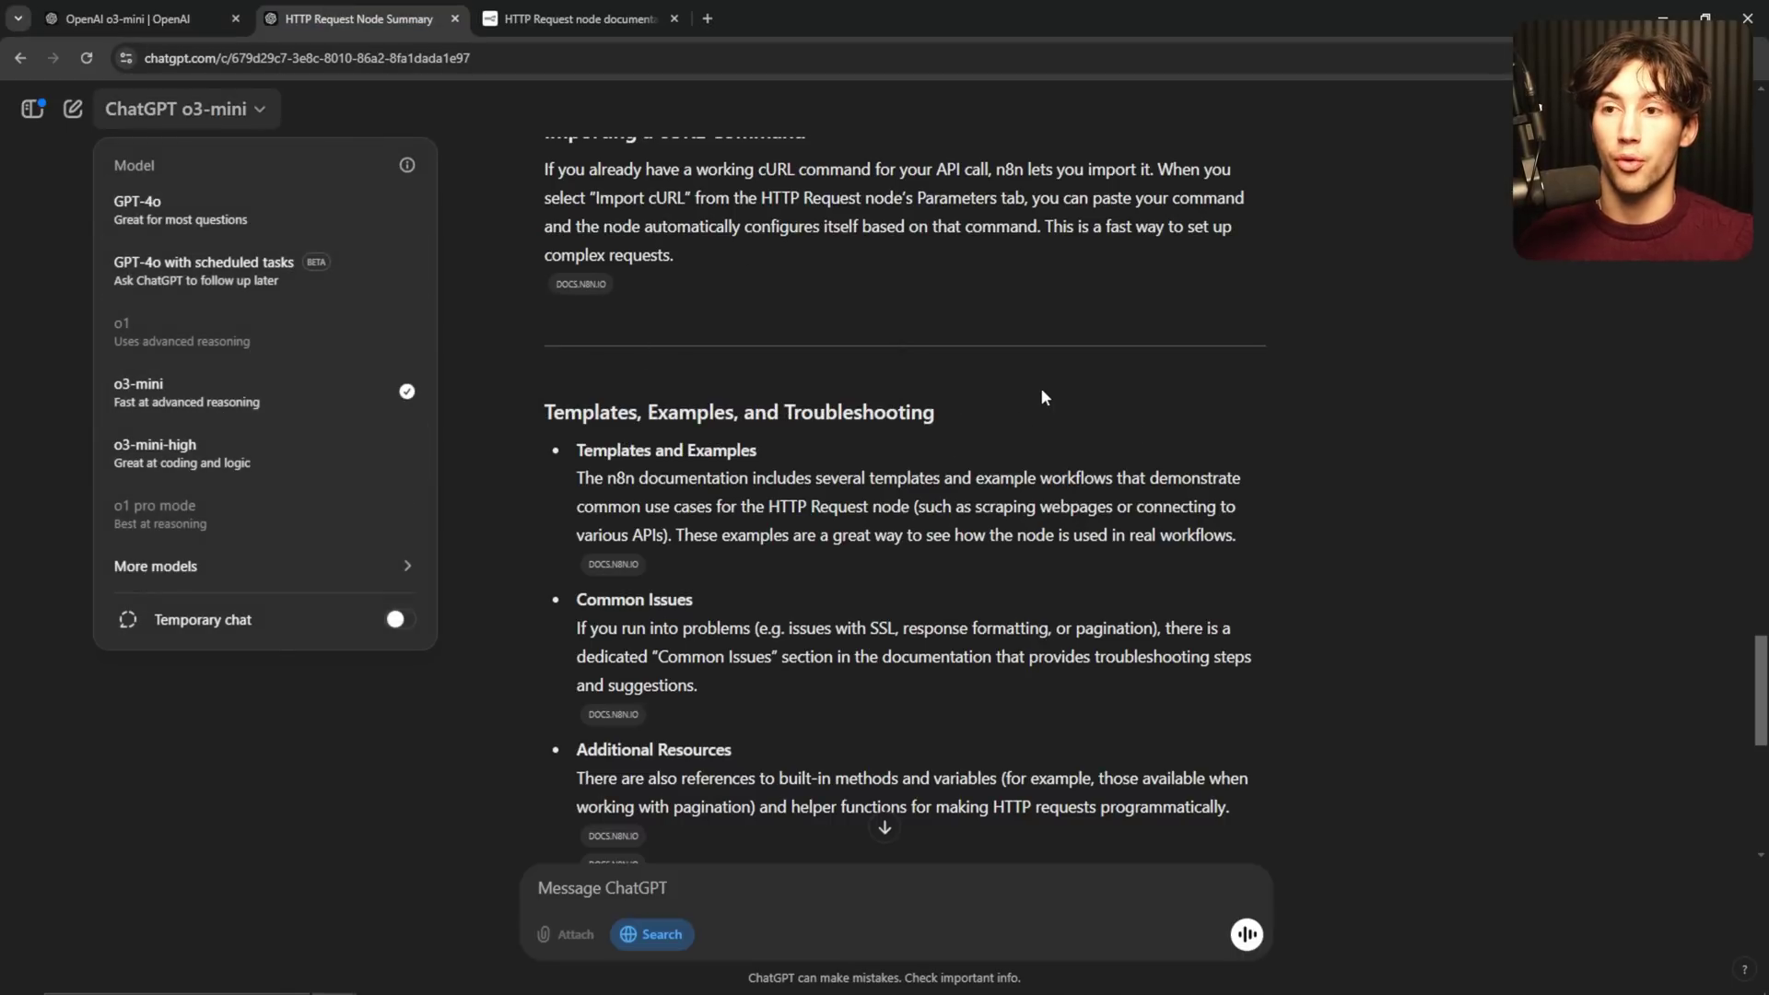
{"action": "left_click", "coordinate": [1083, 367]}
{"action": "scroll", "coordinate": [1077, 376], "scroll_direction": "down", "scroll_amount": 5}
{"action": "scroll", "coordinate": [1152, 322], "scroll_direction": "up", "scroll_amount": 15}
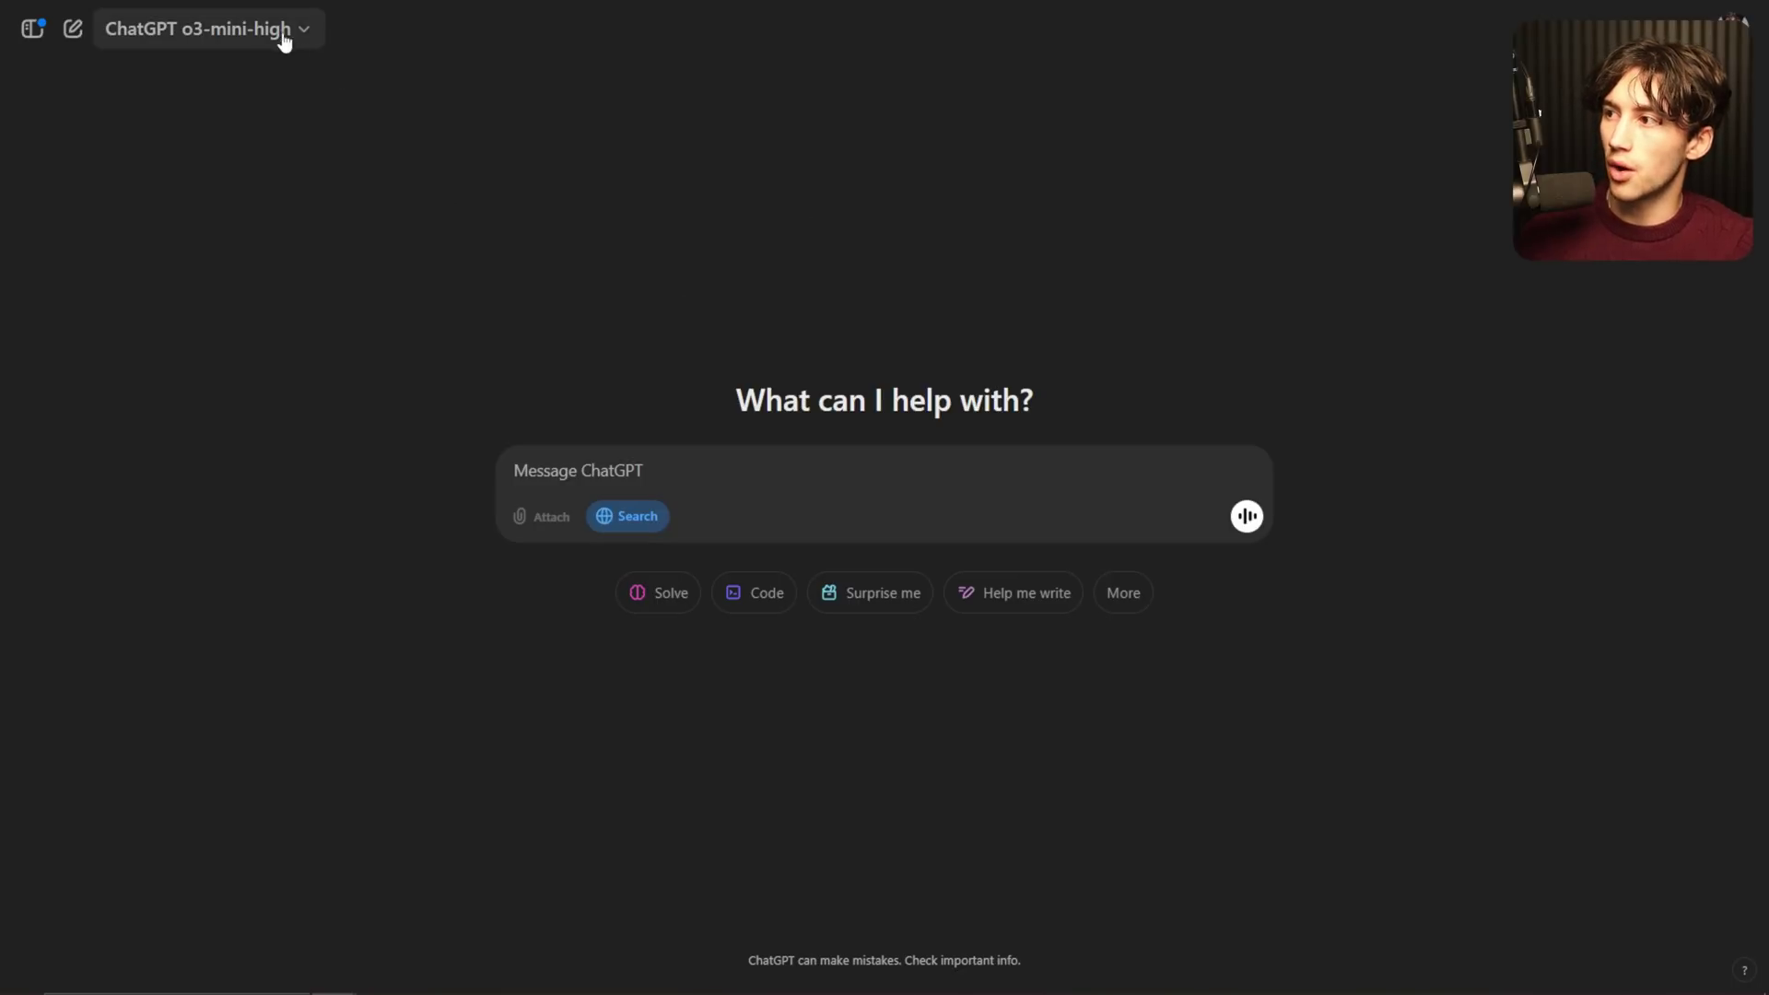
{"action": "left_click", "coordinate": [284, 42]}
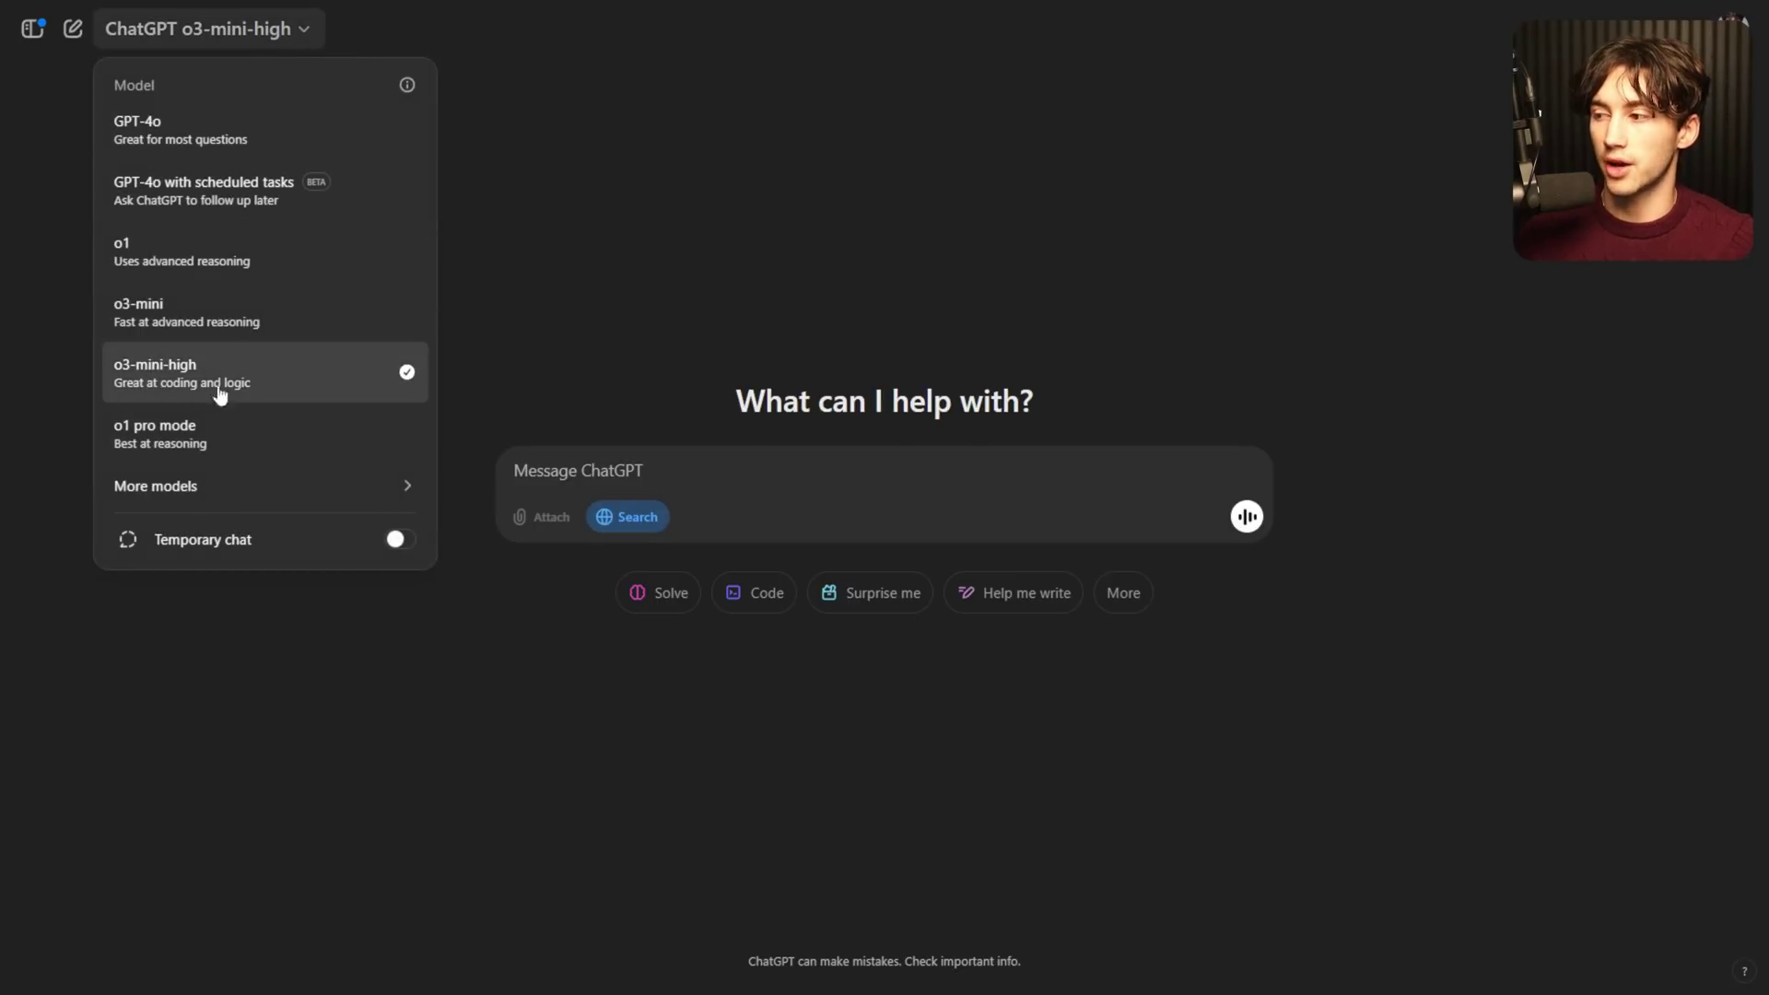
{"action": "left_click", "coordinate": [478, 253]}
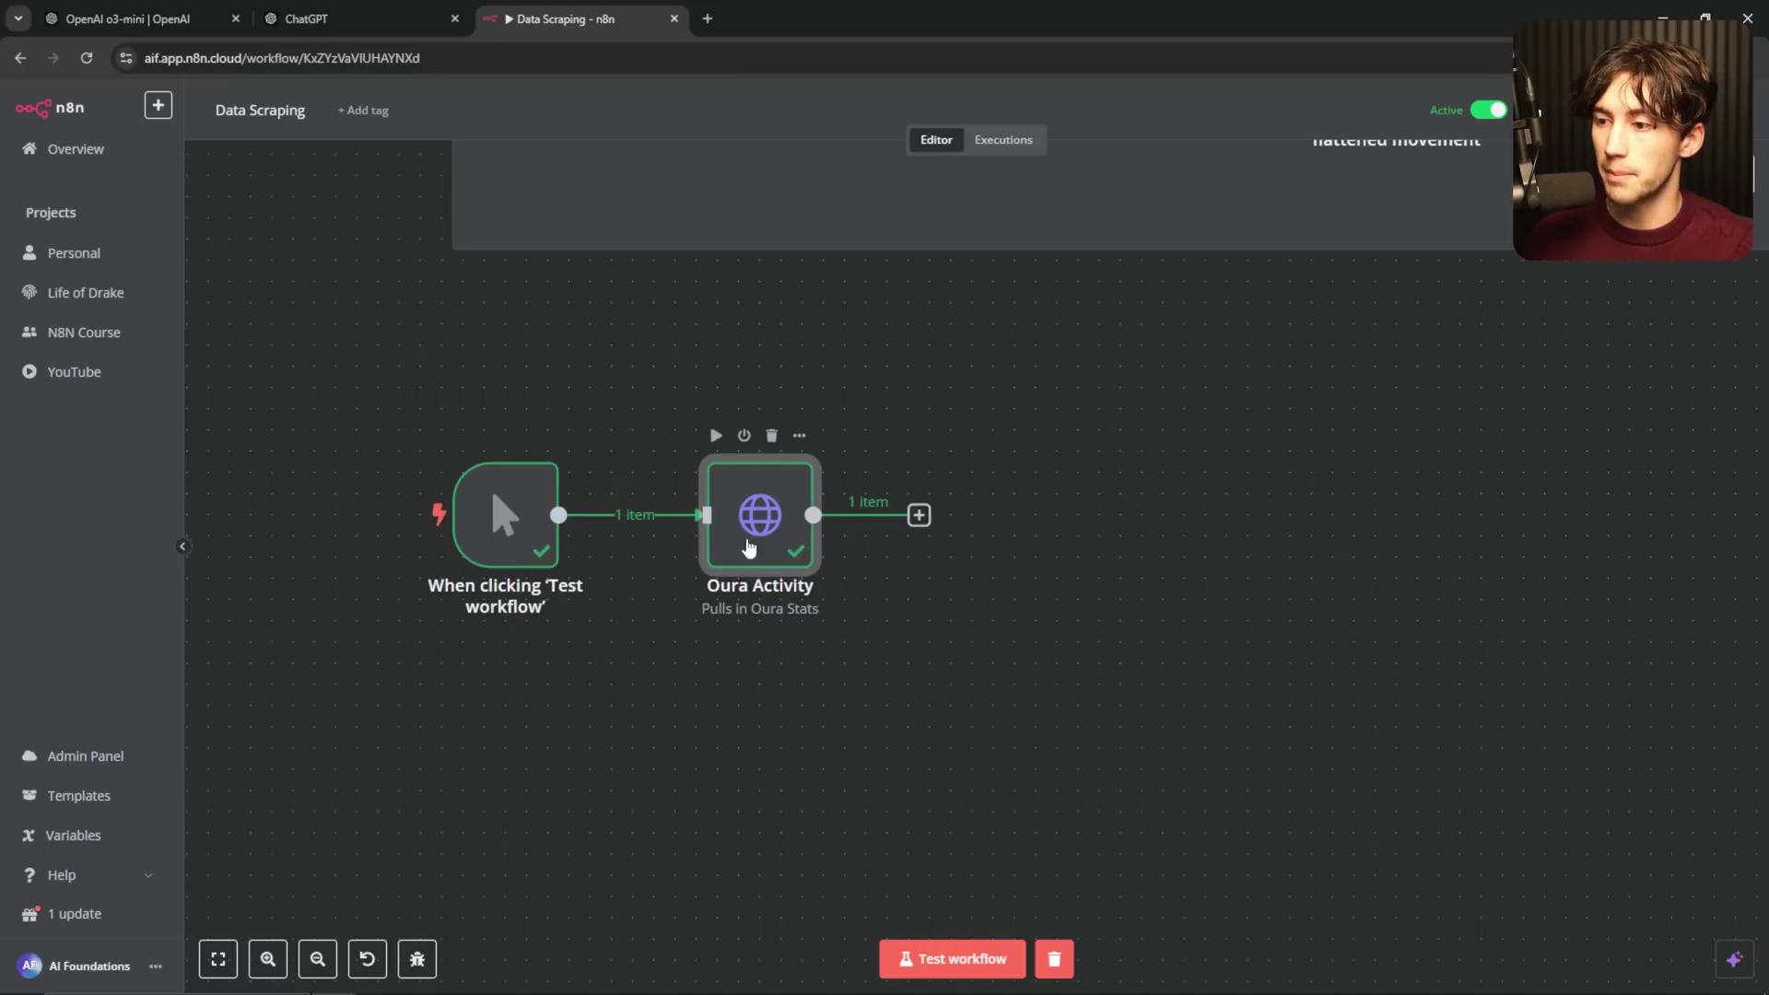
- Open the Oura Activity node in the n8n Data Scraping workflow to view its parameters and output
{"action": "scroll", "coordinate": [921, 502], "scroll_direction": "down", "scroll_amount": 1}
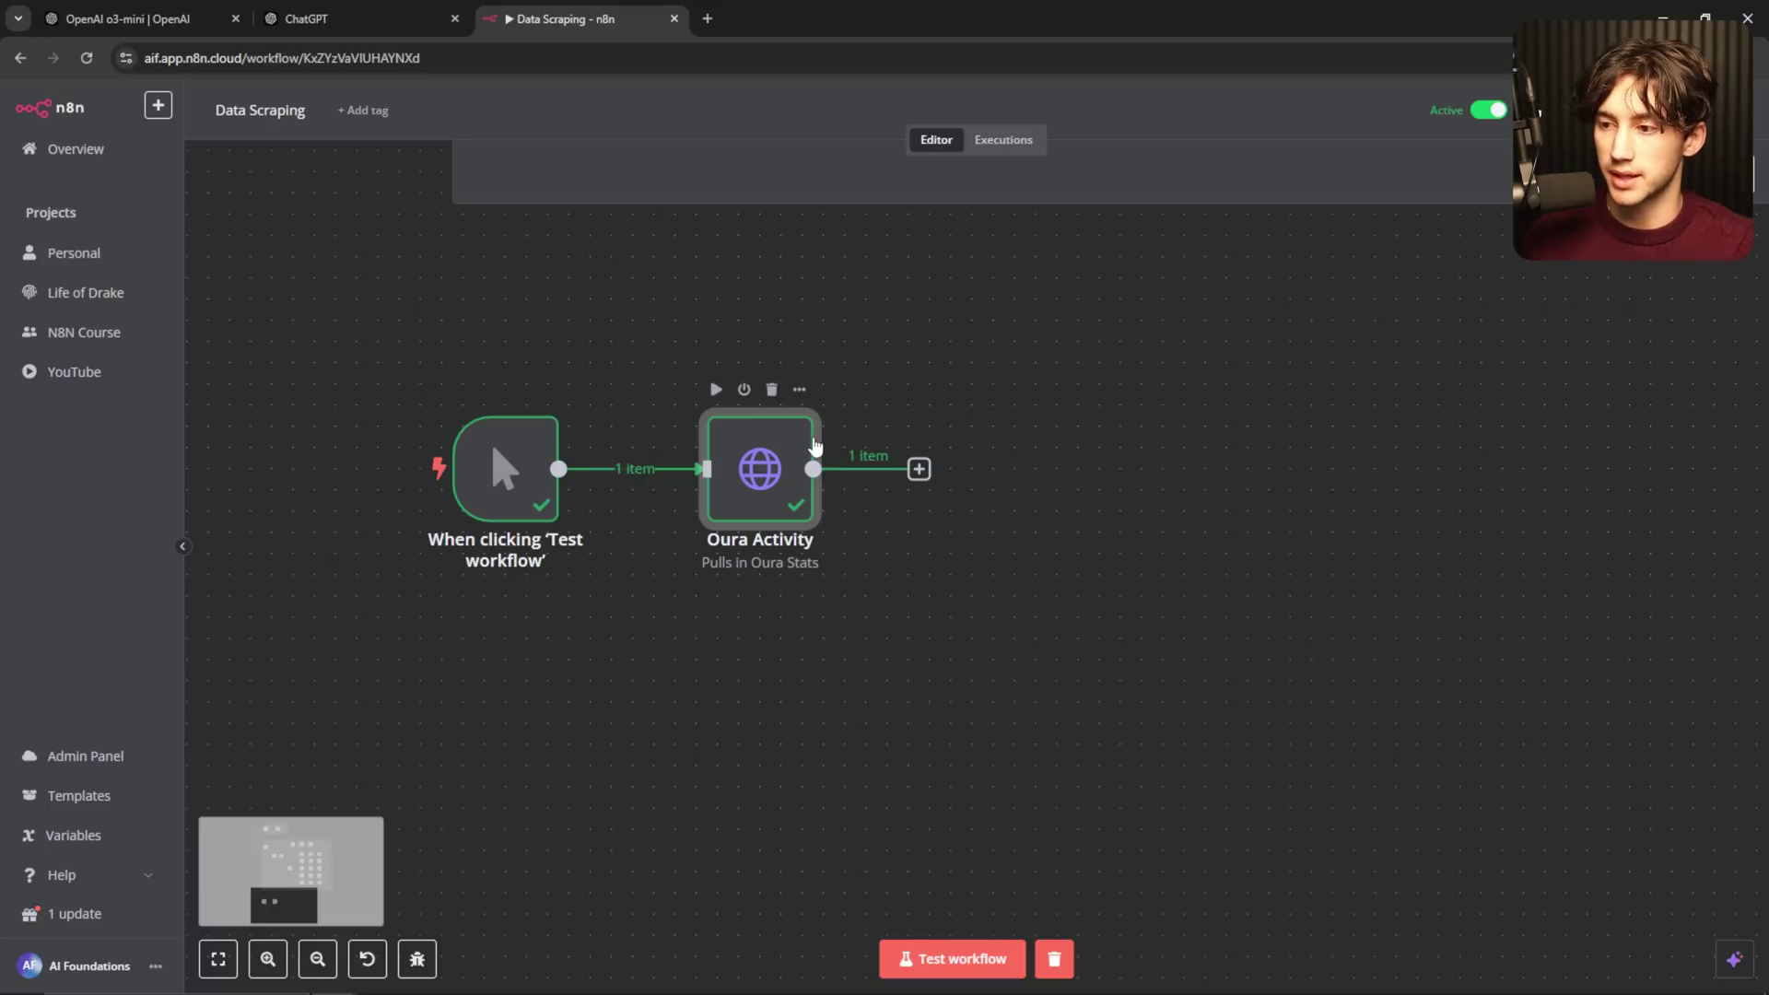
{"action": "scroll", "coordinate": [813, 446], "scroll_direction": "right", "scroll_amount": 2}
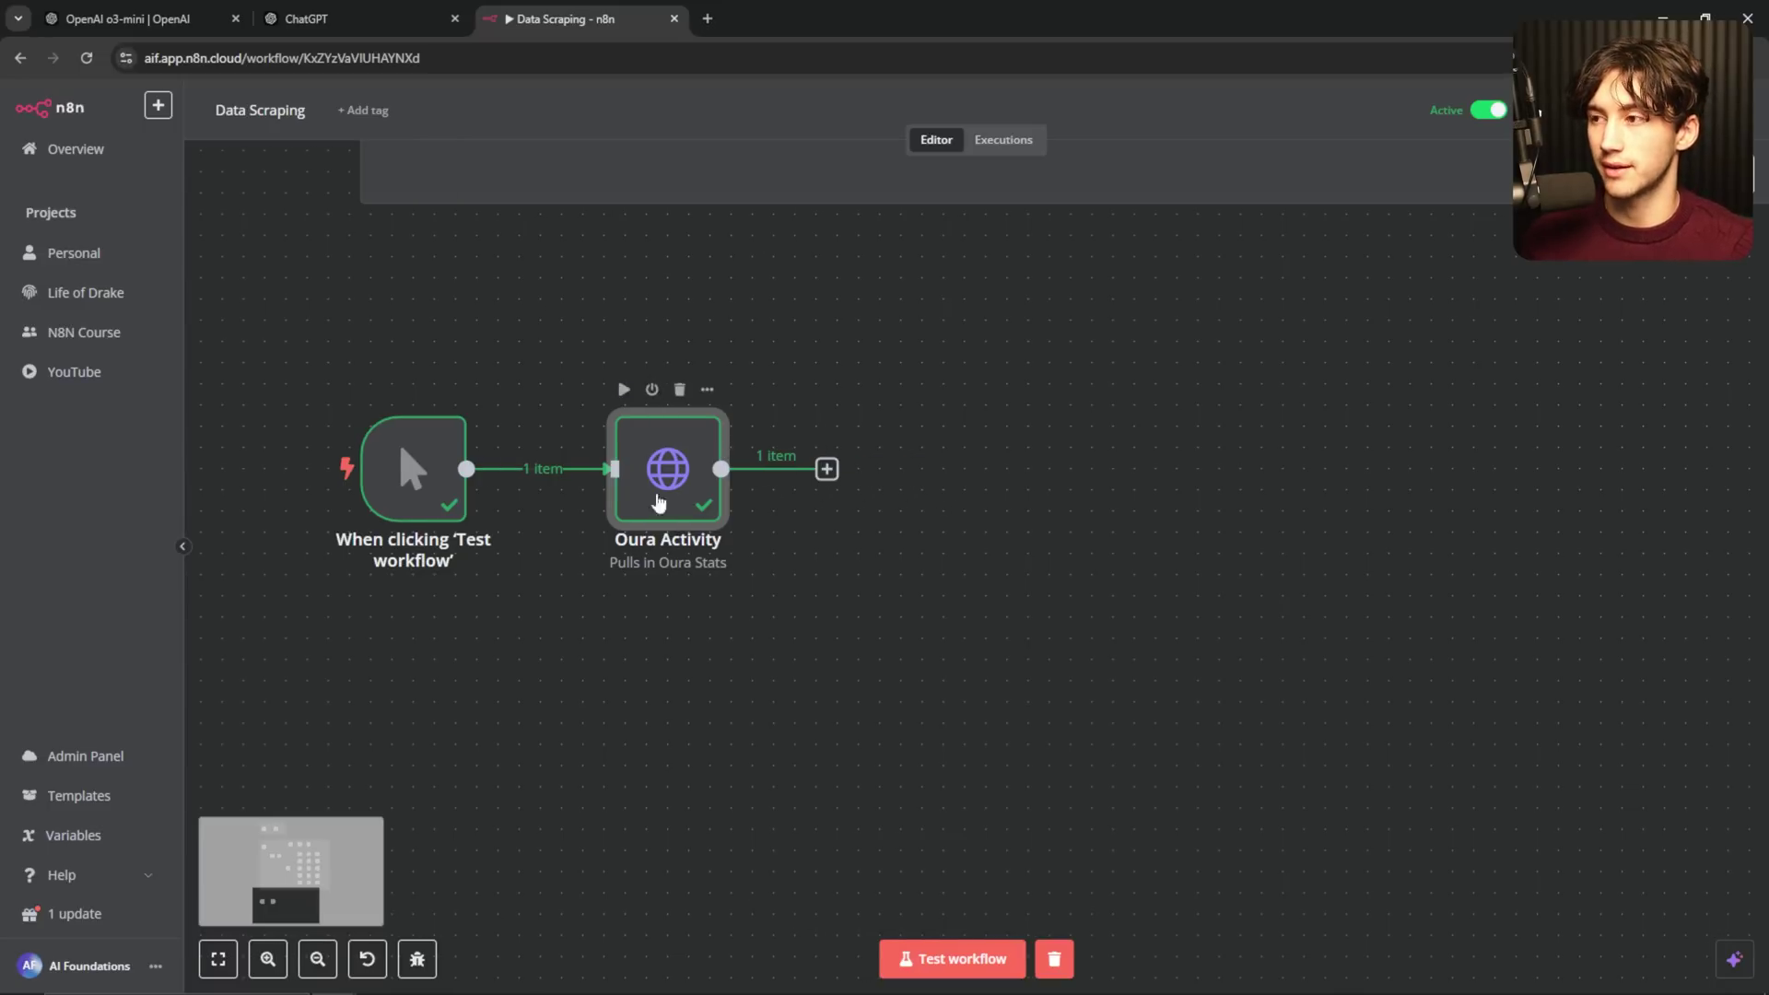
{"action": "scroll", "coordinate": [777, 527], "scroll_direction": "right", "scroll_amount": 4}
{"action": "scroll", "coordinate": [721, 520], "scroll_direction": "left", "scroll_amount": 1}
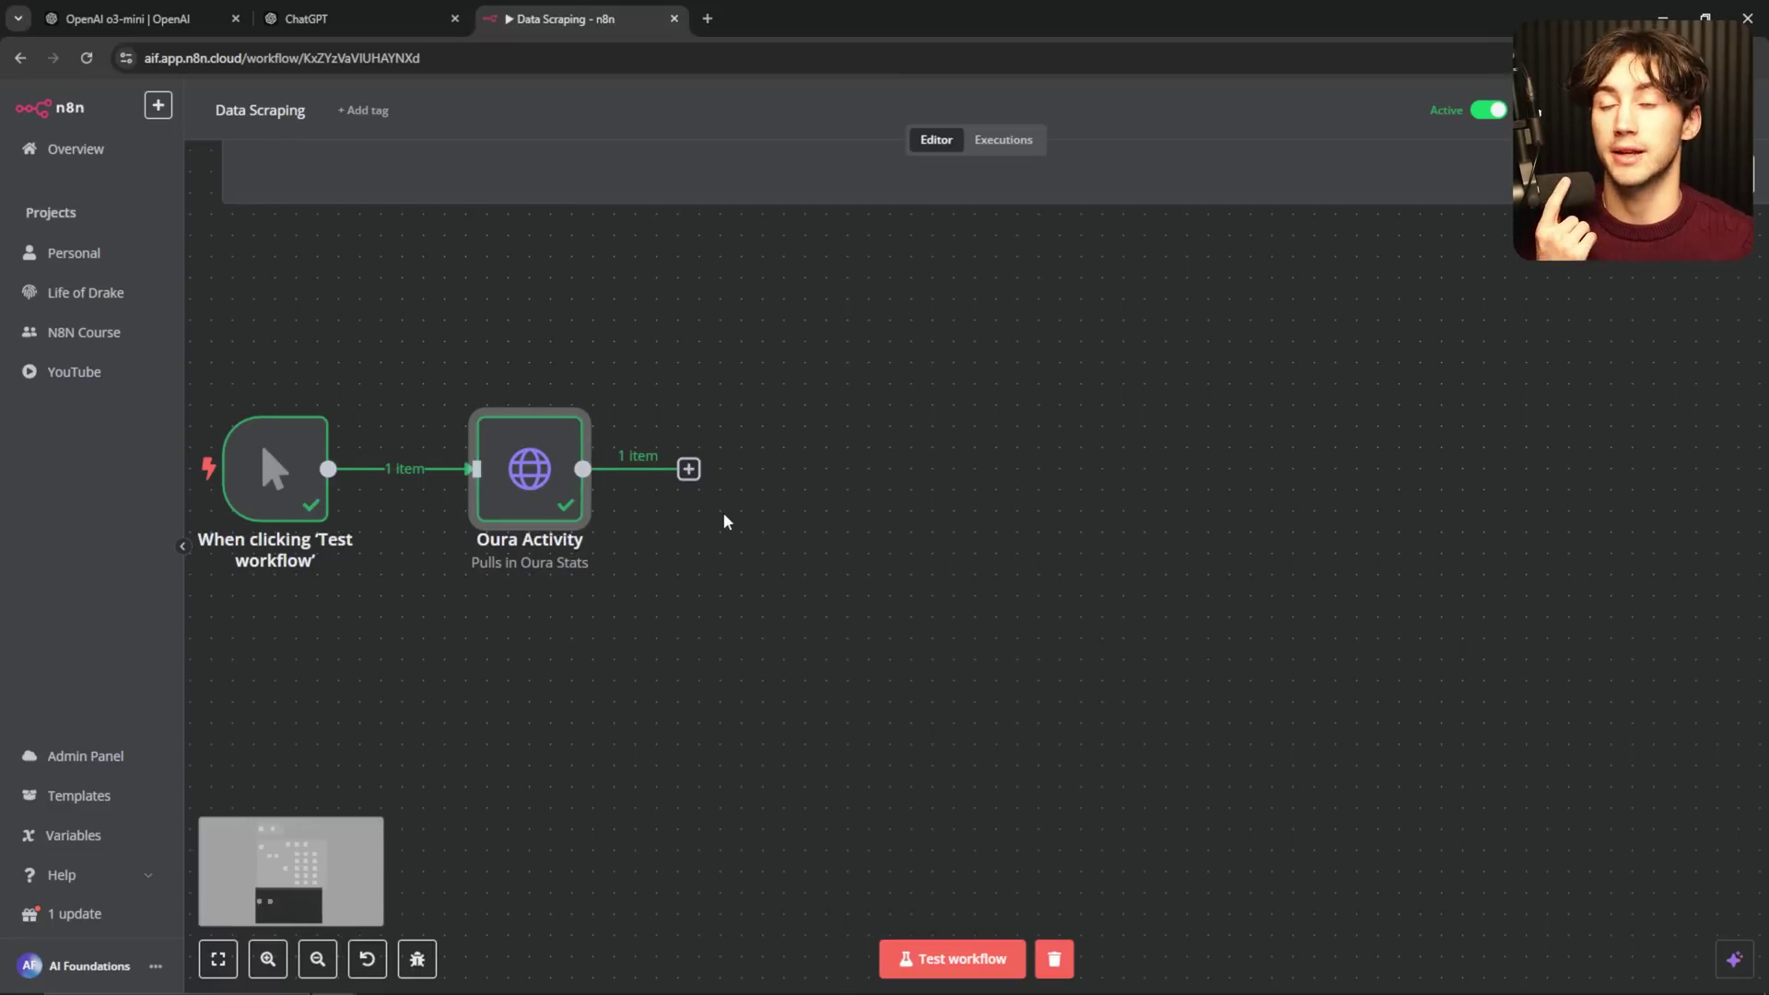
{"action": "key", "text": "Return"}
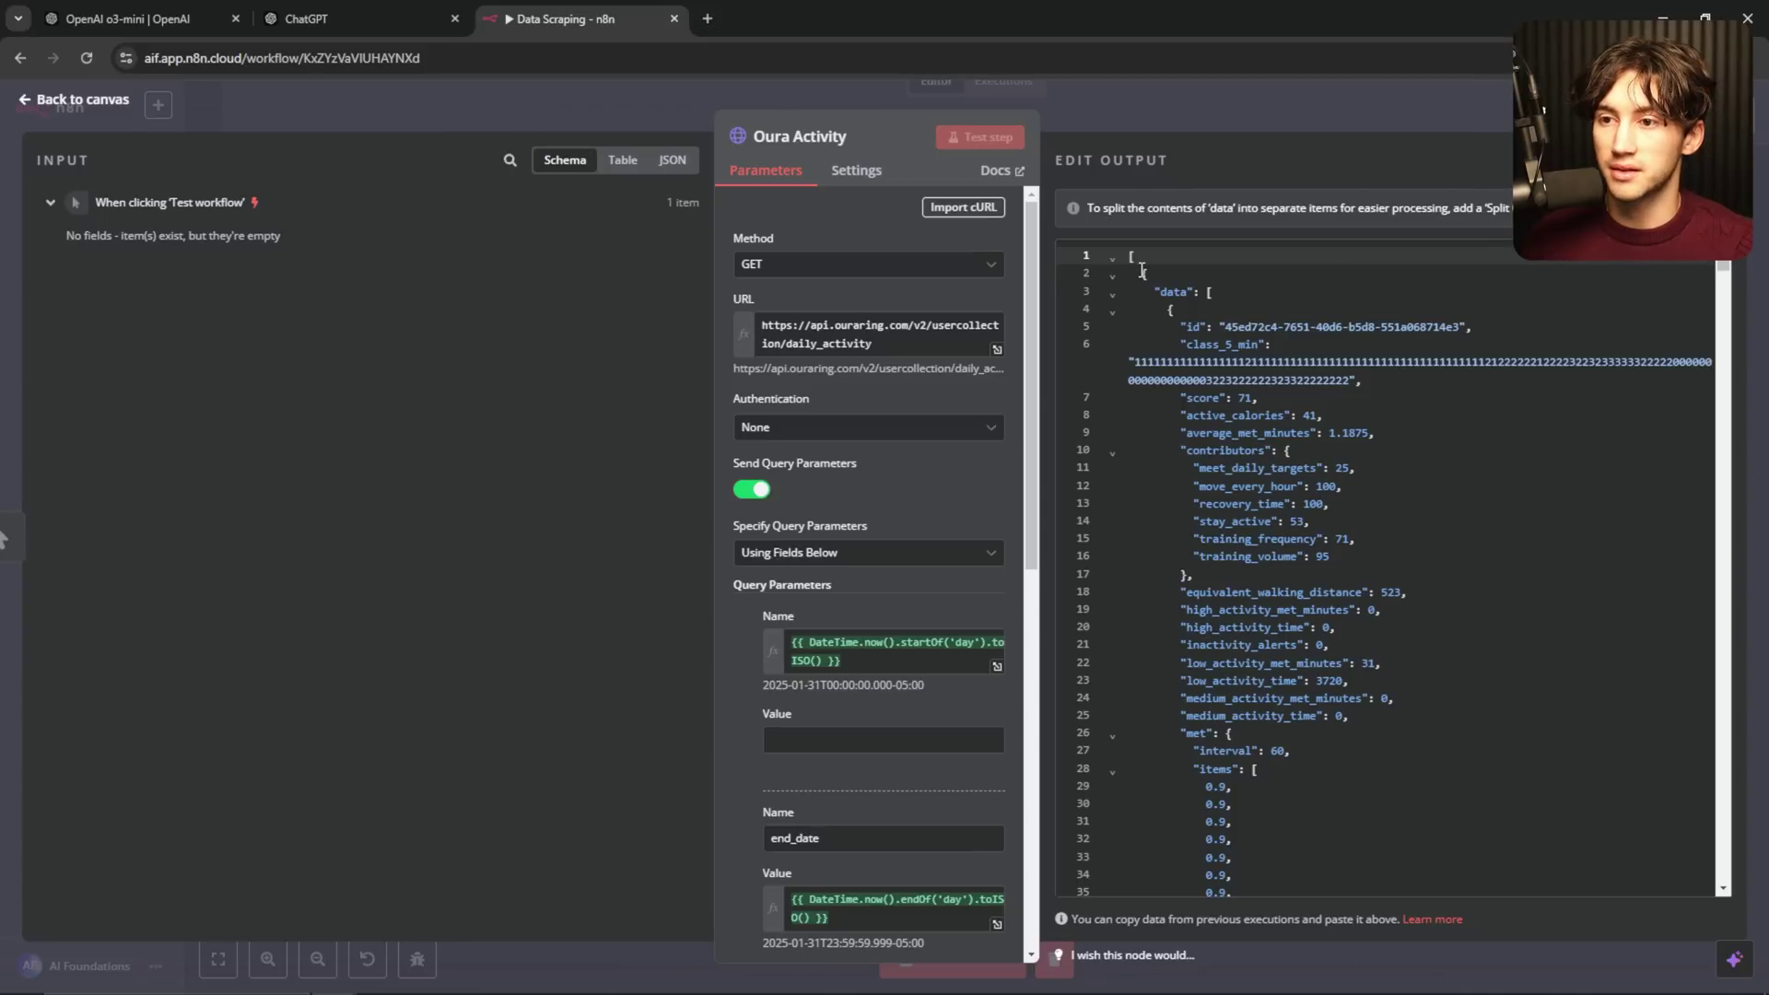
- Examine the Oura Activity node's full output JSON from the first data fields to the final entries, and return to its beginning
{"action": "left_click_drag", "start_coordinate": [1142, 270], "coordinate": [1287, 506]}
{"action": "scroll", "coordinate": [1289, 514], "scroll_direction": "down", "scroll_amount": 4}
{"action": "scroll", "coordinate": [1287, 505], "scroll_direction": "down", "scroll_amount": 15}
{"action": "left_click", "coordinate": [1289, 505]}
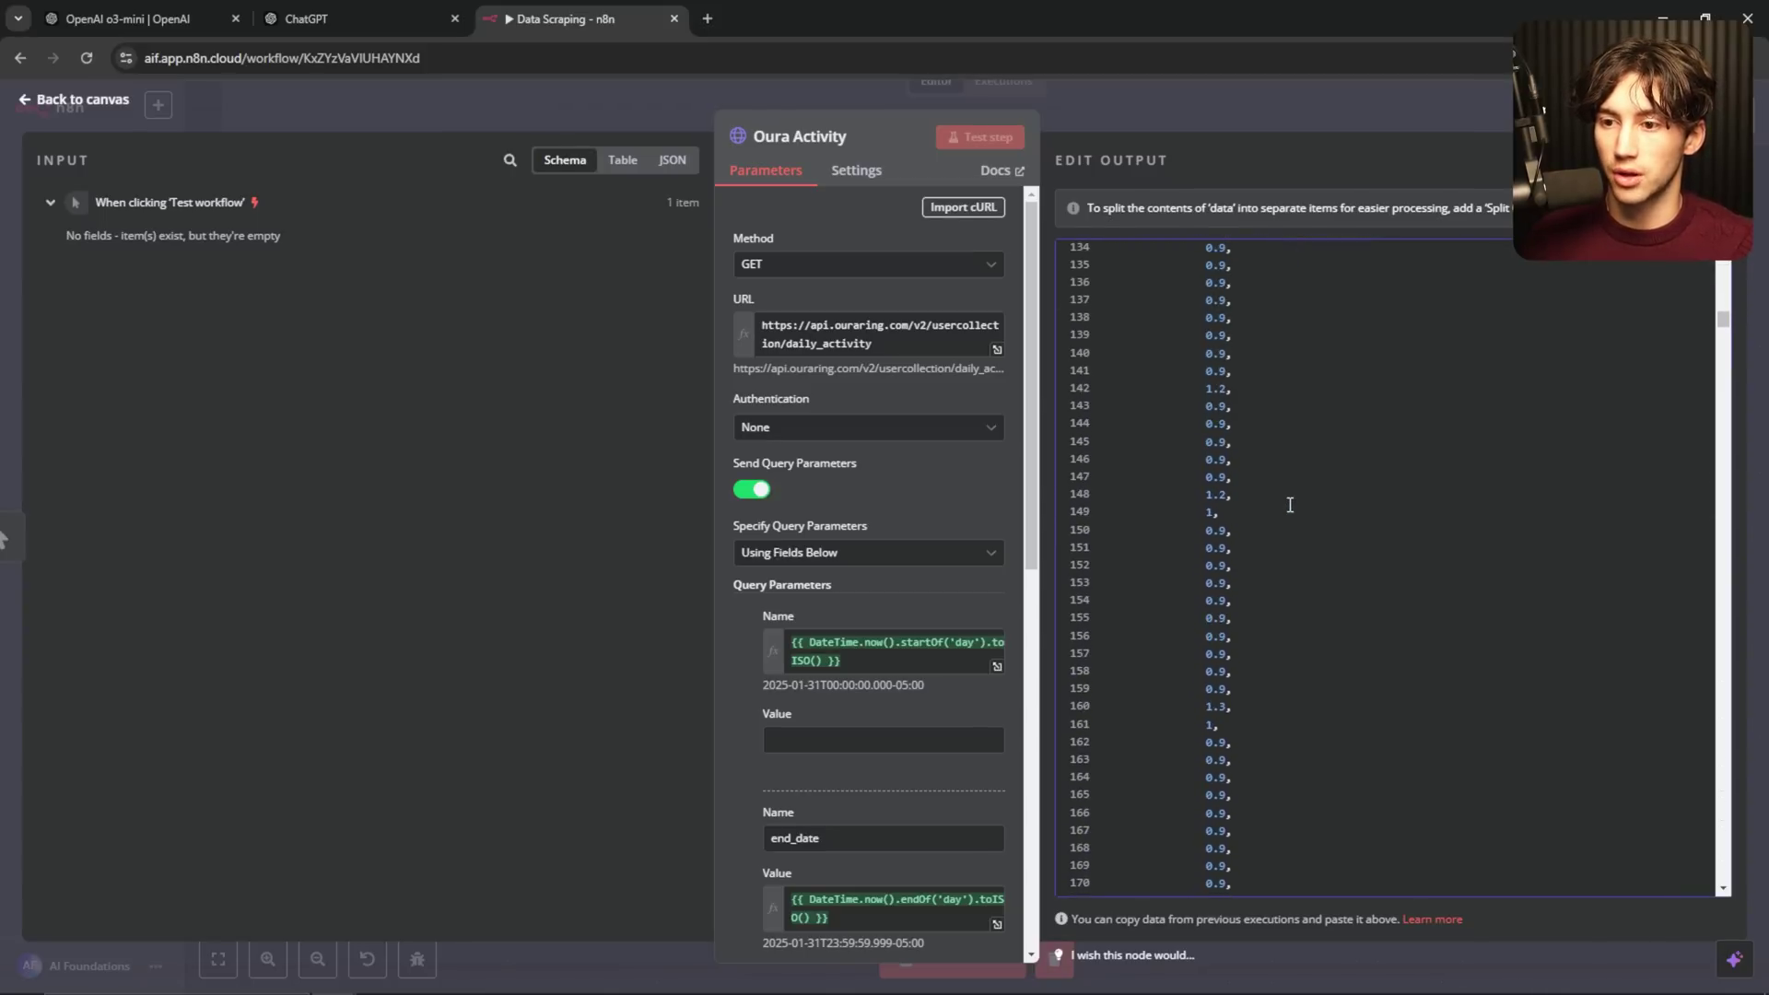
{"action": "scroll", "coordinate": [1290, 505], "scroll_direction": "down", "scroll_amount": 20}
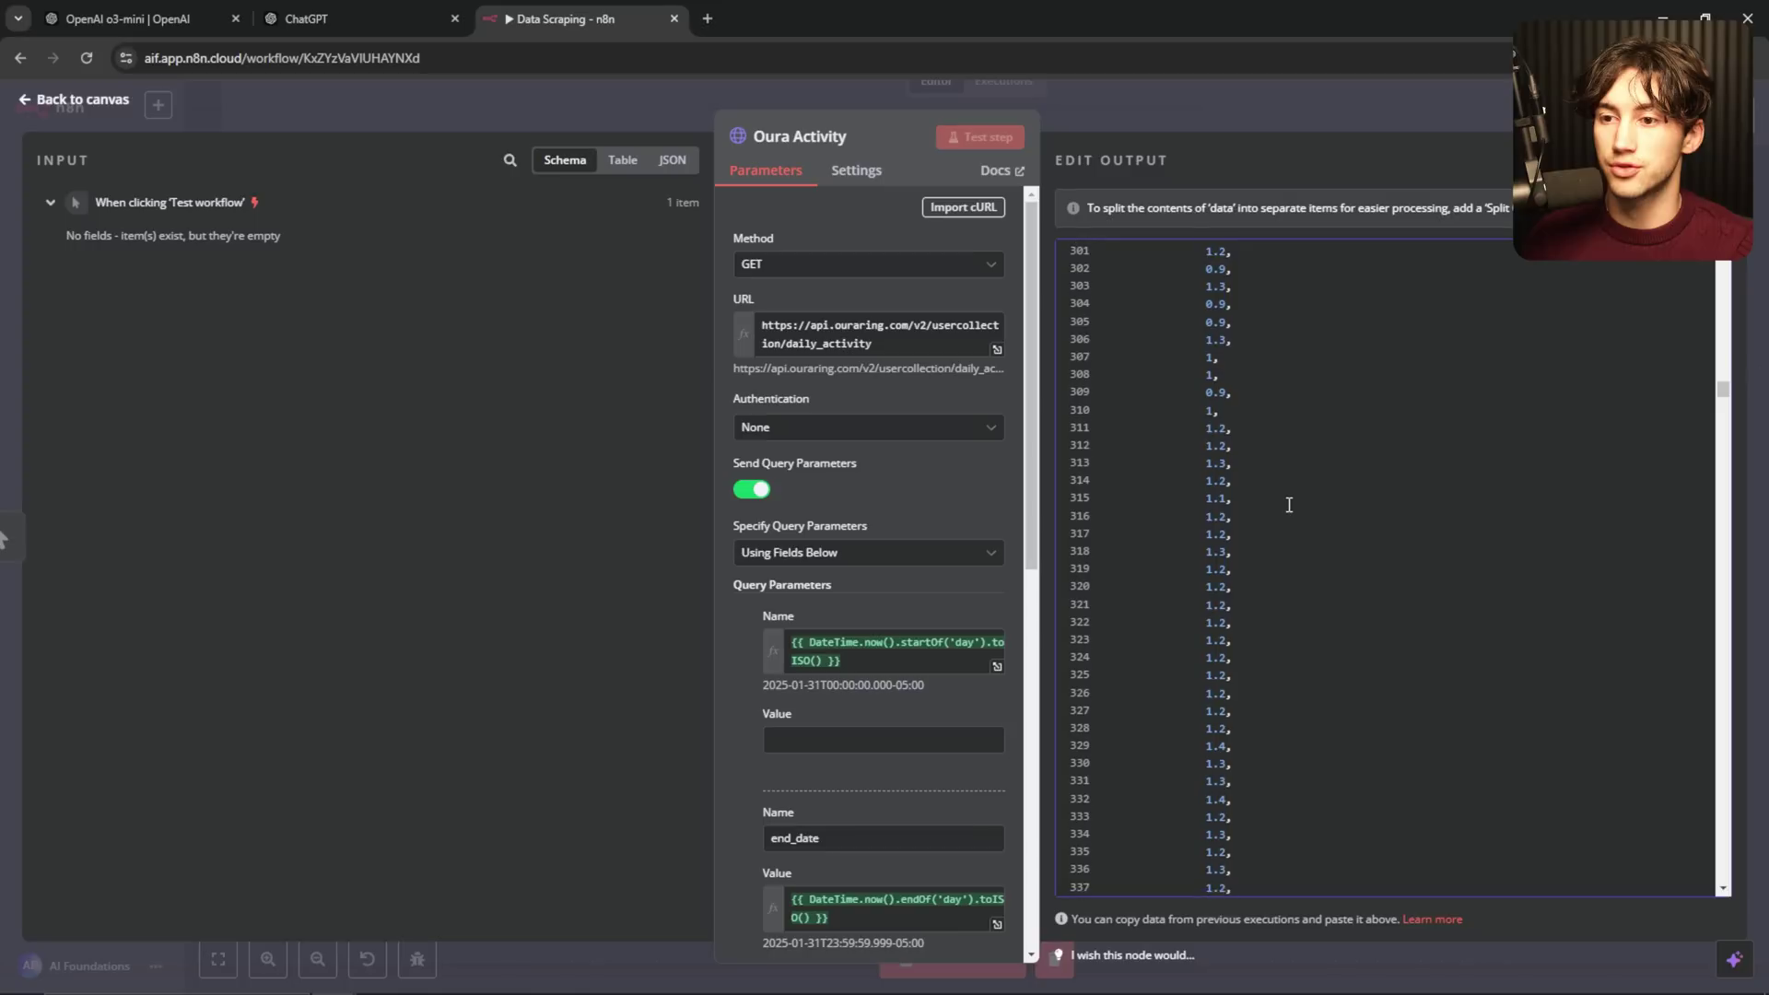
{"action": "scroll", "coordinate": [1289, 505], "scroll_direction": "down", "scroll_amount": 20}
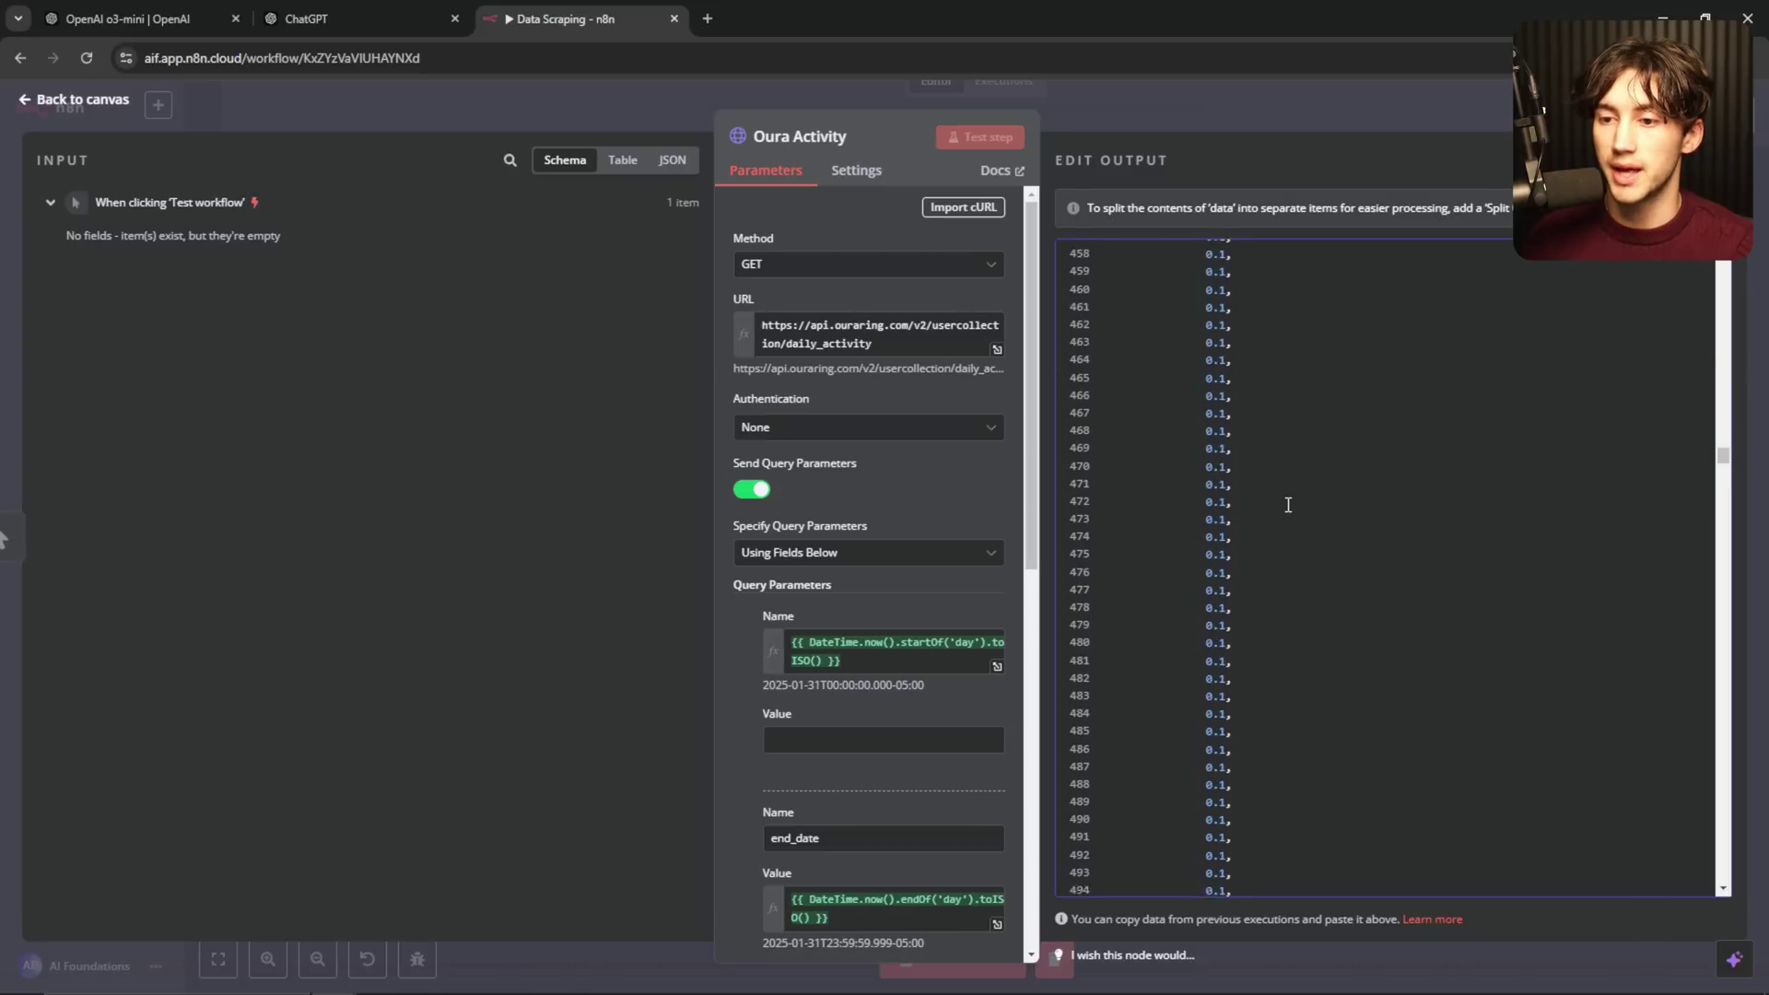
{"action": "scroll", "coordinate": [1288, 505], "scroll_direction": "down", "scroll_amount": 20}
{"action": "left_click", "coordinate": [1287, 504]}
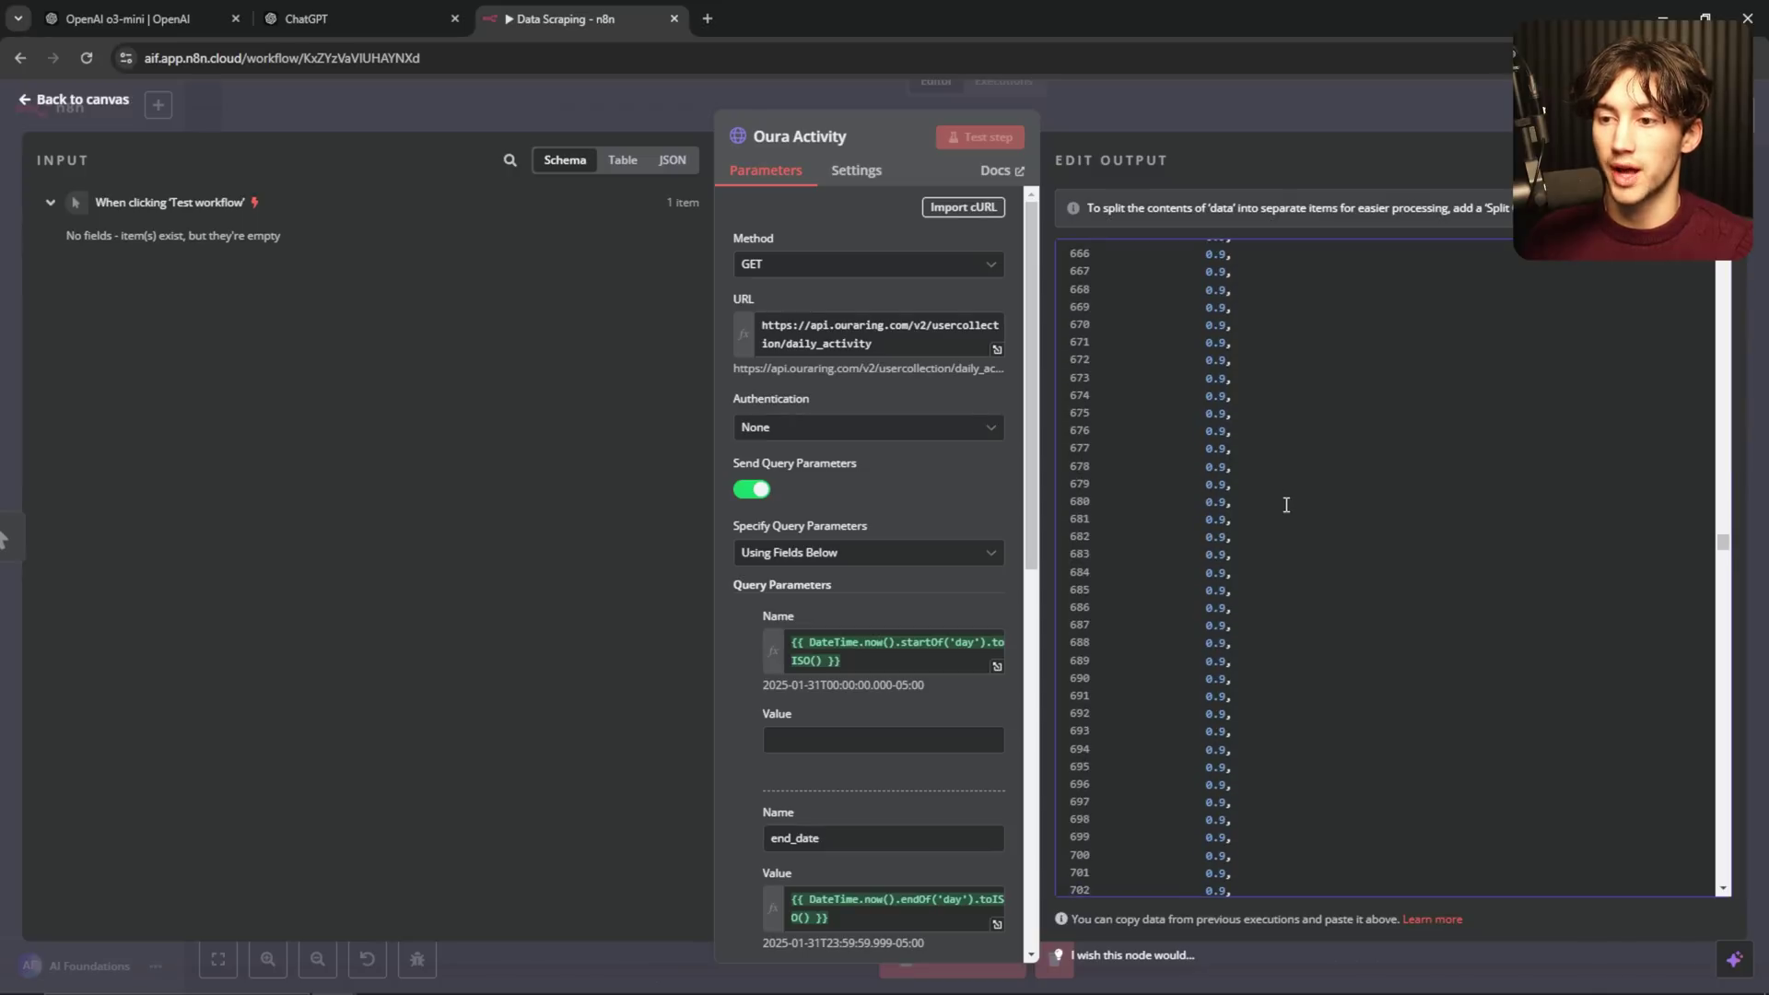
{"action": "scroll", "coordinate": [1286, 505], "scroll_direction": "down", "scroll_amount": 20}
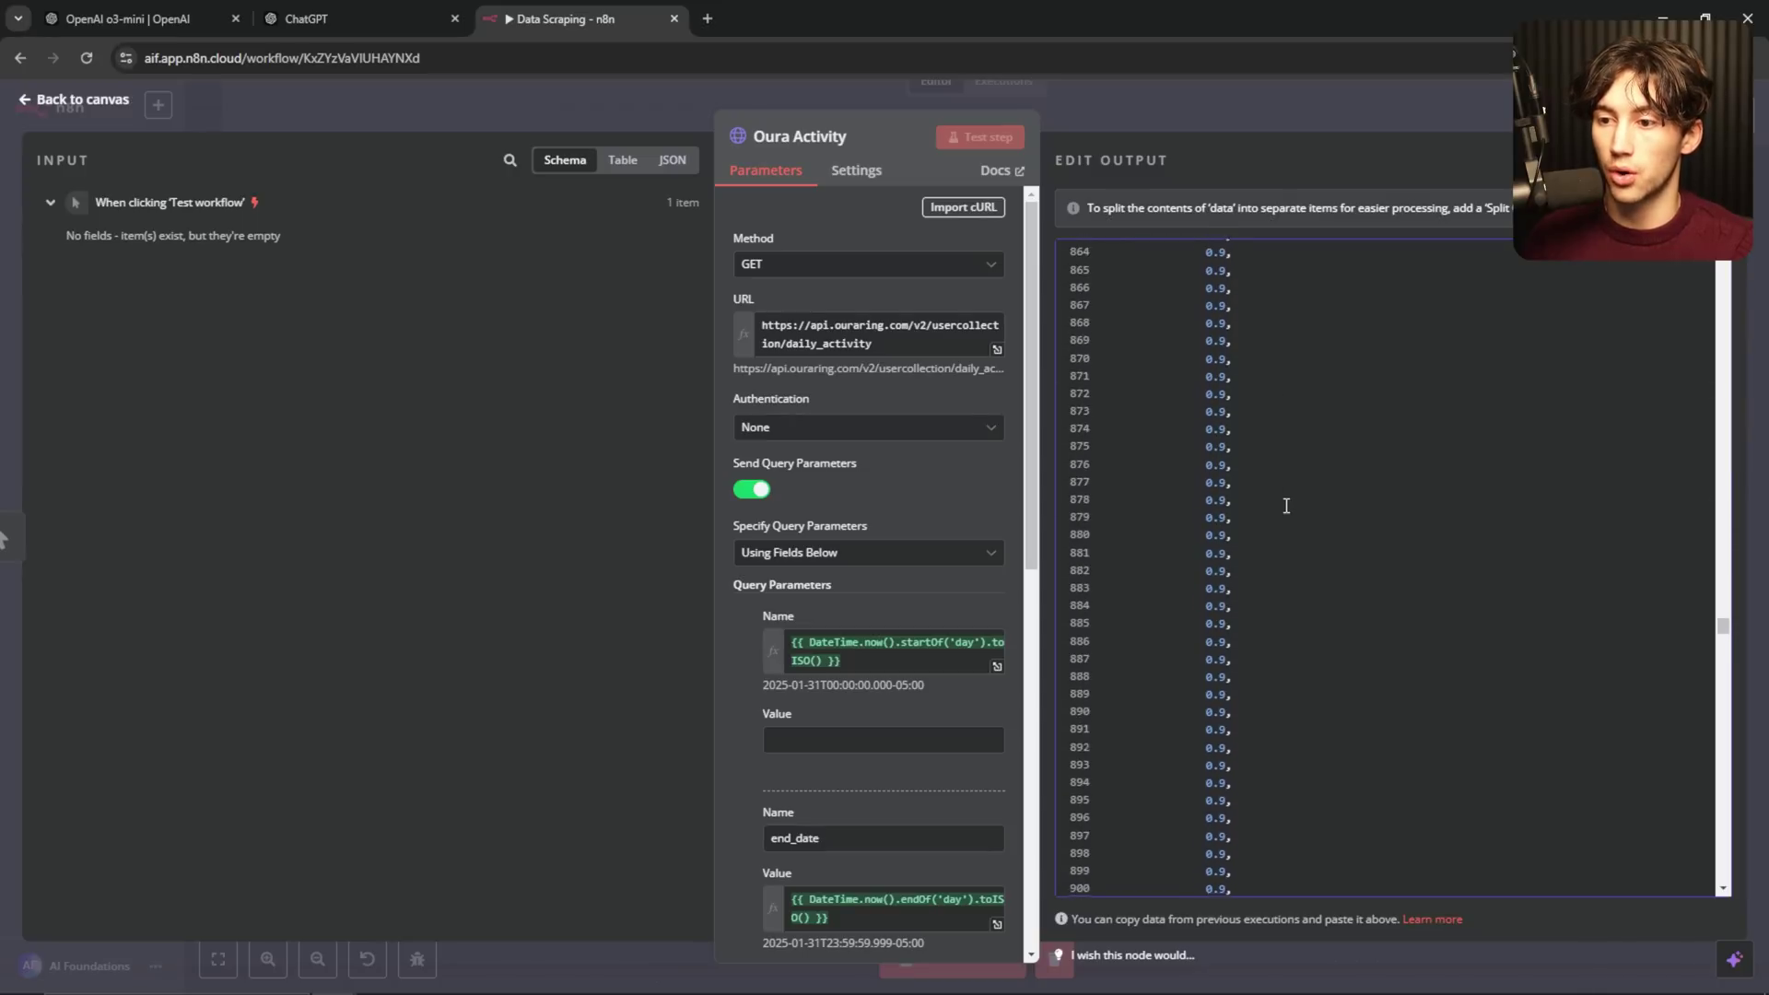
{"action": "scroll", "coordinate": [1286, 505], "scroll_direction": "down", "scroll_amount": 20}
{"action": "left_click", "coordinate": [1284, 507]}
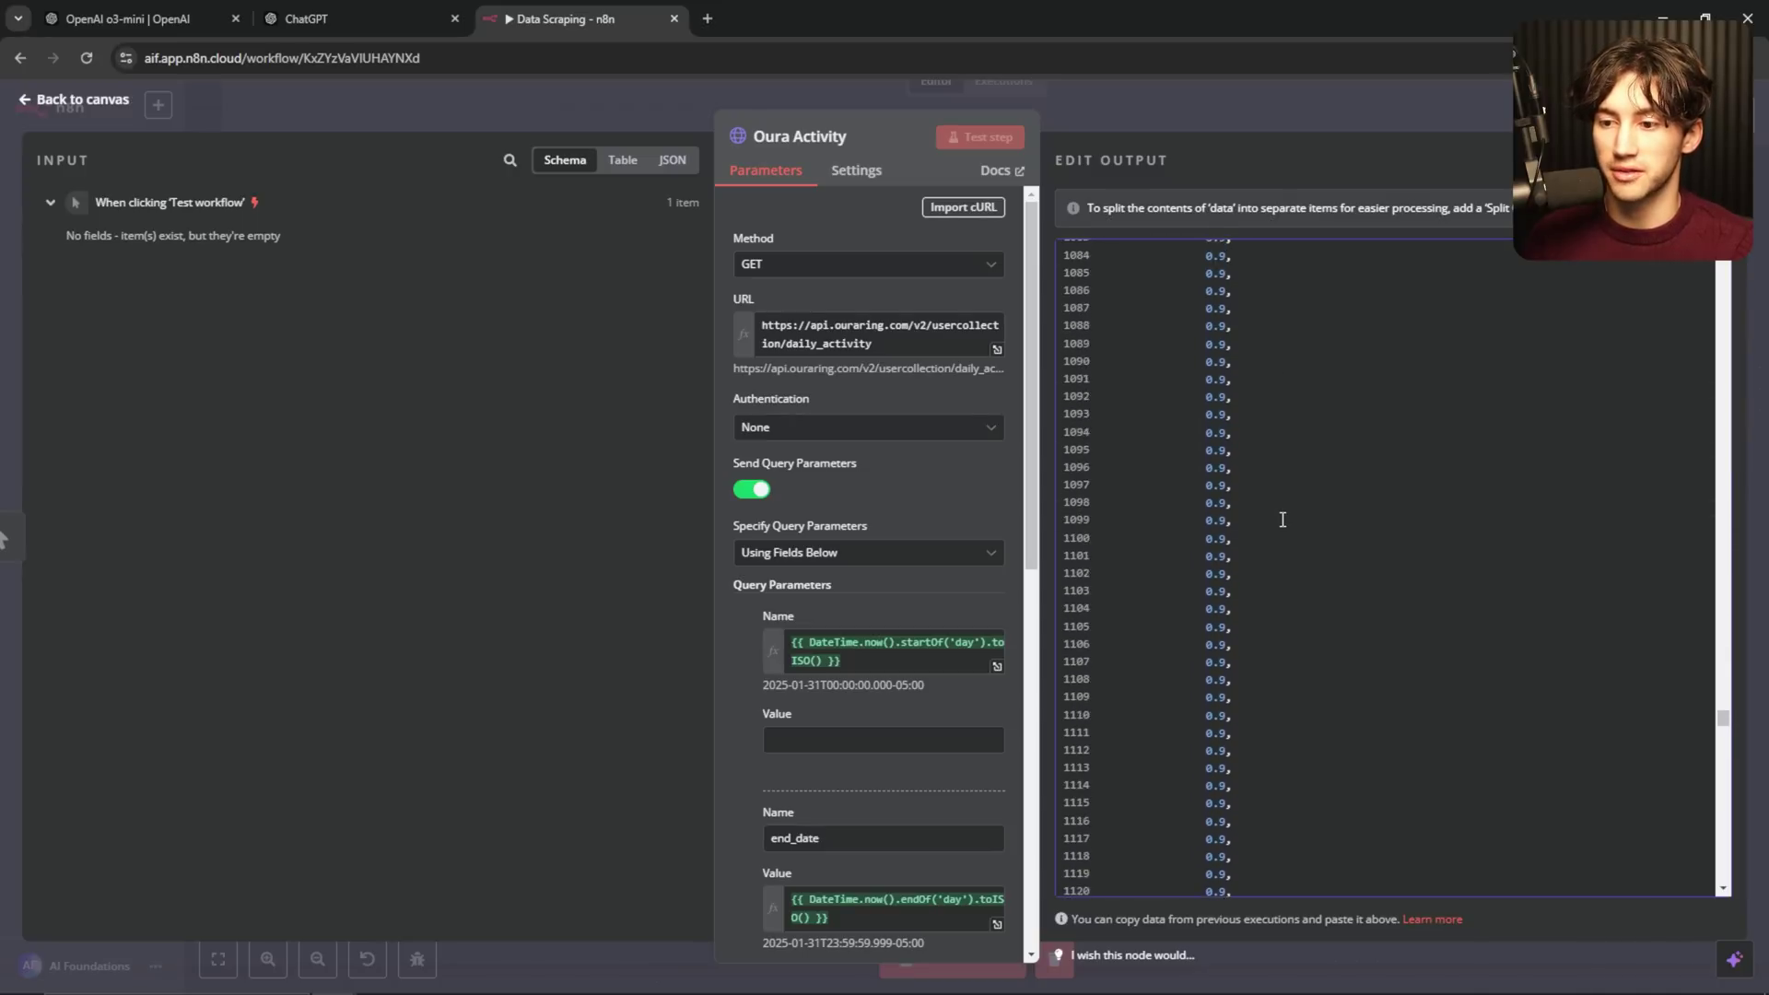
{"action": "scroll", "coordinate": [1282, 519], "scroll_direction": "down", "scroll_amount": 20}
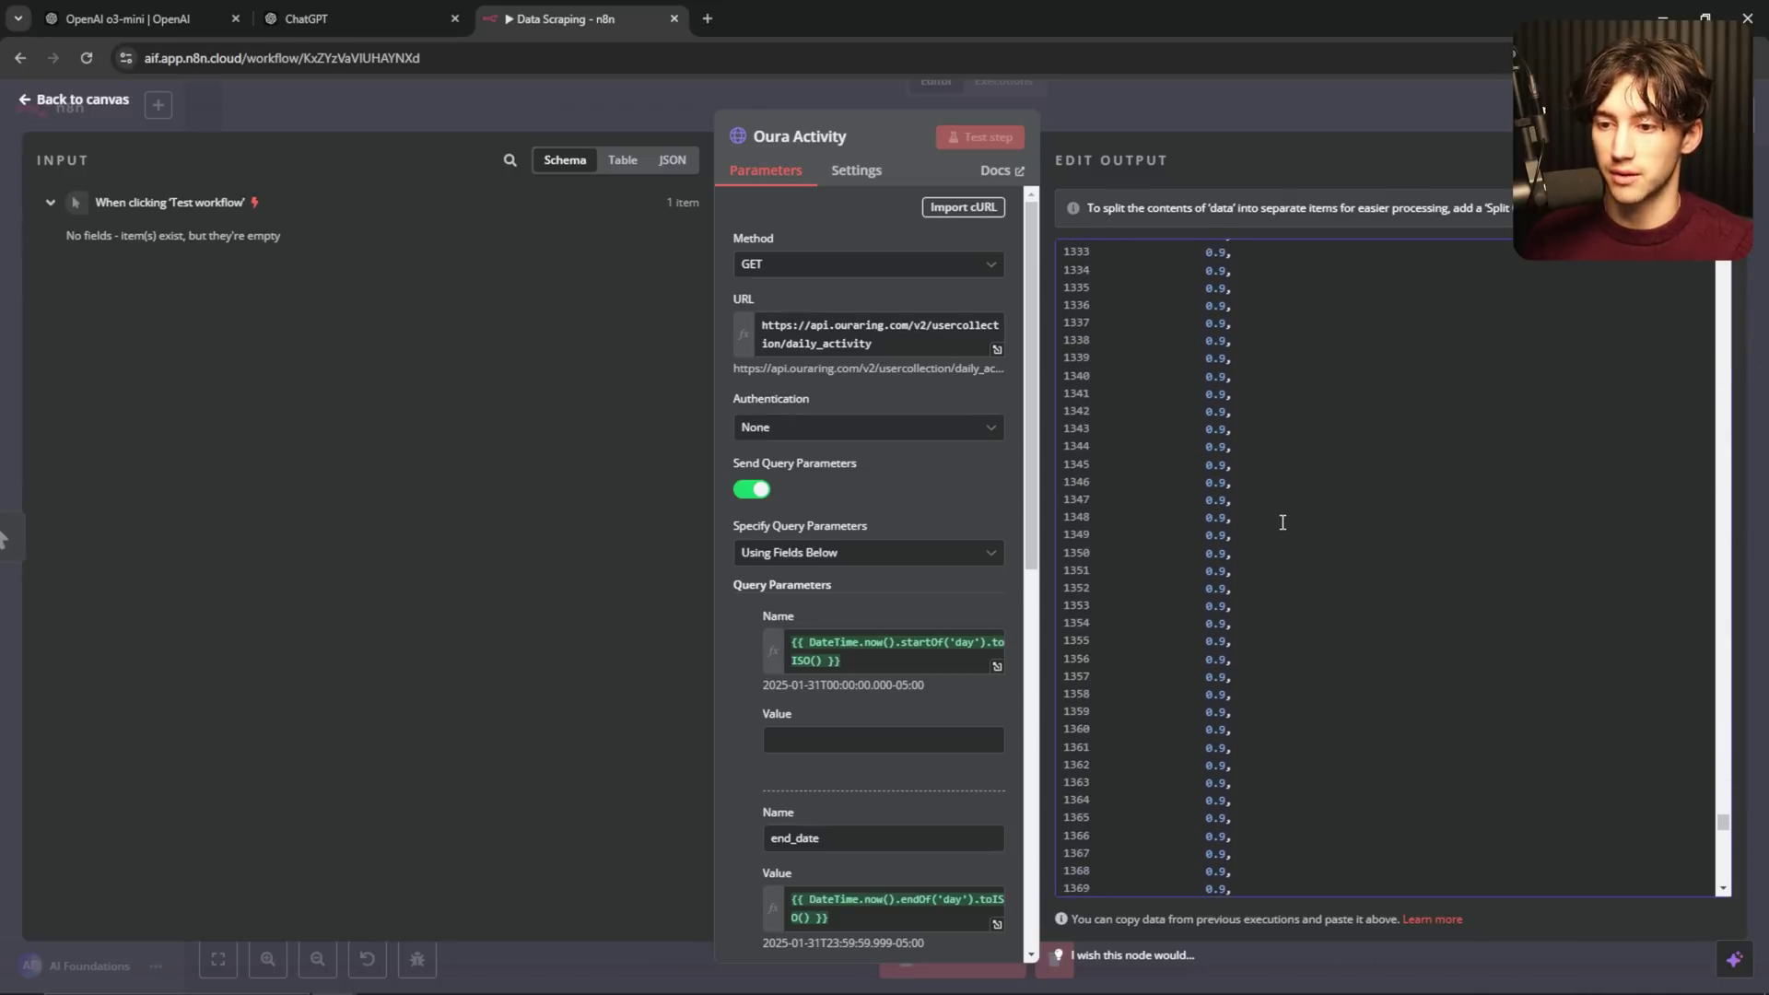
{"action": "left_click_drag", "start_coordinate": [1282, 522], "coordinate": [1351, 842]}
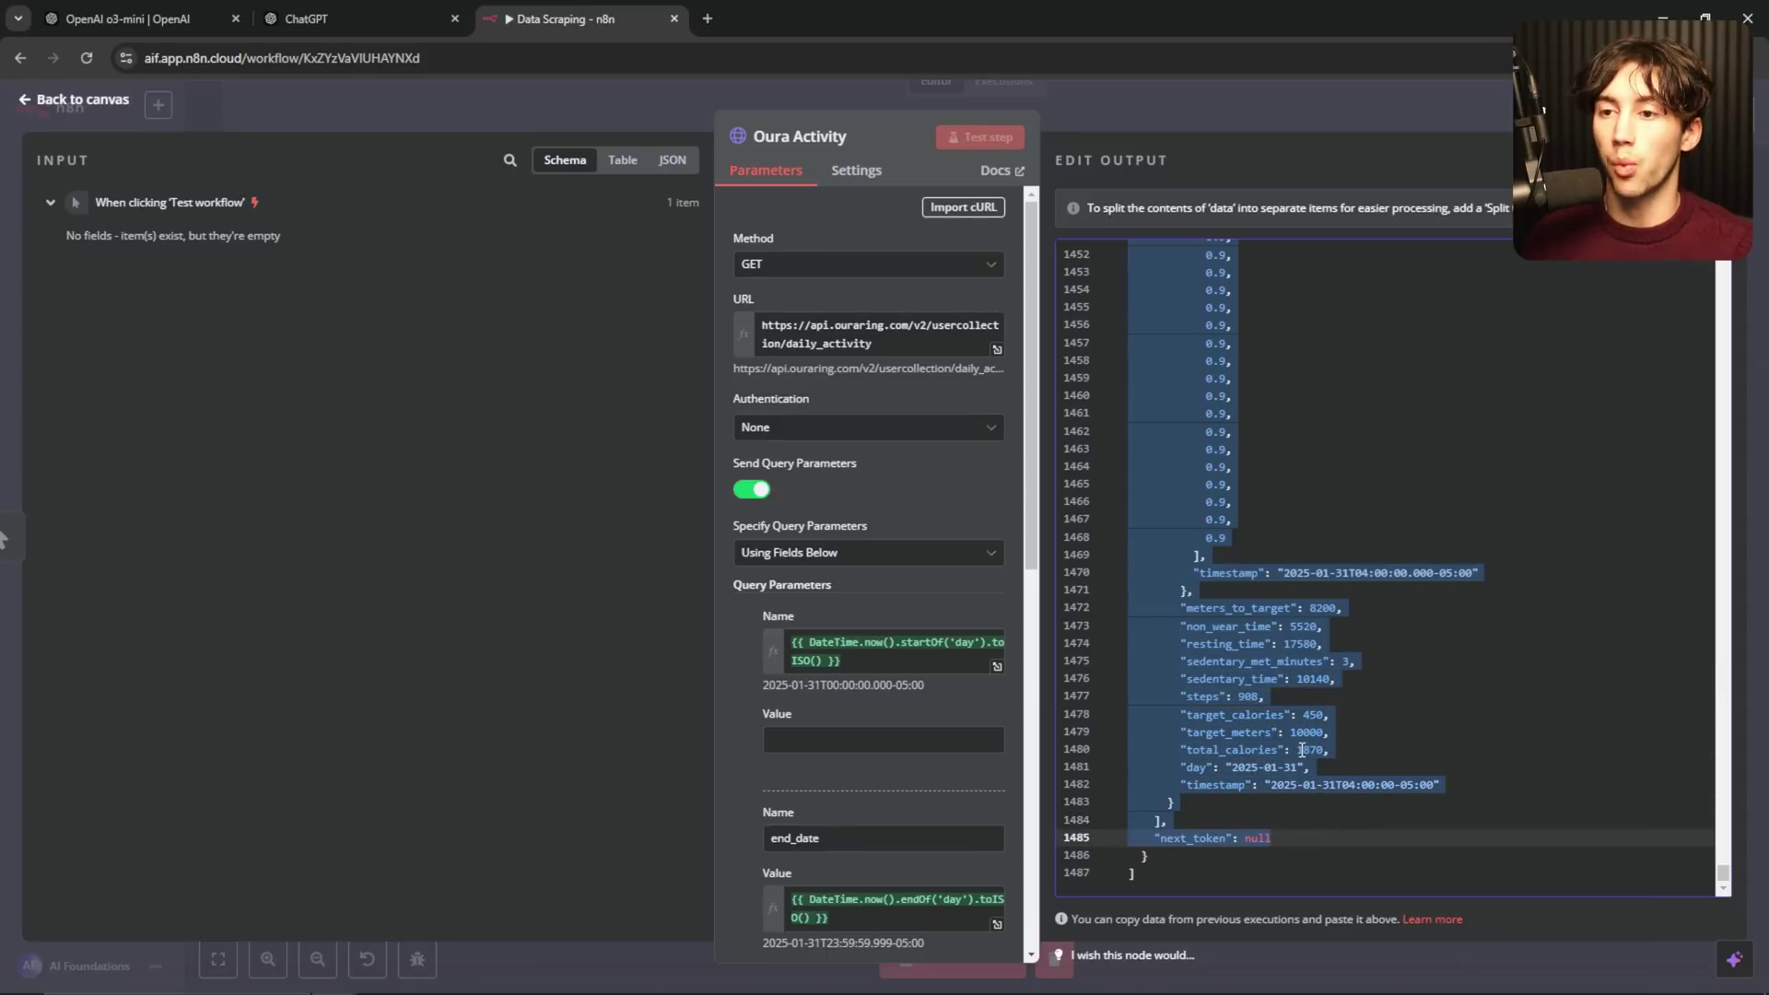
{"action": "scroll", "coordinate": [1644, 774], "scroll_direction": "up", "scroll_amount": 7}
{"action": "left_click_drag", "start_coordinate": [1727, 864], "coordinate": [1727, 265]}
{"action": "left_click", "coordinate": [1471, 412]}
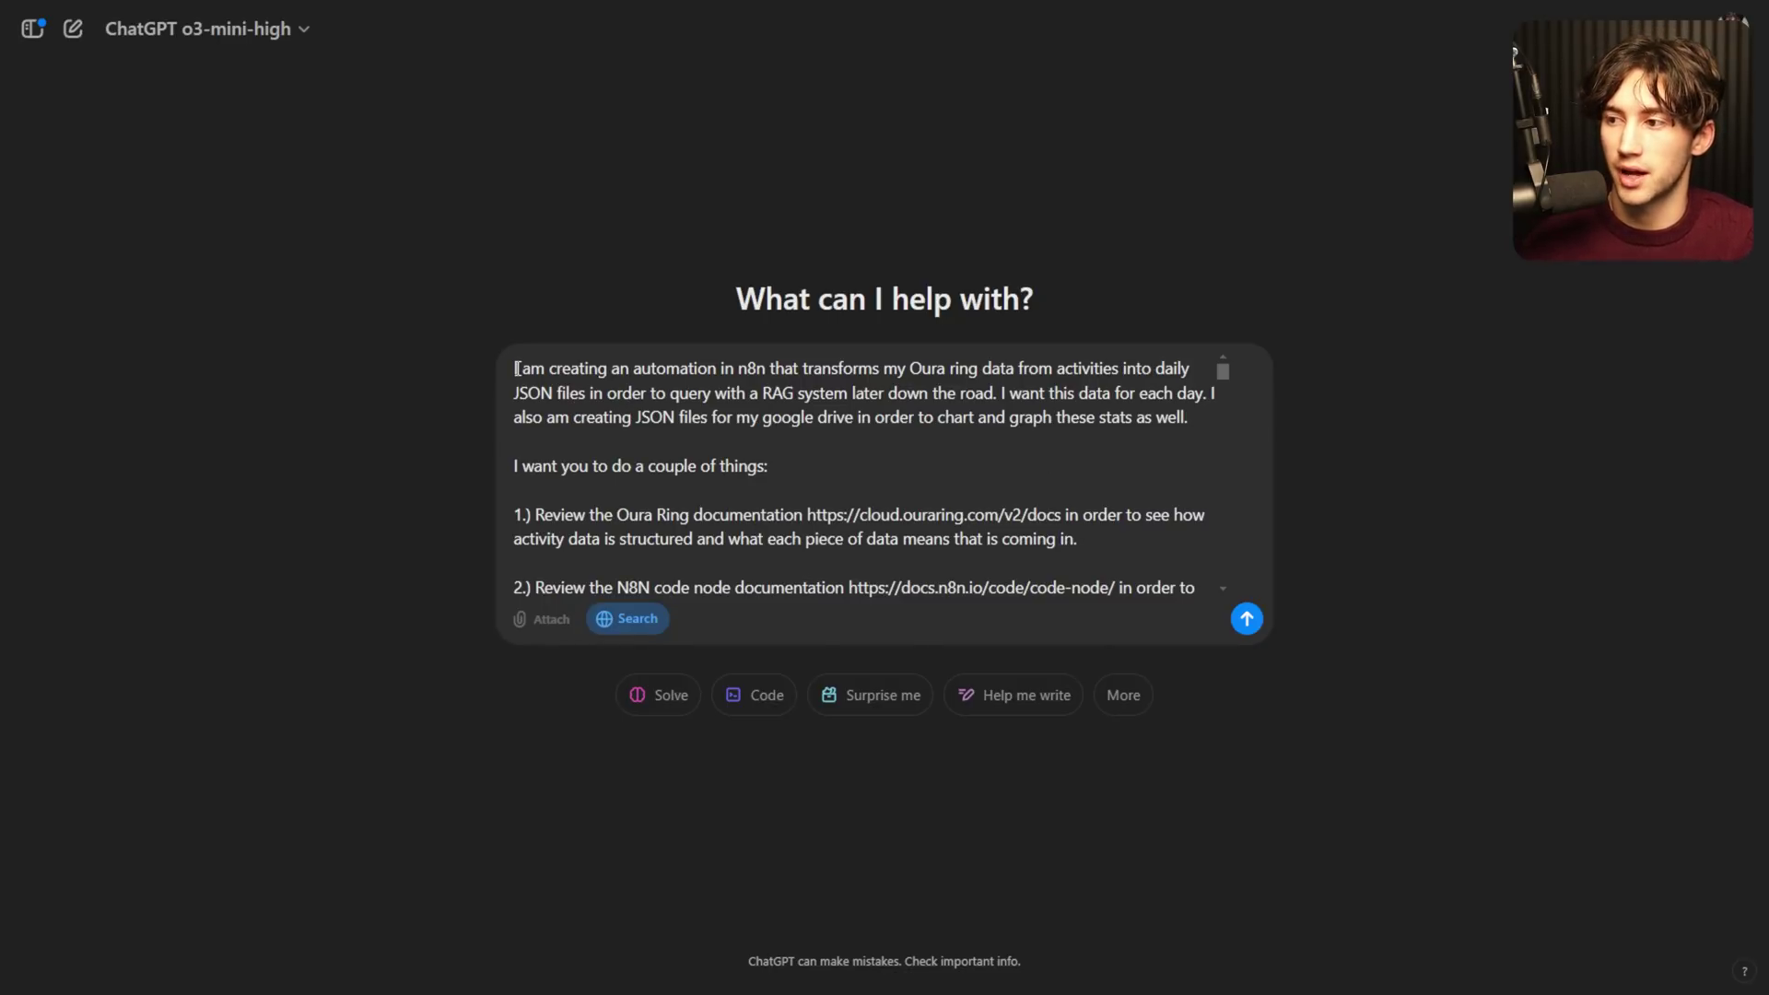
- In ChatGPT, review the prompt's opening paragraph about the n8n automation, daily Oura ring JSON files, the RAG system and charting the stats
{"action": "left_click_drag", "start_coordinate": [516, 368], "coordinate": [751, 370]}
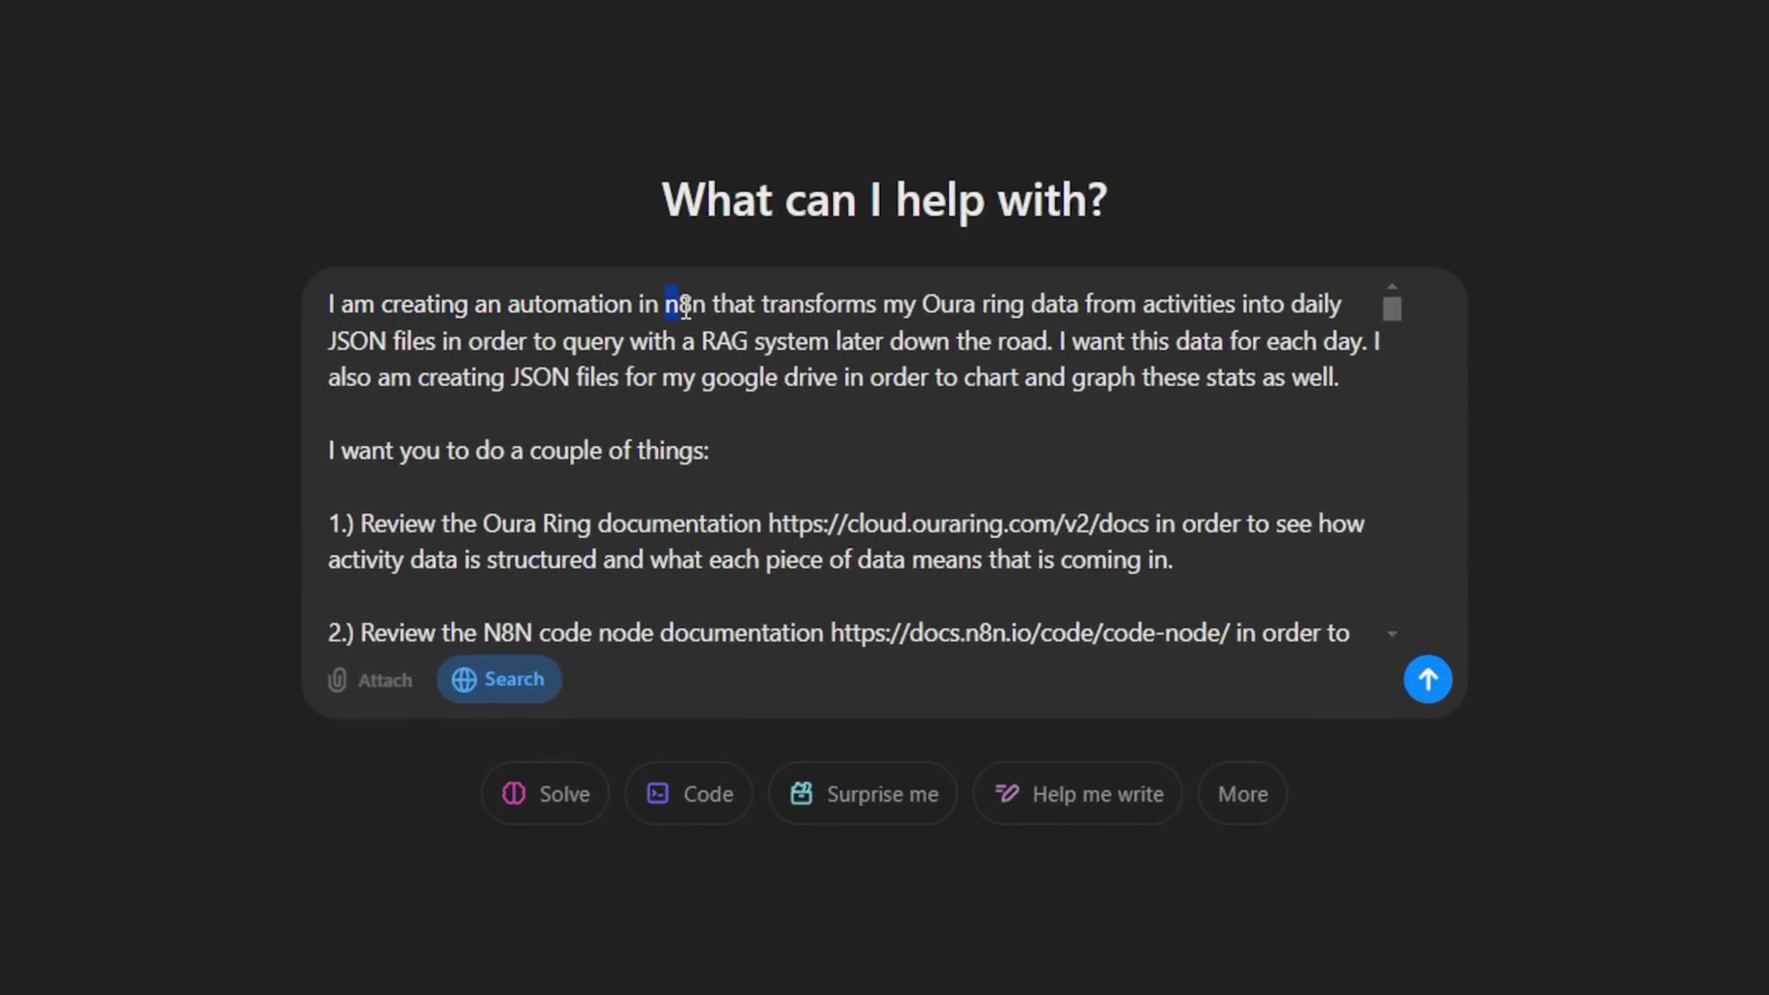
{"action": "left_click_drag", "start_coordinate": [734, 304], "coordinate": [1053, 315]}
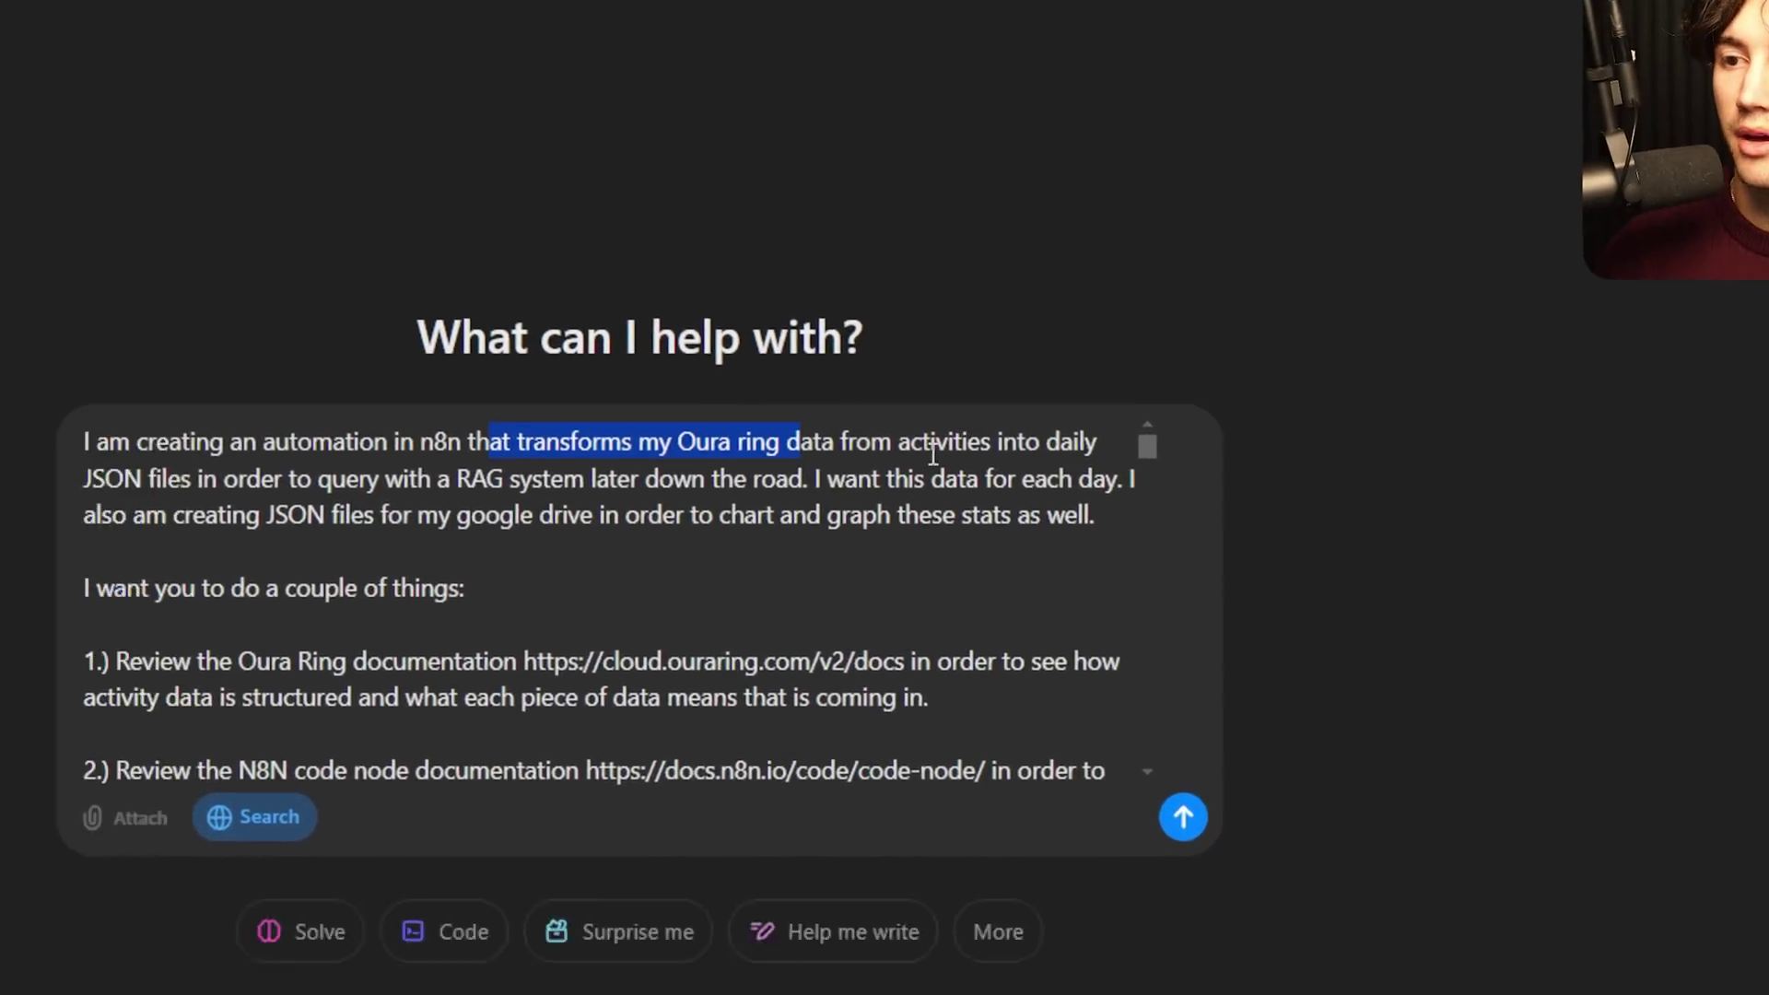
{"action": "left_click_drag", "start_coordinate": [701, 554], "coordinate": [781, 553]}
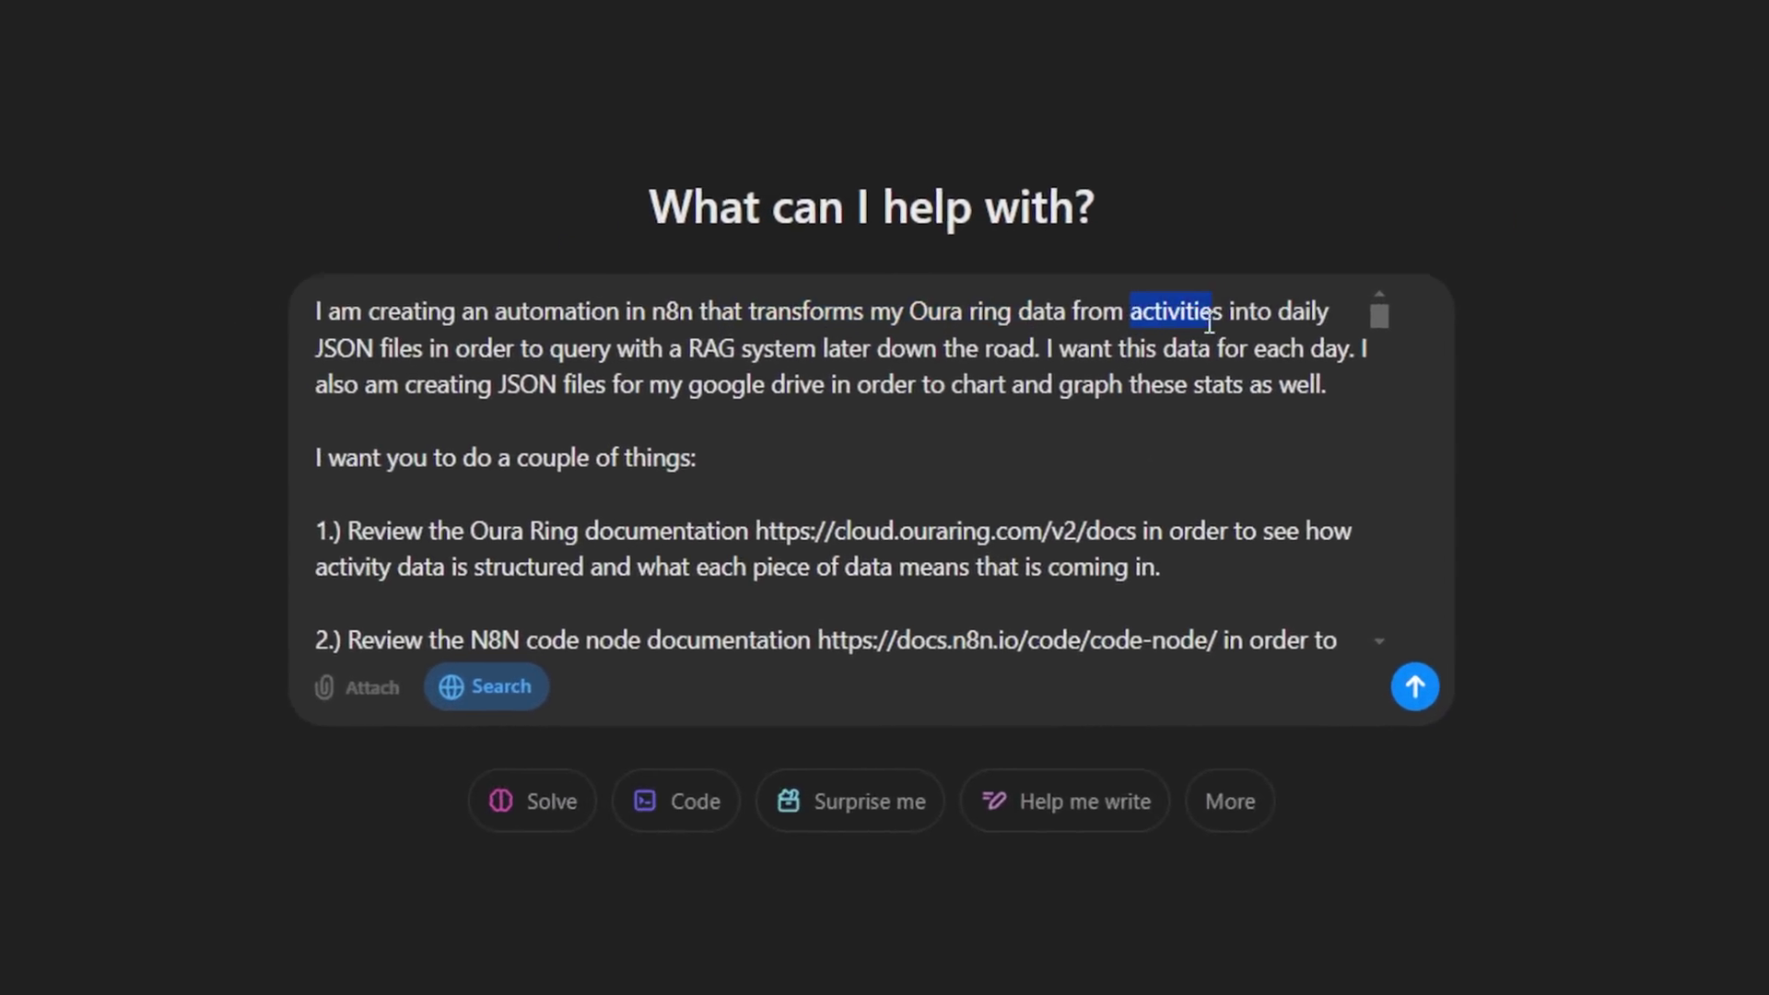
{"action": "left_click_drag", "start_coordinate": [351, 340], "coordinate": [1077, 342]}
{"action": "left_click", "coordinate": [1066, 345]}
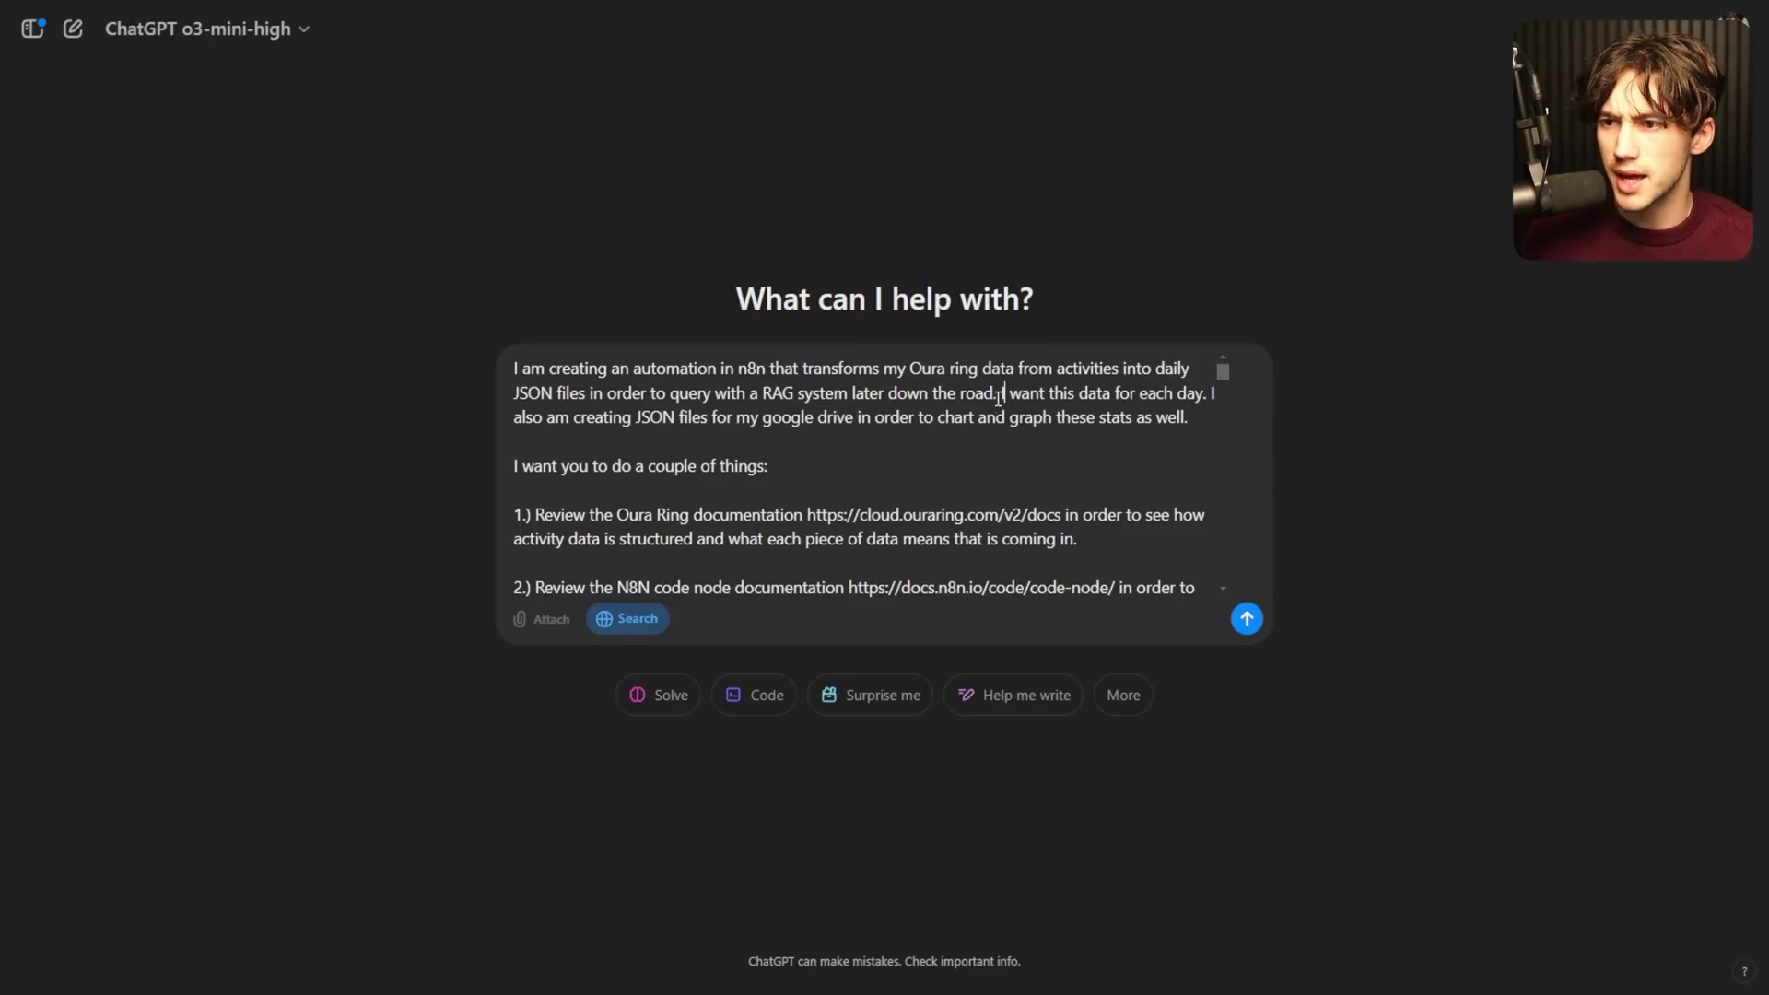
{"action": "left_click_drag", "start_coordinate": [1002, 395], "coordinate": [1193, 395]}
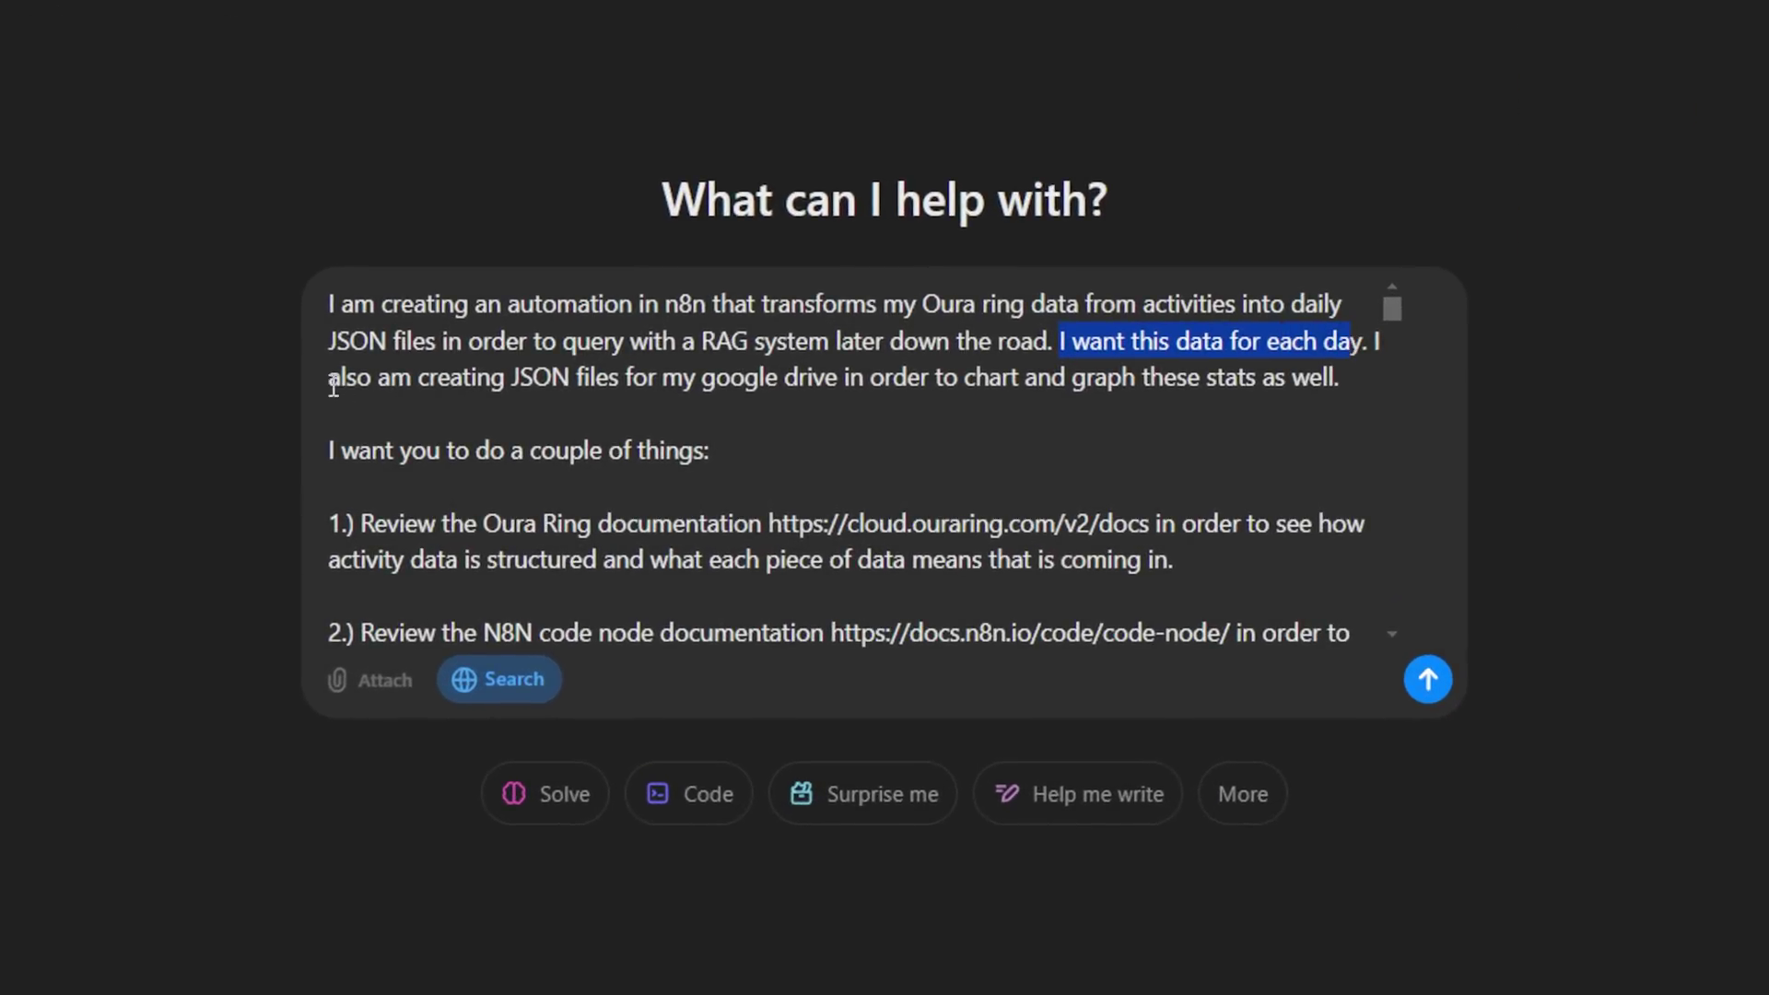
{"action": "left_click_drag", "start_coordinate": [332, 379], "coordinate": [838, 377]}
{"action": "left_click_drag", "start_coordinate": [975, 380], "coordinate": [1368, 379]}
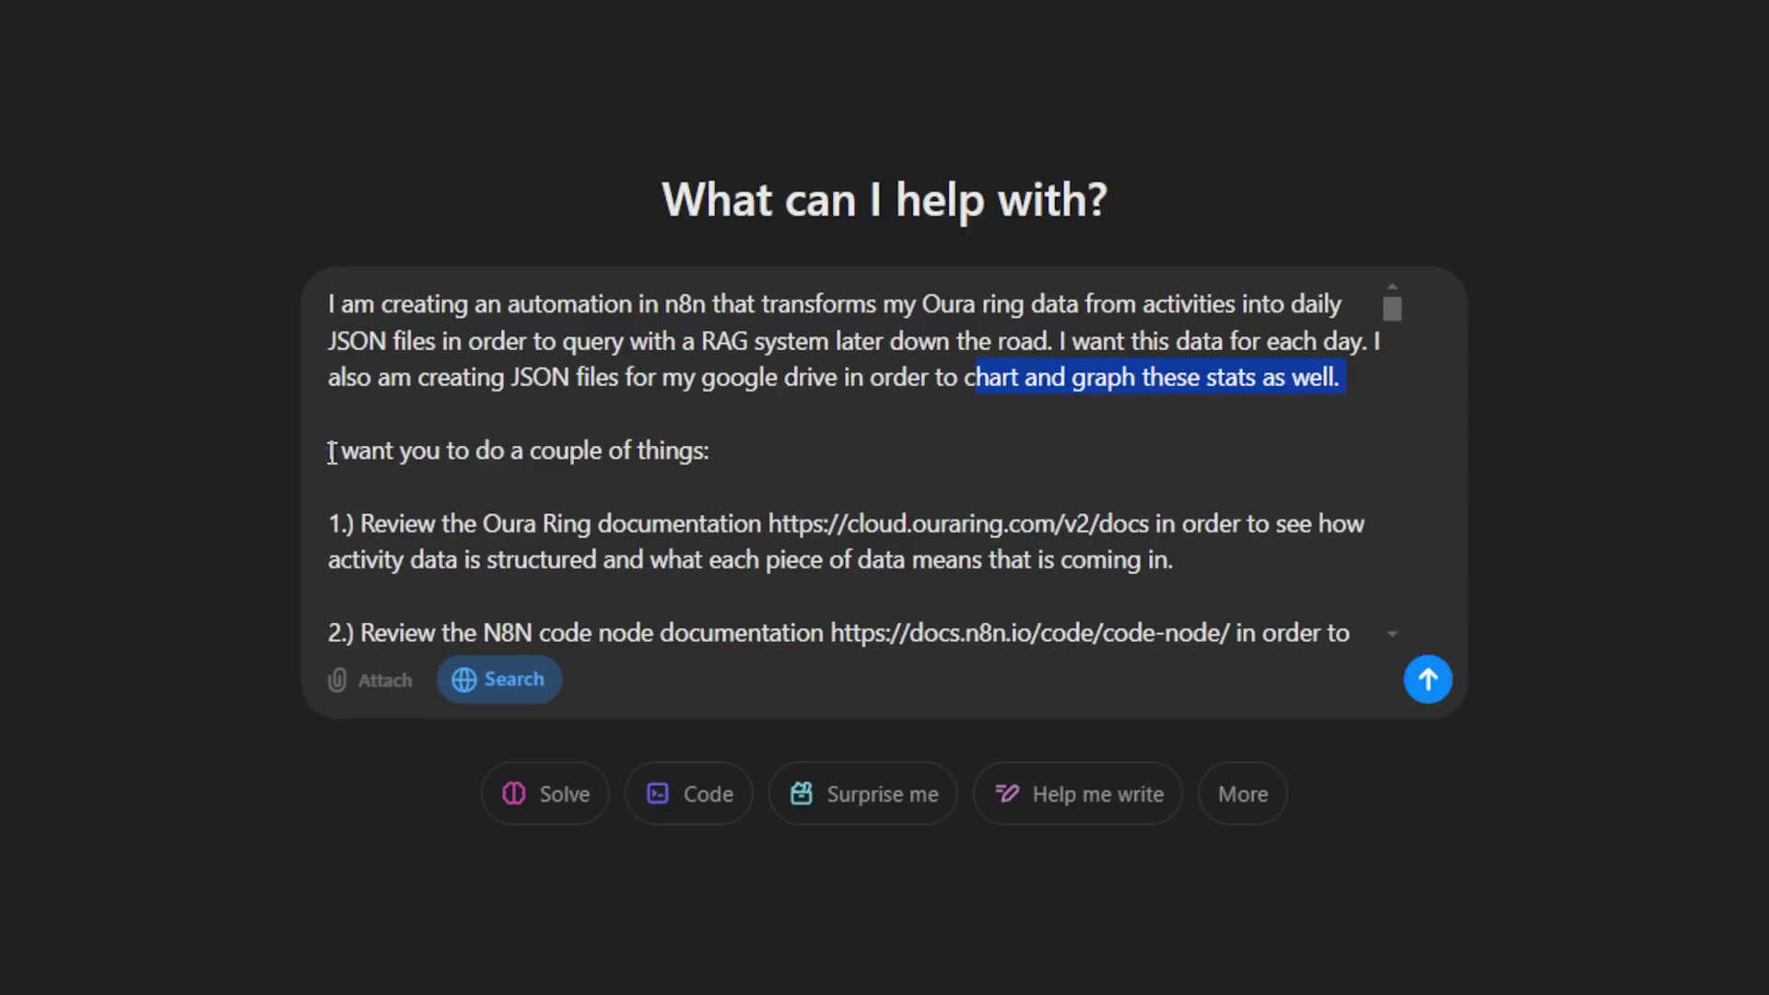
- Review the prompt's lead-in and first item, covering the Oura Ring documentation link and how the activity data is structured
{"action": "left_click_drag", "start_coordinate": [332, 451], "coordinate": [720, 453]}
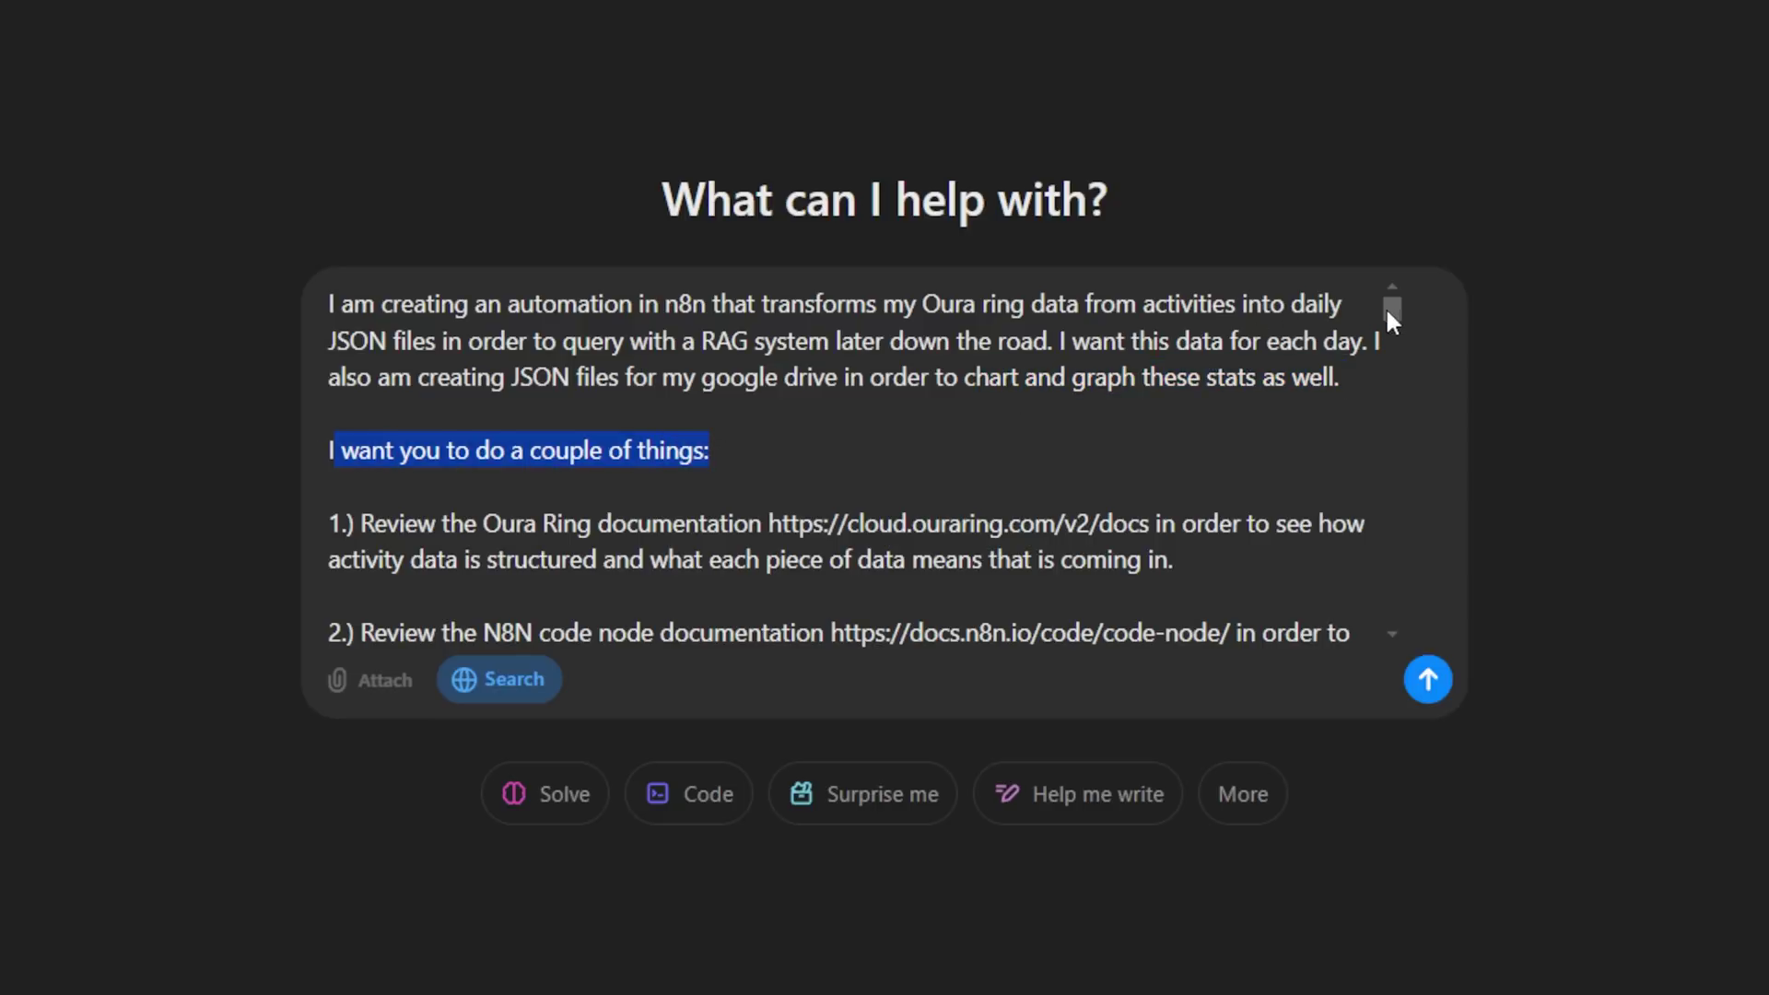
{"action": "scroll", "coordinate": [1389, 310], "scroll_direction": "down", "scroll_amount": 5}
{"action": "scroll", "coordinate": [1289, 329], "scroll_direction": "up", "scroll_amount": 4}
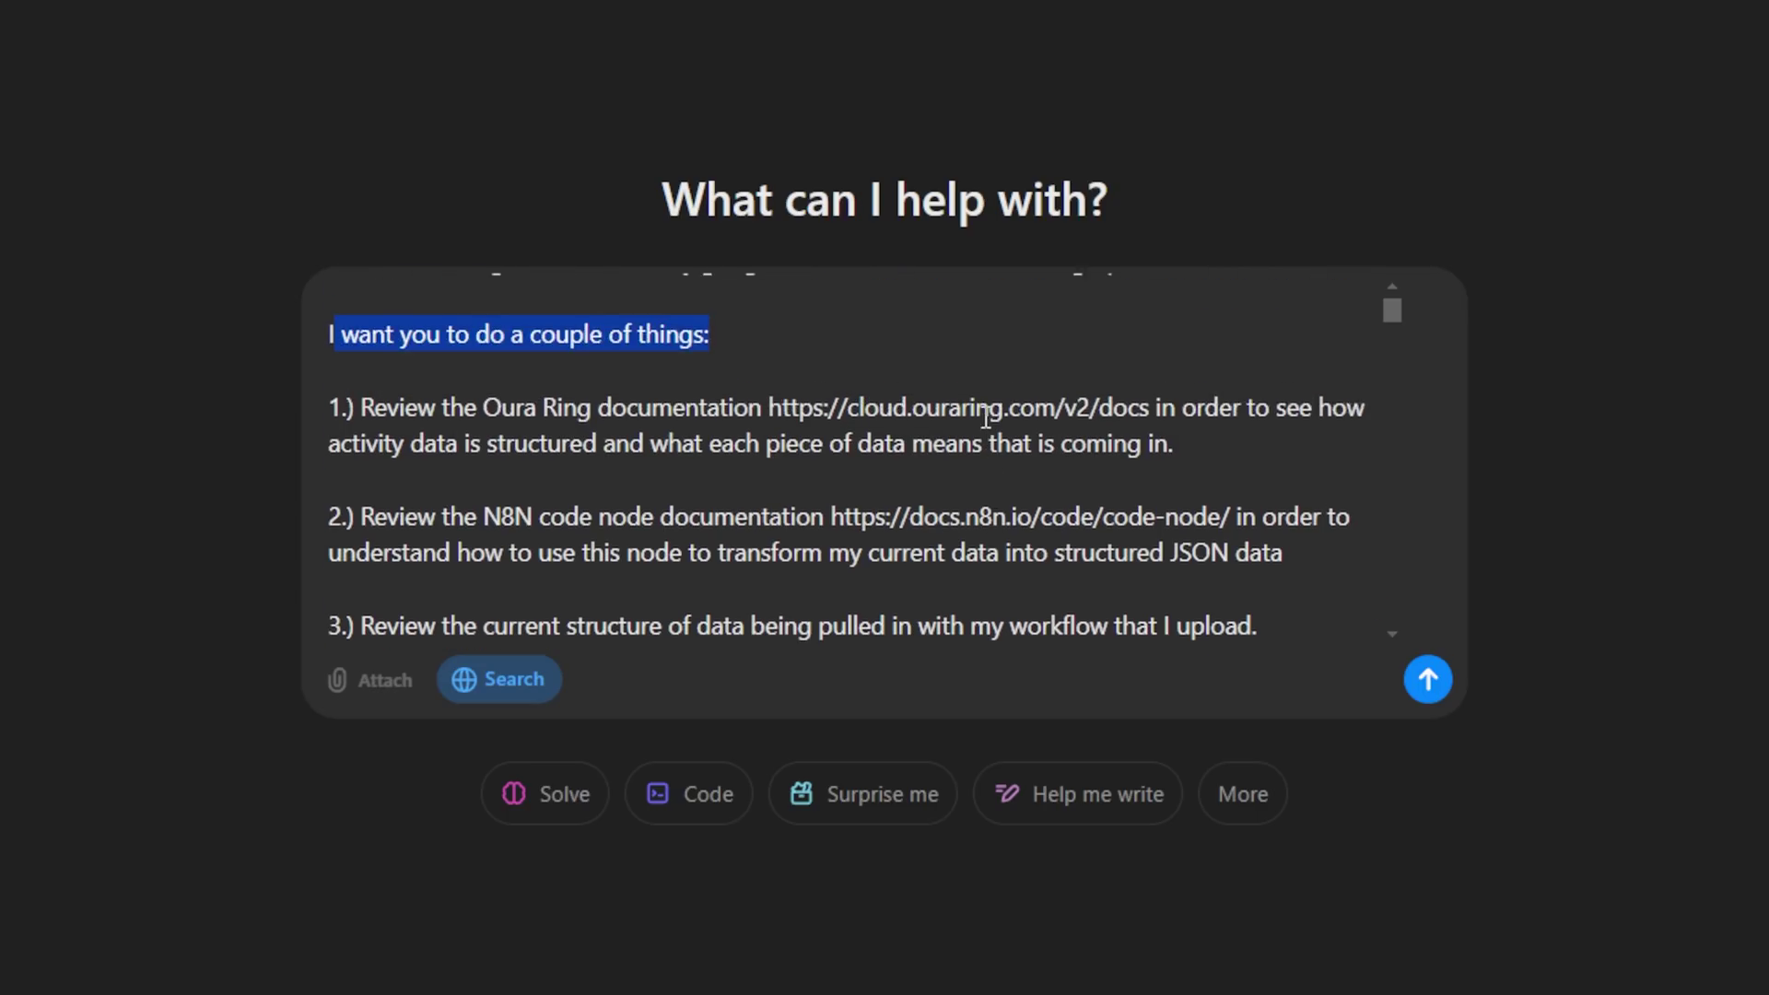
{"action": "left_click", "coordinate": [767, 347]}
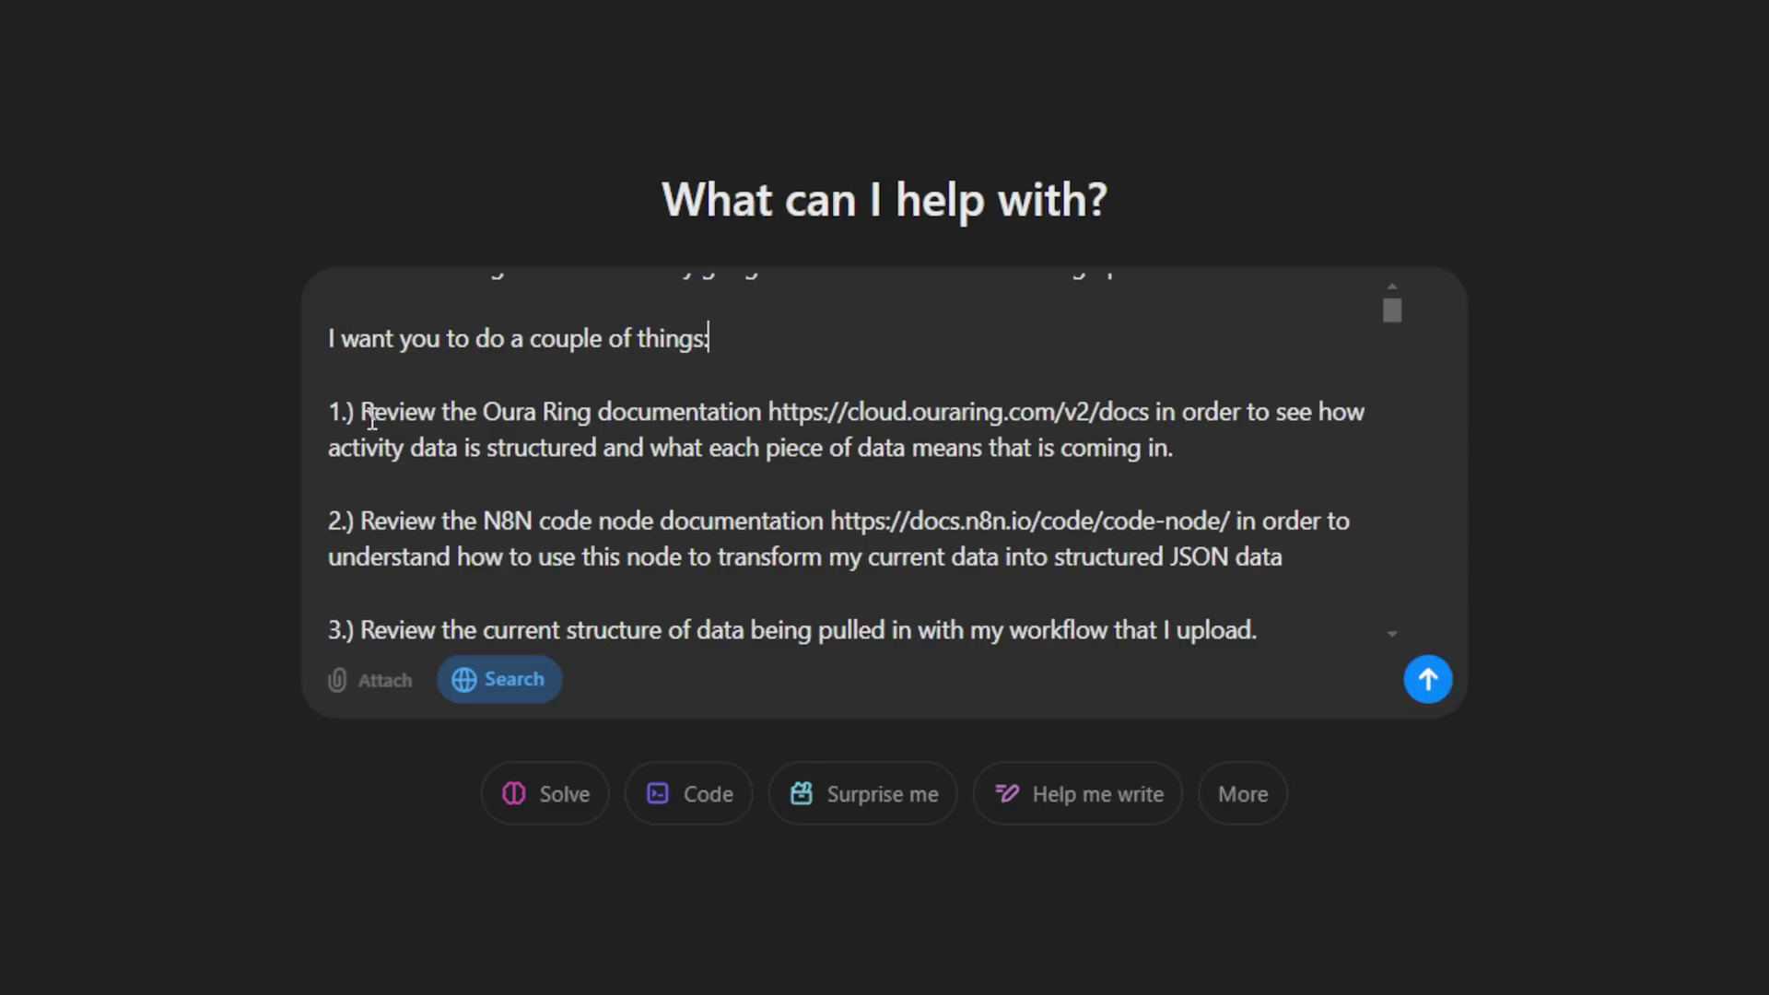
{"action": "left_click_drag", "start_coordinate": [364, 413], "coordinate": [763, 411]}
{"action": "left_click", "coordinate": [871, 447]}
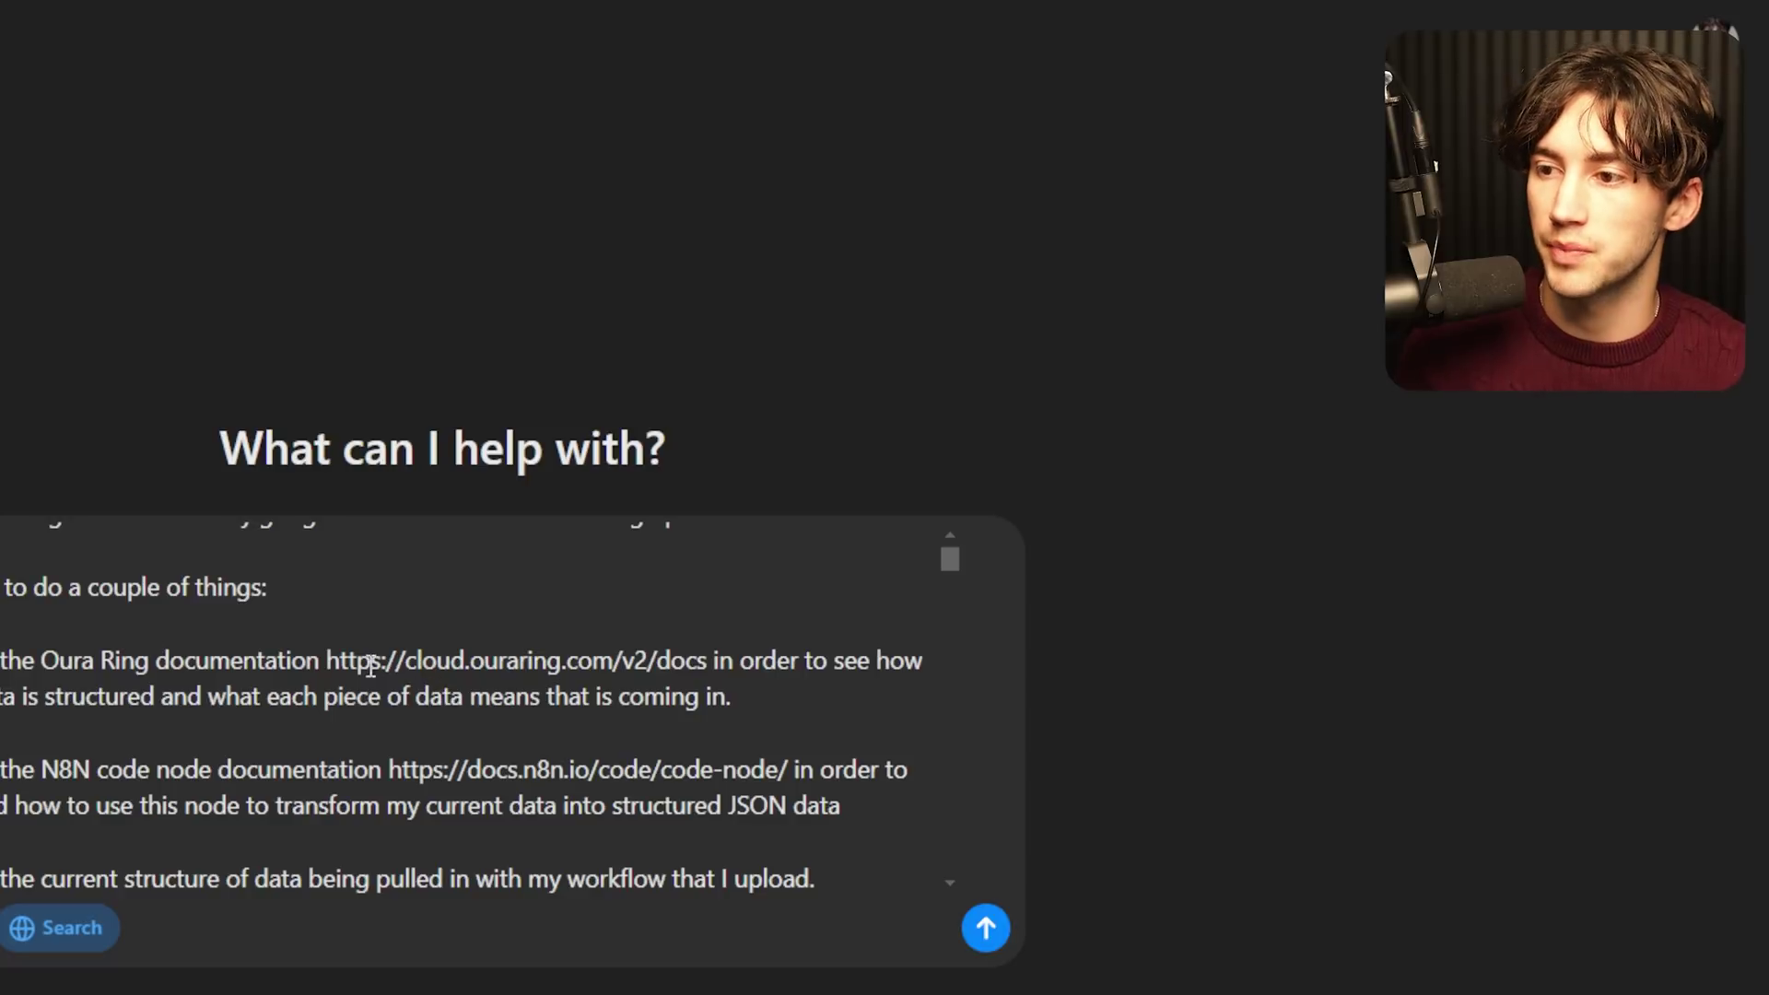
{"action": "left_click_drag", "start_coordinate": [328, 661], "coordinate": [714, 663]}
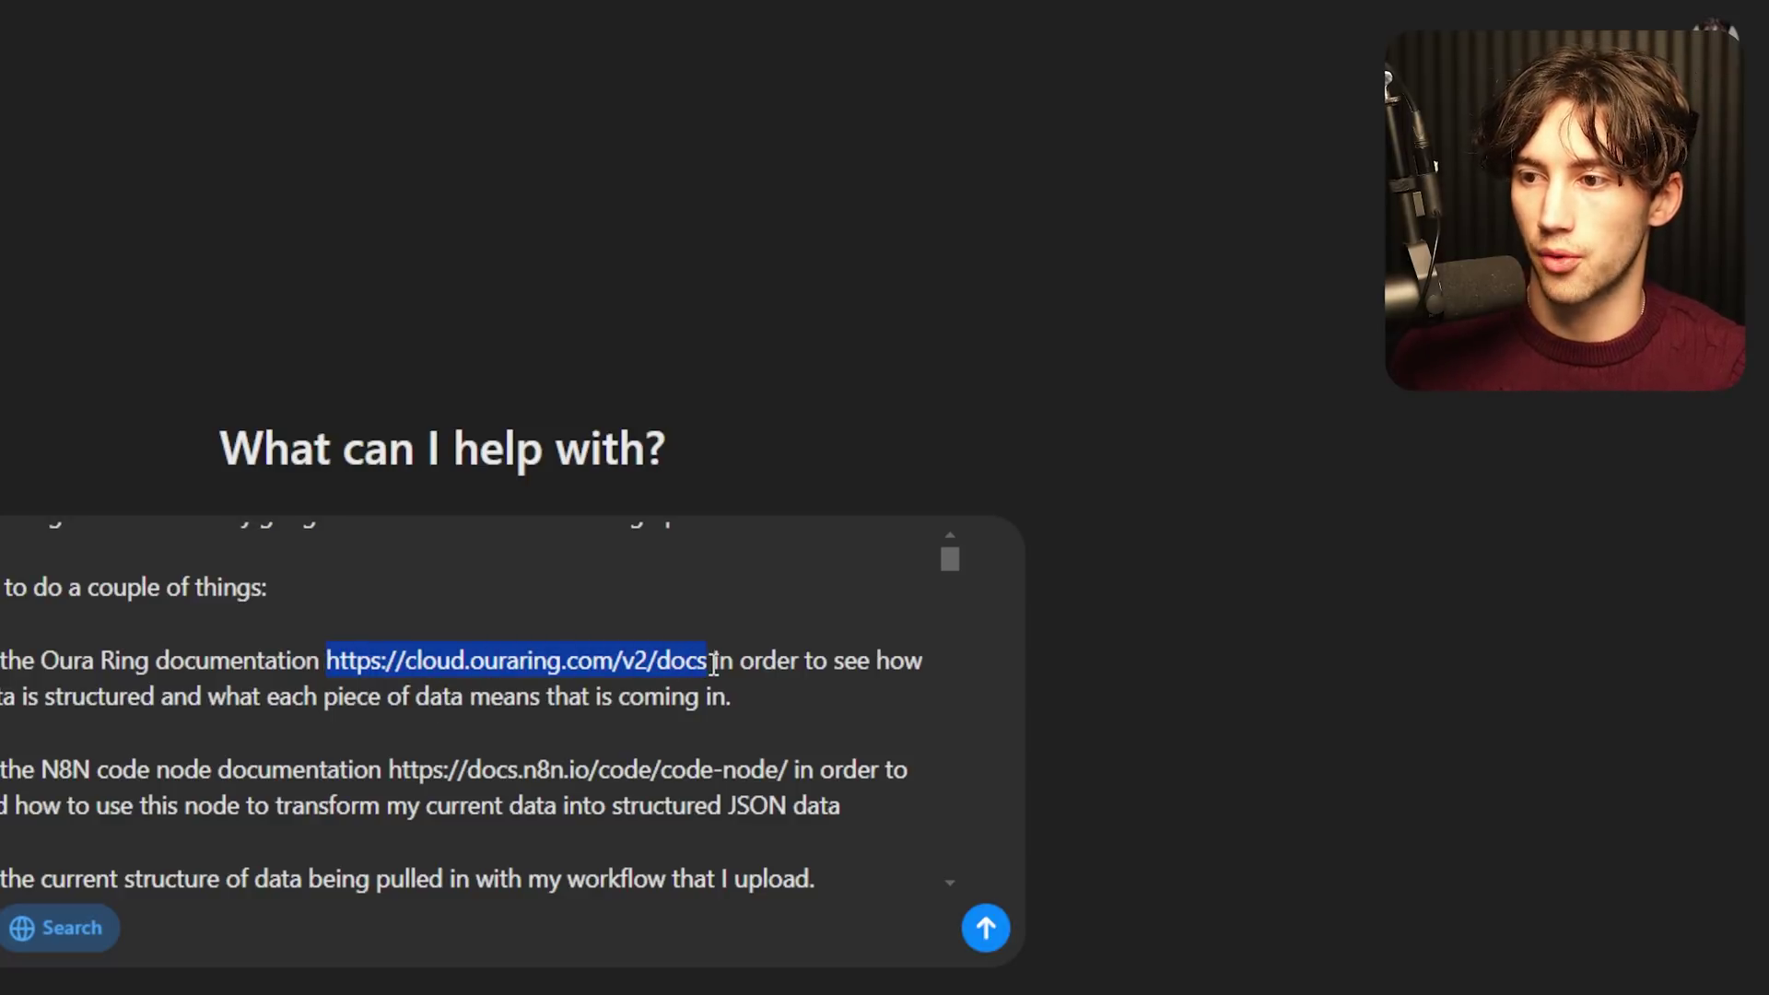
{"action": "left_click", "coordinate": [791, 696]}
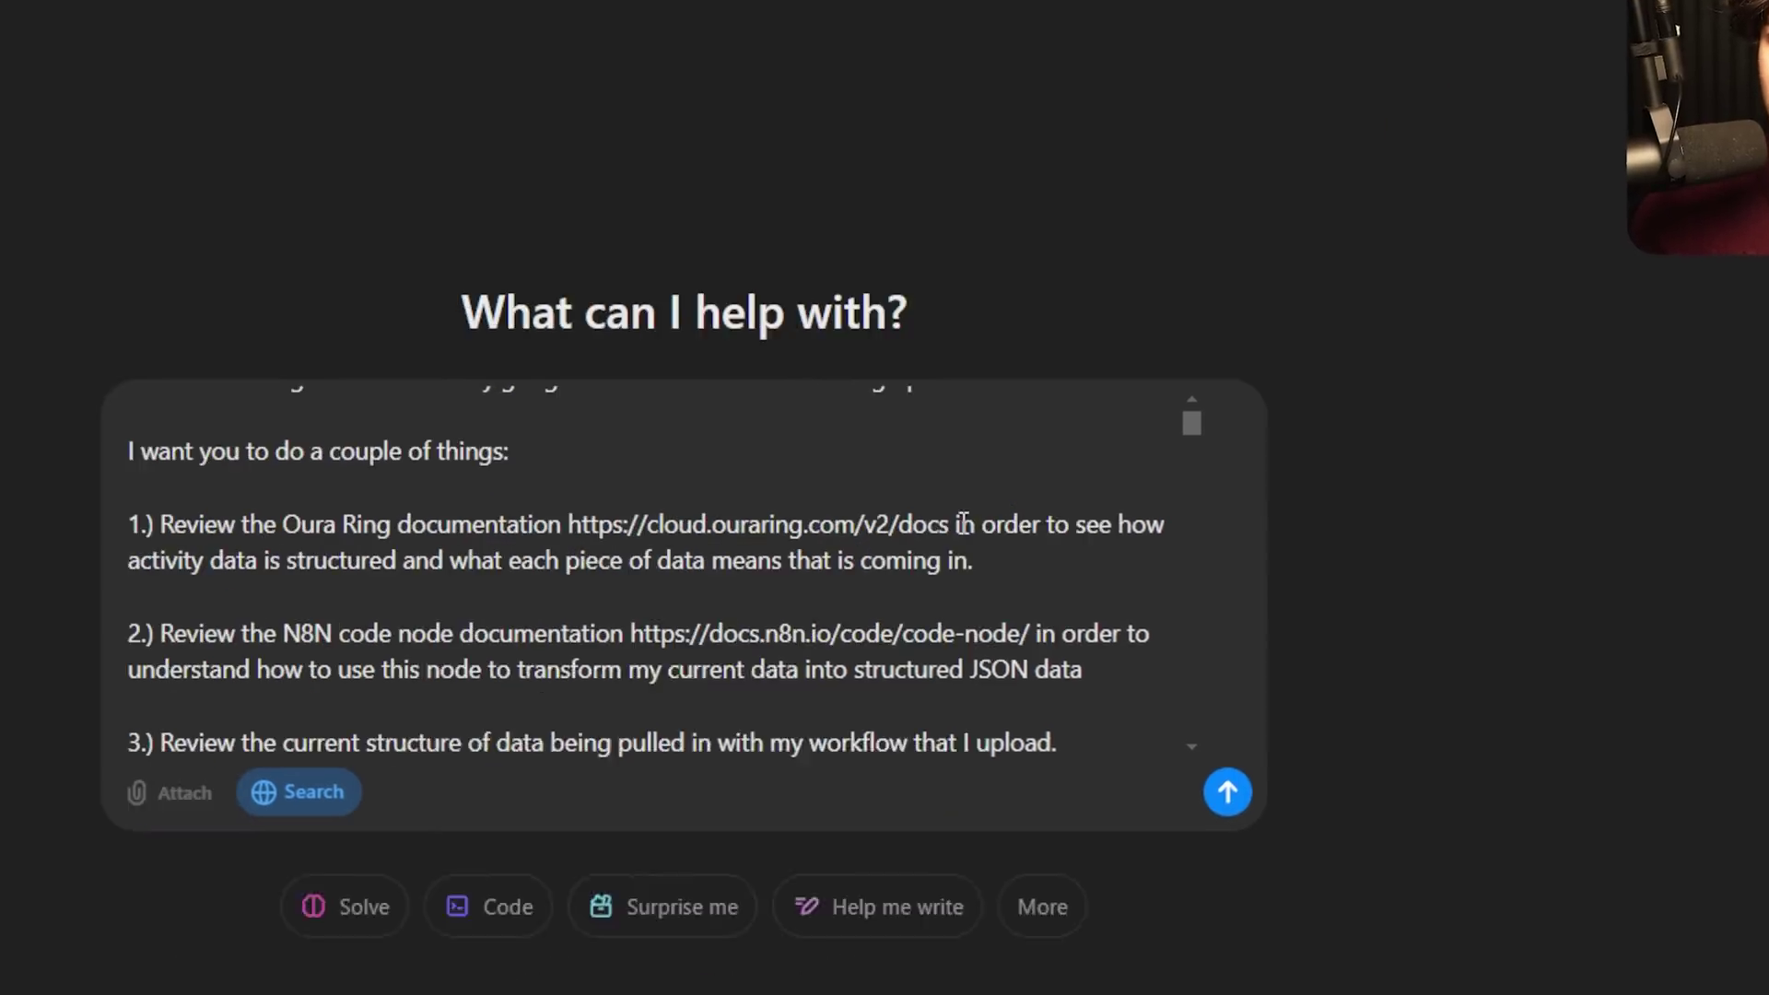
{"action": "left_click_drag", "start_coordinate": [958, 524], "coordinate": [1162, 524]}
{"action": "left_click_drag", "start_coordinate": [167, 560], "coordinate": [362, 561]}
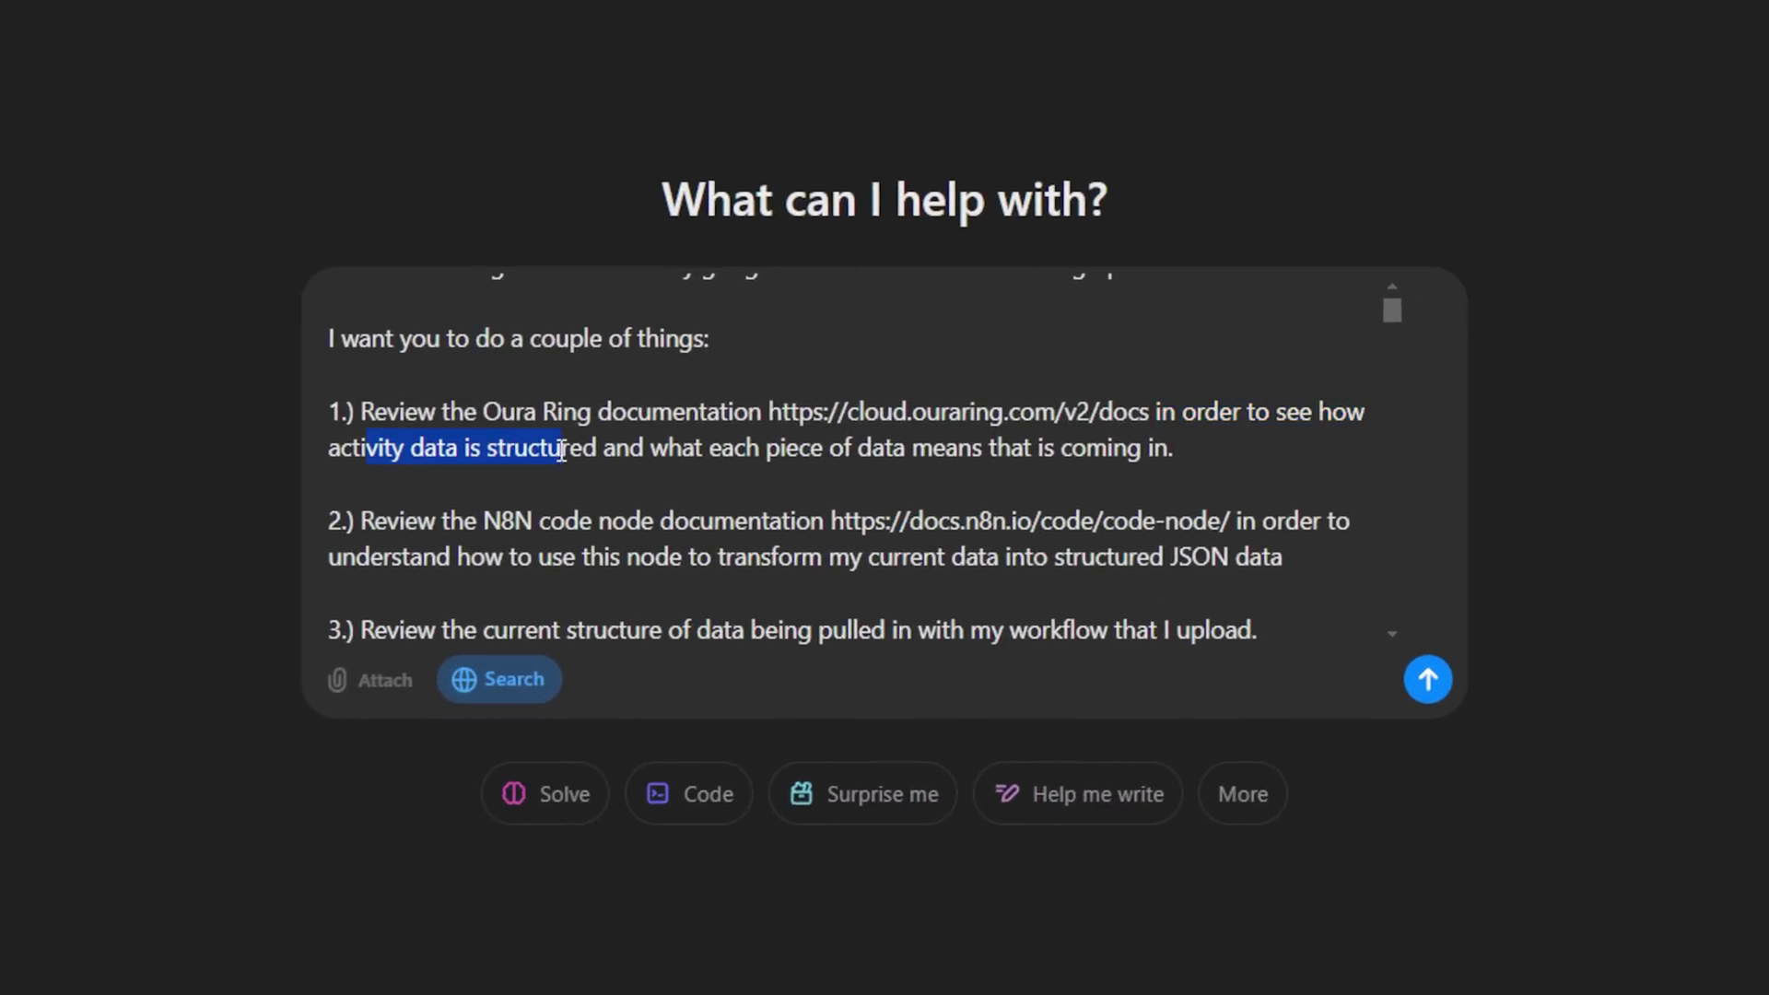
{"action": "left_click_drag", "start_coordinate": [561, 450], "coordinate": [1184, 454]}
{"action": "left_click", "coordinate": [1190, 454]}
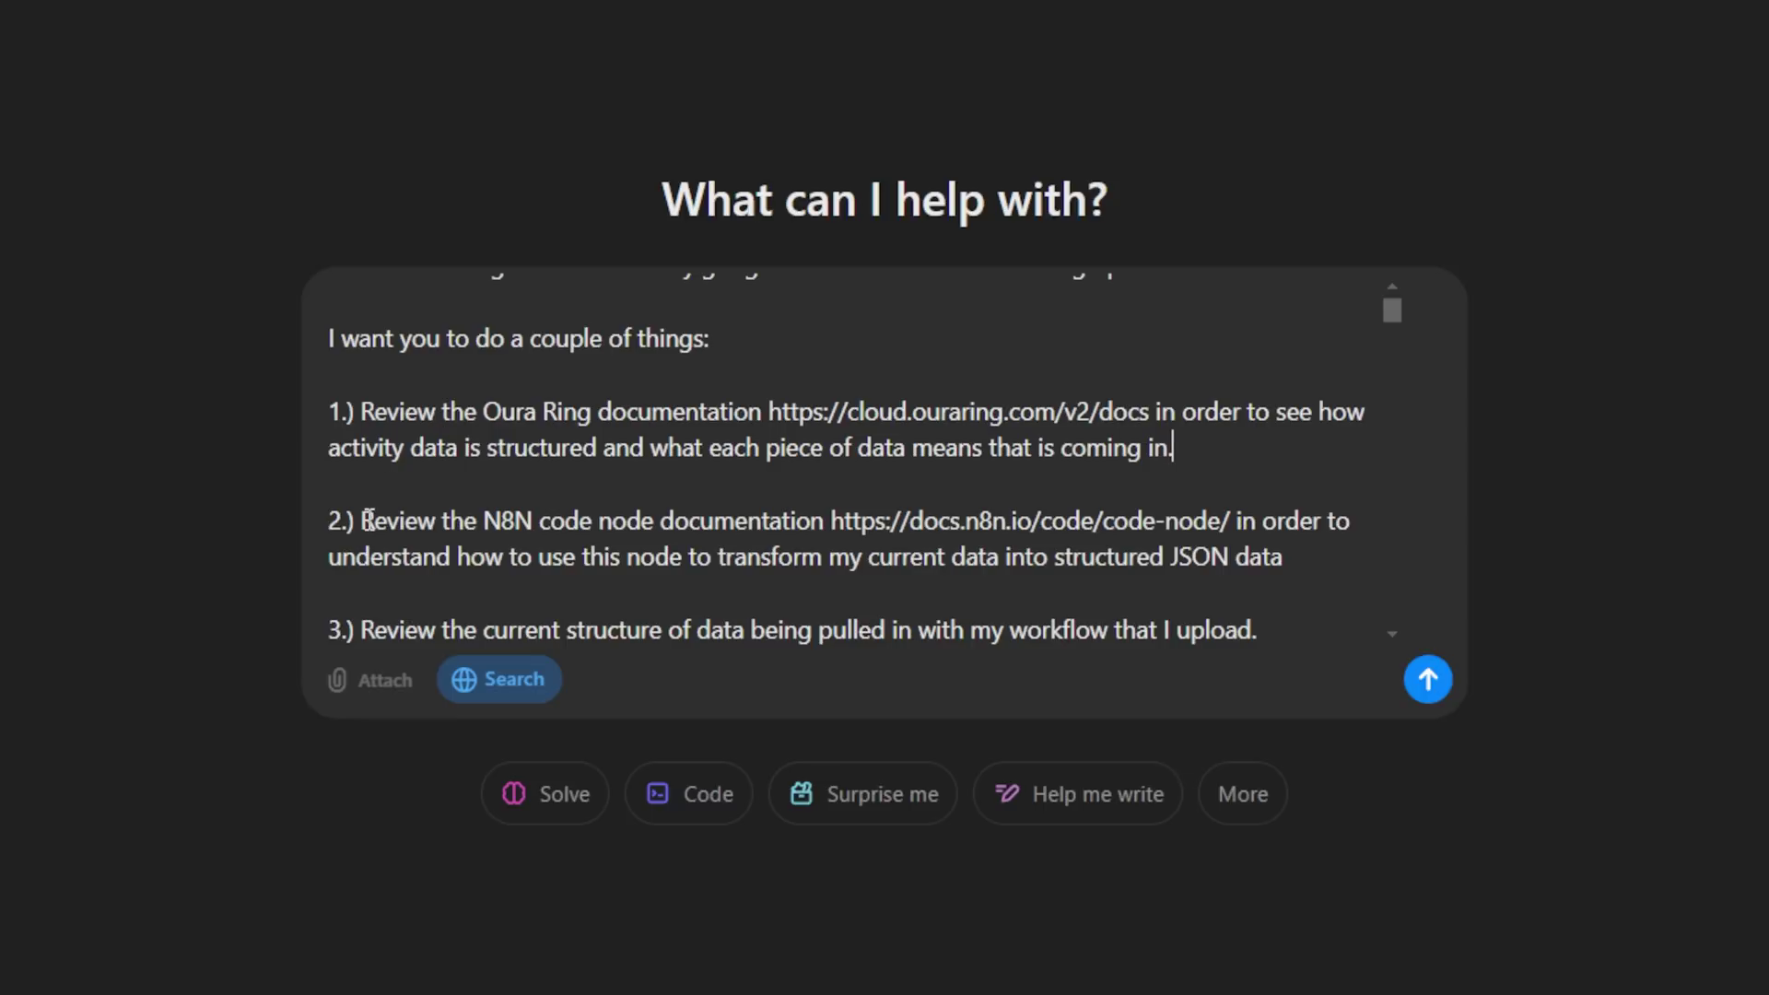
- Review the prompt's n8n code node link, look through the n8n Docs page "Using the Code node", and return to ChatGPT
{"action": "left_click_drag", "start_coordinate": [360, 520], "coordinate": [548, 522]}
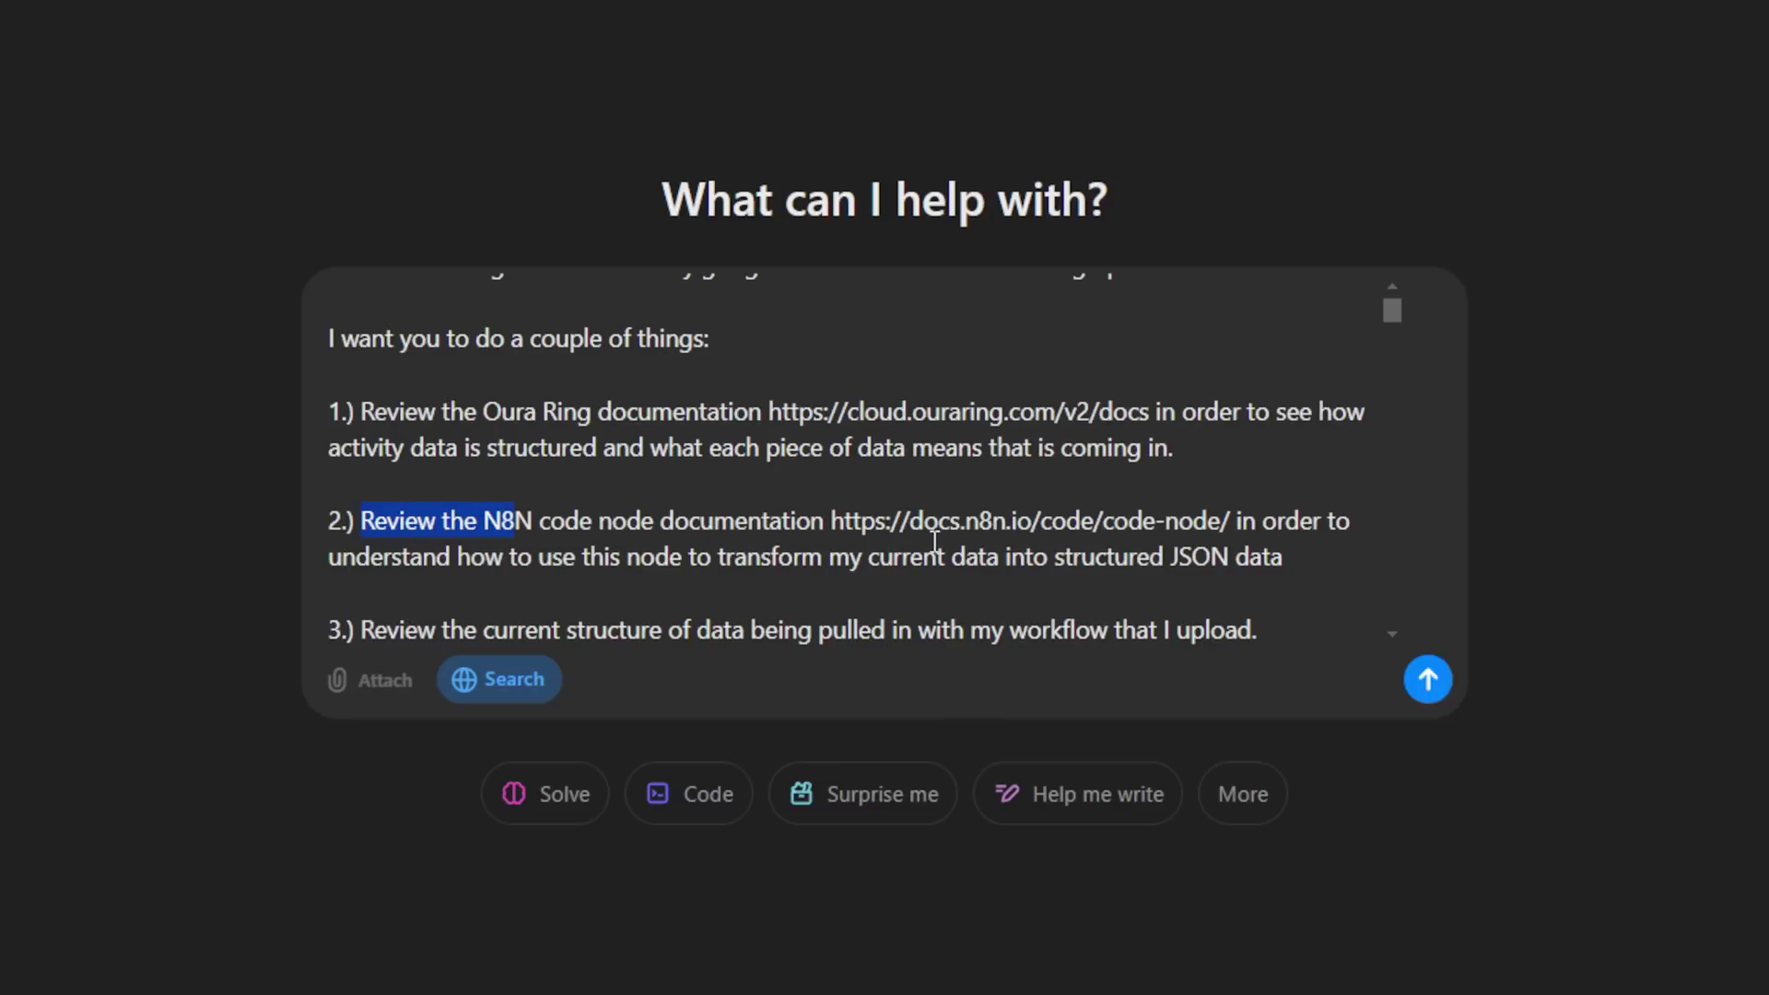
{"action": "left_click_drag", "start_coordinate": [835, 522], "coordinate": [1234, 523]}
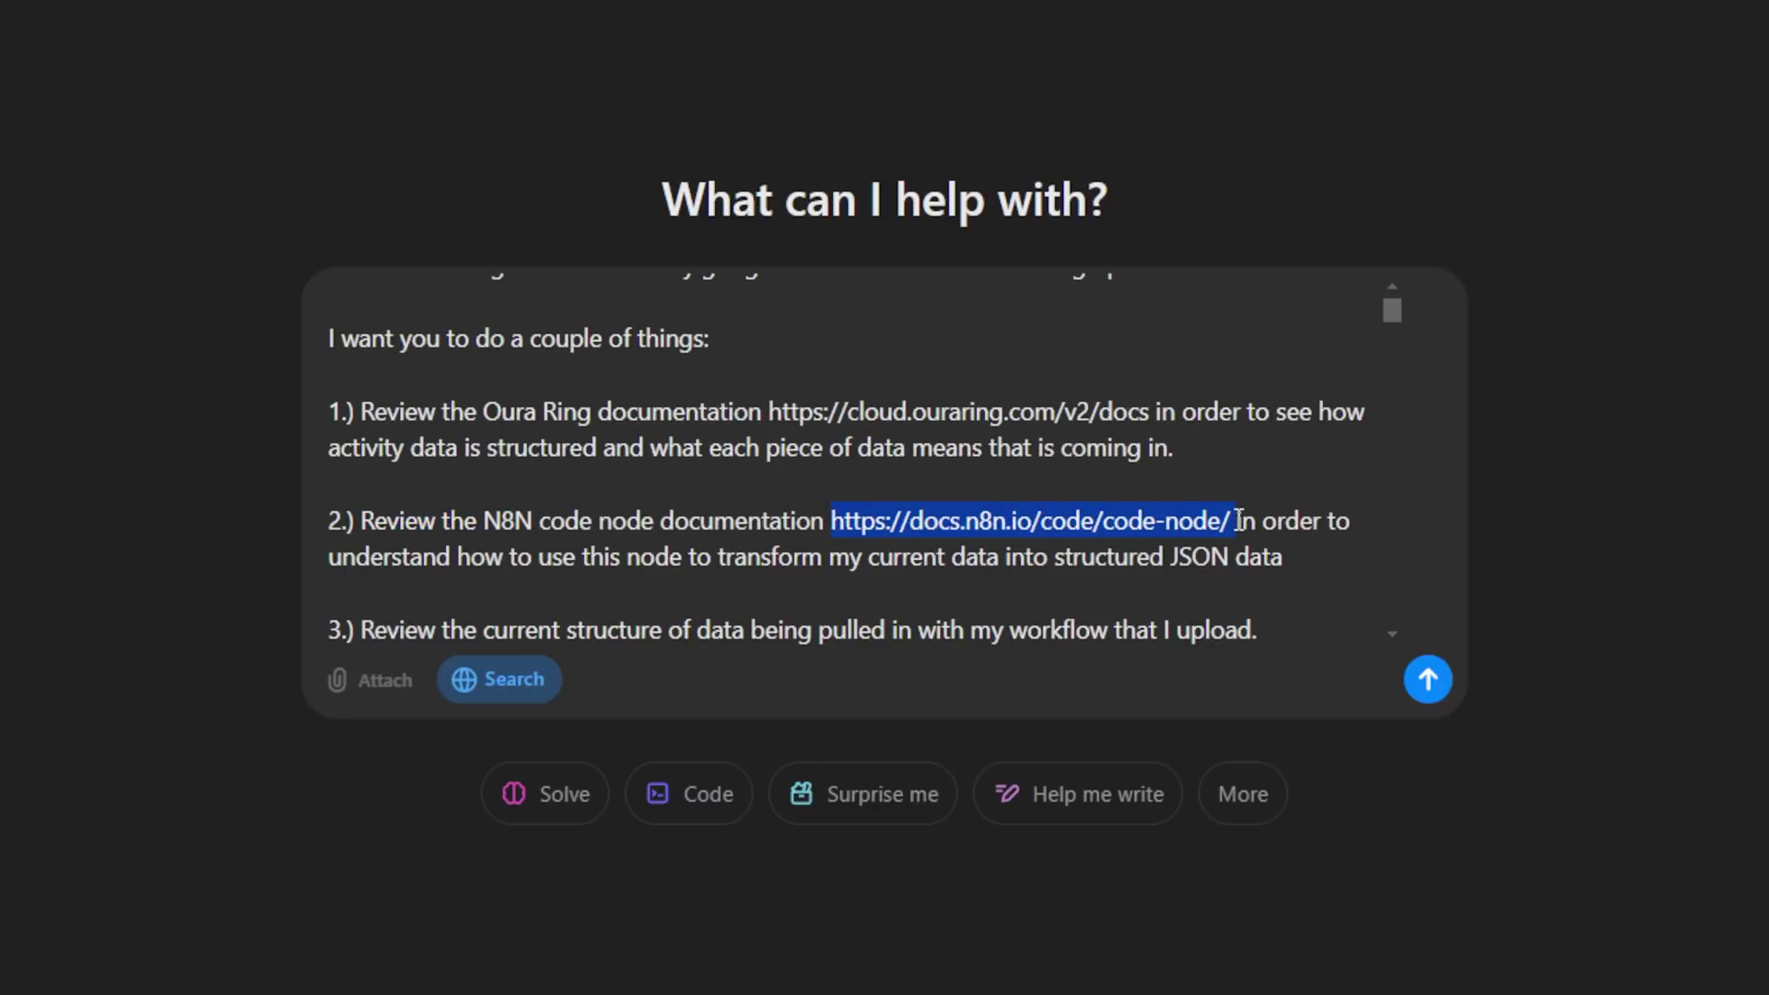
{"action": "key", "text": "alt+Tab"}
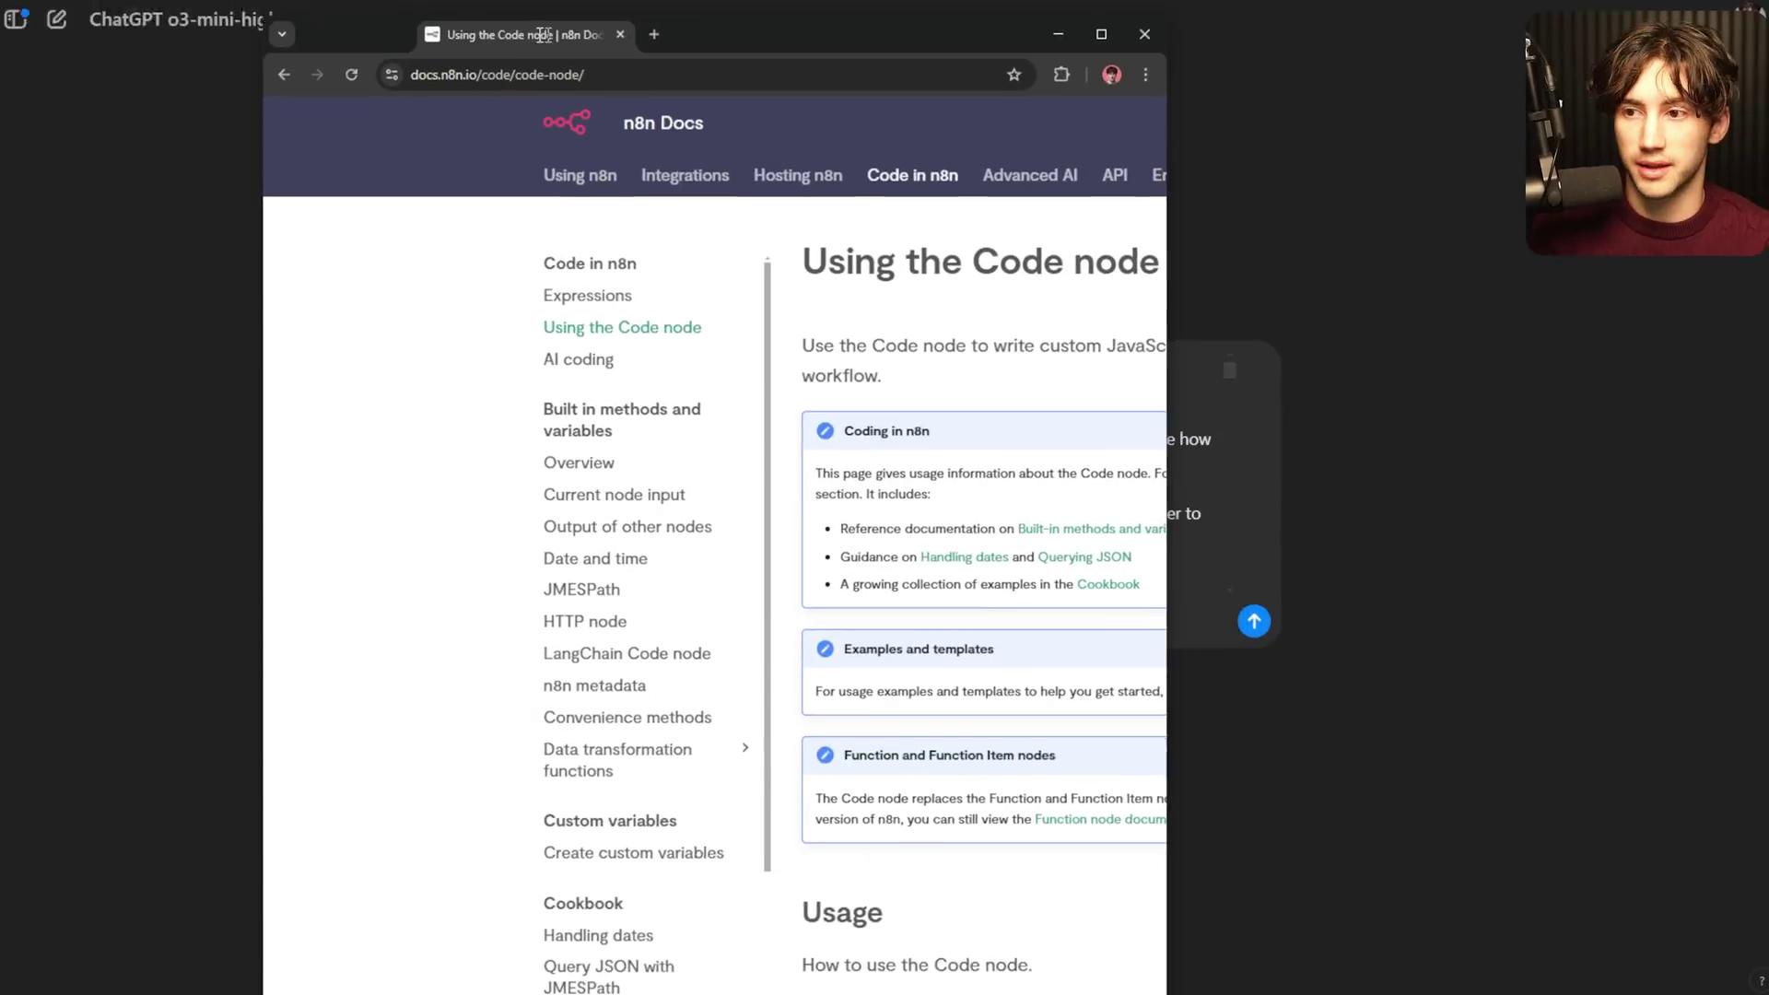
{"action": "left_click", "coordinate": [1016, 43]}
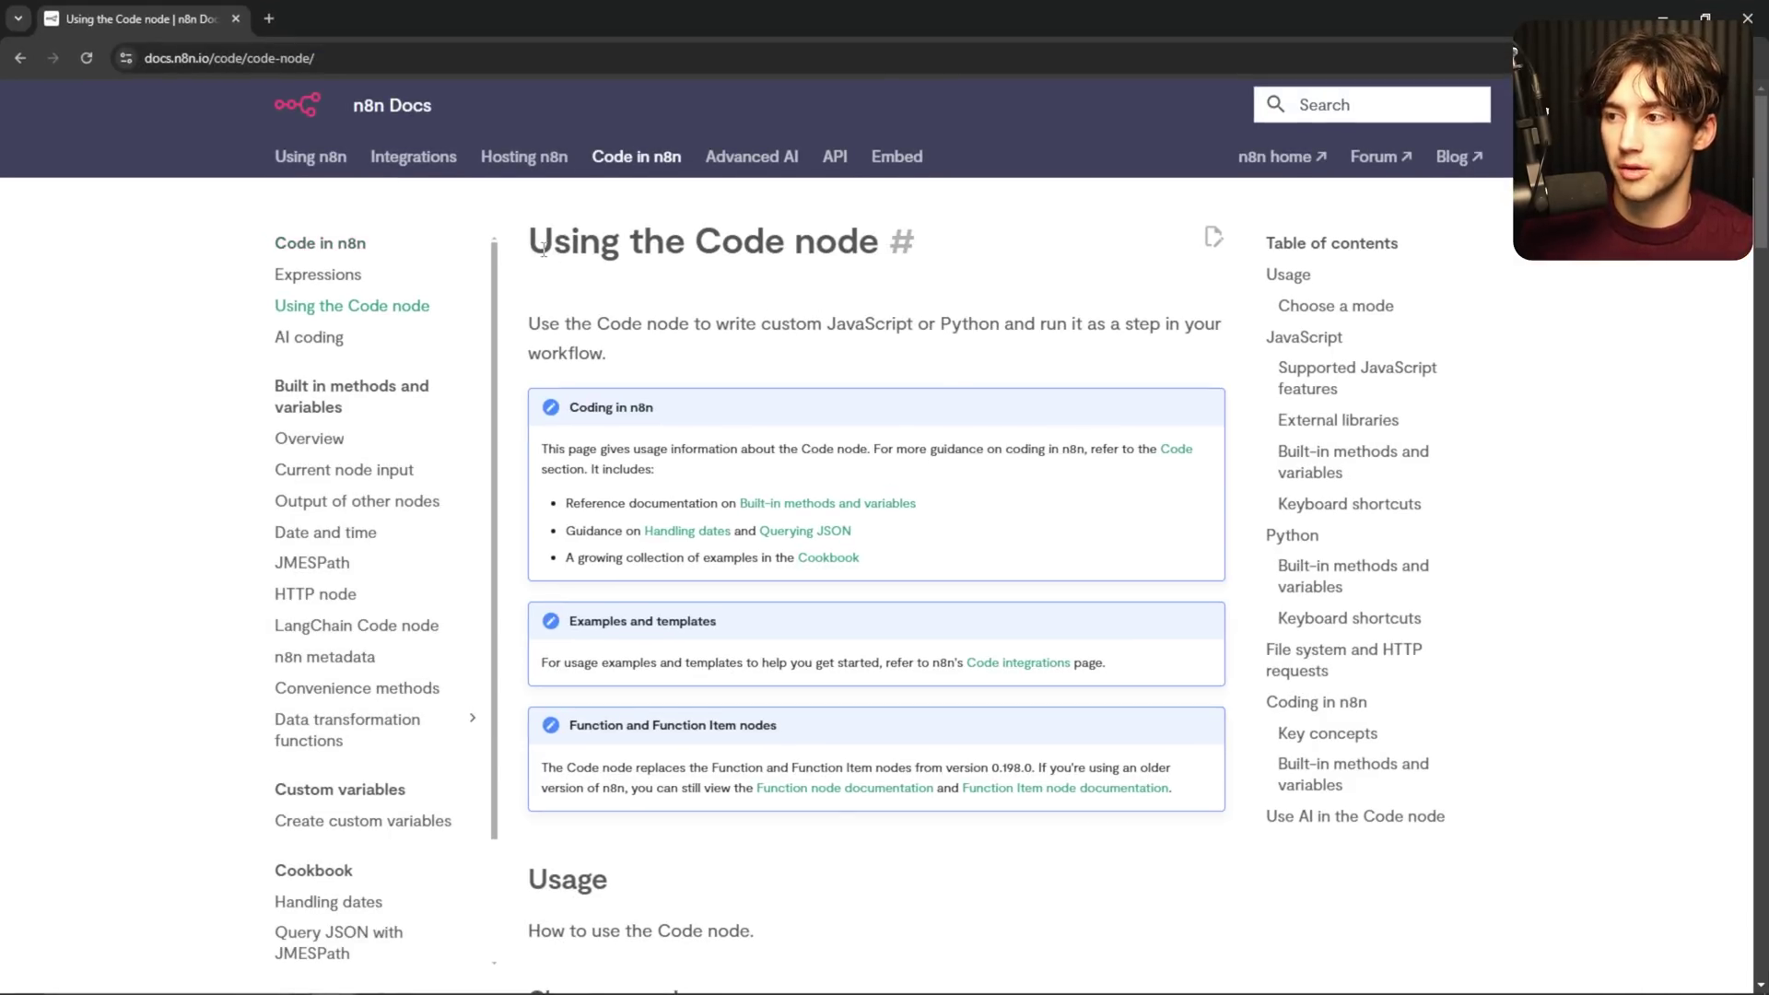
{"action": "left_click_drag", "start_coordinate": [554, 241], "coordinate": [1077, 262]}
{"action": "left_click", "coordinate": [1073, 263]}
{"action": "scroll", "coordinate": [1011, 267], "scroll_direction": "down", "scroll_amount": 15}
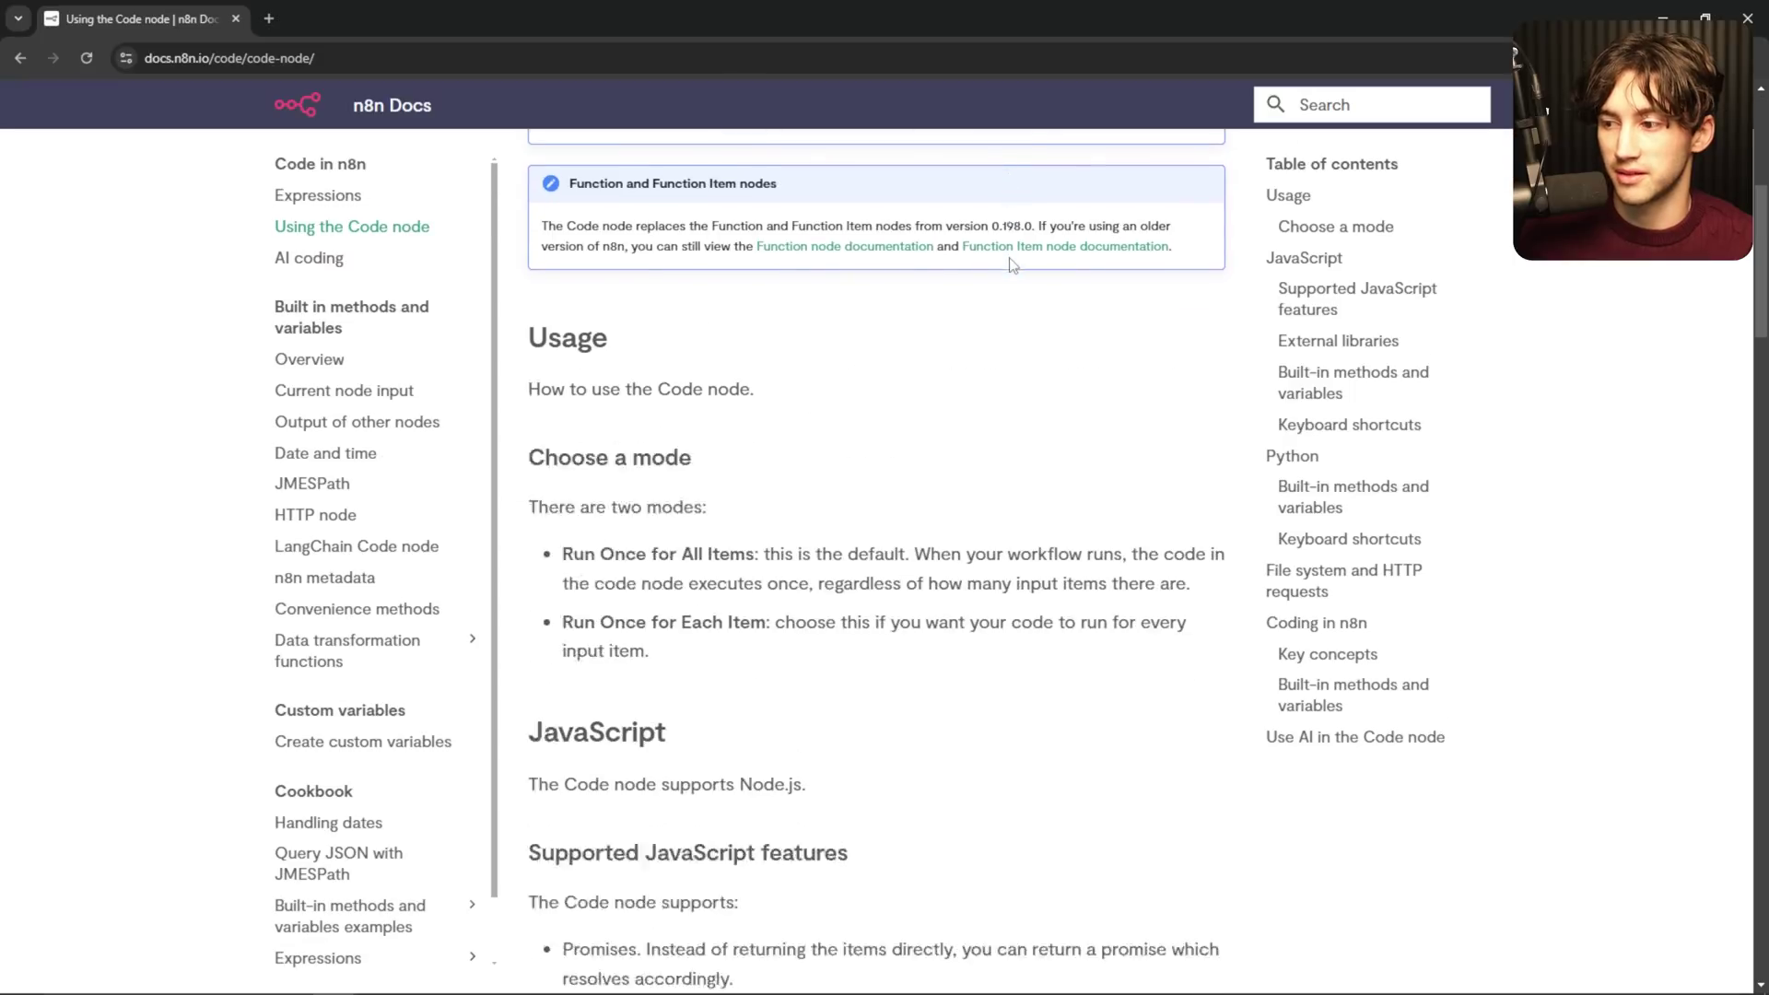
{"action": "scroll", "coordinate": [1012, 263], "scroll_direction": "down", "scroll_amount": 12}
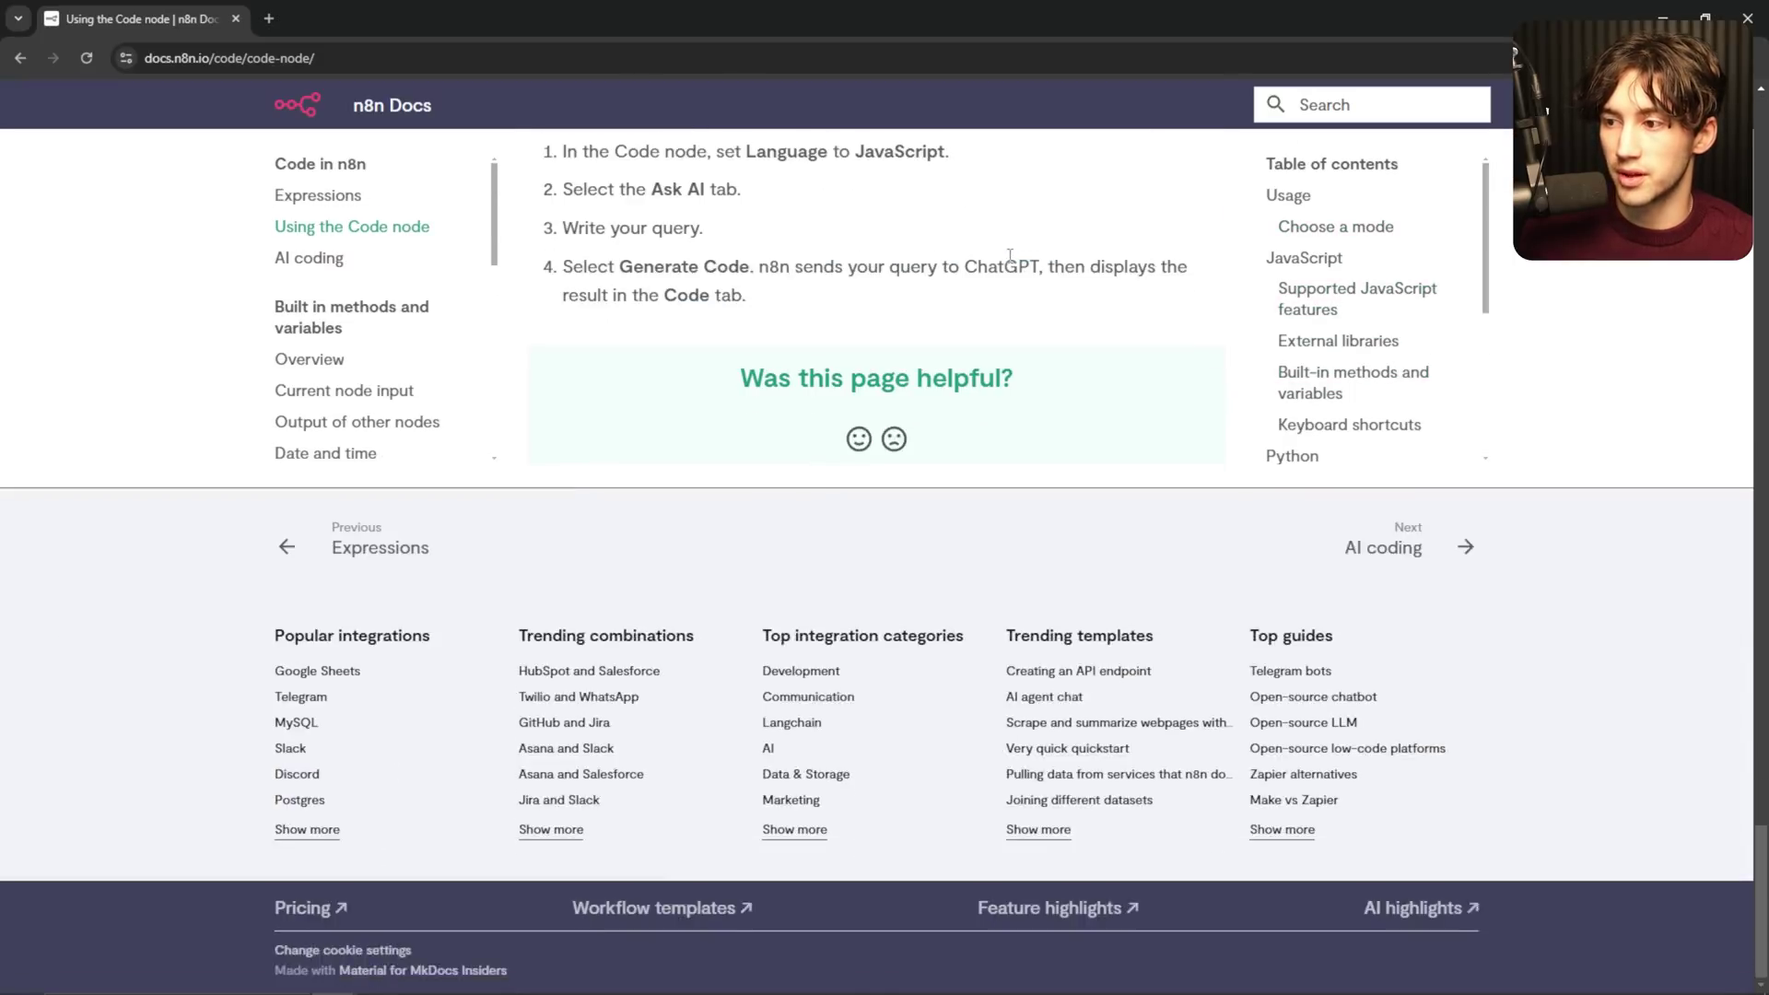
{"action": "scroll", "coordinate": [1012, 267], "scroll_direction": "up", "scroll_amount": 20}
{"action": "scroll", "coordinate": [1012, 274], "scroll_direction": "up", "scroll_amount": 6}
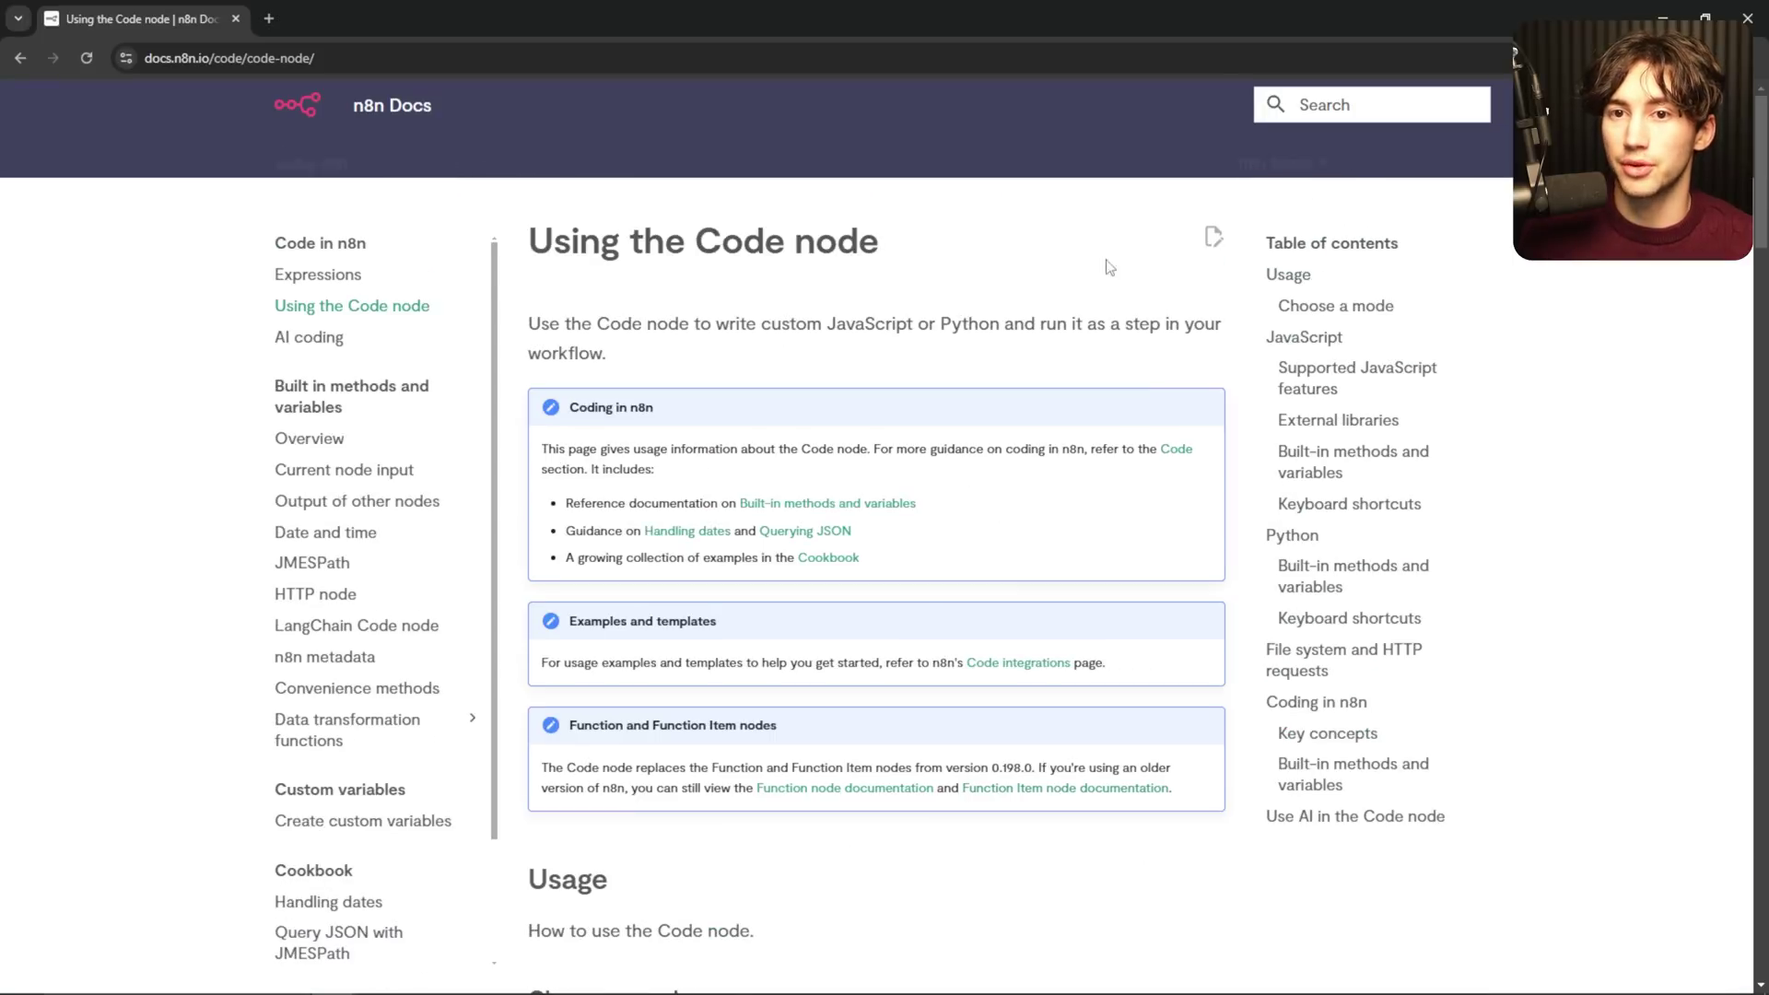
{"action": "left_click", "coordinate": [1662, 18]}
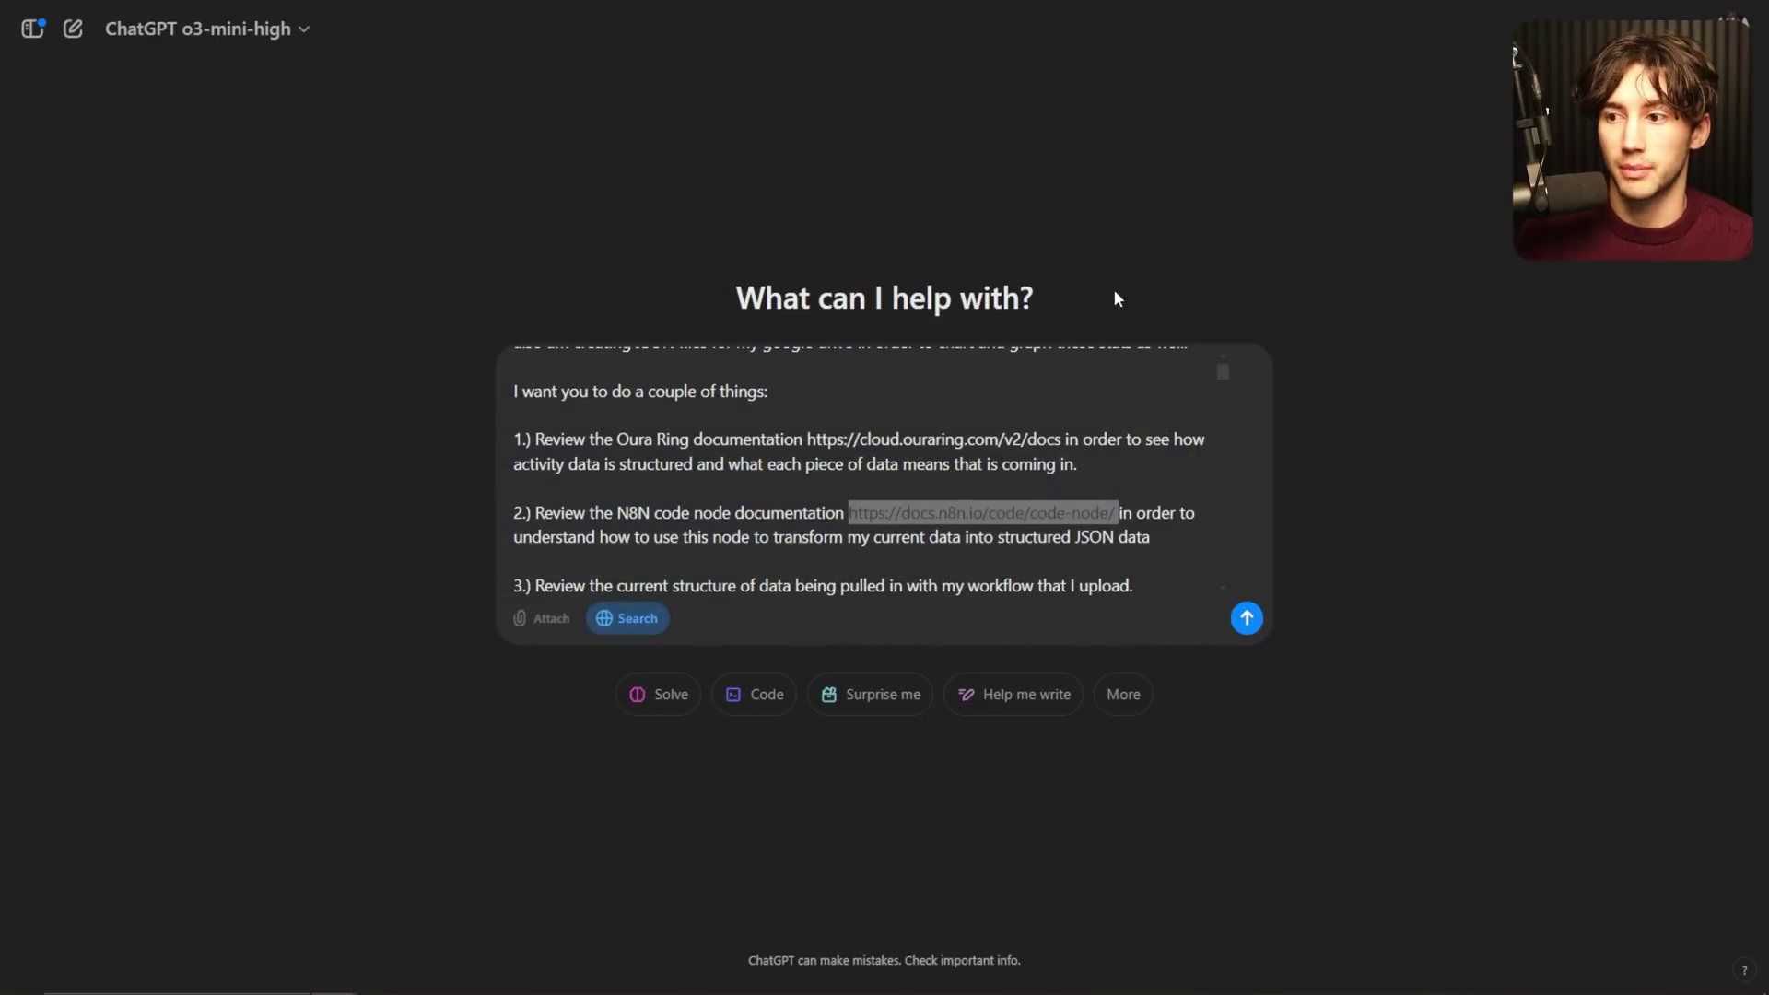
- Review the rest of the prompt's second item on structured JSON data and the third item on the uploaded workflow's data structure
{"action": "left_click", "coordinate": [1115, 517]}
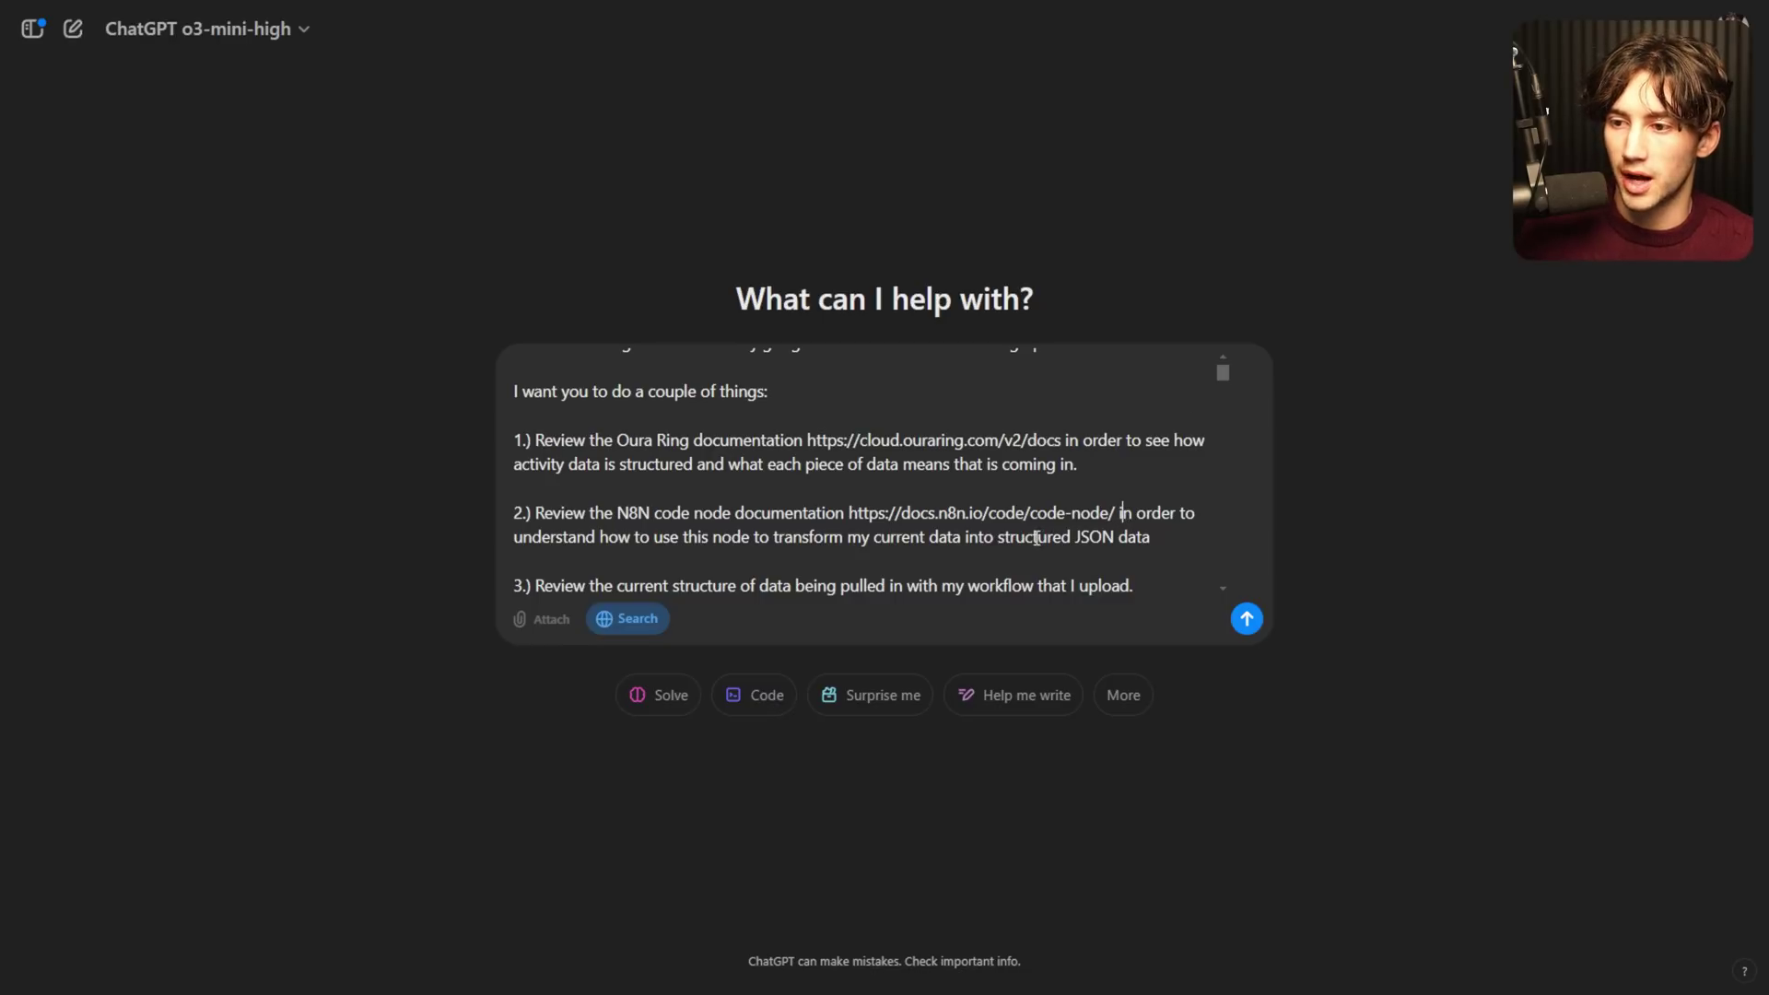
{"action": "left_click_drag", "start_coordinate": [570, 540], "coordinate": [1038, 539]}
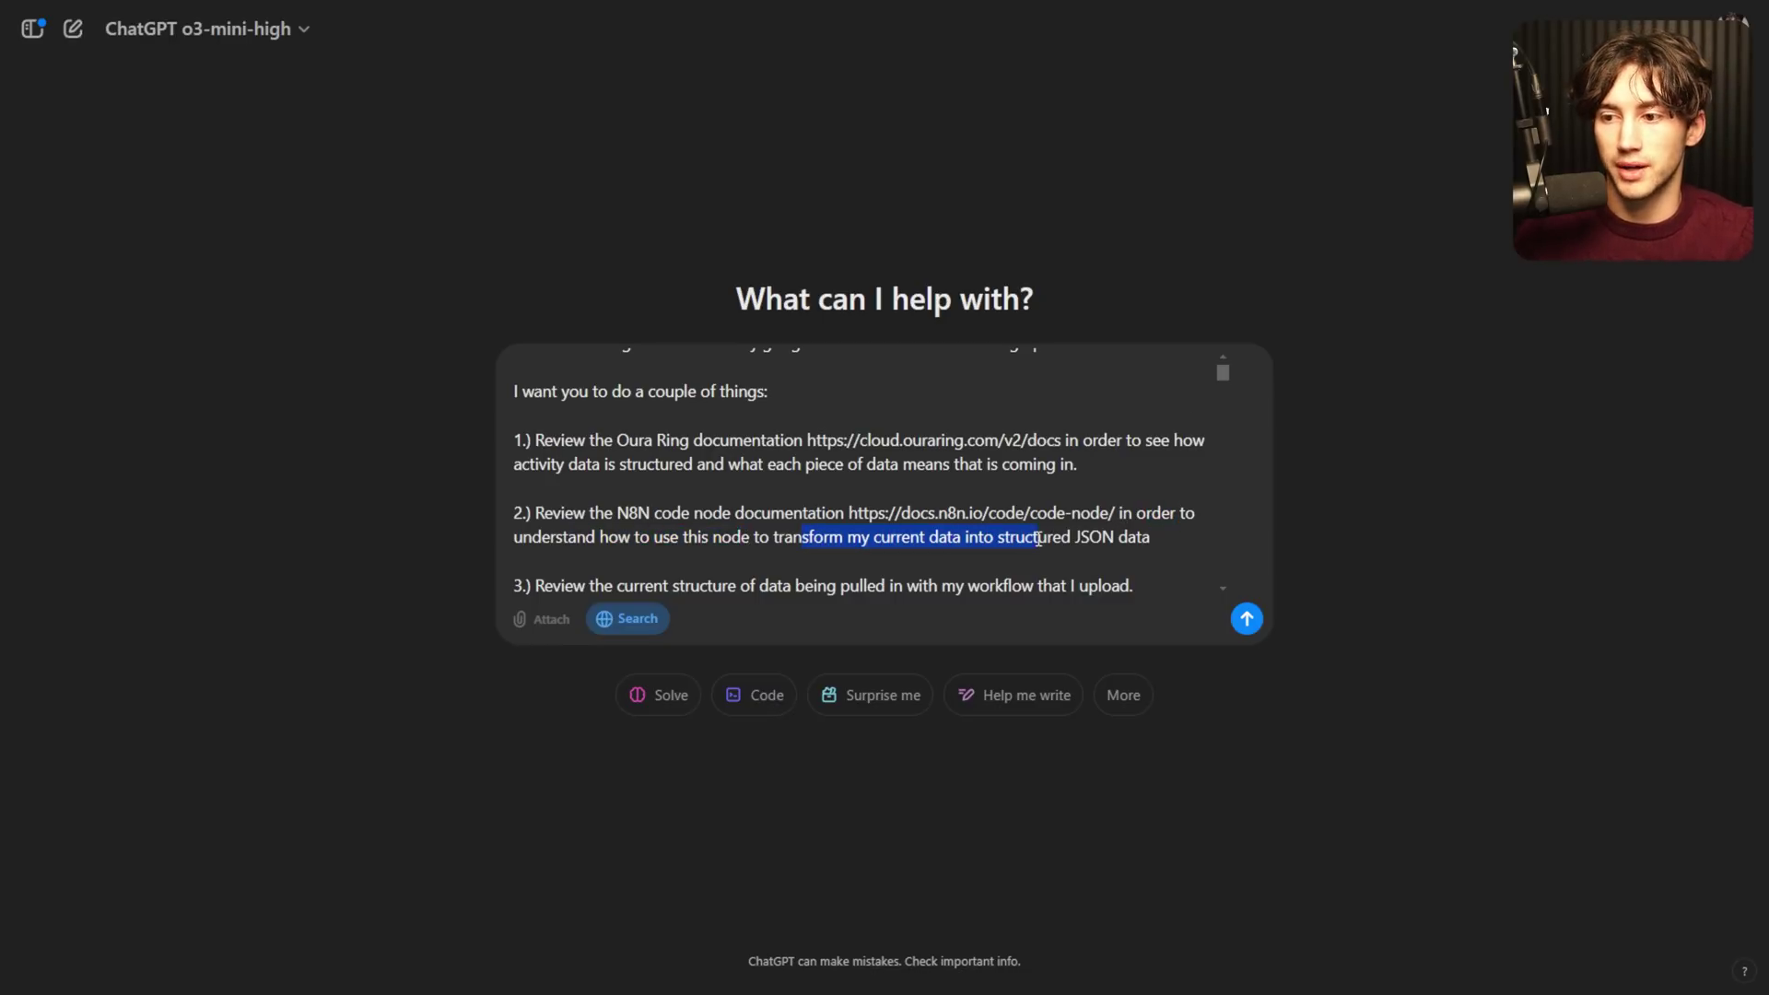
{"action": "scroll", "coordinate": [980, 515], "scroll_direction": "down", "scroll_amount": 2}
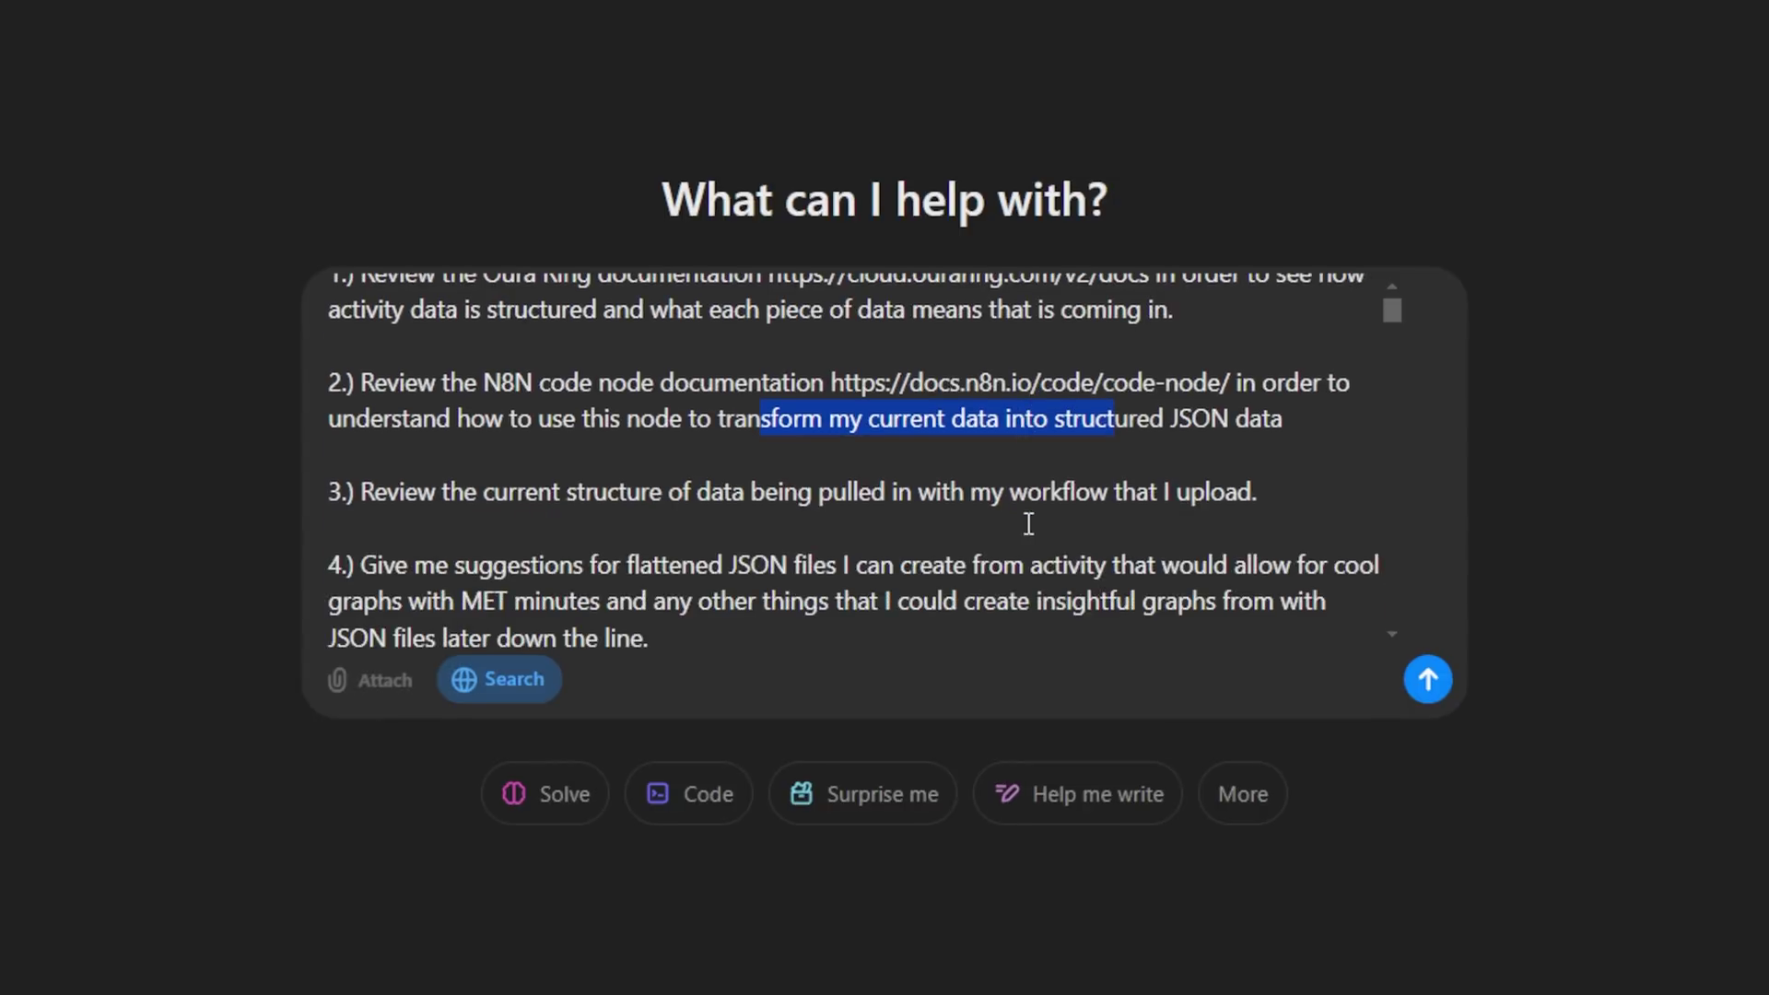
{"action": "left_click_drag", "start_coordinate": [377, 497], "coordinate": [1262, 493]}
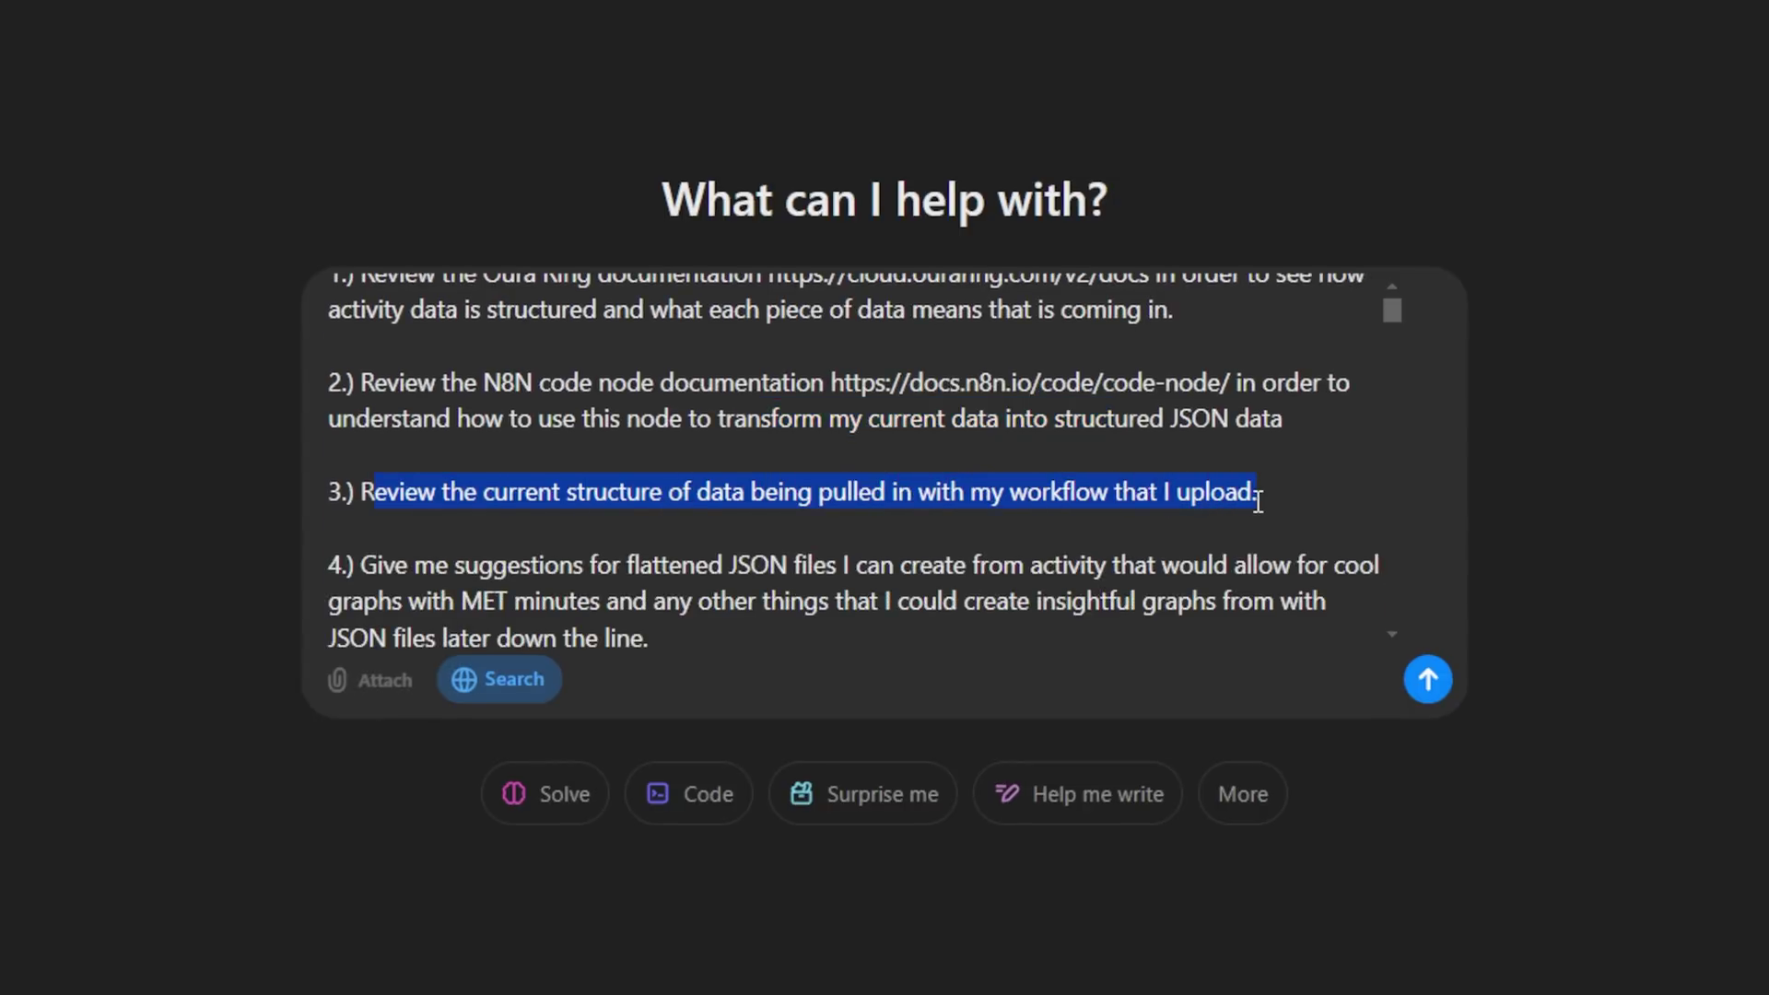
{"action": "left_click", "coordinate": [1202, 493]}
- Review the prompt's fourth item requesting flattened JSON file suggestions for graphs with MET minutes and other insights
{"action": "scroll", "coordinate": [769, 461], "scroll_direction": "down", "scroll_amount": 3}
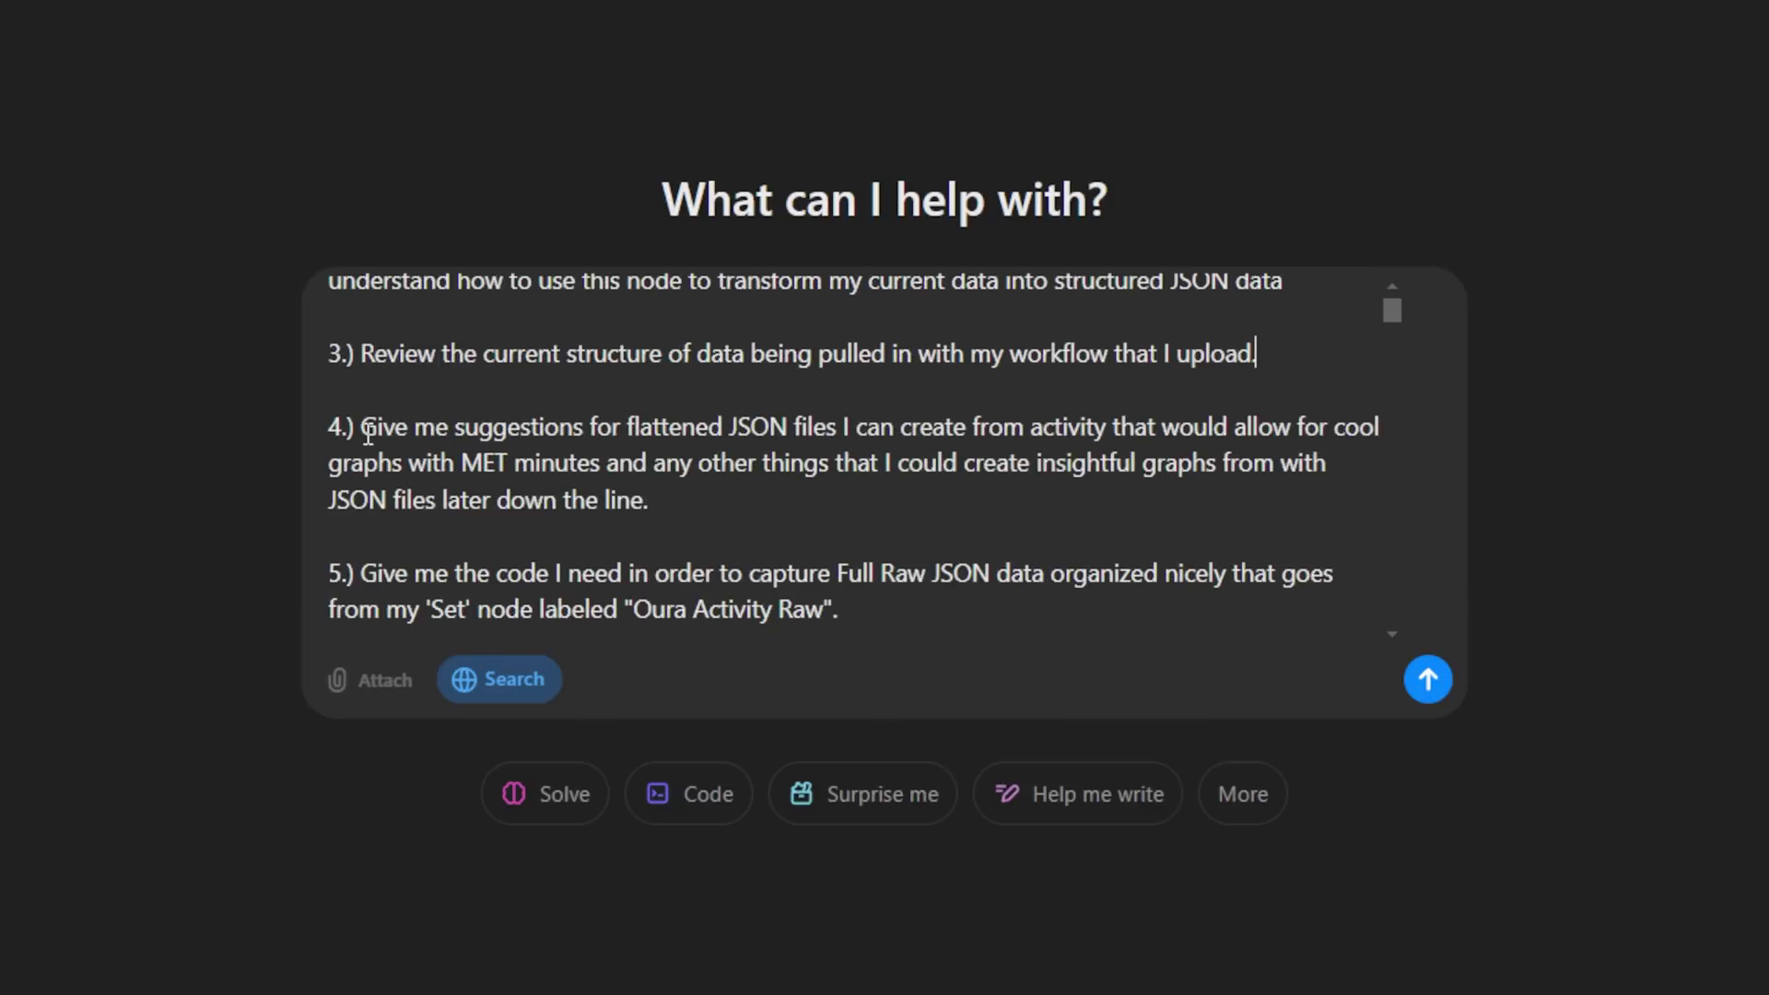
{"action": "left_click_drag", "start_coordinate": [368, 433], "coordinate": [1226, 433]}
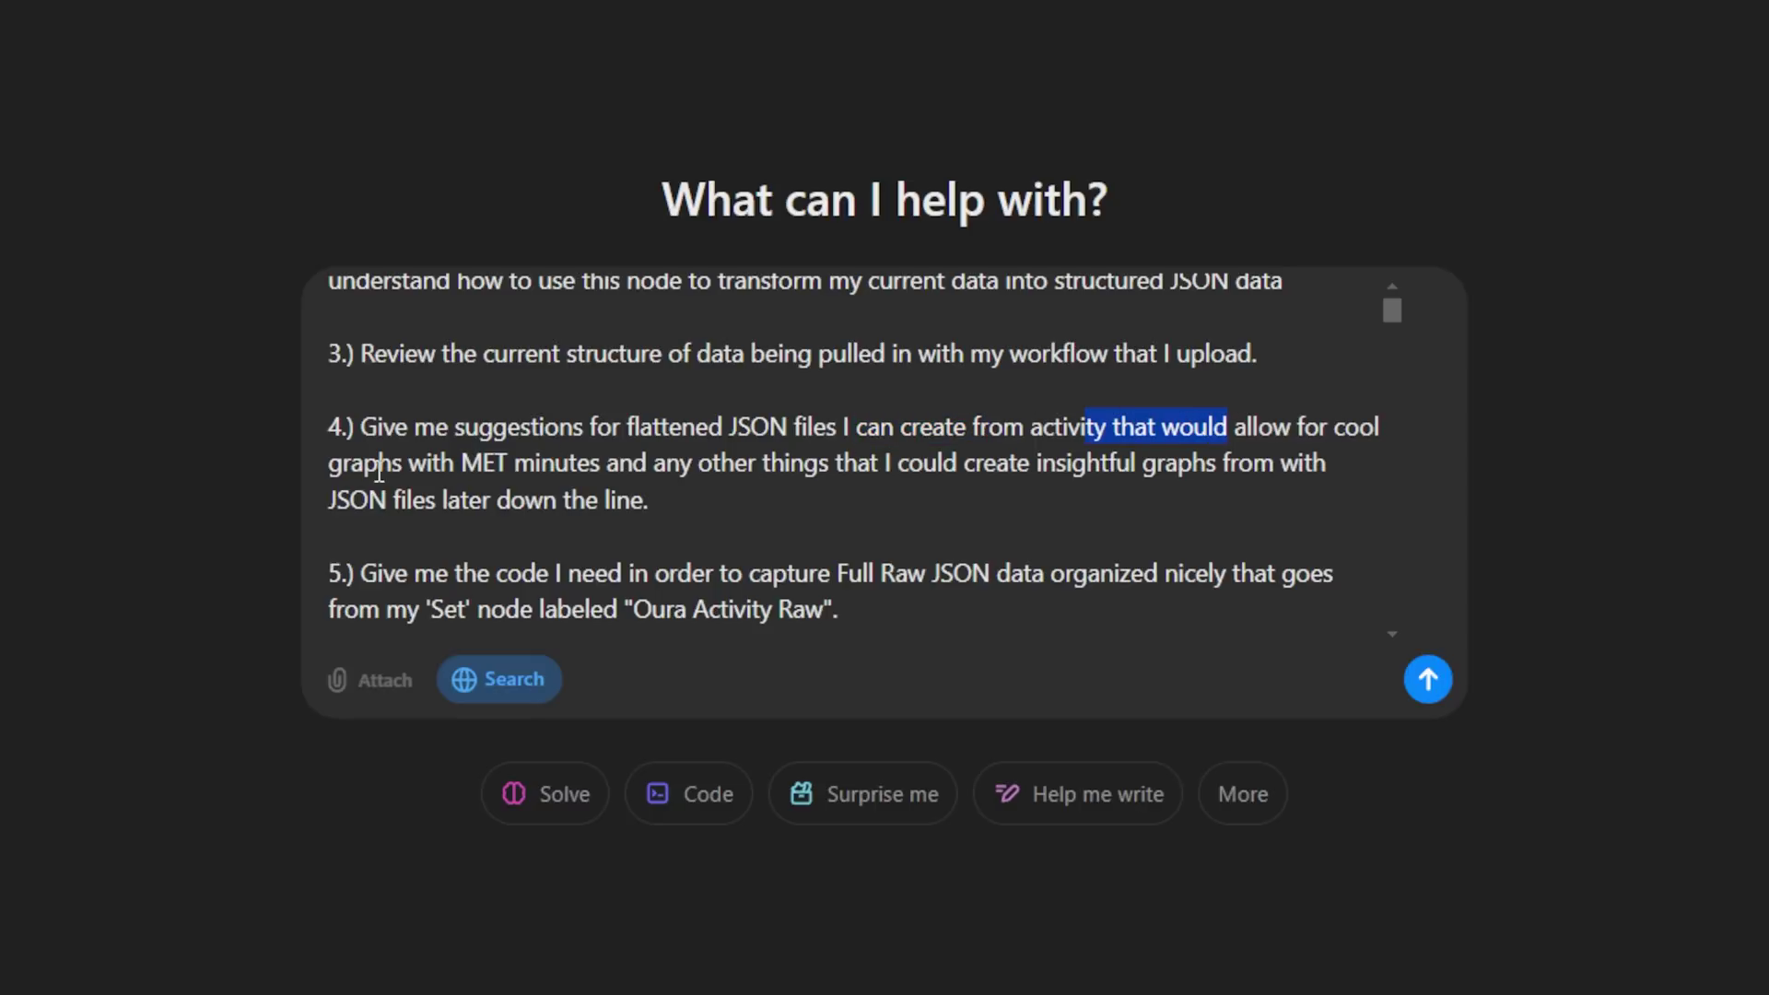
{"action": "left_click_drag", "start_coordinate": [339, 463], "coordinate": [599, 462]}
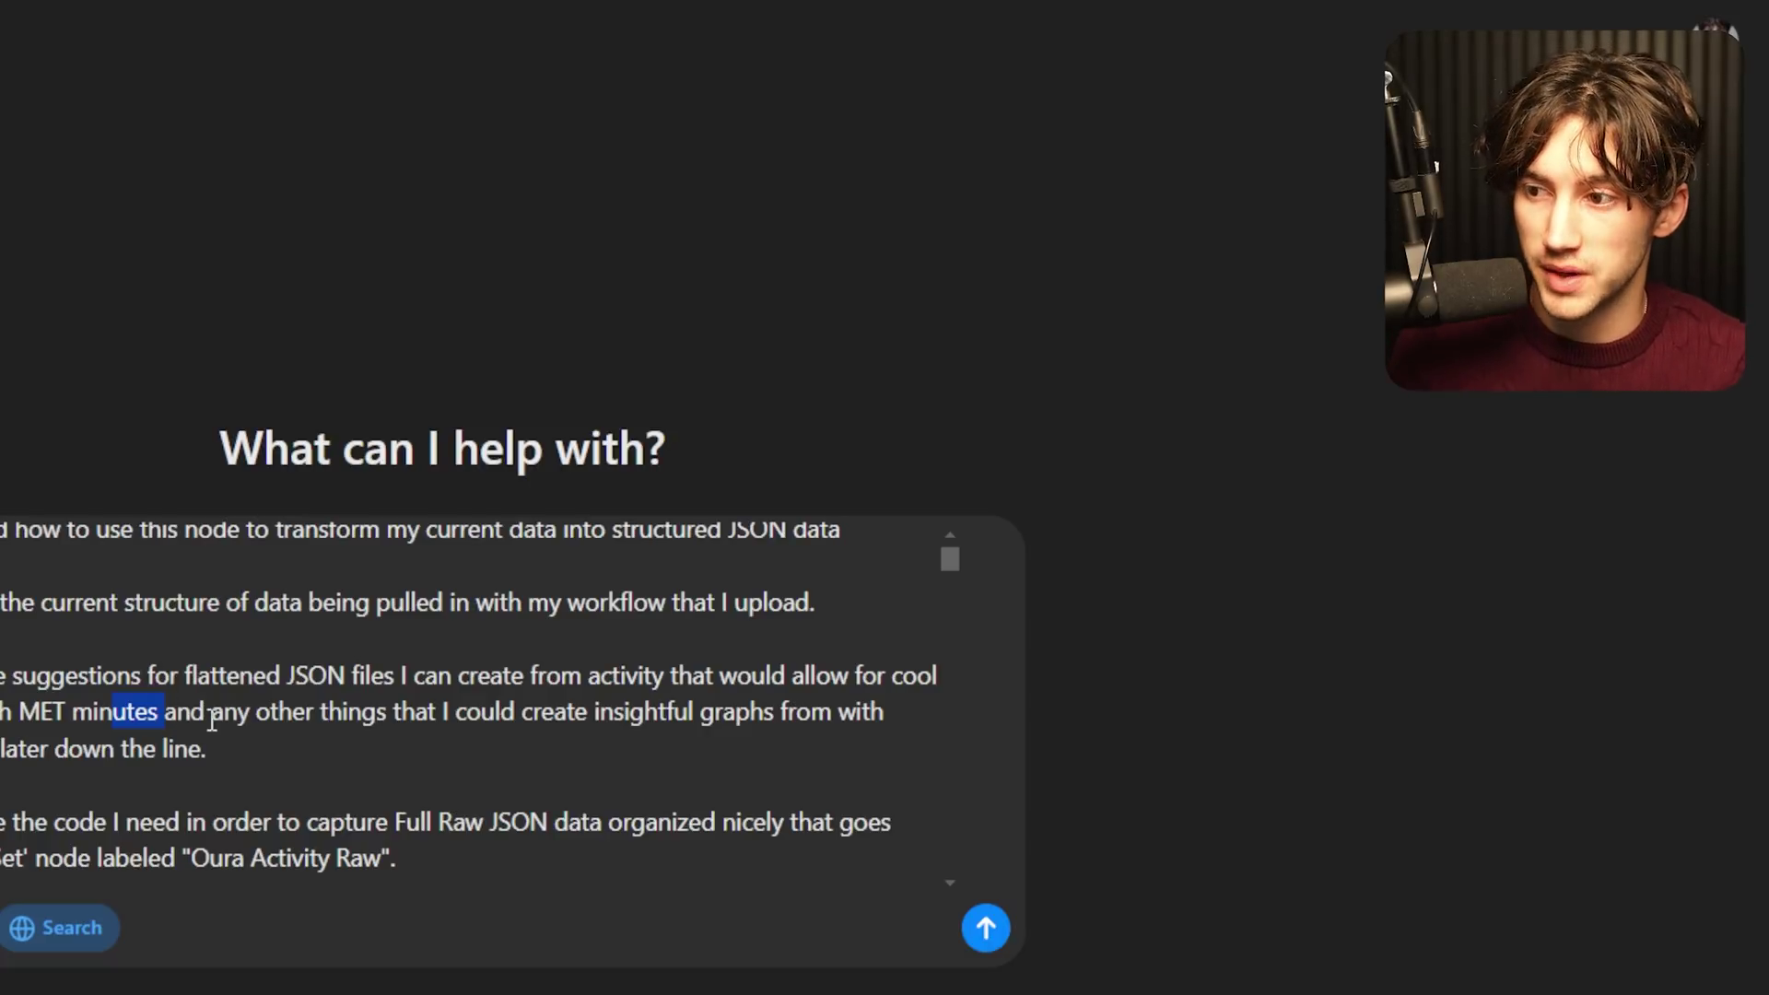
{"action": "left_click", "coordinate": [212, 721]}
{"action": "left_click_drag", "start_coordinate": [119, 714], "coordinate": [19, 714]}
{"action": "left_click", "coordinate": [182, 716]}
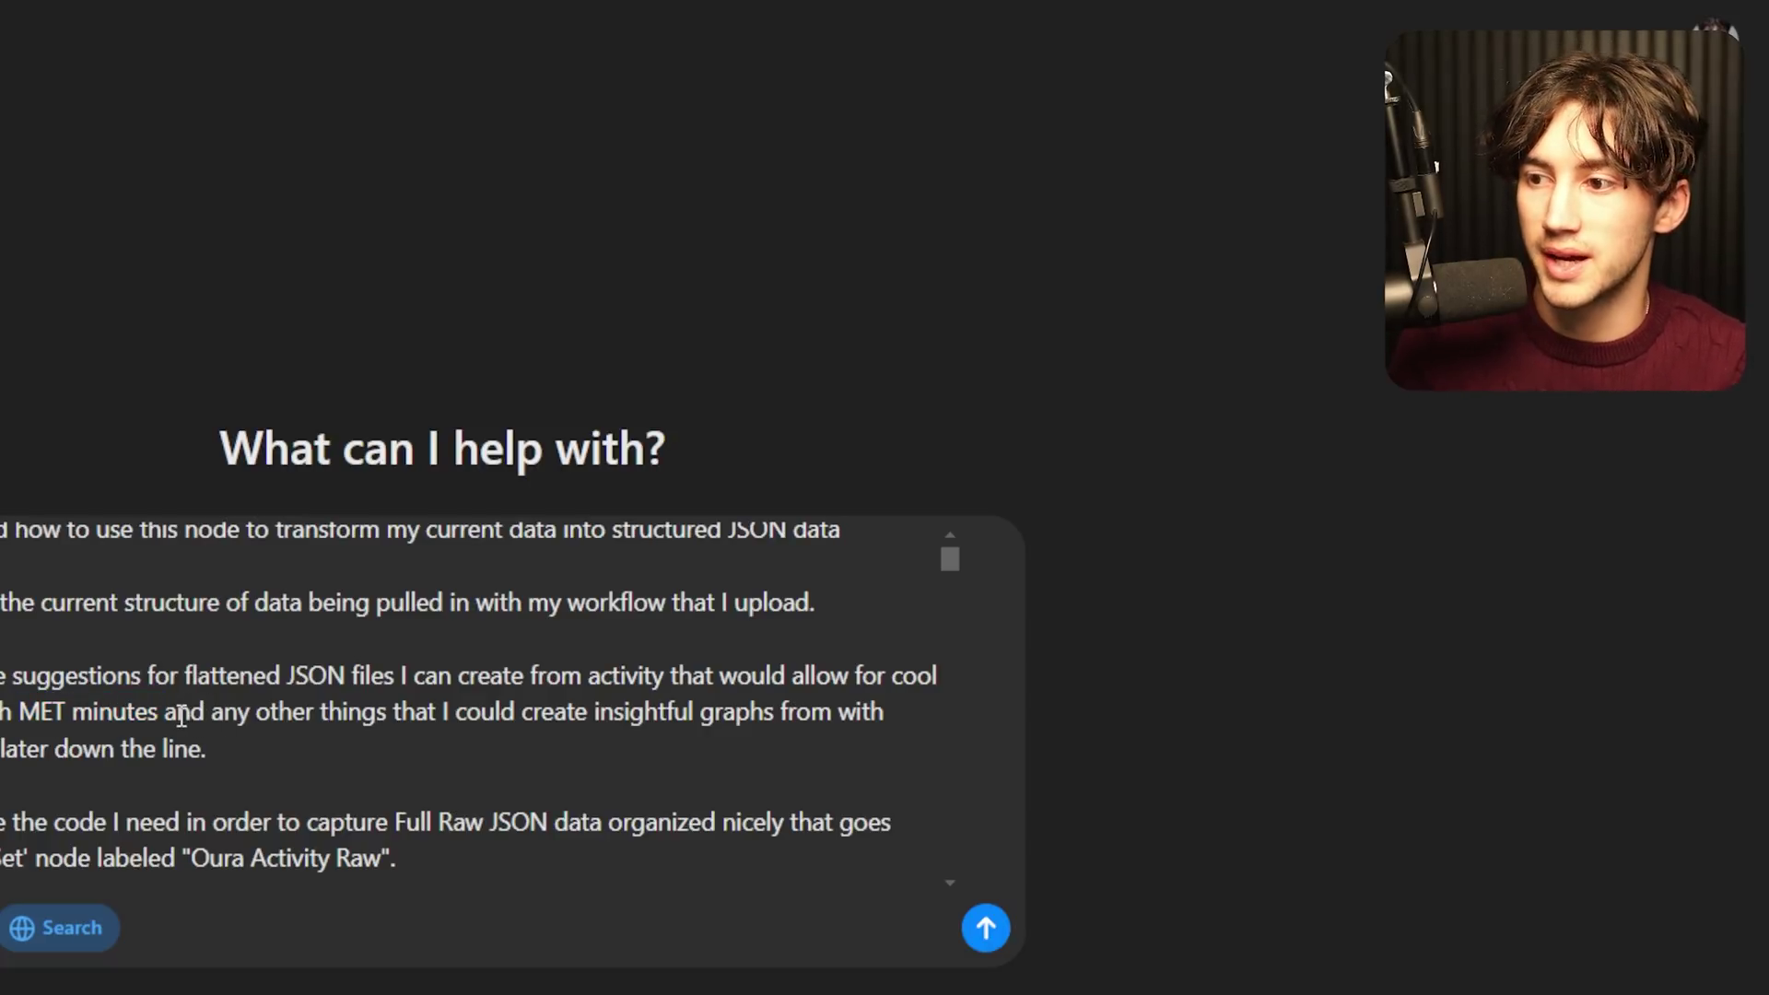
{"action": "left_click_drag", "start_coordinate": [182, 716], "coordinate": [808, 714]}
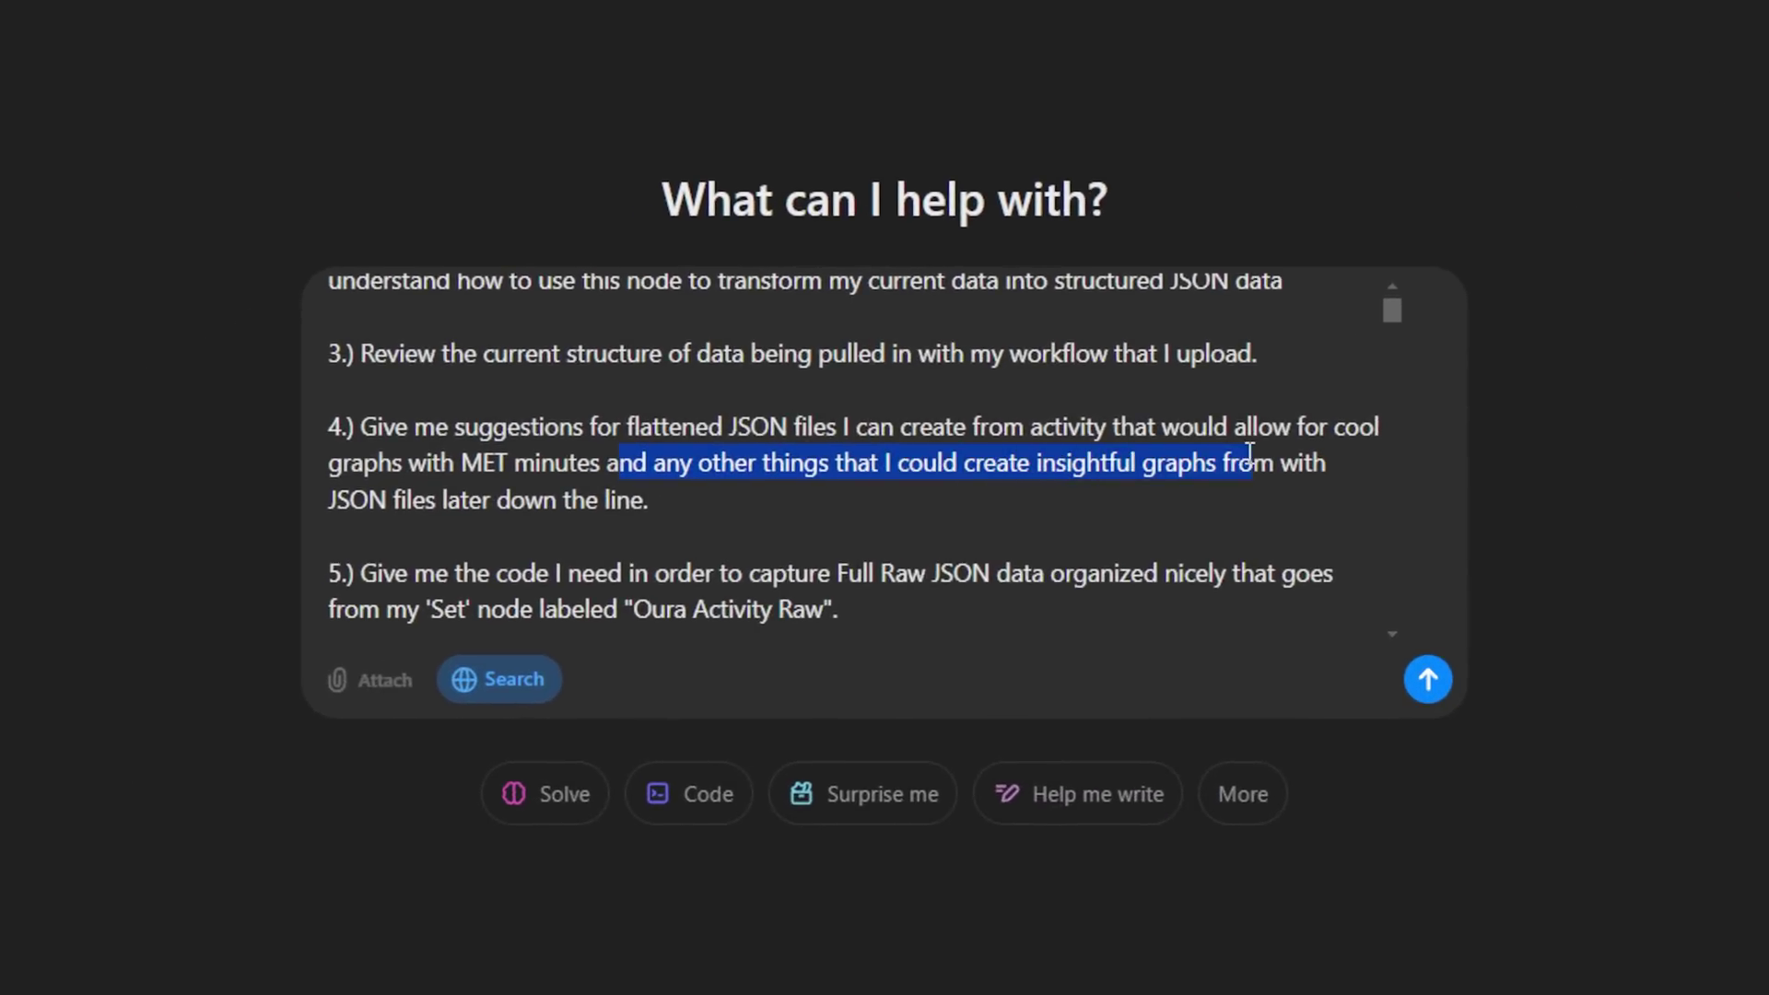
{"action": "left_click_drag", "start_coordinate": [336, 497], "coordinate": [645, 502]}
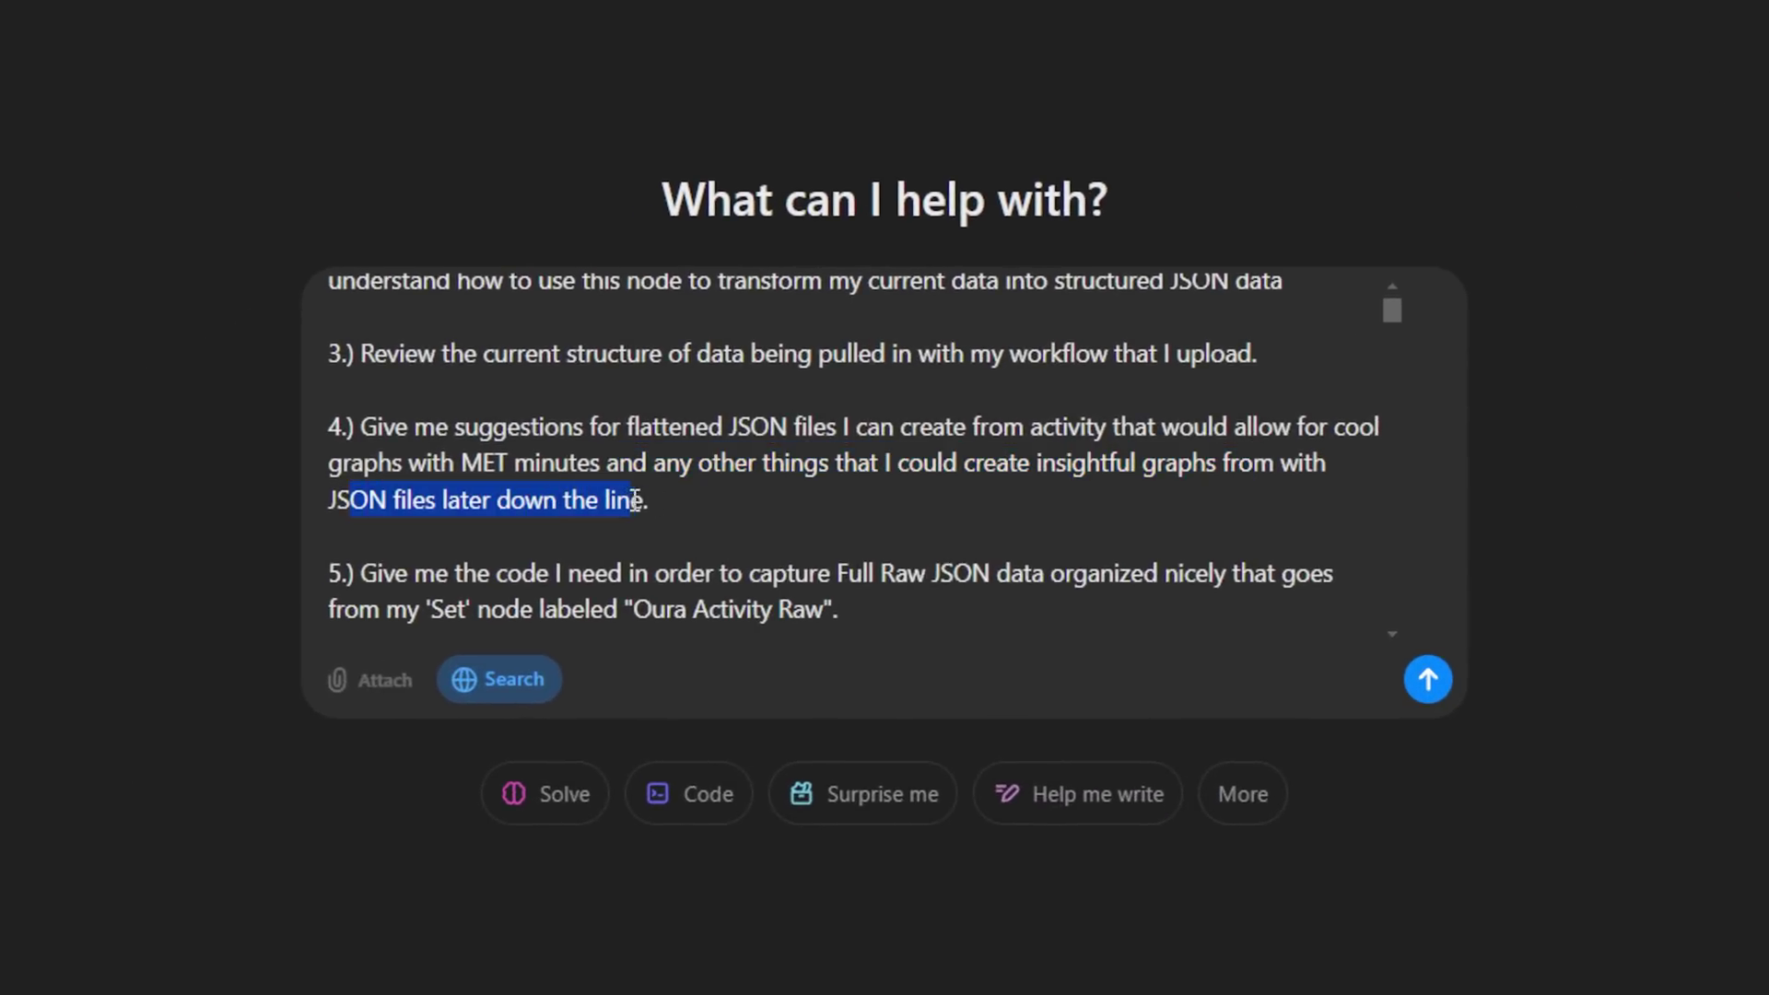
{"action": "left_click", "coordinate": [700, 506]}
- Review the prompt's fifth item requesting code to capture full raw JSON data from the "Oura Activity Raw" Set node
{"action": "scroll", "coordinate": [700, 507], "scroll_direction": "down", "scroll_amount": 3}
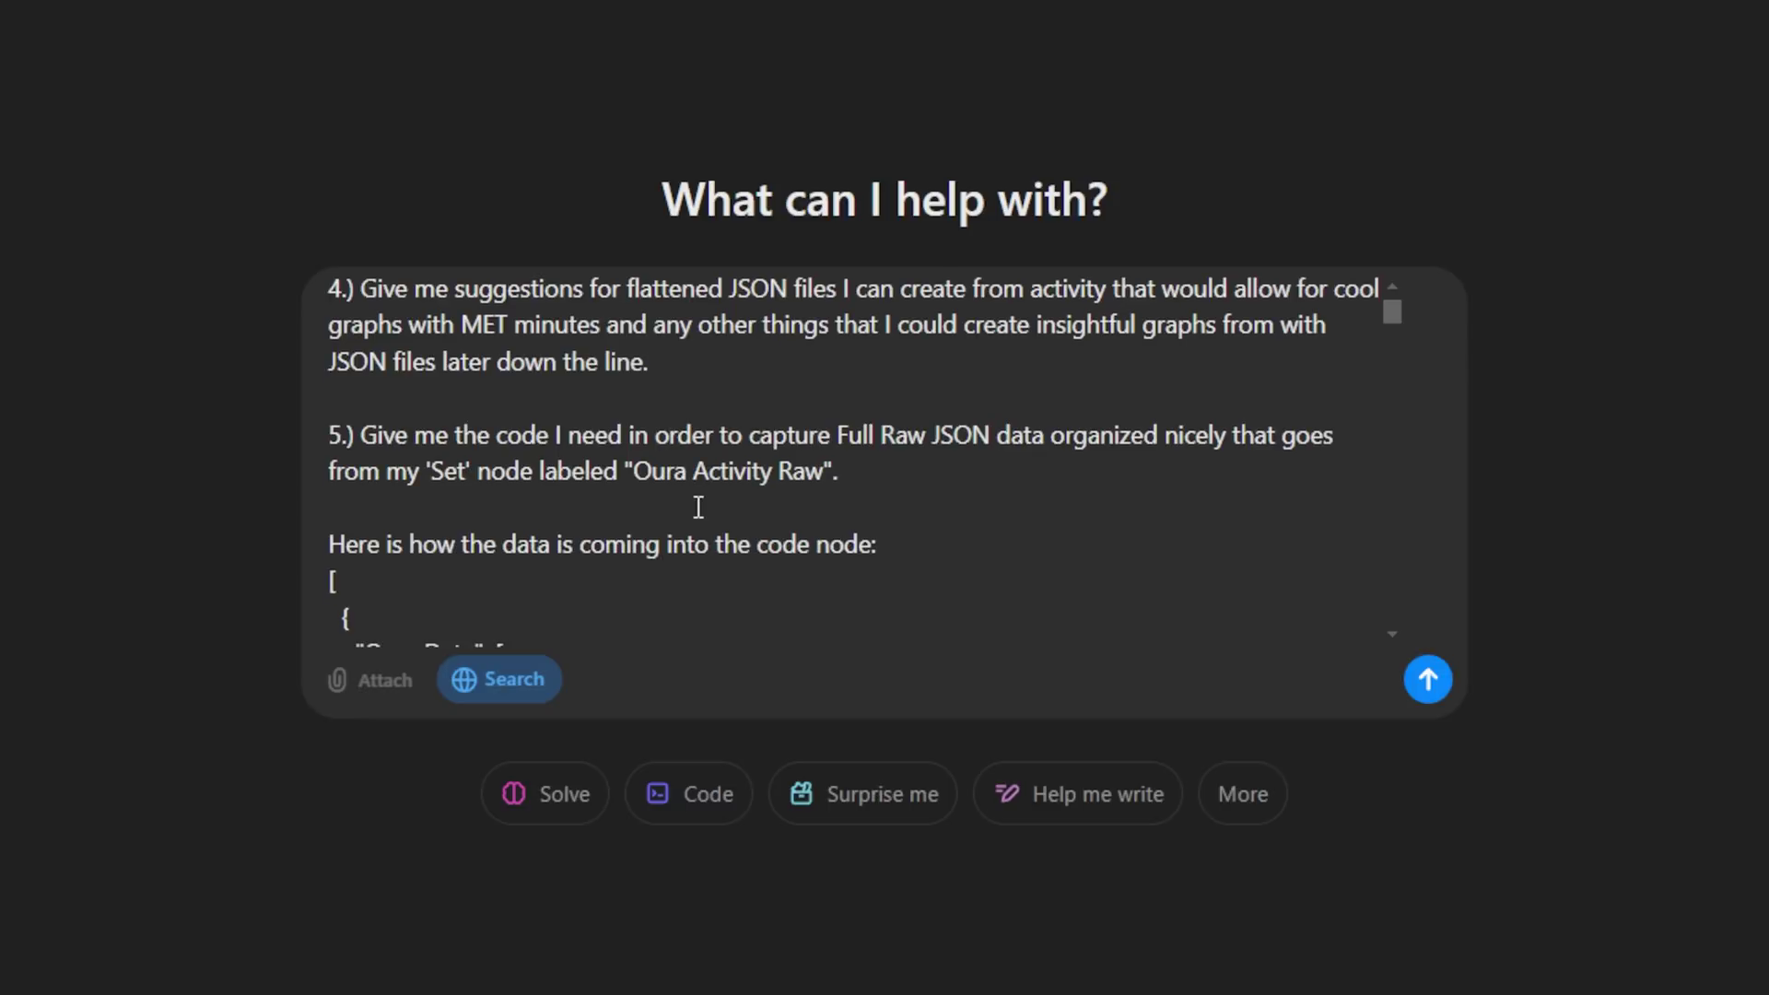
{"action": "left_click_drag", "start_coordinate": [371, 431], "coordinate": [1000, 429]}
{"action": "left_click", "coordinate": [1055, 433]}
{"action": "left_click_drag", "start_coordinate": [1114, 433], "coordinate": [1302, 436]}
{"action": "left_click_drag", "start_coordinate": [339, 479], "coordinate": [506, 475]}
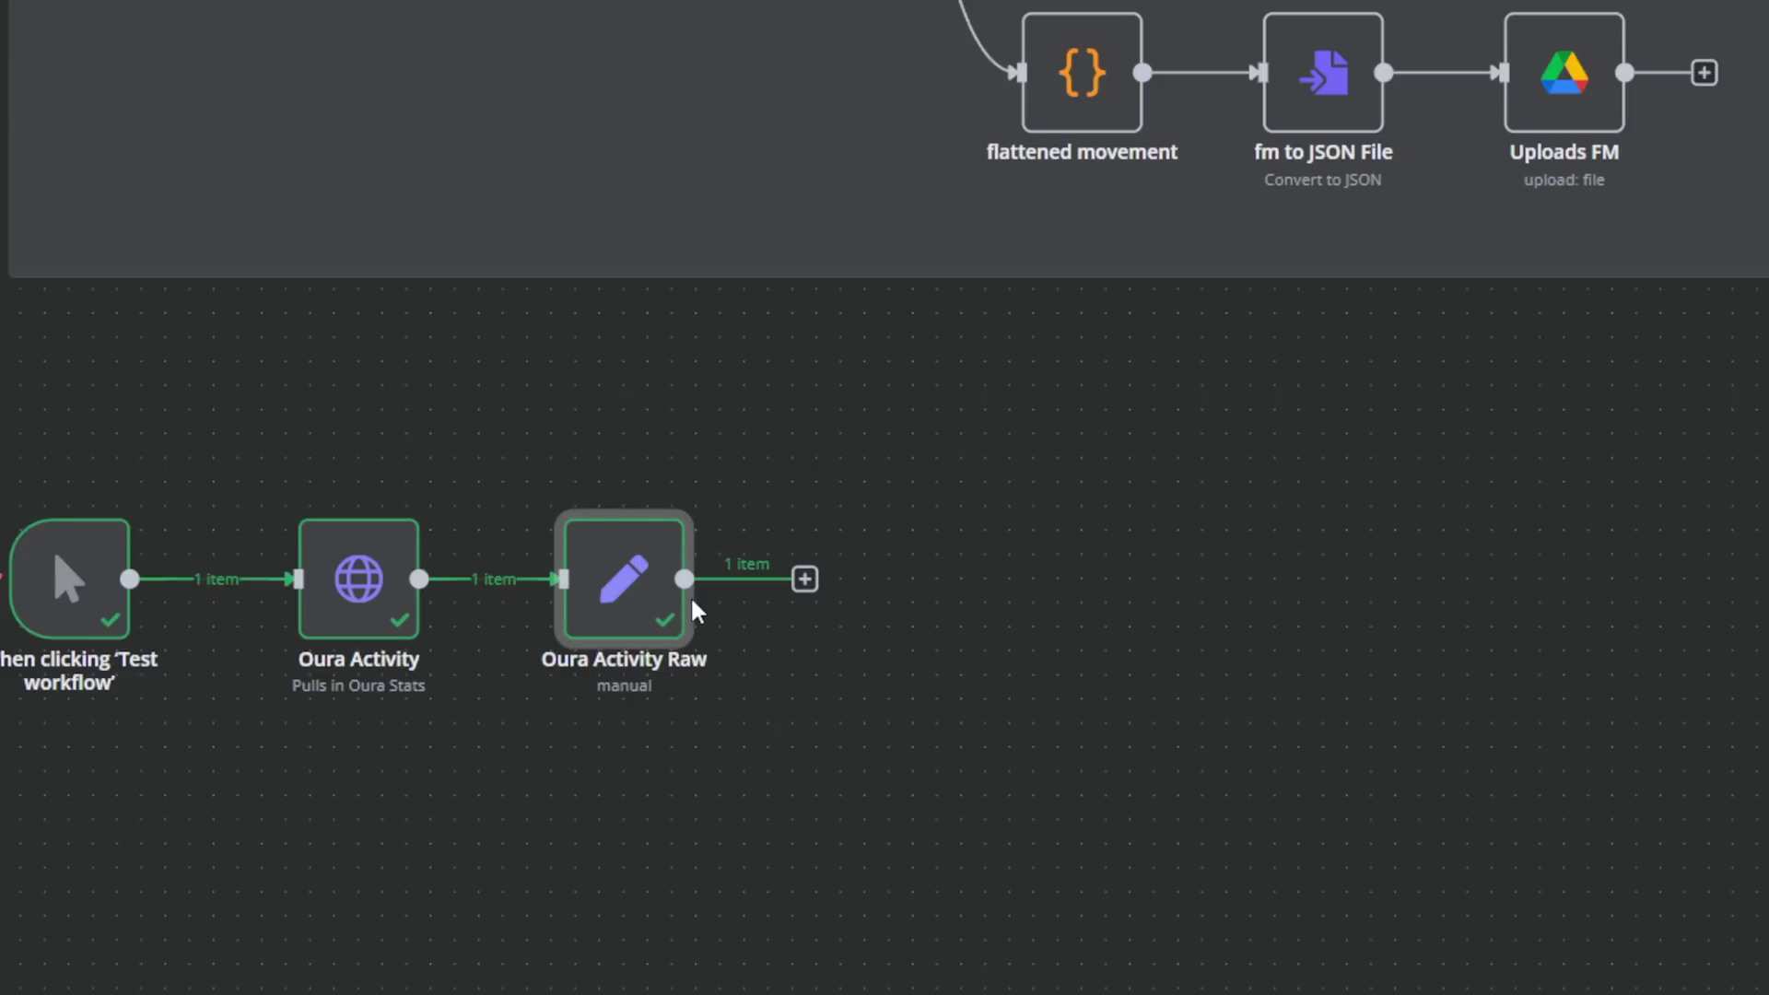
- In the n8n workflow, open the Oura Activity Raw node to examine its Oura Data field mapping, and return to the canvas
{"action": "scroll", "coordinate": [692, 608], "scroll_direction": "down", "scroll_amount": 3}
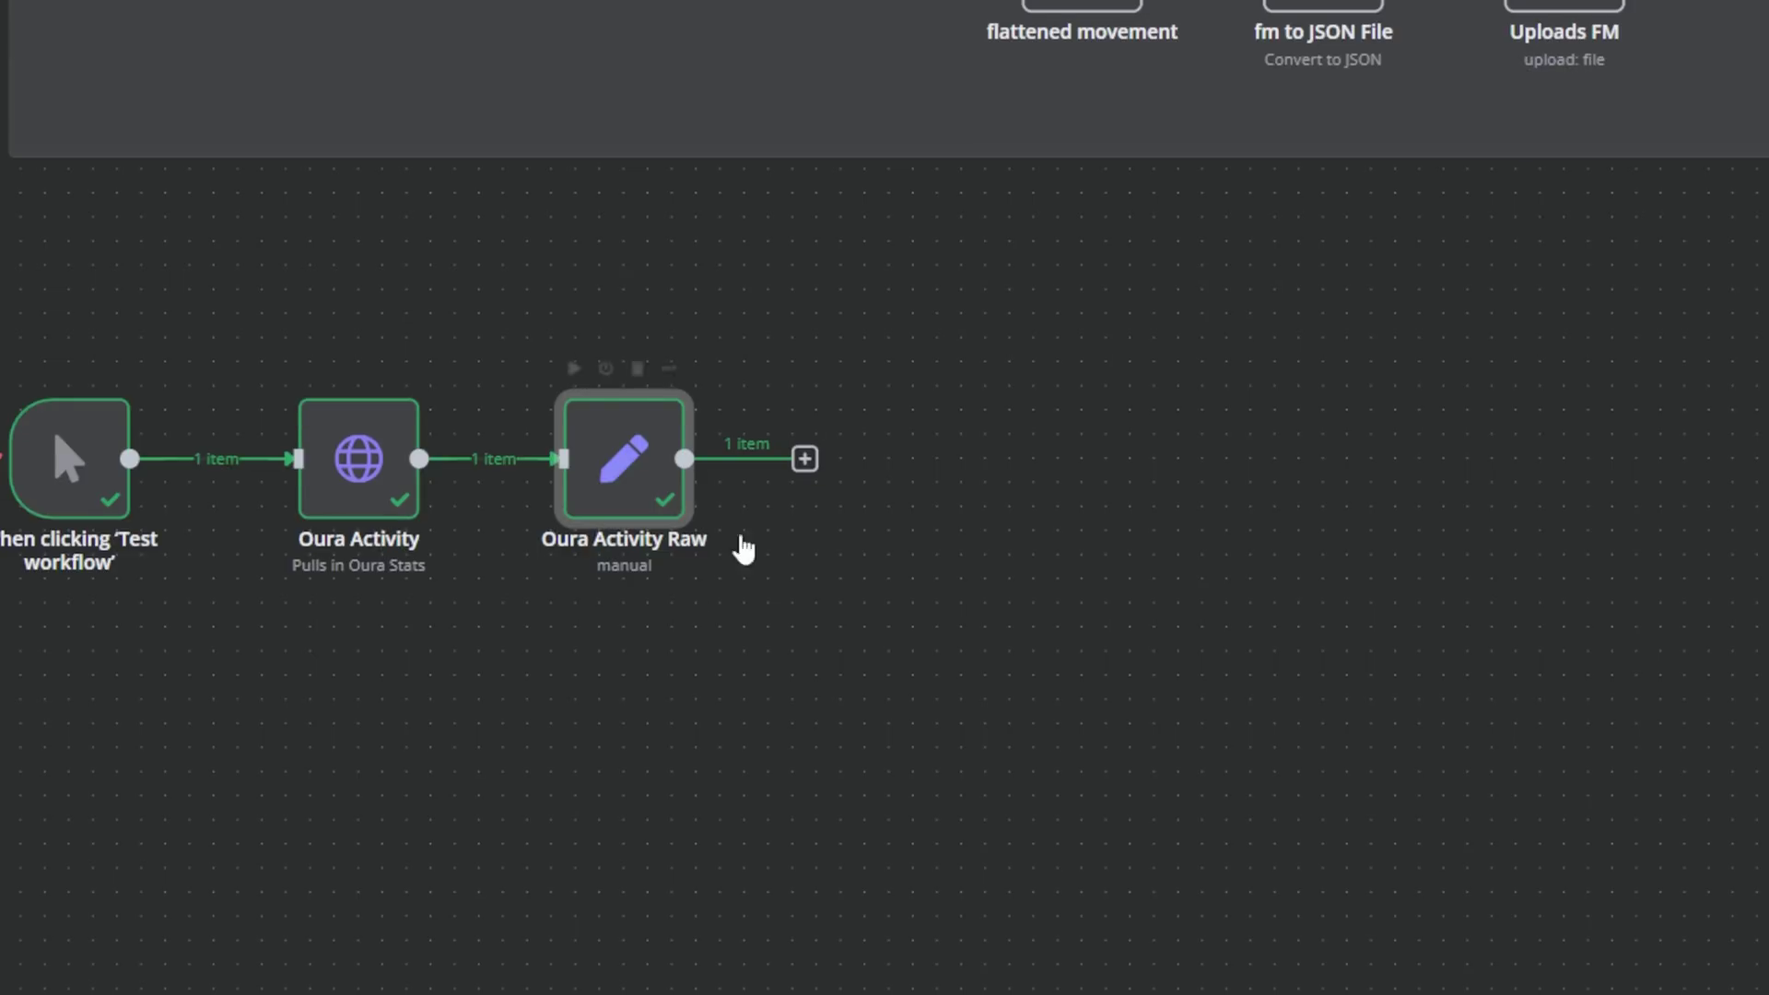
{"action": "left_click_drag", "start_coordinate": [627, 464], "coordinate": [689, 460]}
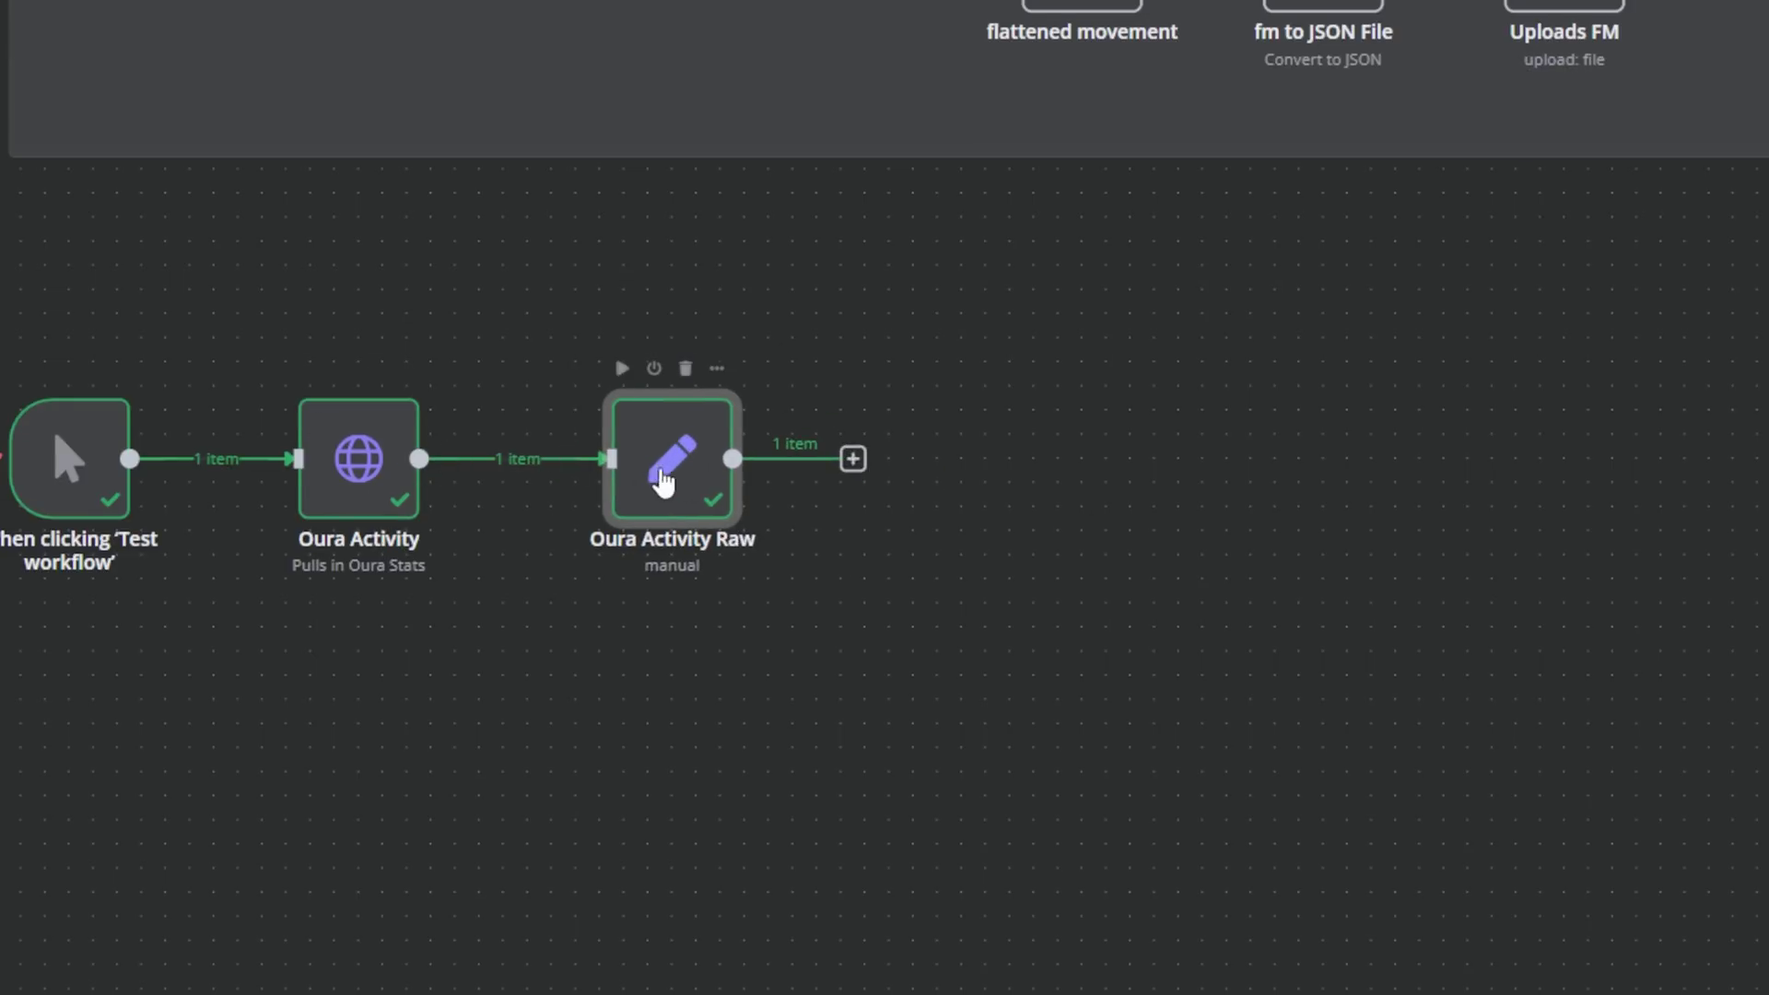
{"action": "double_click", "coordinate": [691, 483]}
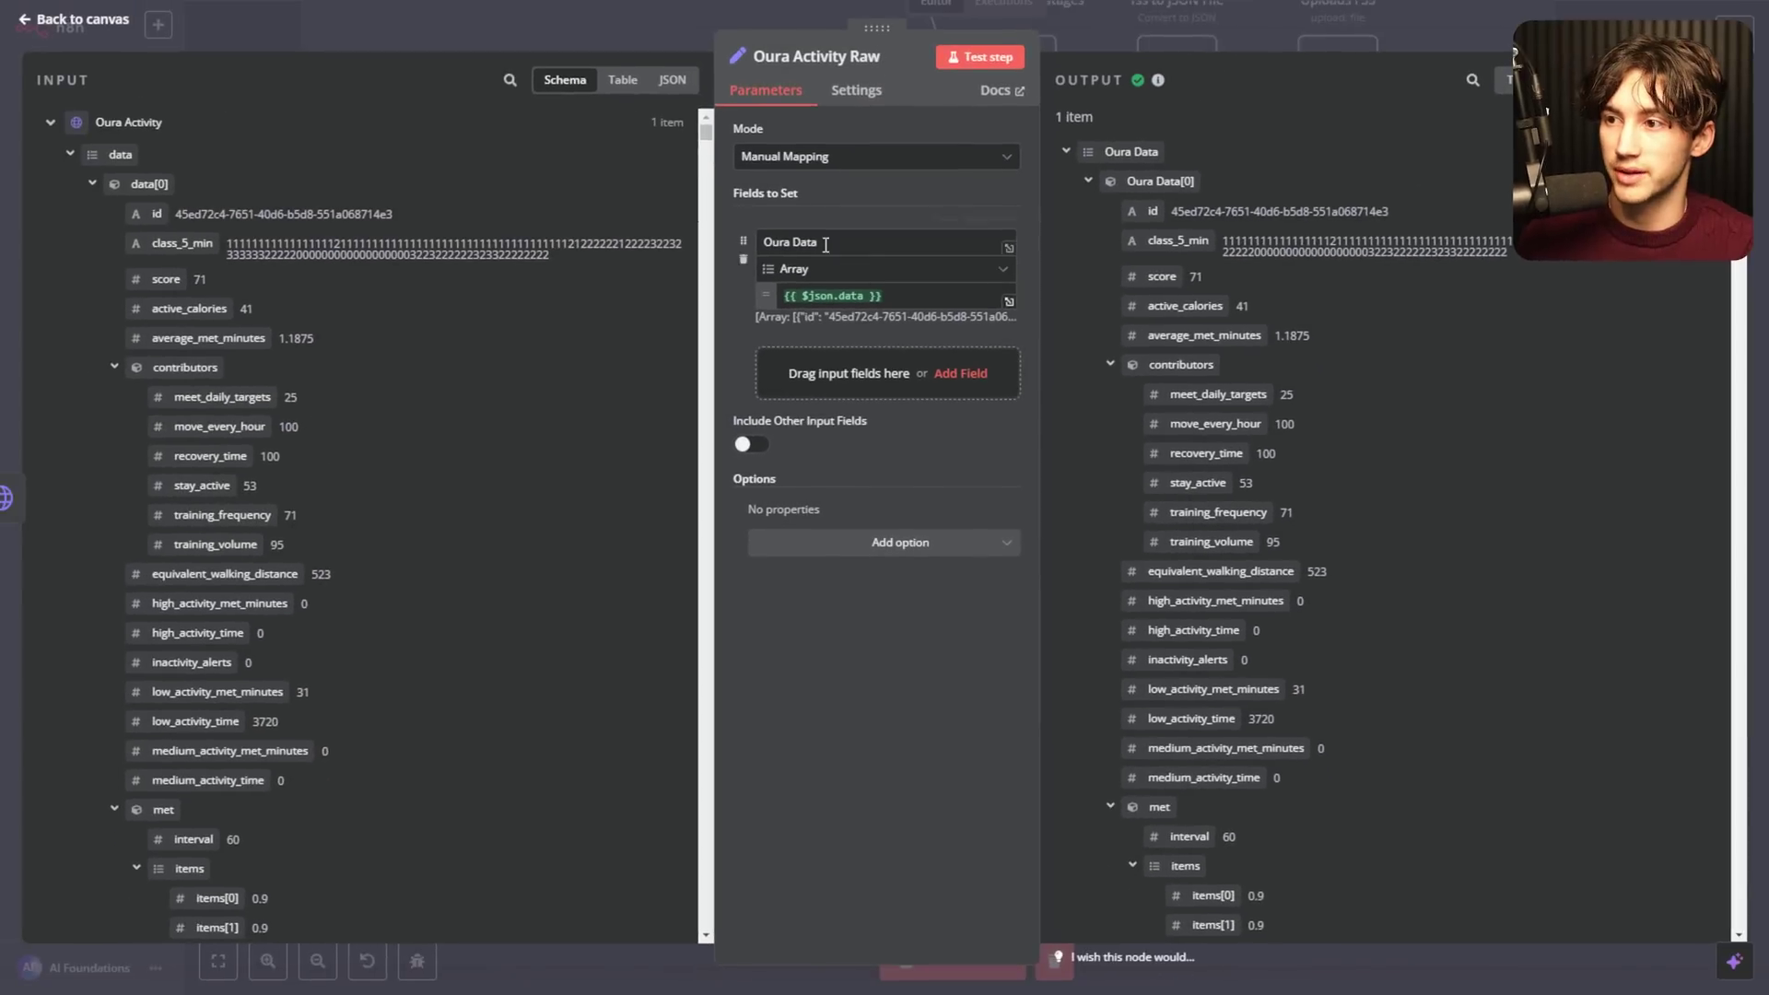
{"action": "left_click_drag", "start_coordinate": [788, 113], "coordinate": [673, 121]}
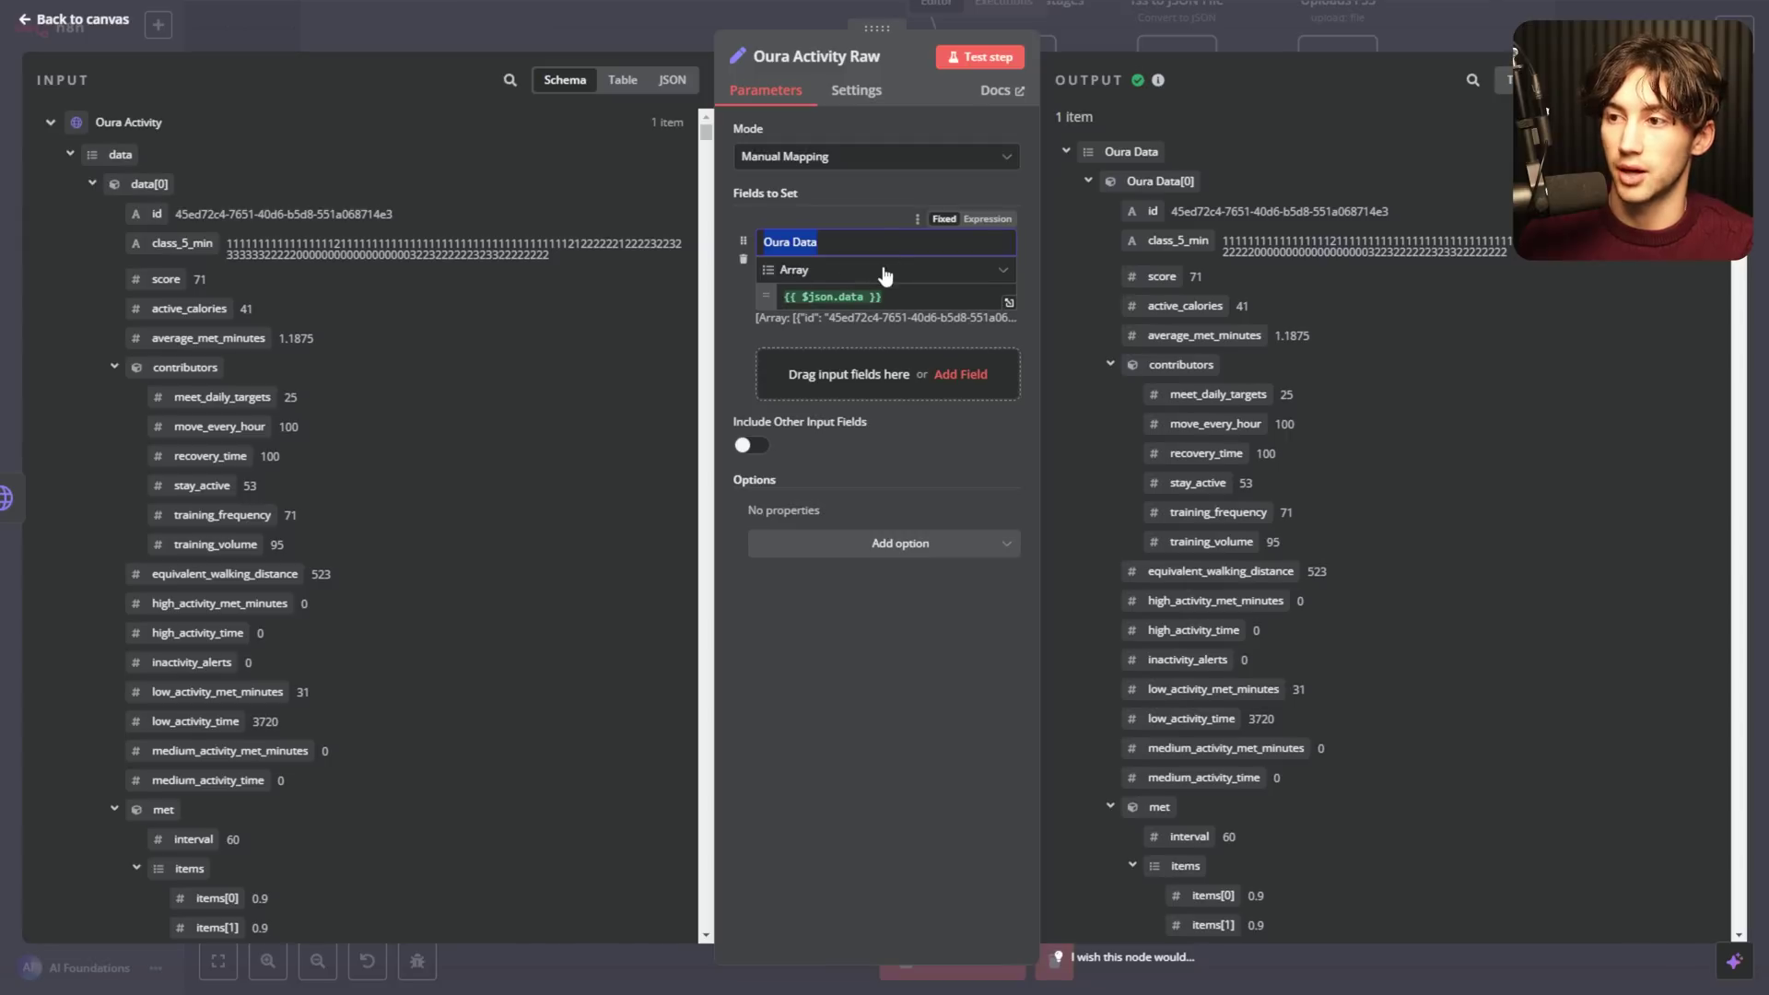
{"action": "left_click", "coordinate": [1130, 25]}
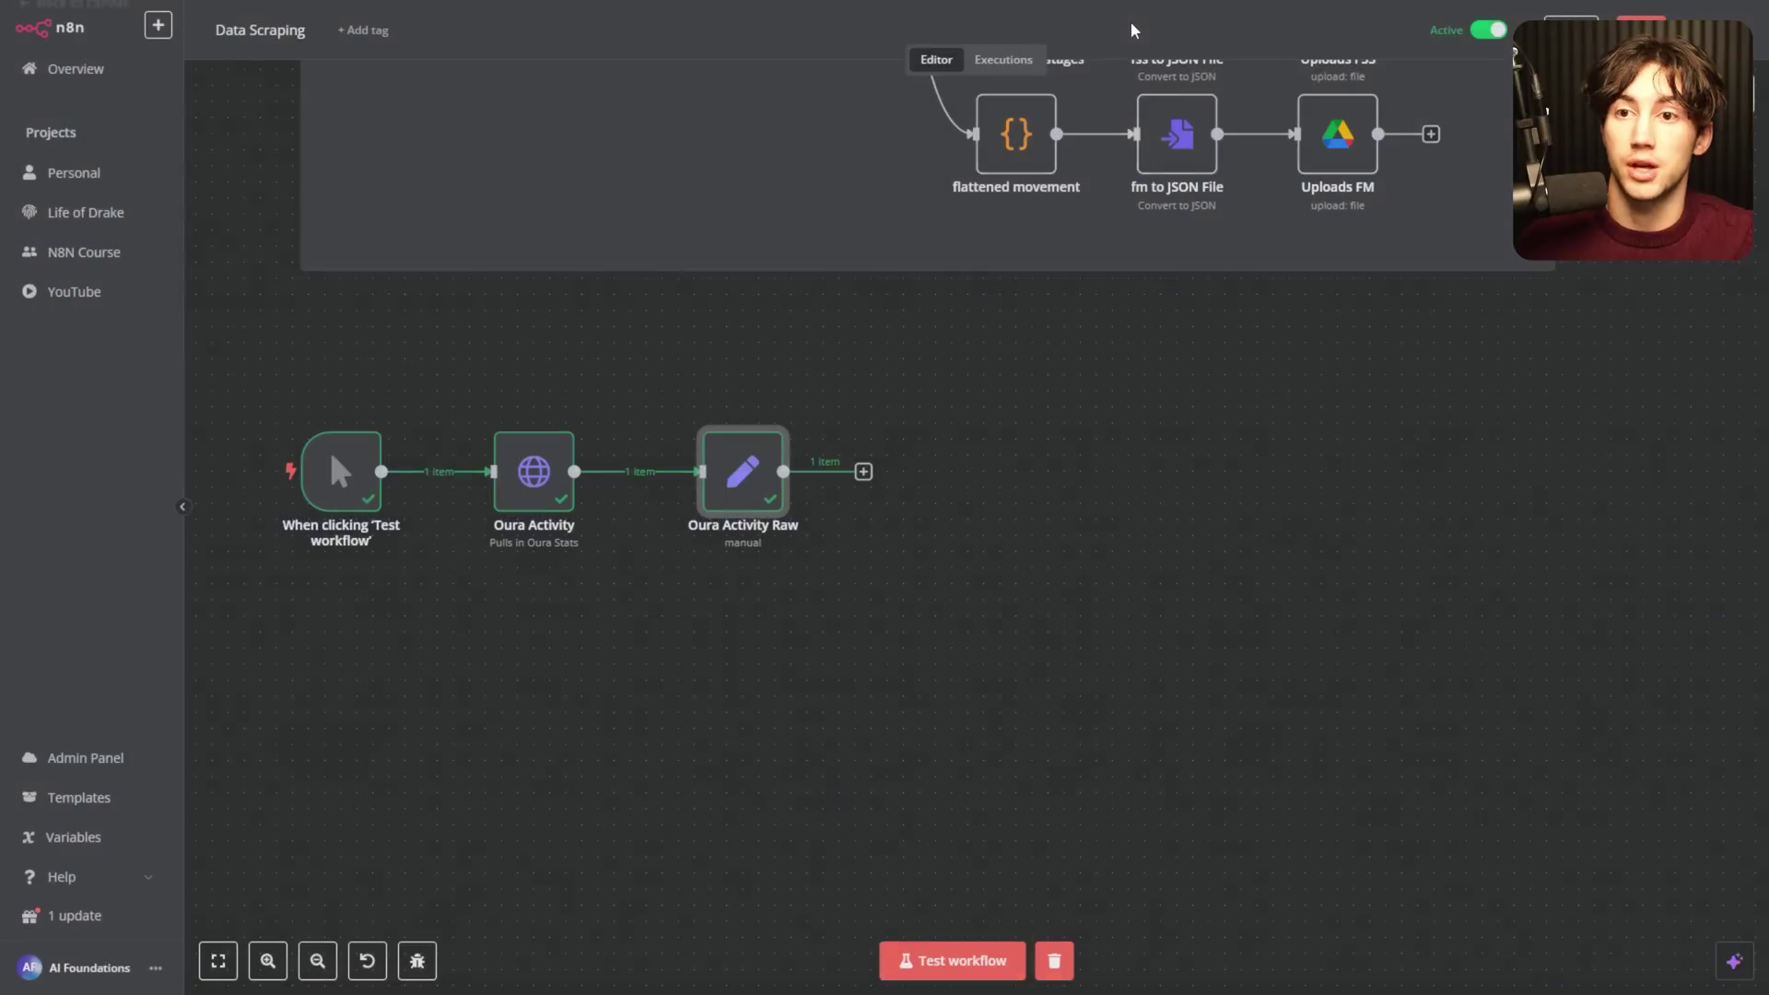
- Leave the full-screen view and move the Oura Activity Raw node slightly closer to the Oura Activity node
{"action": "key", "text": "F11"}
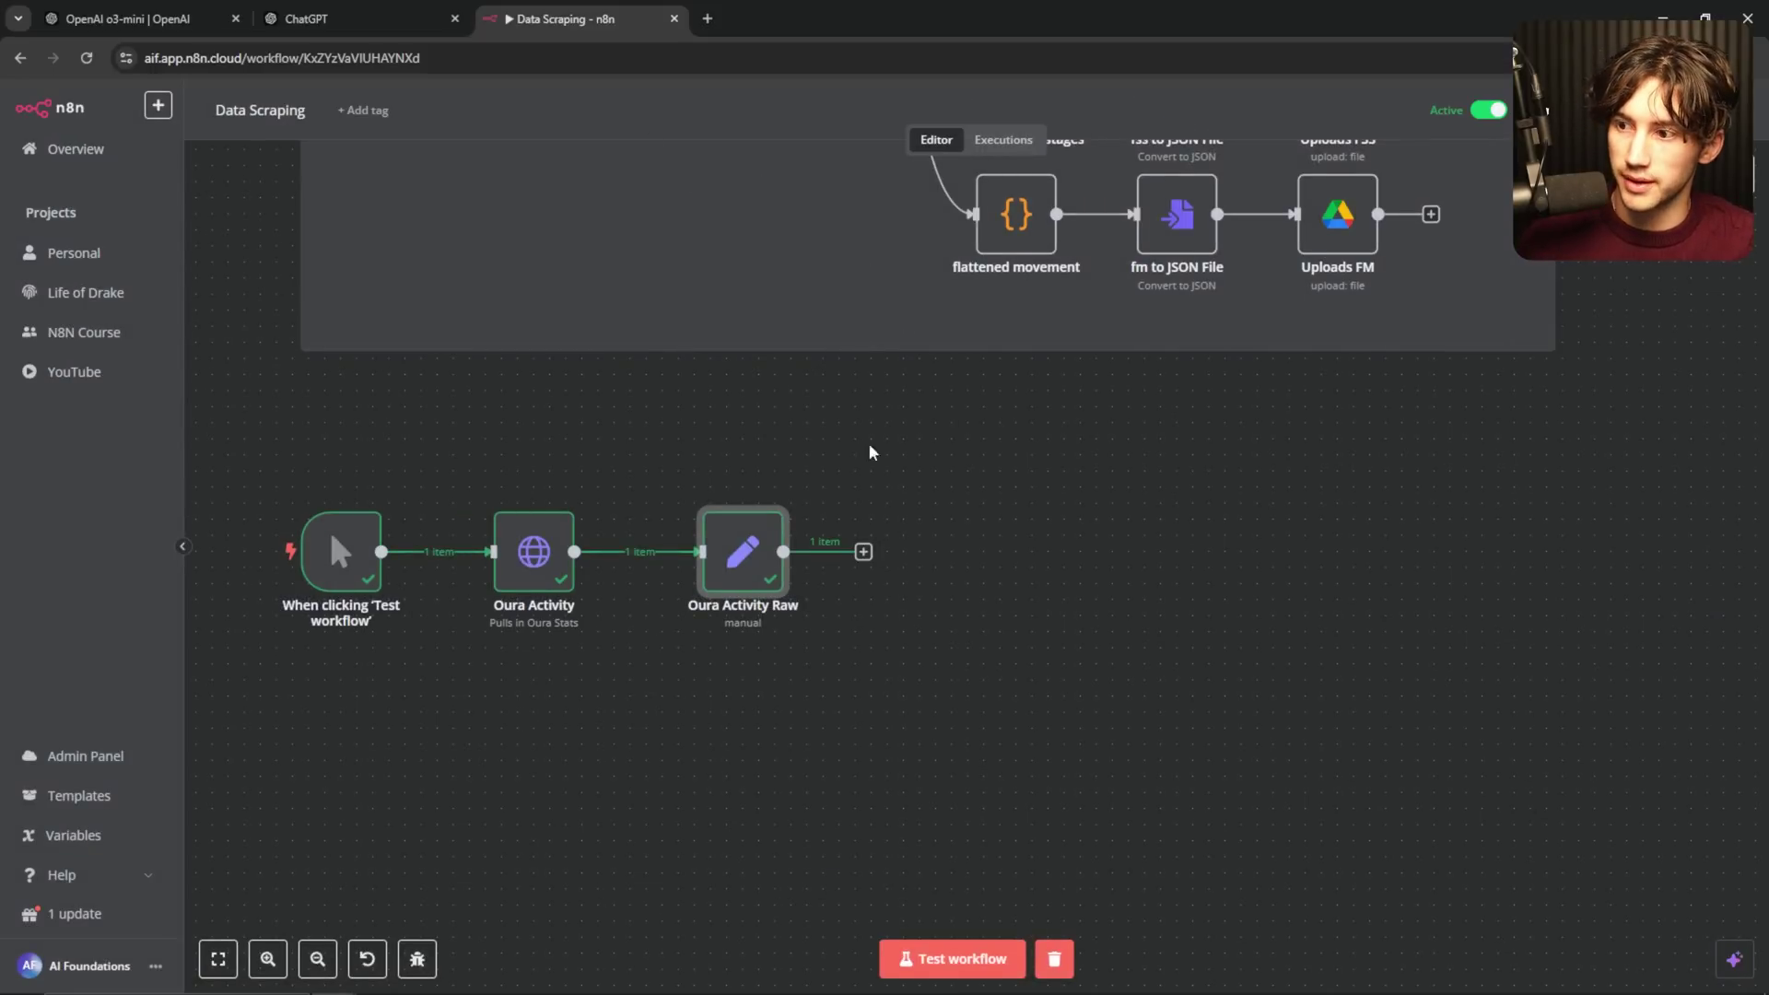
{"action": "mouse_move", "coordinate": [750, 538]}
{"action": "left_mouse_down"}
{"action": "mouse_move", "coordinate": [683, 504]}
{"action": "mouse_move", "coordinate": [730, 527]}
{"action": "mouse_move", "coordinate": [734, 554]}
{"action": "mouse_move", "coordinate": [745, 535]}
{"action": "mouse_move", "coordinate": [701, 523]}
{"action": "mouse_move", "coordinate": [701, 539]}
{"action": "mouse_move", "coordinate": [750, 537]}
{"action": "left_mouse_up"}
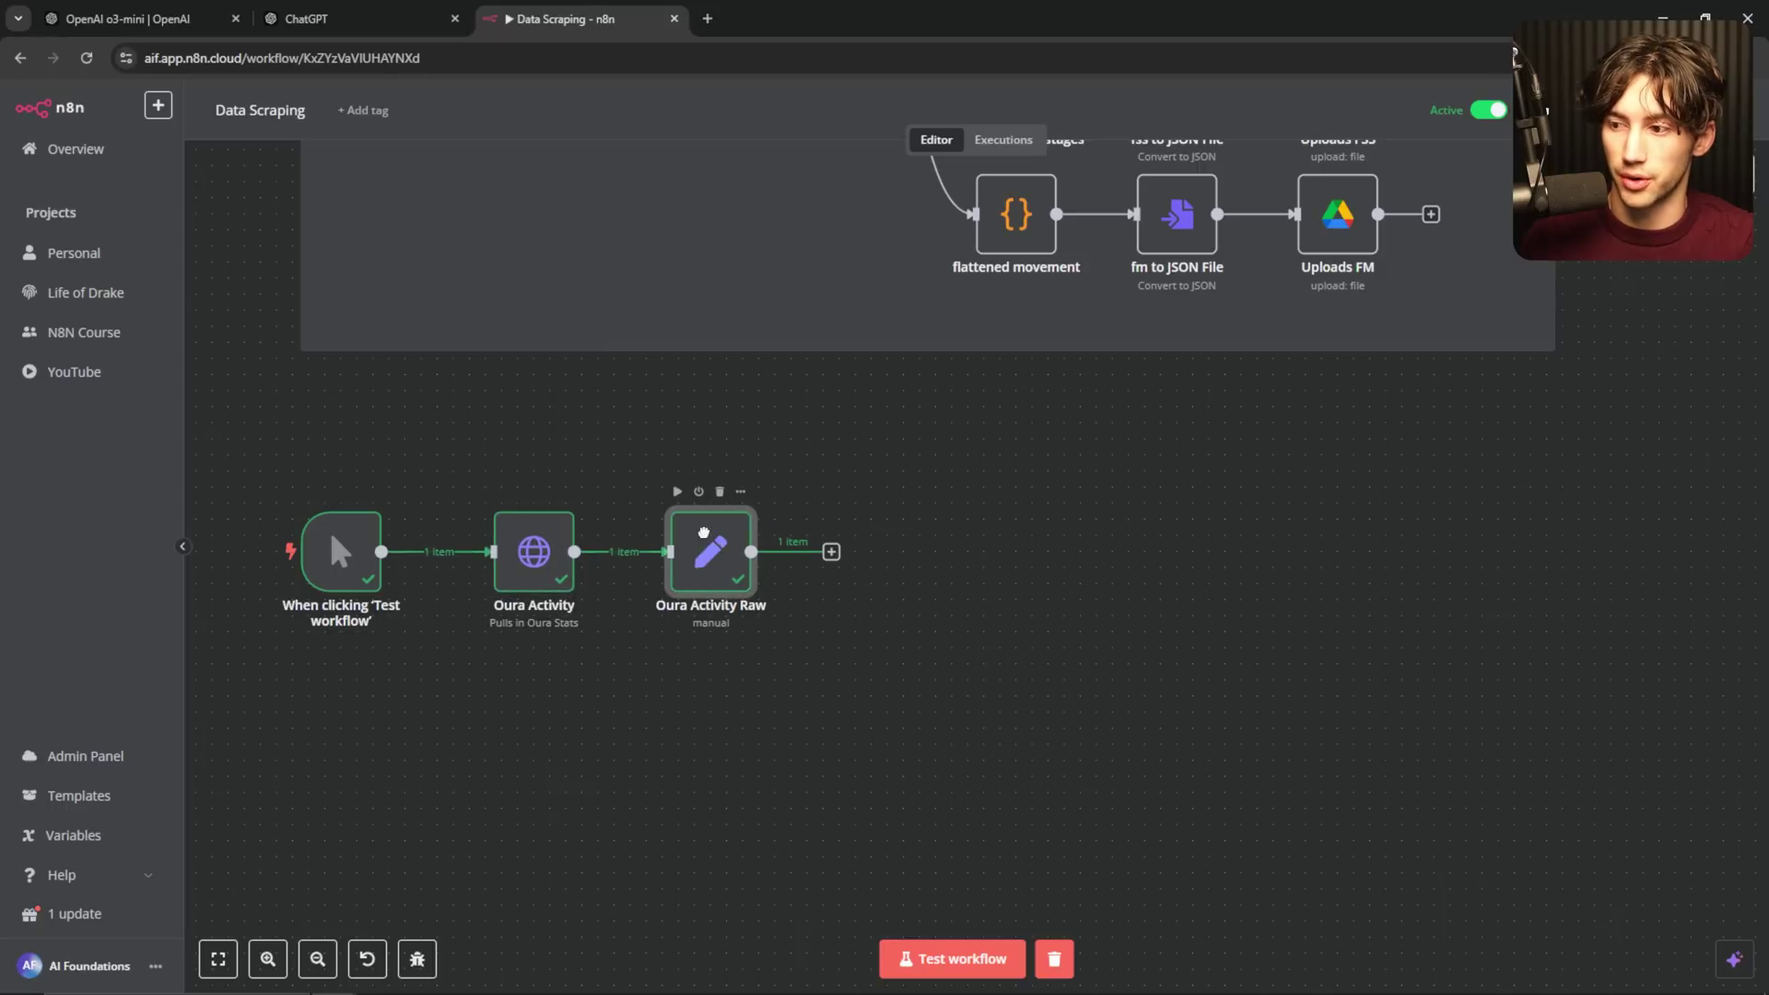
- Return to the ChatGPT prompt and review its fifth item and the start of the incoming code node data in full screen
{"action": "left_click", "coordinate": [364, 19]}
{"action": "left_click", "coordinate": [831, 533]}
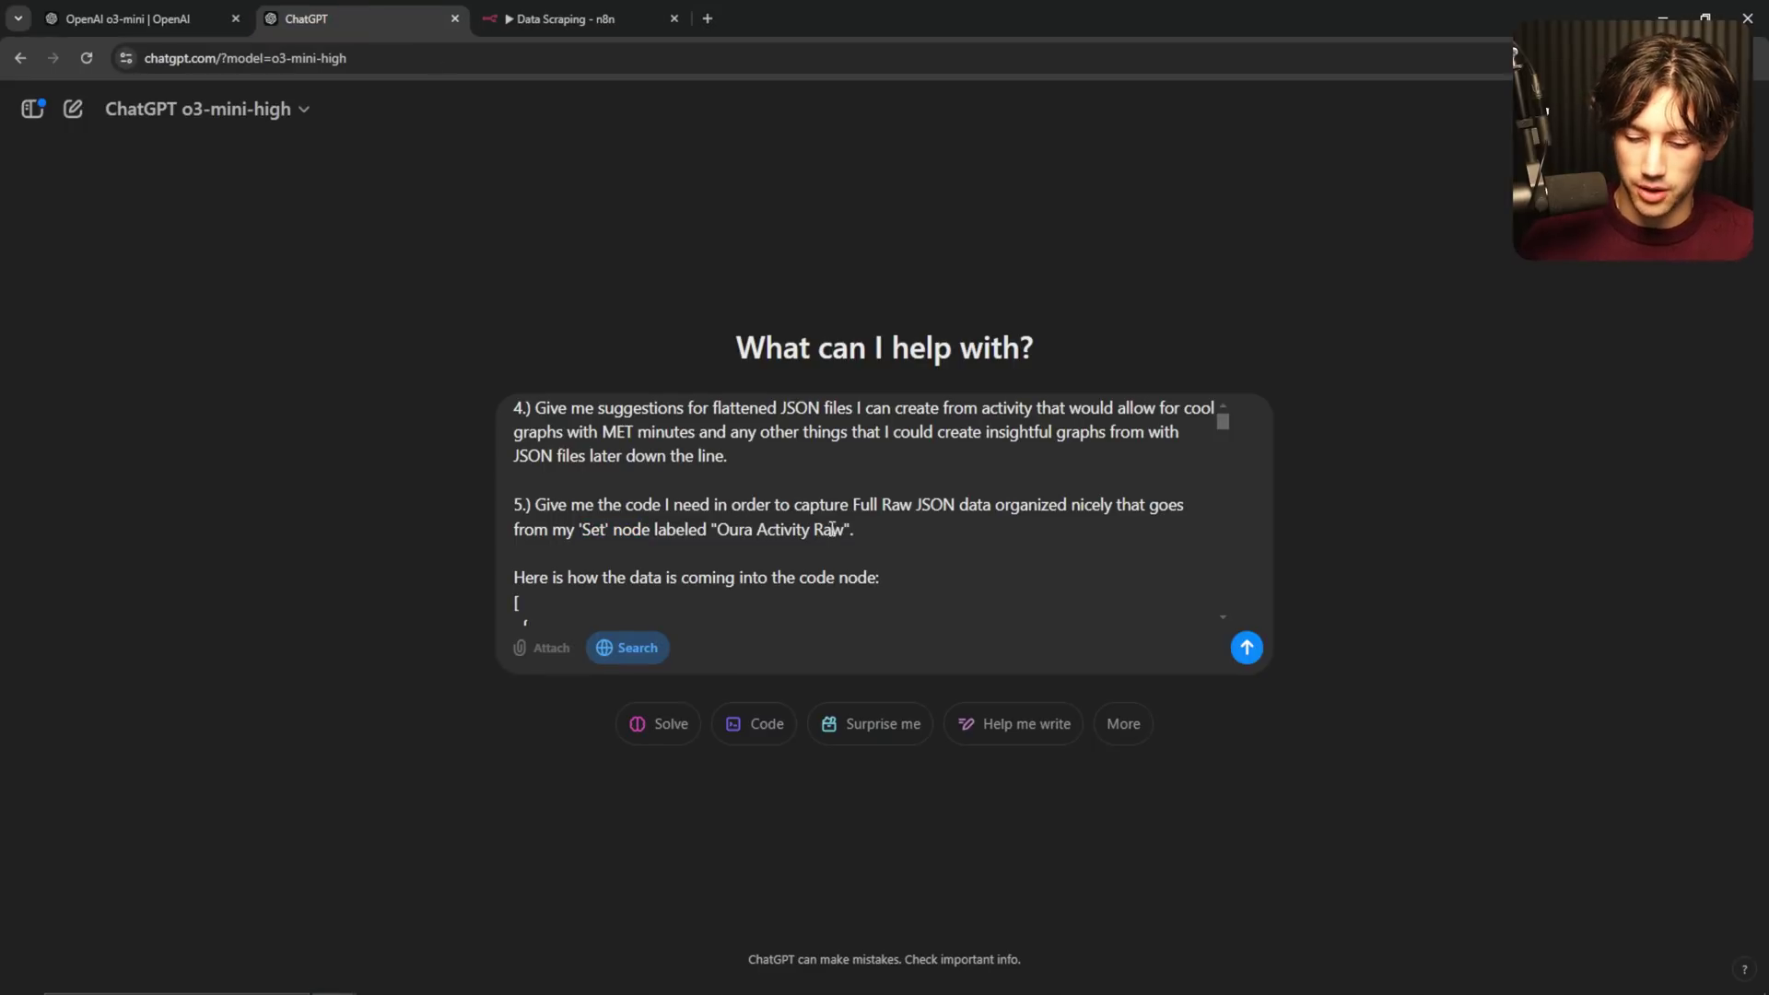
{"action": "key", "text": "F11"}
{"action": "scroll", "coordinate": [613, 519], "scroll_direction": "down", "scroll_amount": 1}
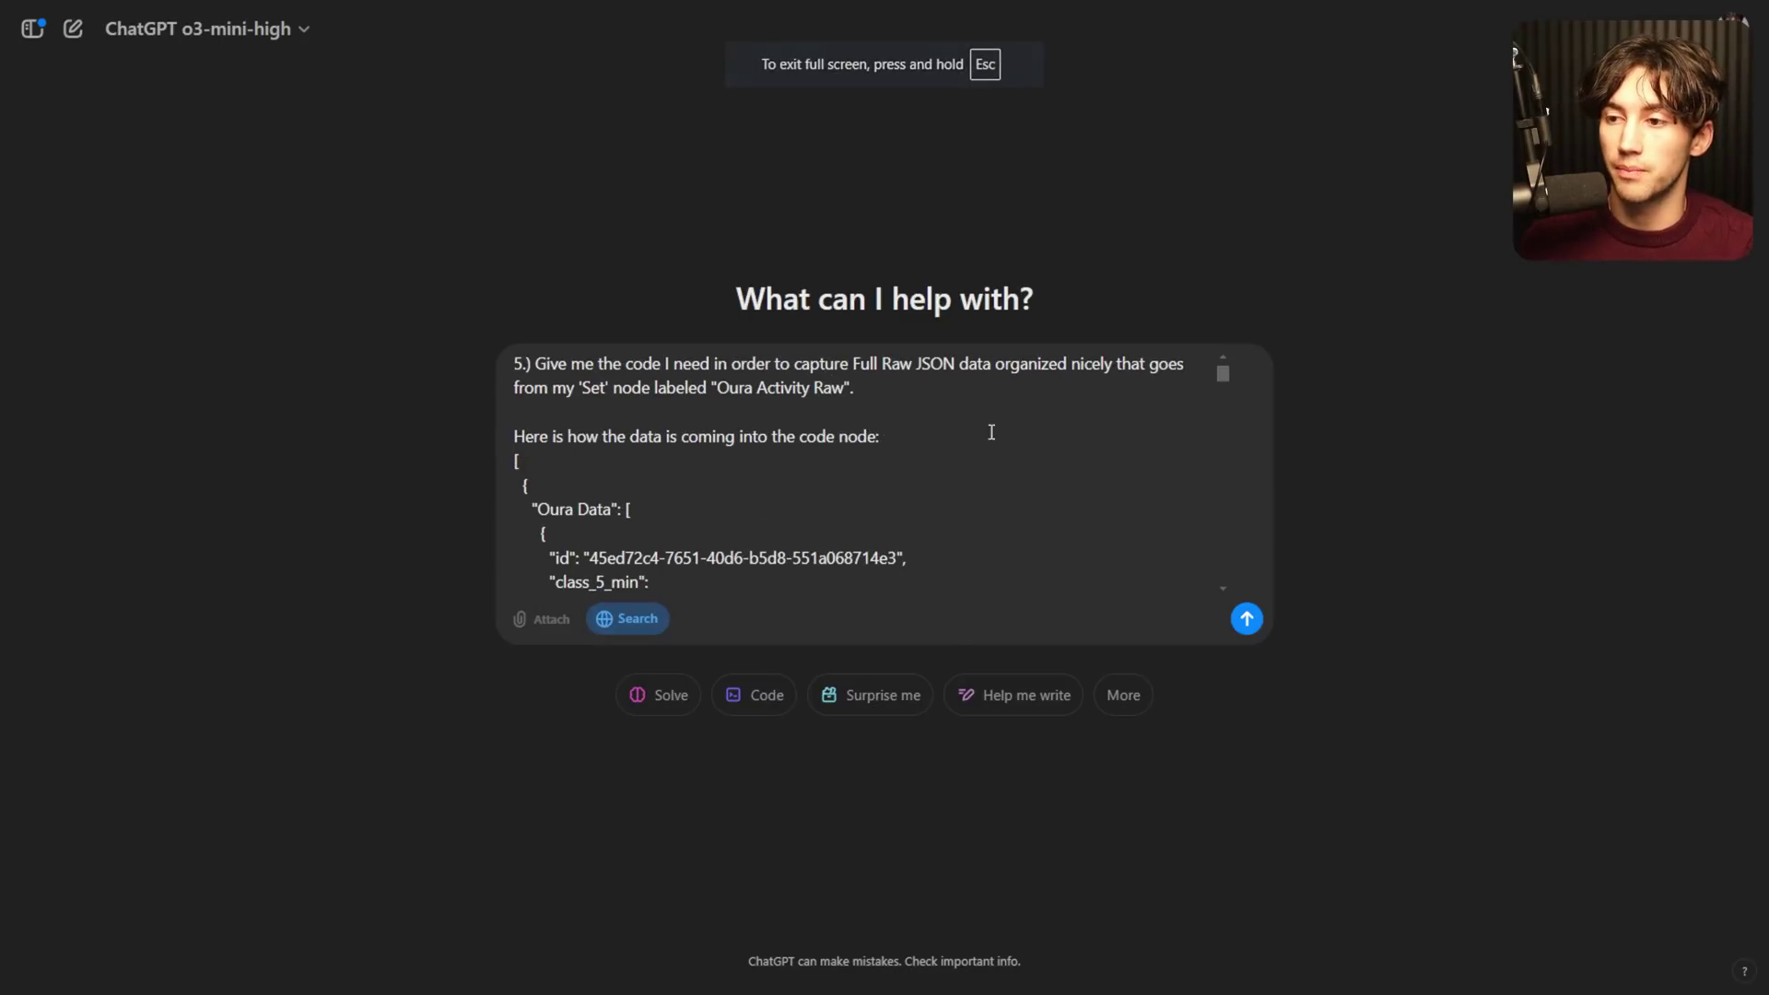
- Switch to the n8n workflow and move the Oura Activity Raw node slightly farther from the Oura Activity node
{"action": "key", "text": "F11"}
{"action": "left_click", "coordinate": [610, 17]}
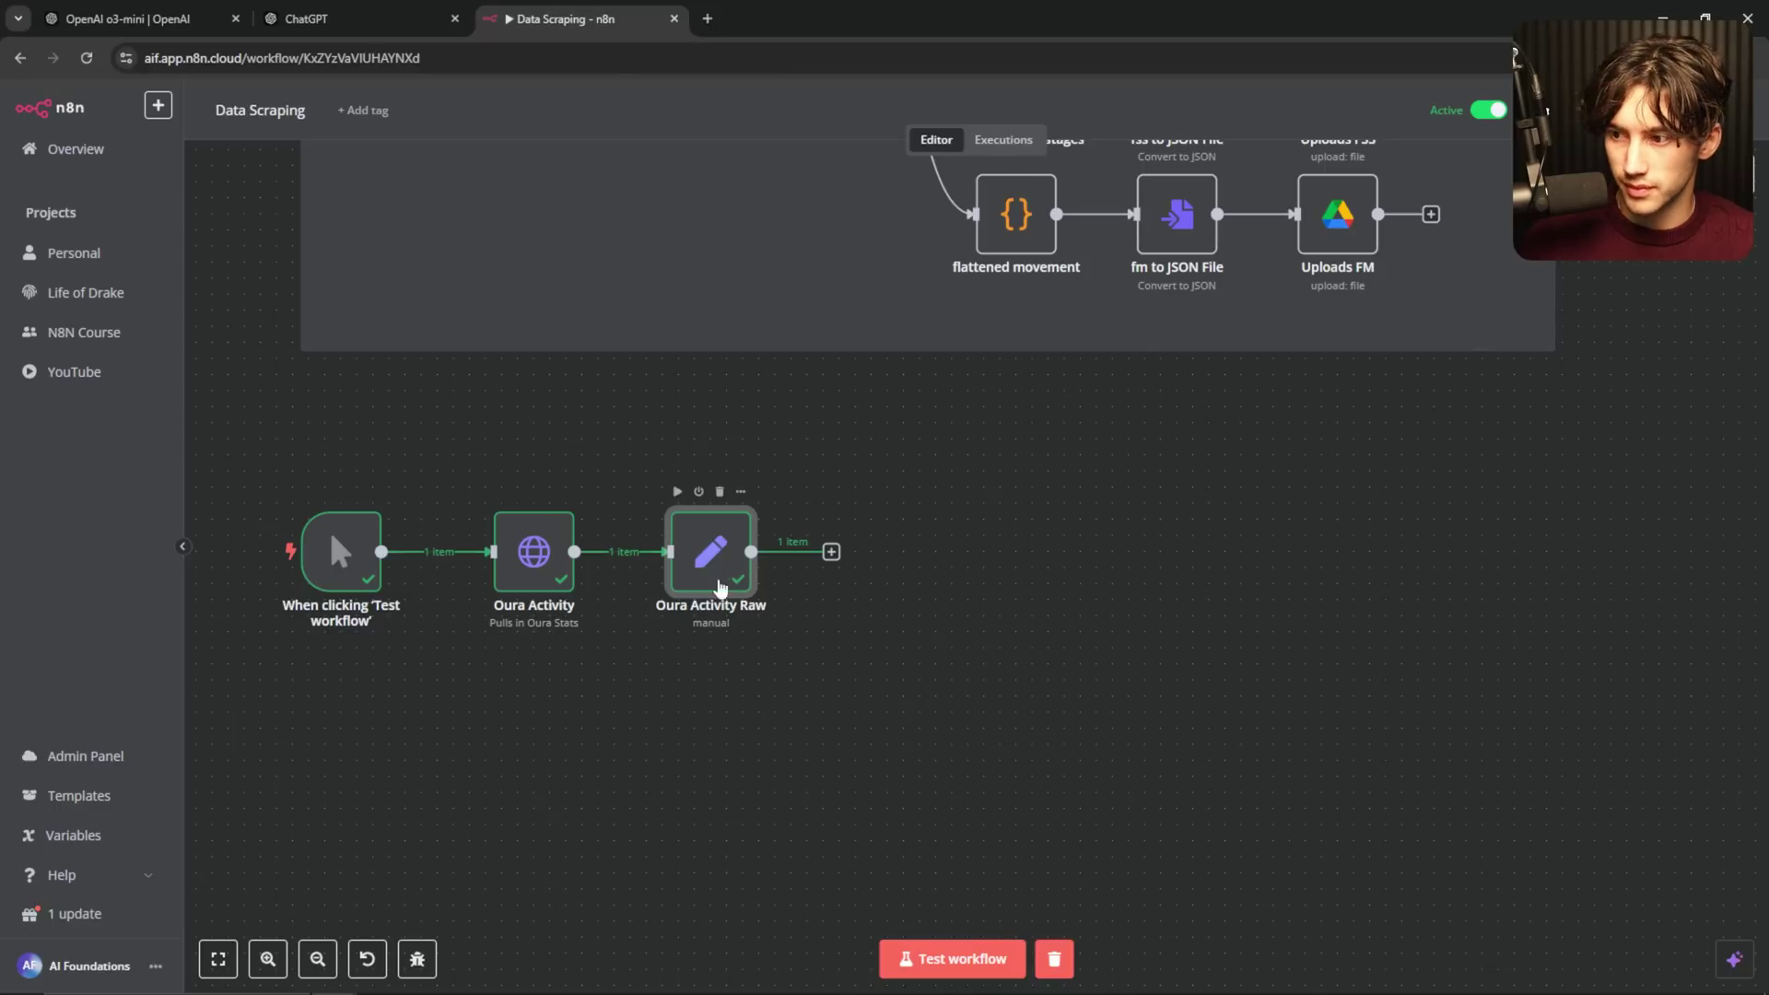
{"action": "mouse_move", "coordinate": [723, 571]}
{"action": "left_mouse_down"}
{"action": "mouse_move", "coordinate": [814, 563]}
{"action": "mouse_move", "coordinate": [763, 544]}
{"action": "mouse_move", "coordinate": [740, 570]}
{"action": "left_mouse_up"}
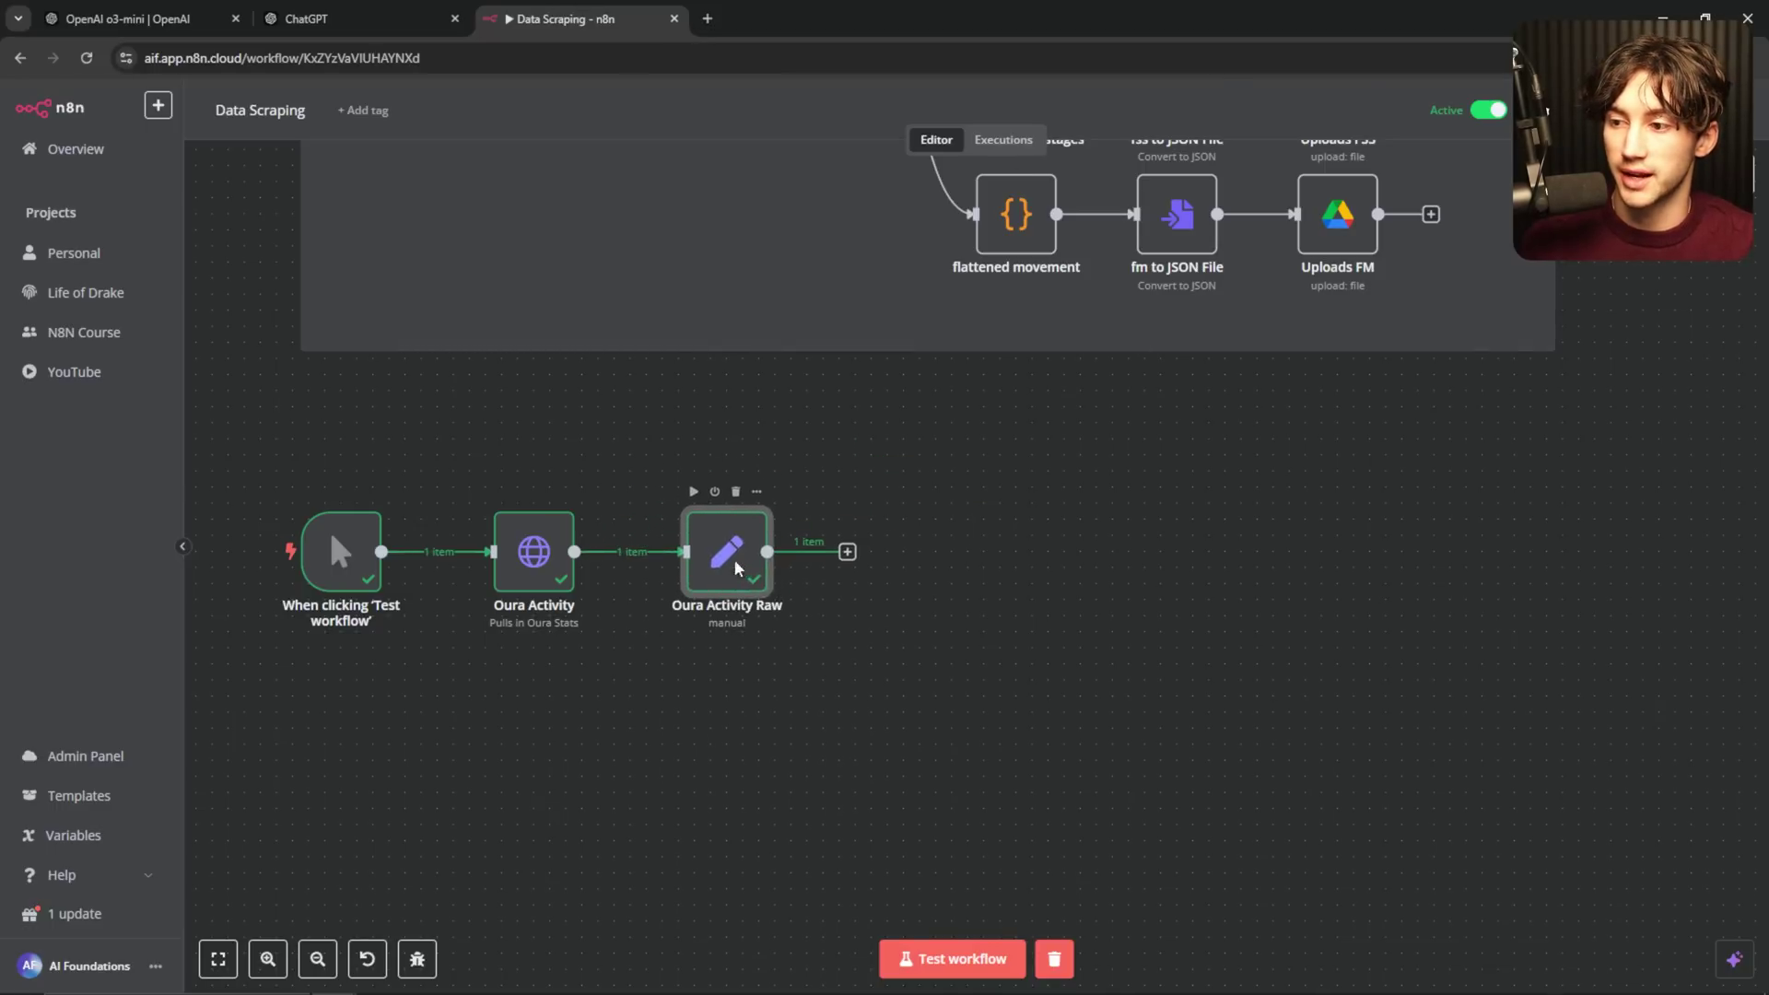
- Examine the Oura Activity Raw node's output in JSON edit mode, and close the node with output changes discarded
{"action": "double_click", "coordinate": [734, 561]}
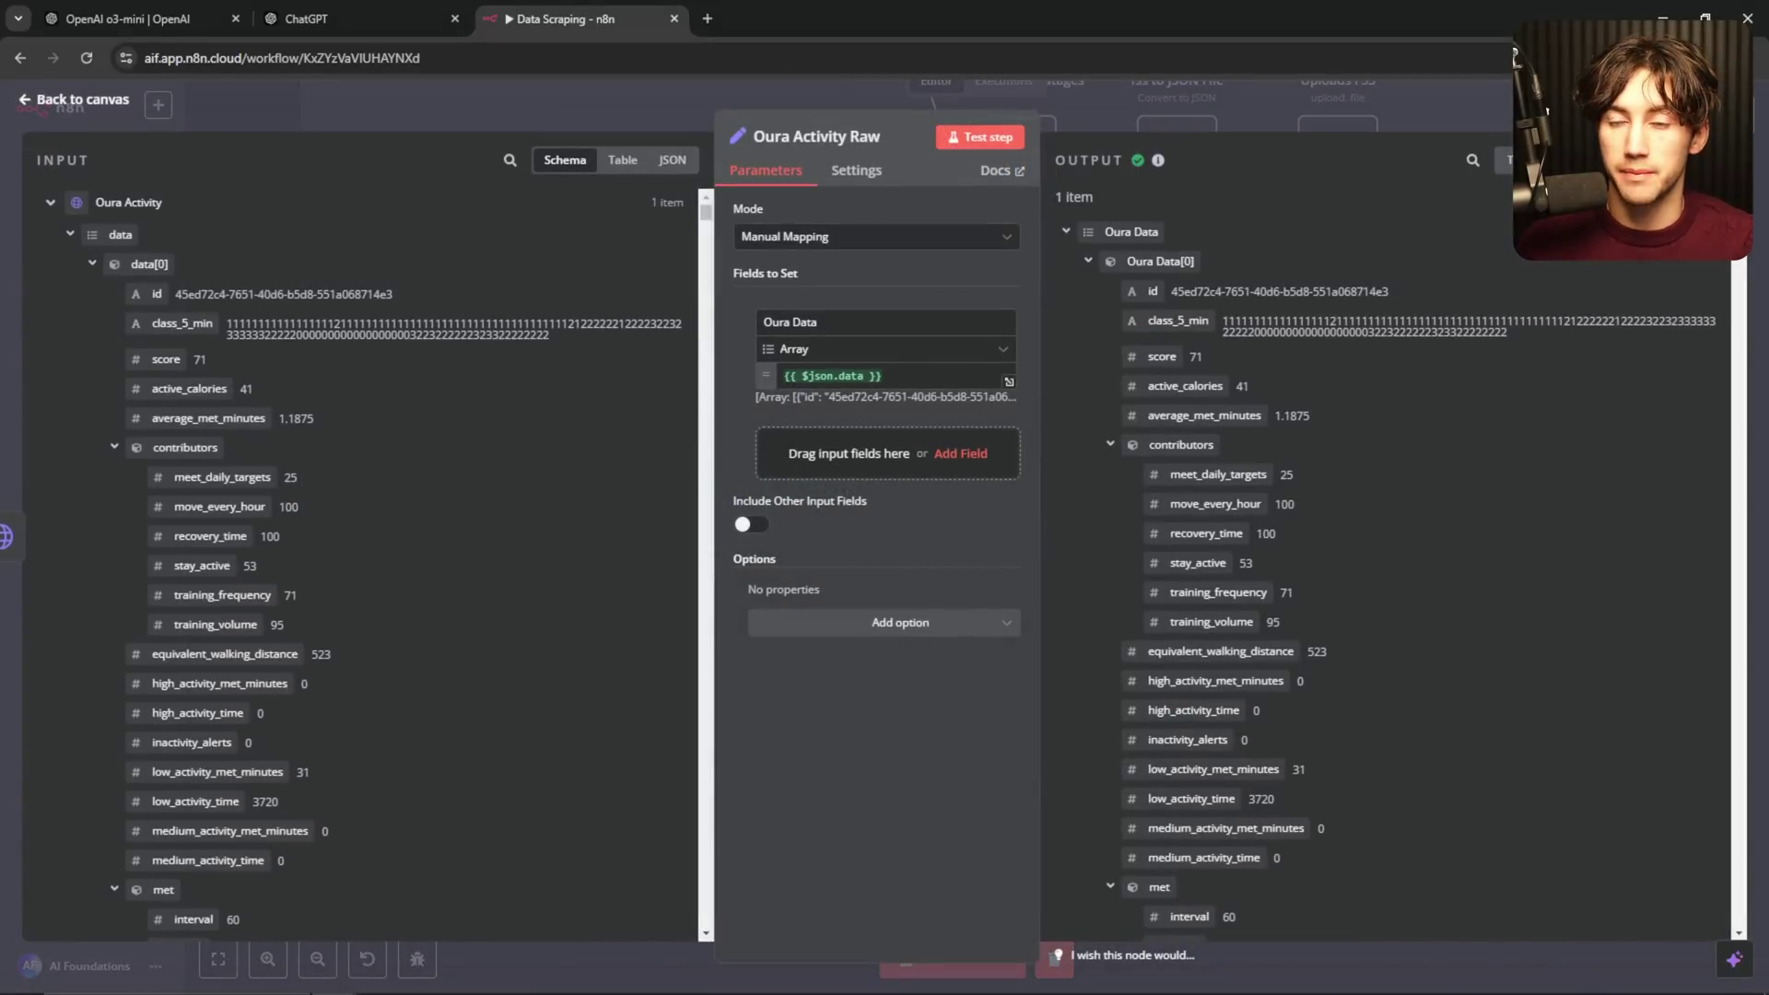
{"action": "left_click", "coordinate": [1632, 160]}
{"action": "left_click_drag", "start_coordinate": [1165, 233], "coordinate": [1485, 645]}
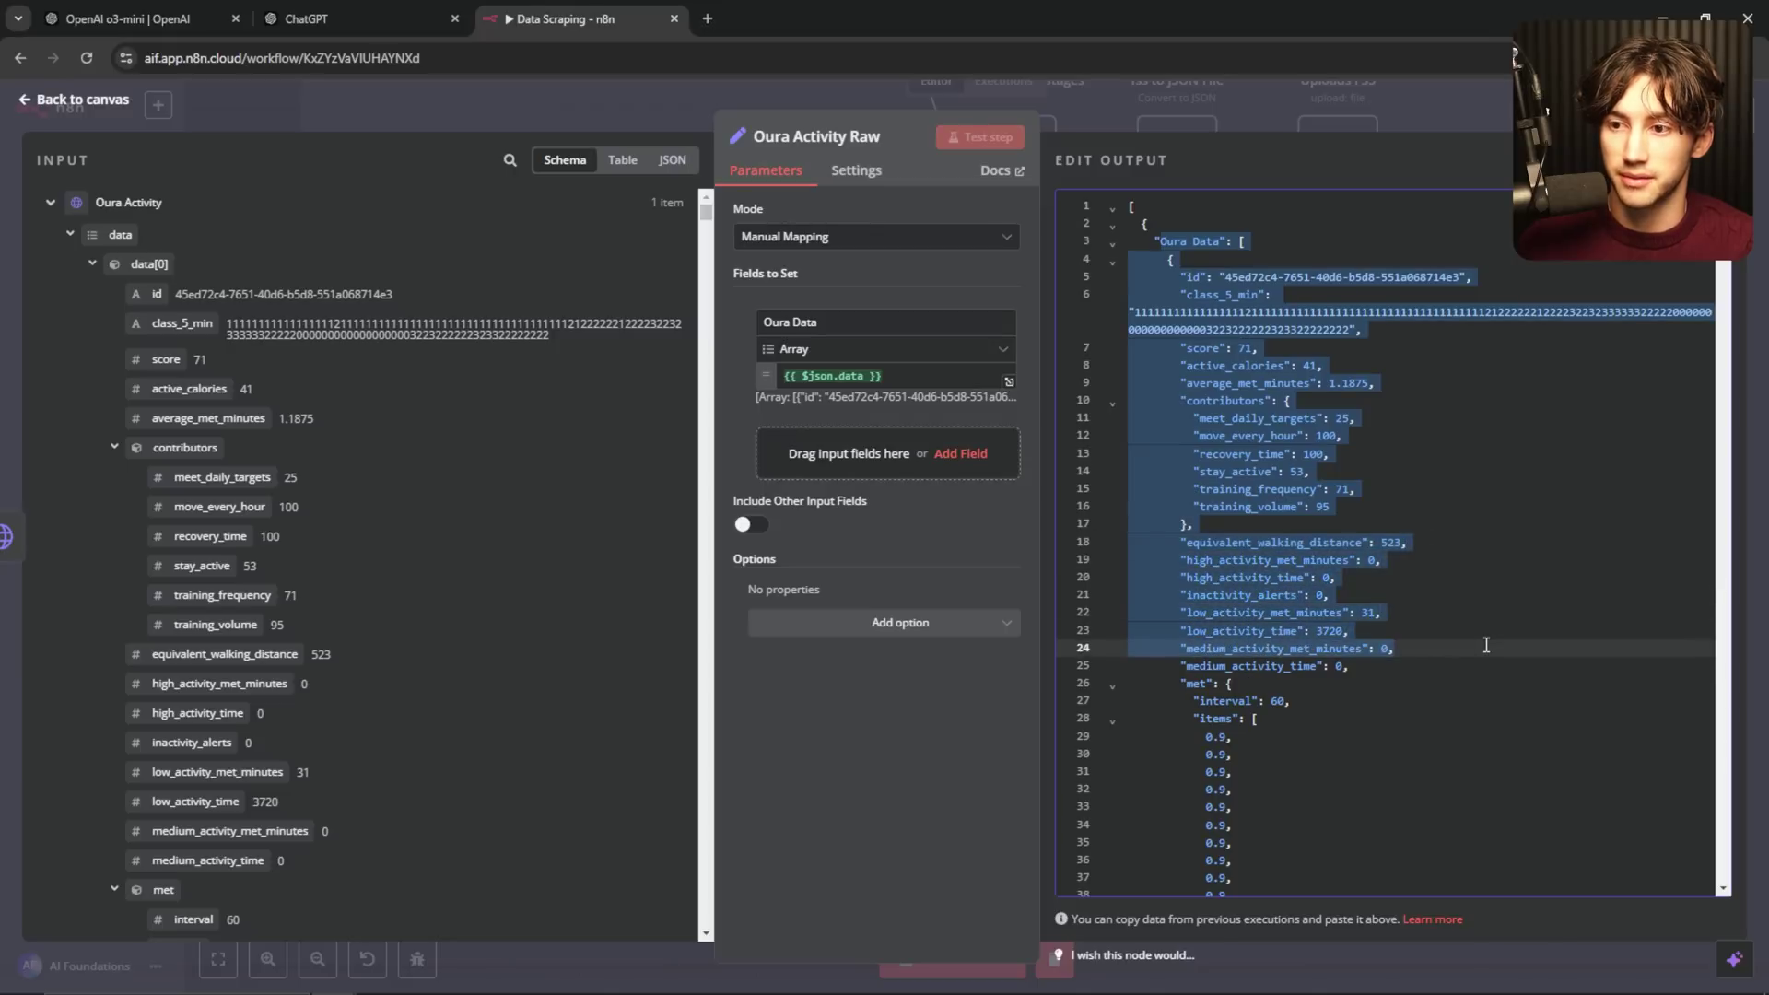
{"action": "left_click_drag", "start_coordinate": [1722, 279], "coordinate": [1699, 345]}
{"action": "left_click", "coordinate": [1154, 93]}
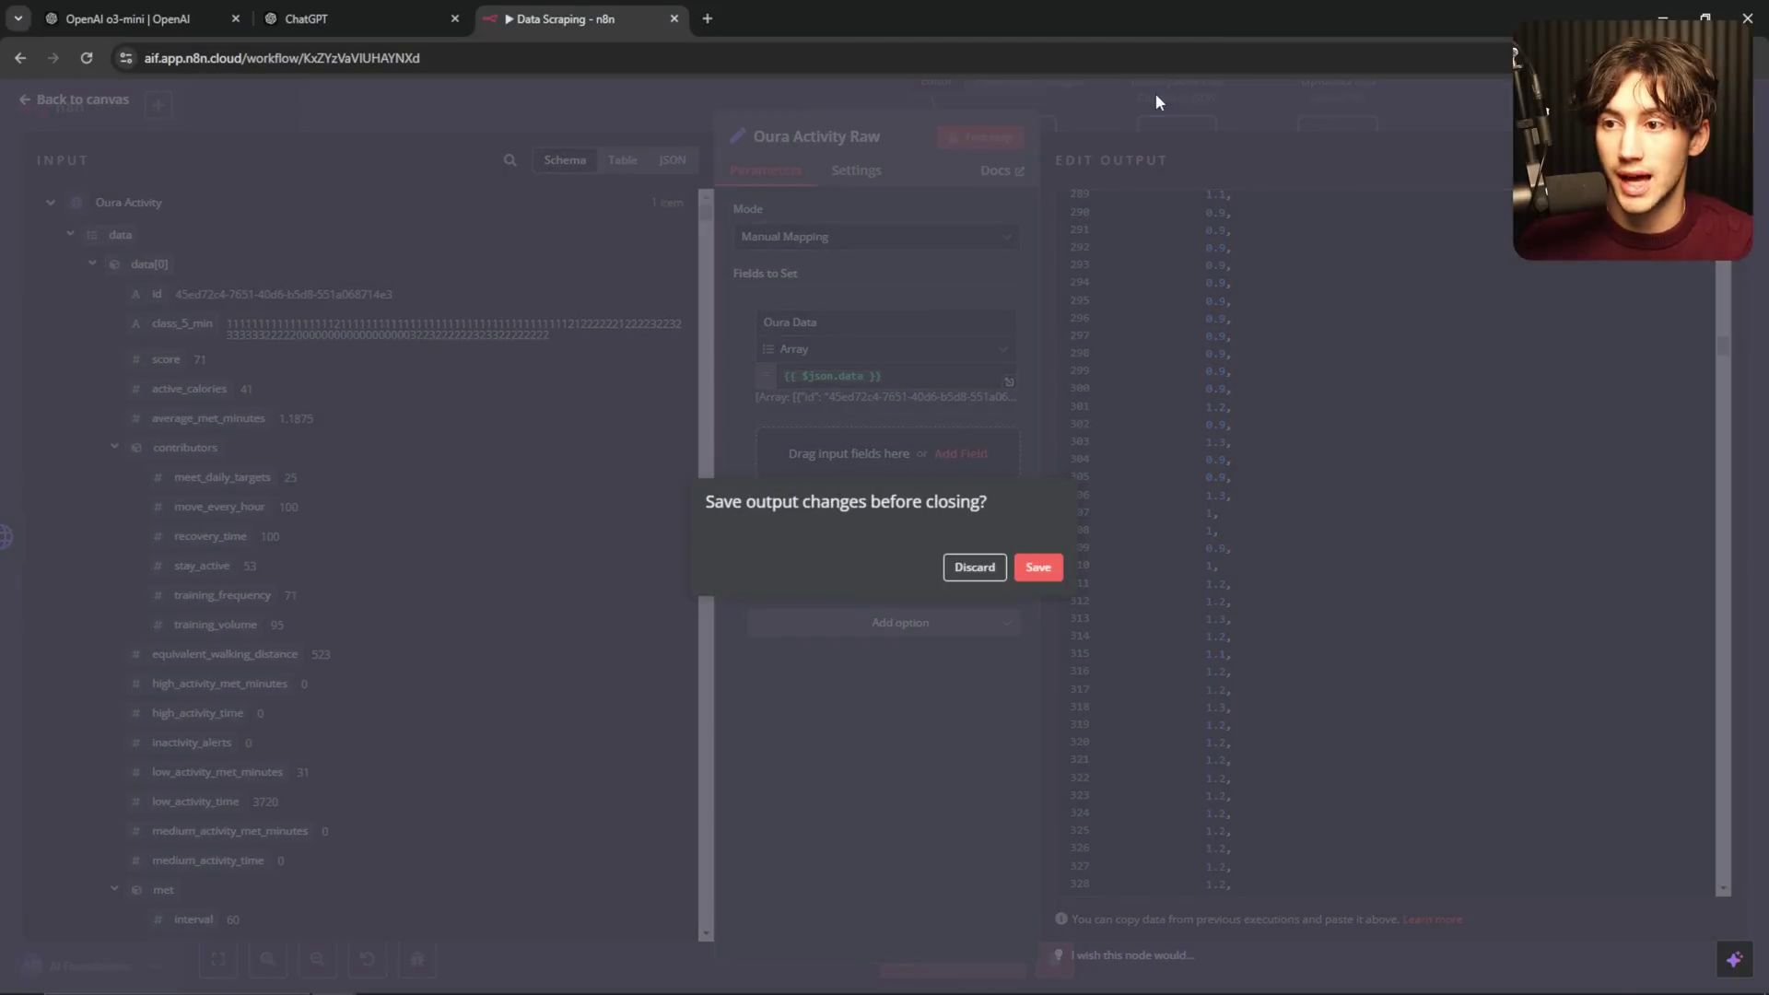
{"action": "left_click", "coordinate": [973, 568]}
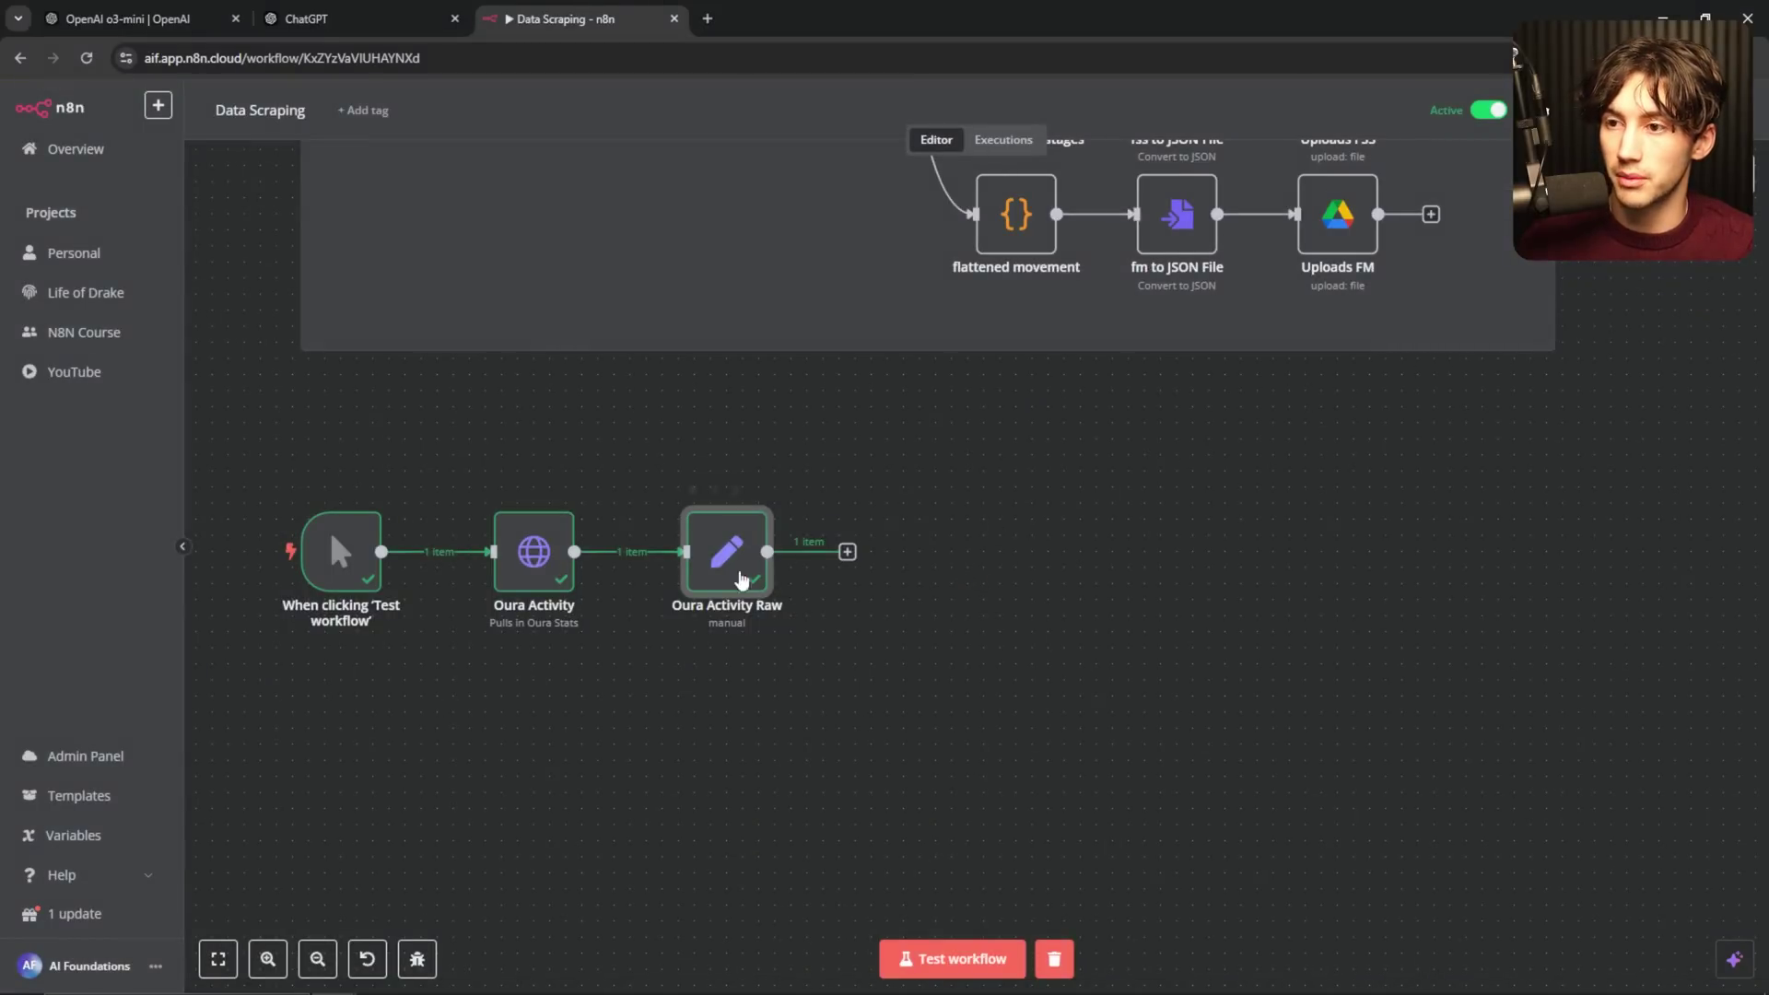
{"action": "left_click_drag", "start_coordinate": [722, 572], "coordinate": [738, 572]}
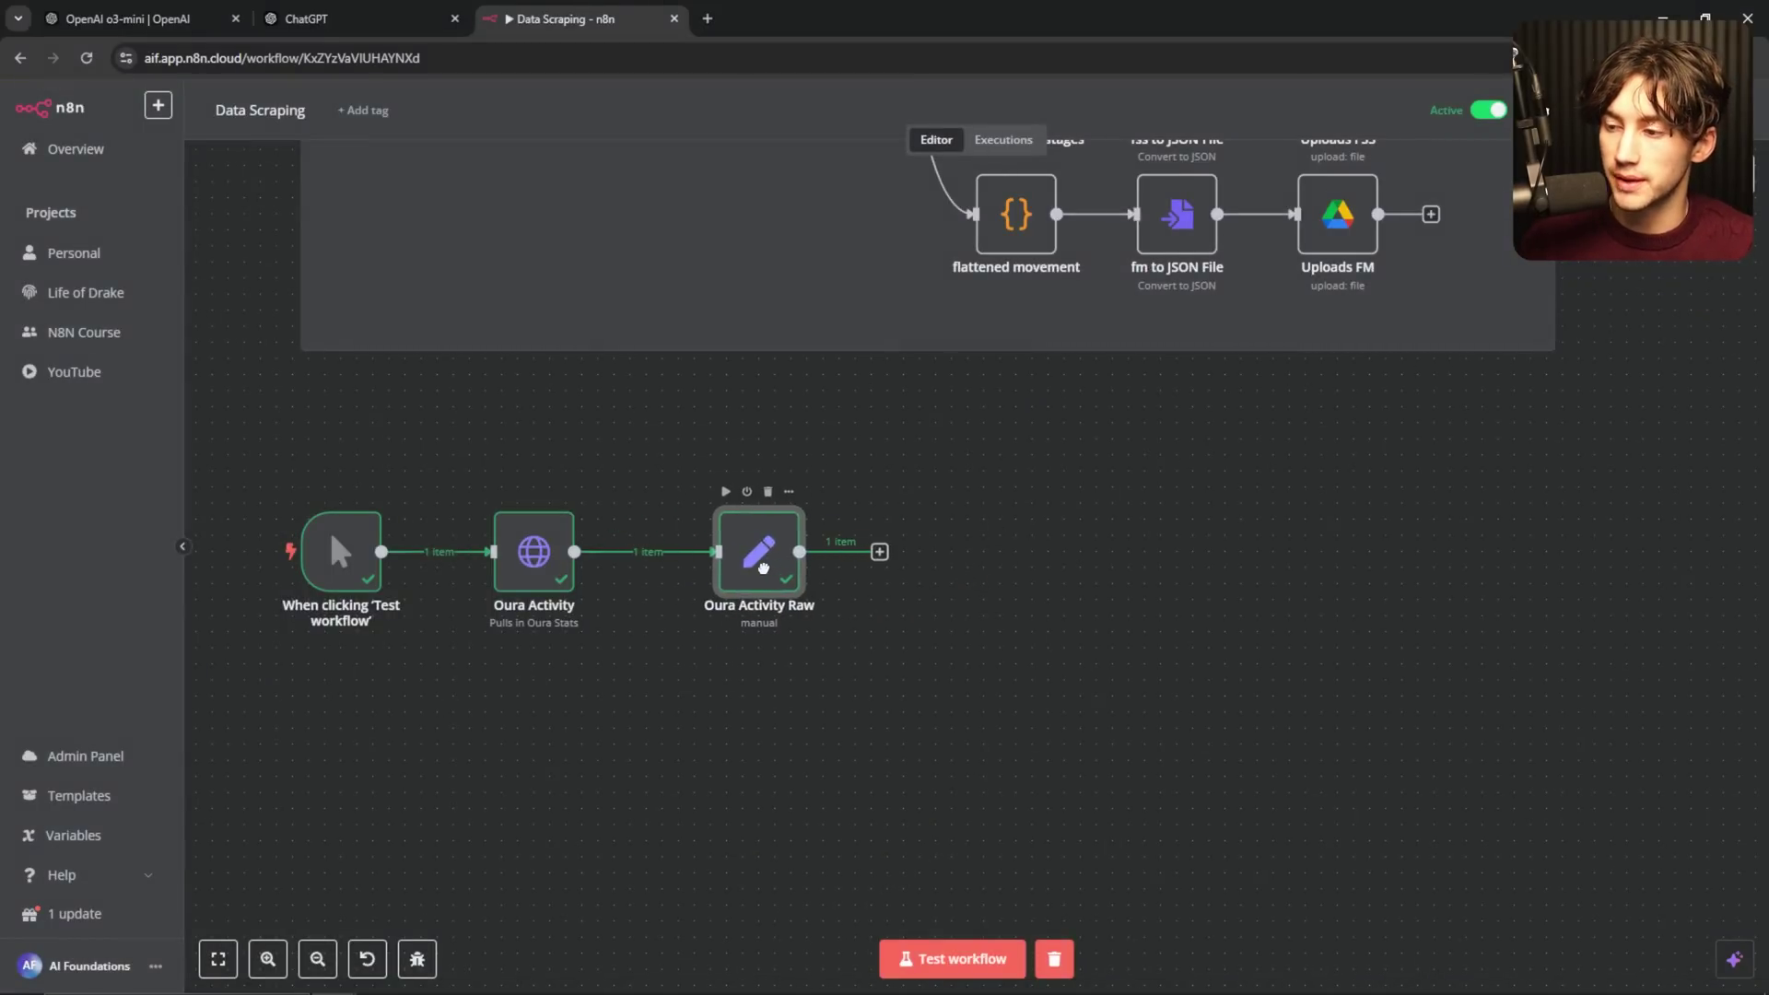
- In the ChatGPT prompt, review the end of the JSON data and the closing instruction "Complete all of my steps in order to help me out."
{"action": "left_click", "coordinate": [361, 22]}
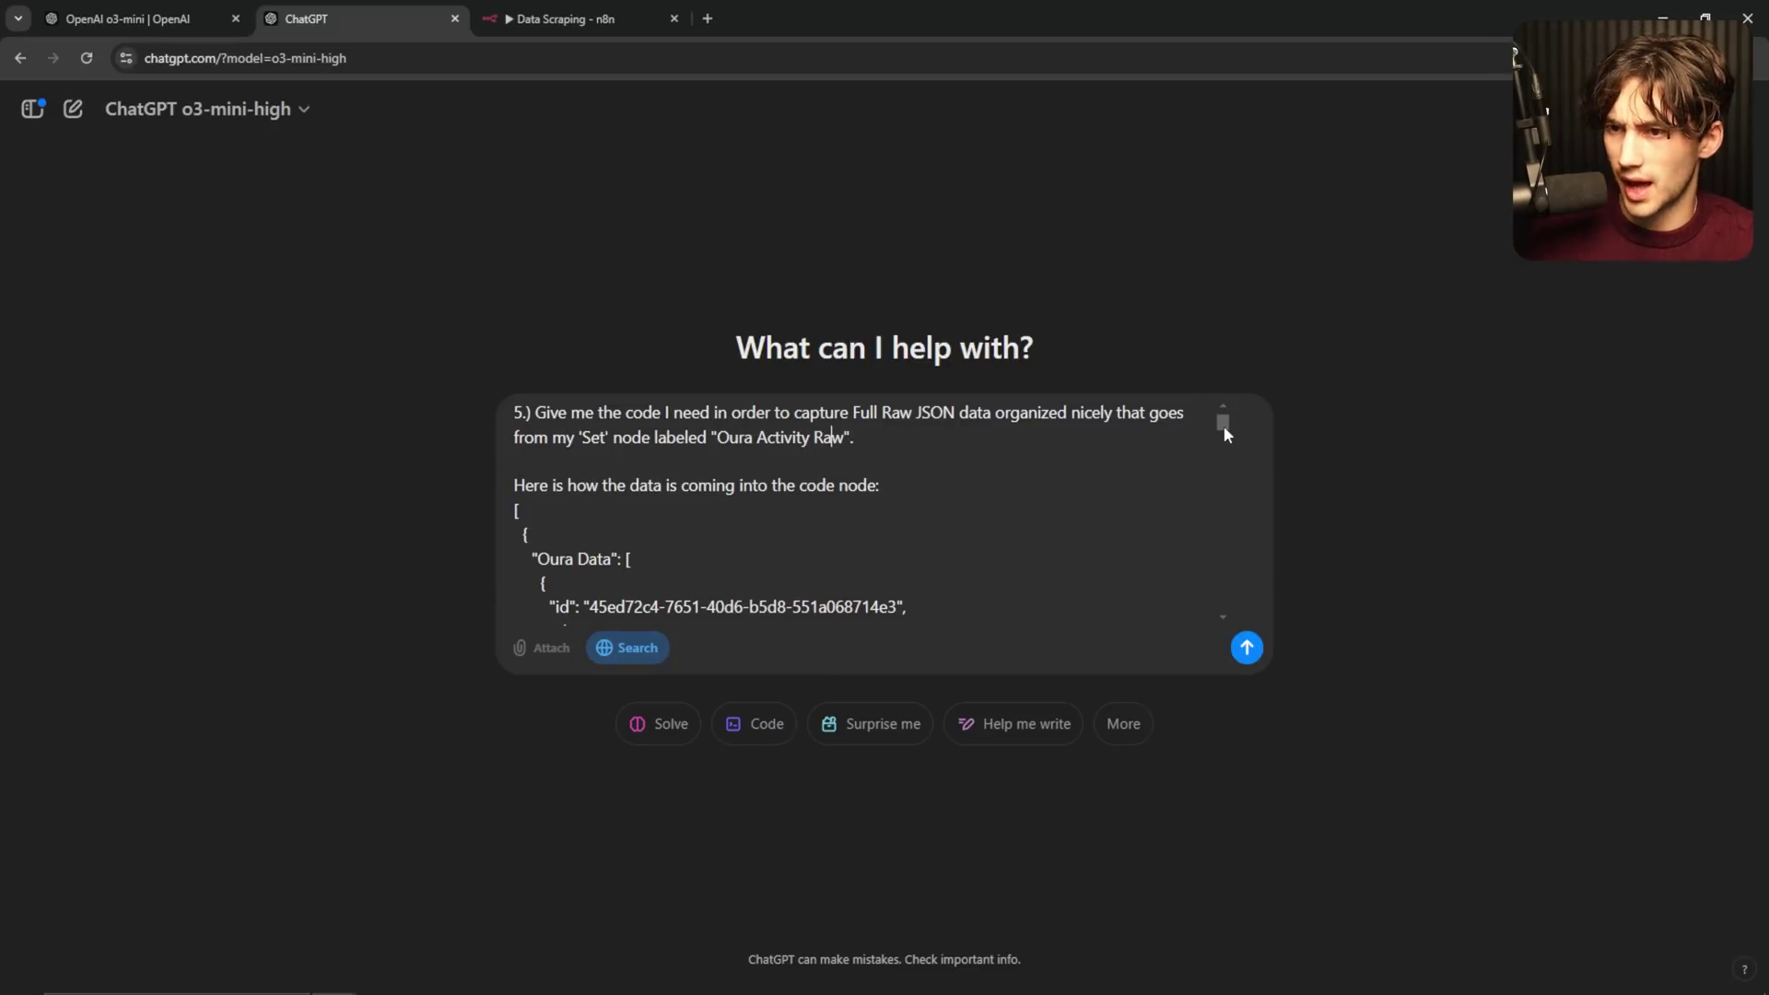
{"action": "left_click_drag", "start_coordinate": [1223, 426], "coordinate": [1232, 671]}
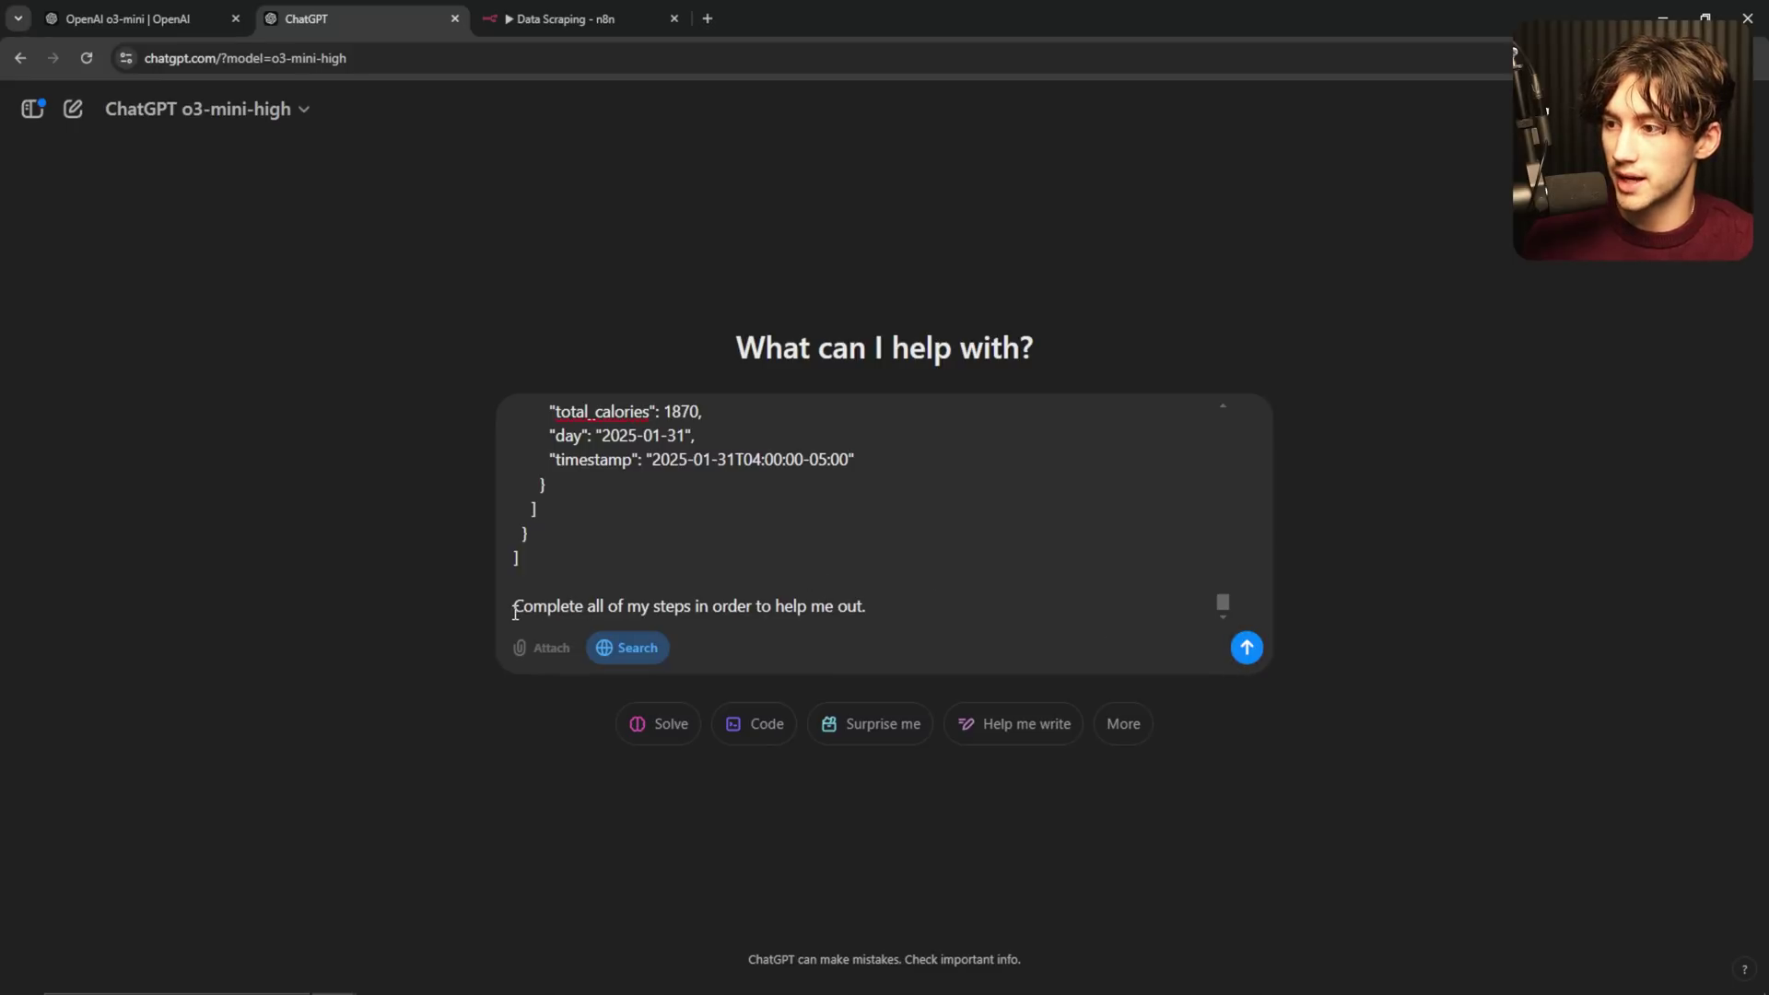
{"action": "left_click_drag", "start_coordinate": [517, 607], "coordinate": [892, 601]}
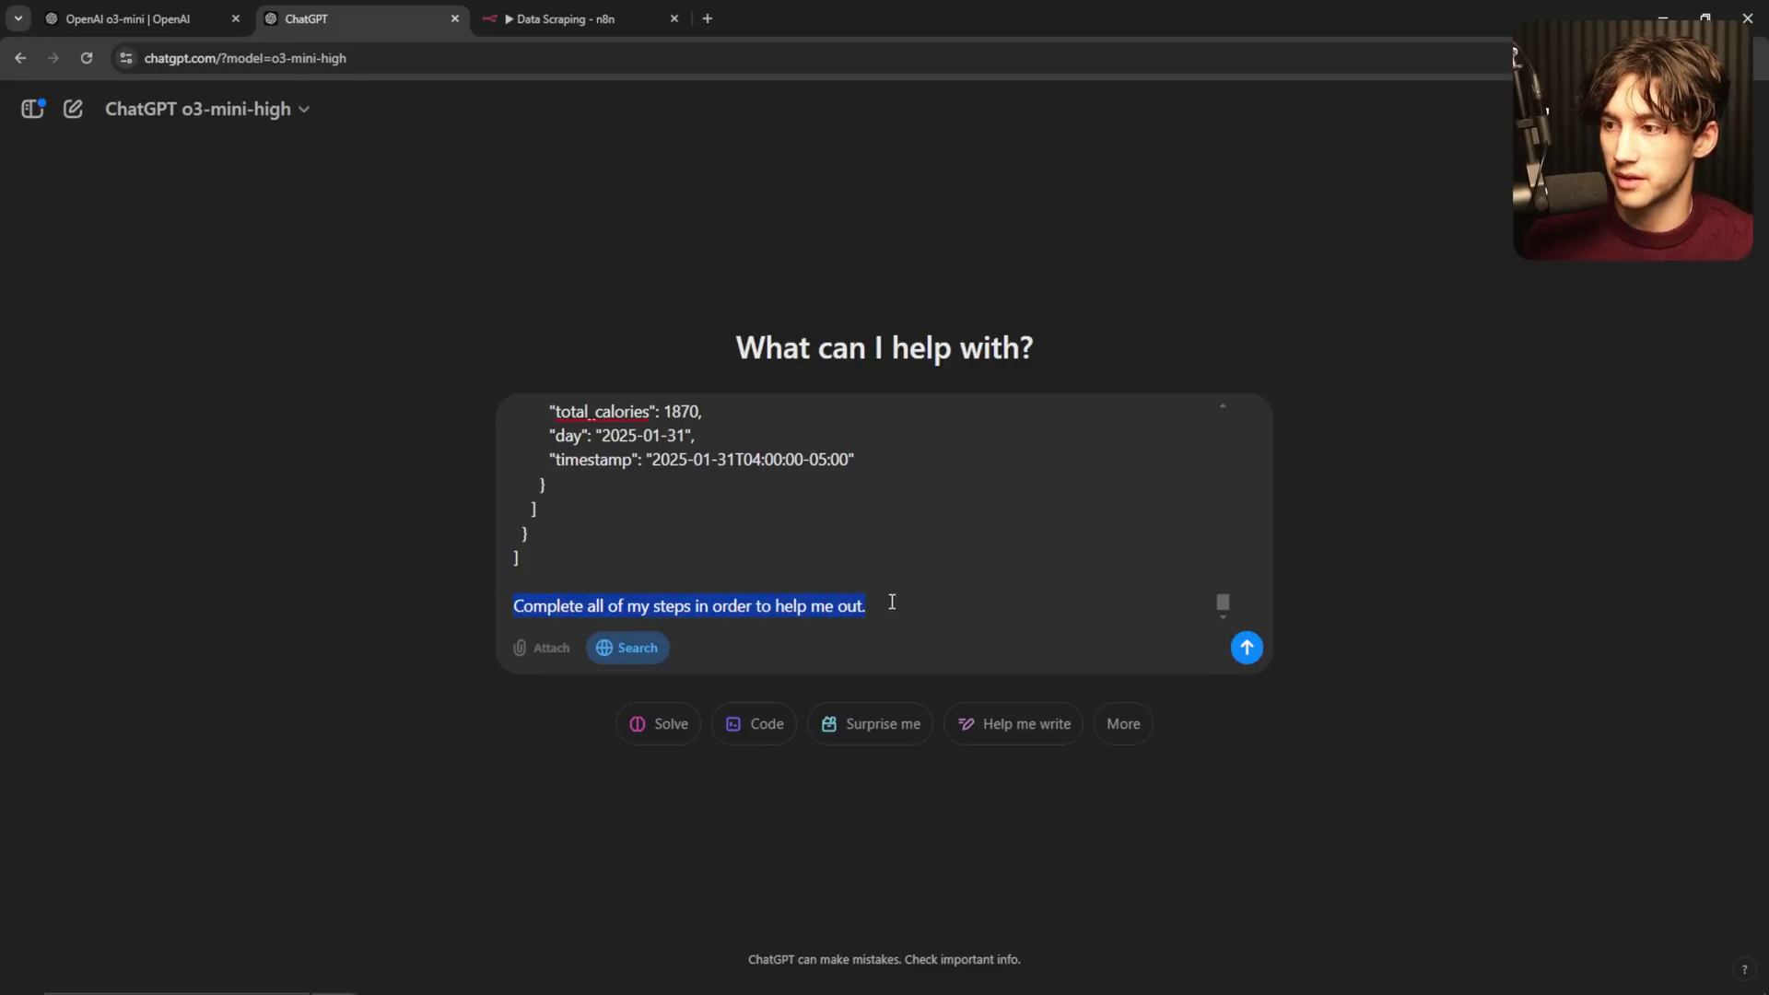
{"action": "left_click", "coordinate": [936, 605]}
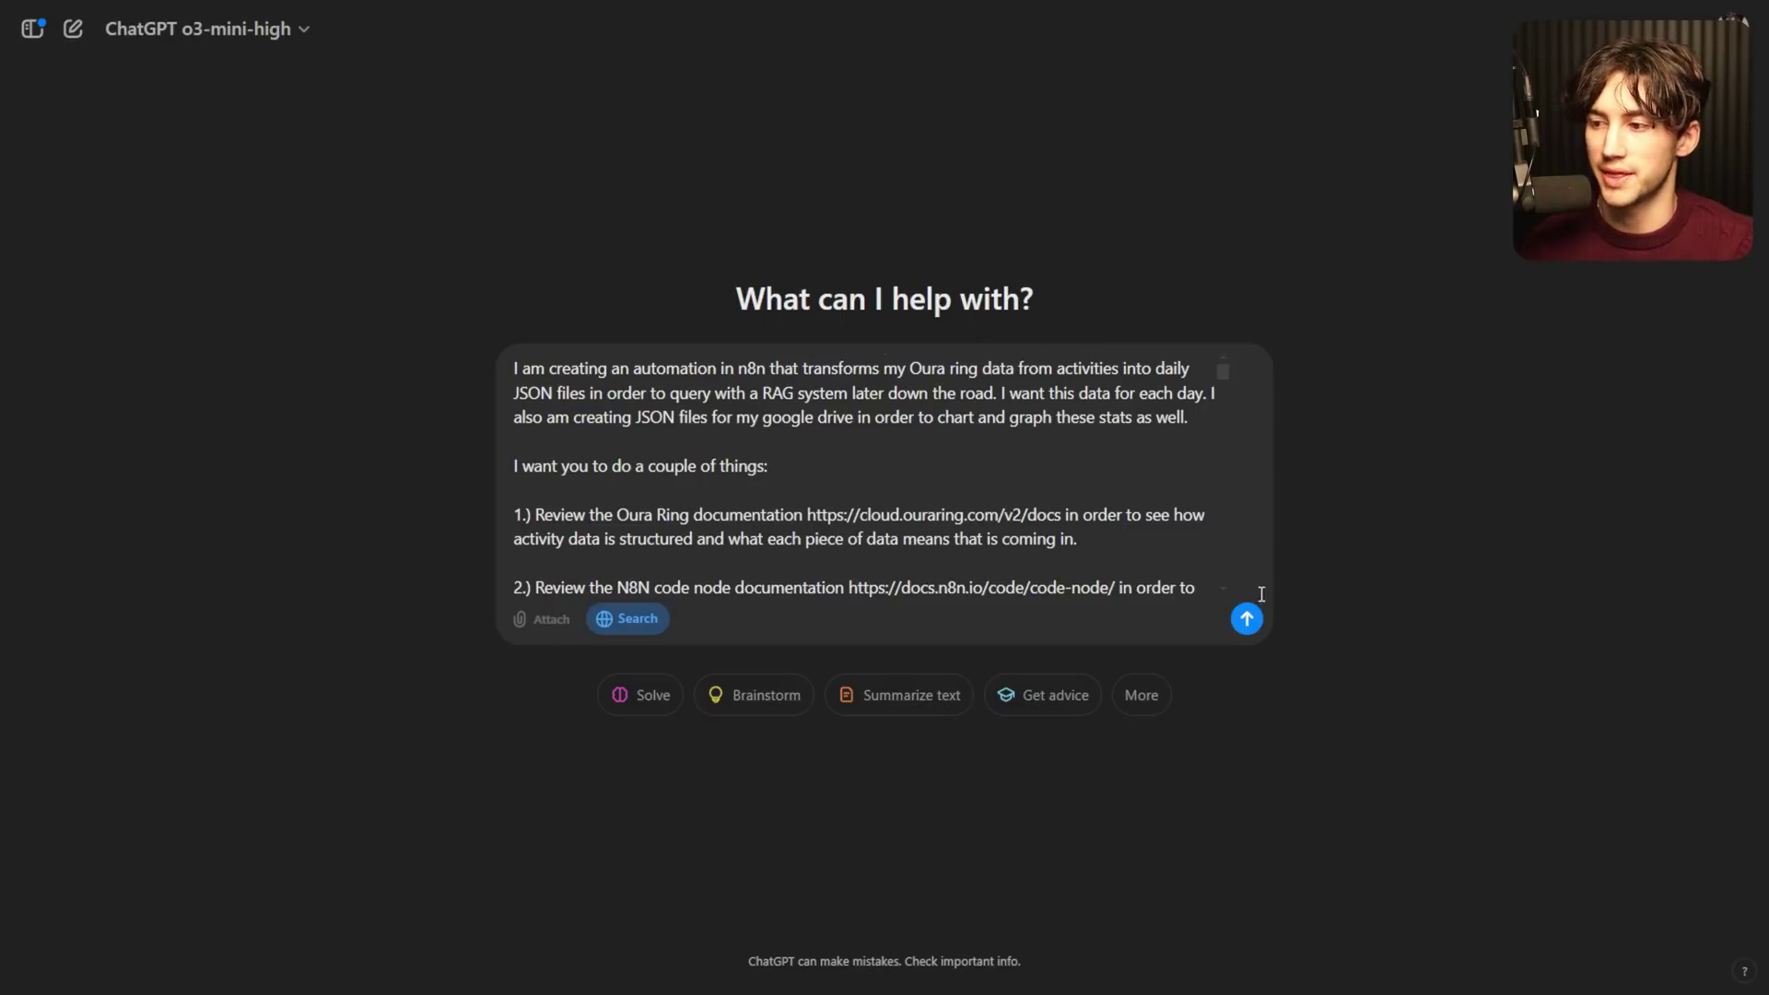
- Look through the prompt's pasted Oura Data fields and MET item values, and return to the beginning of the prompt
{"action": "scroll", "coordinate": [1224, 399], "scroll_direction": "down", "scroll_amount": 5}
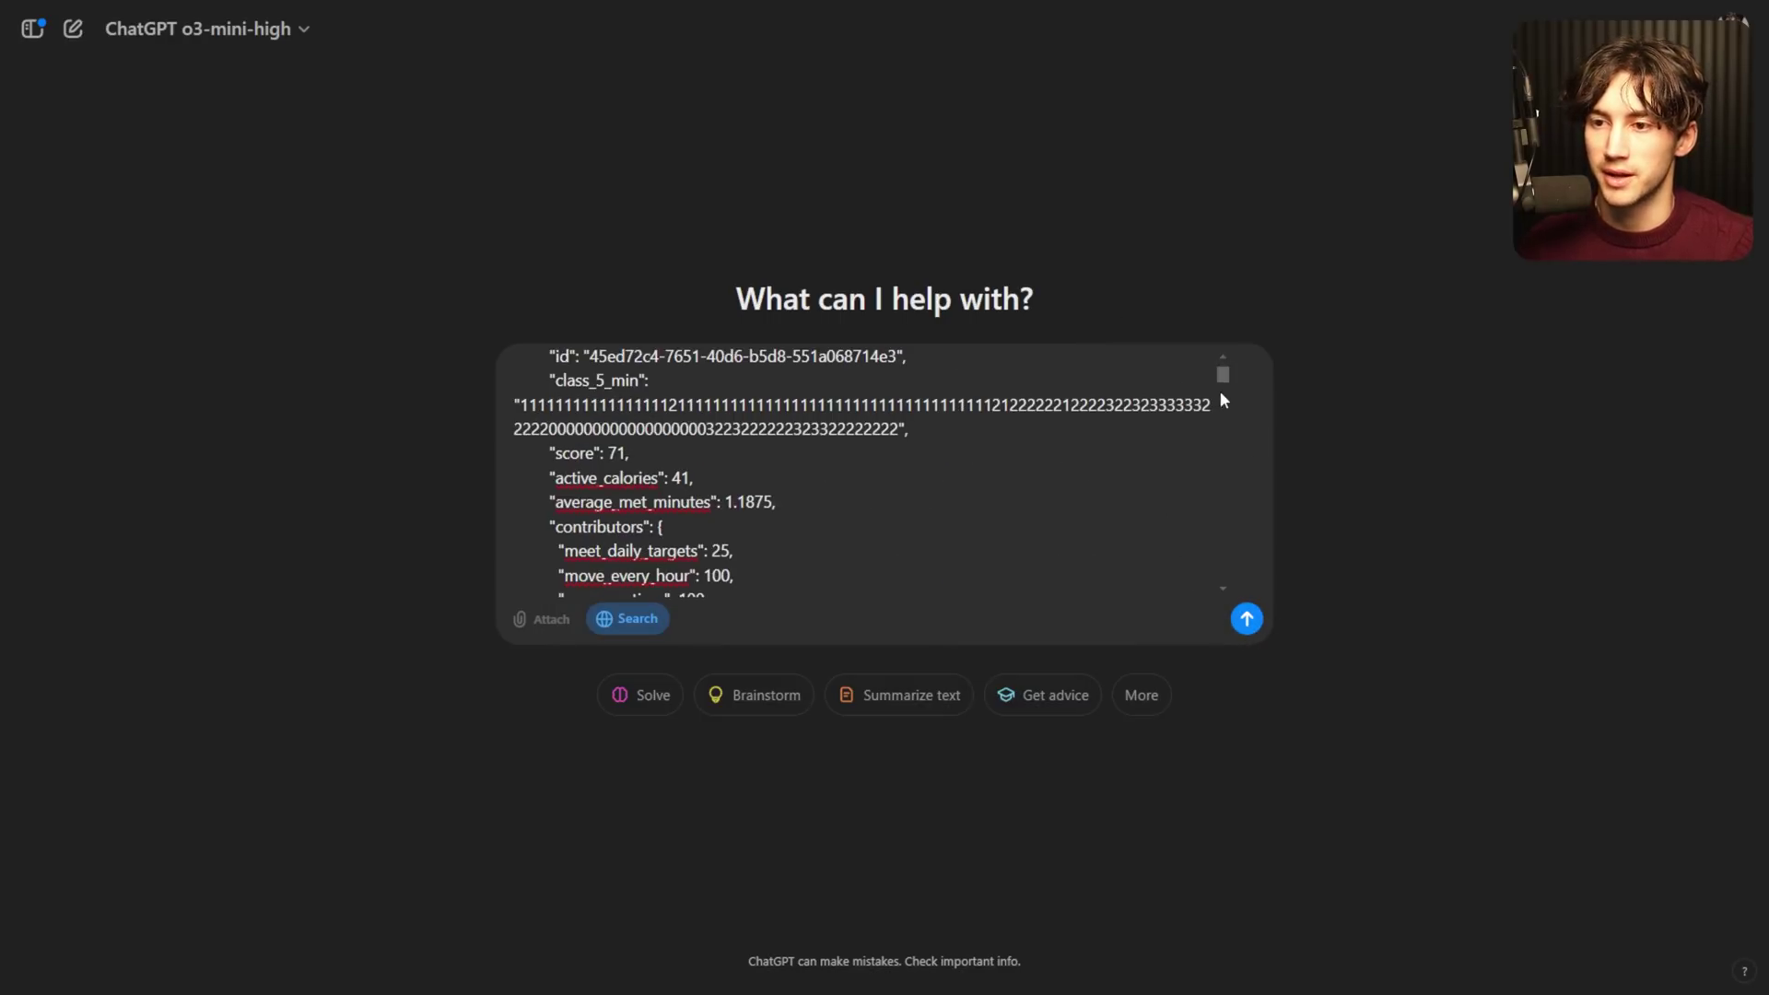
{"action": "left_click_drag", "start_coordinate": [1219, 379], "coordinate": [1217, 392]}
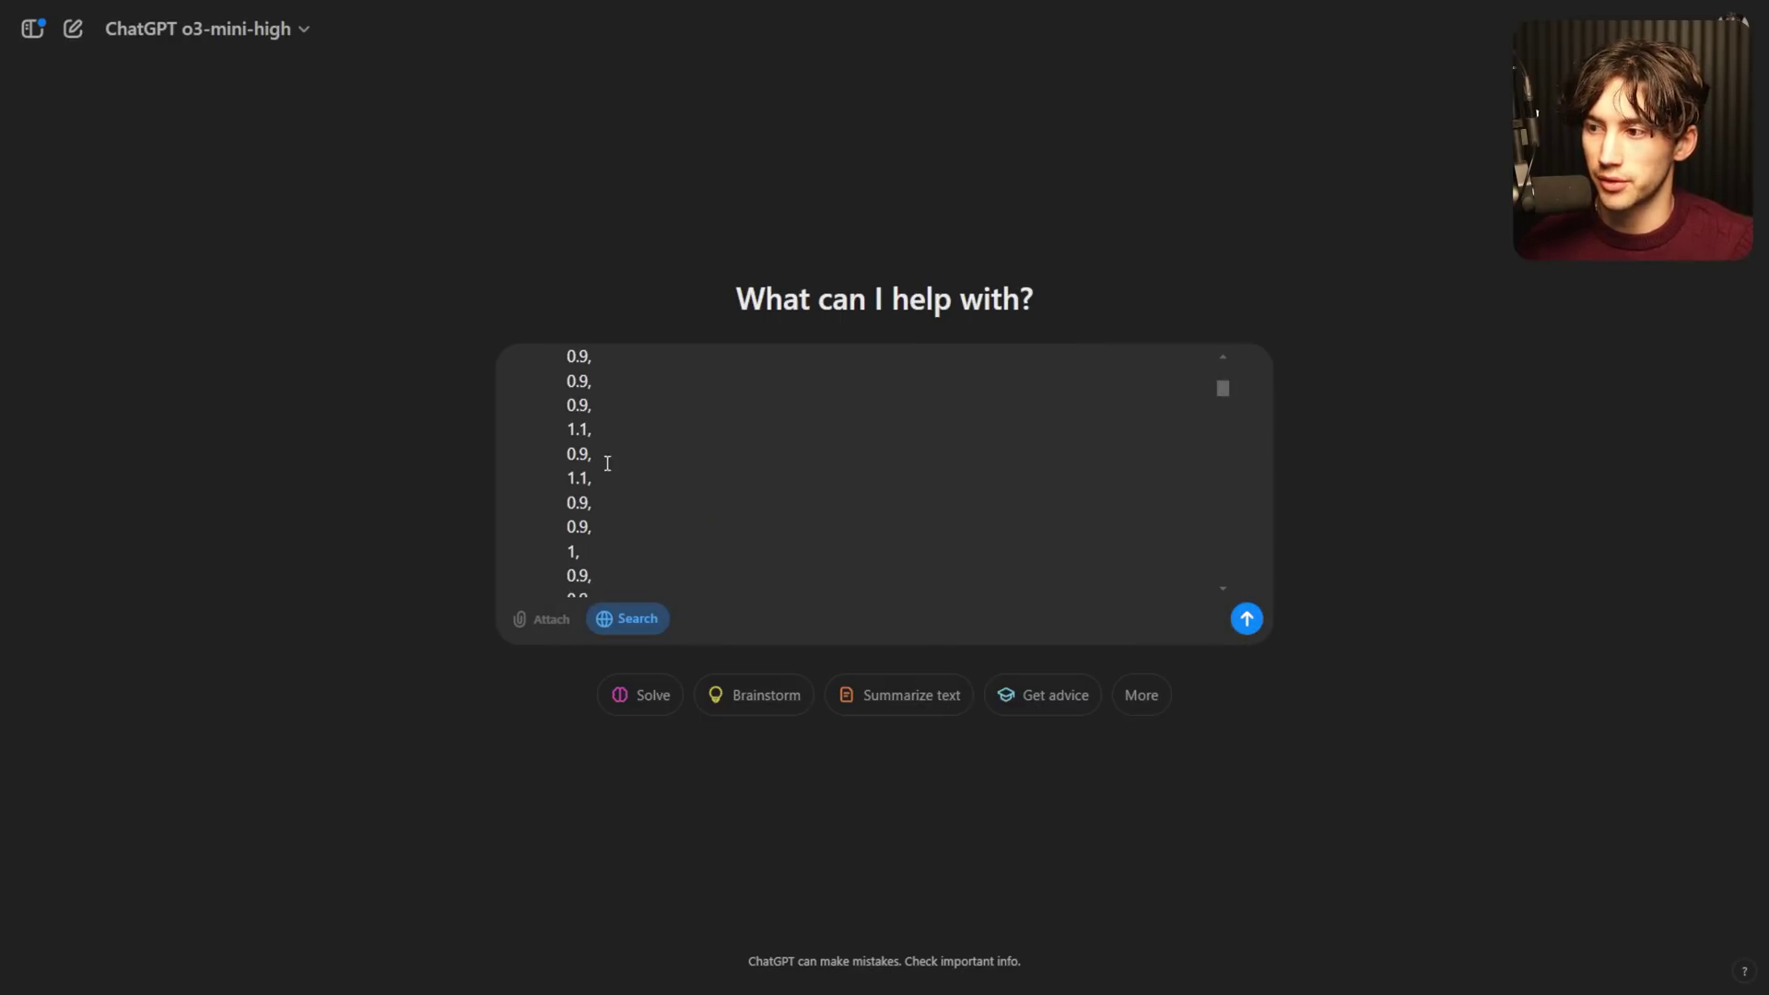
{"action": "left_click_drag", "start_coordinate": [607, 463], "coordinate": [686, 411]}
{"action": "left_click_drag", "start_coordinate": [1223, 387], "coordinate": [1238, 354]}
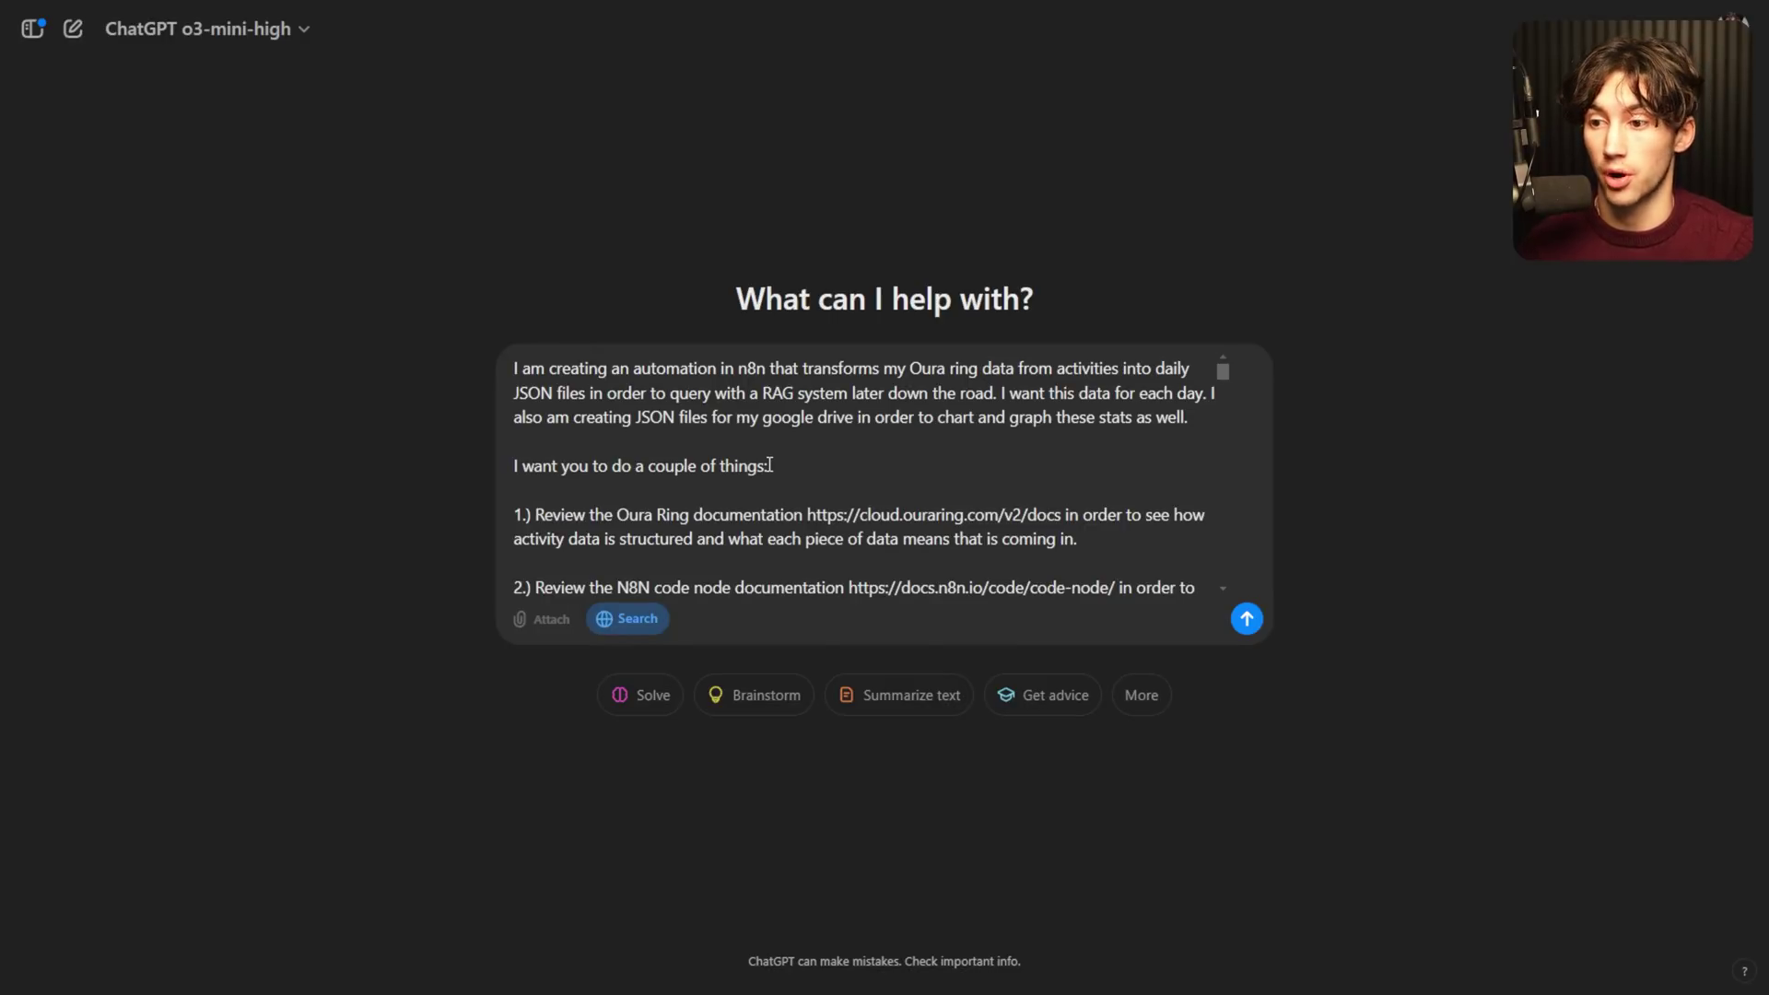
- Submit the Oura activity prompt to o3-mini-high with search enabled, and open the details of its reasoning
{"action": "left_click", "coordinate": [1246, 619]}
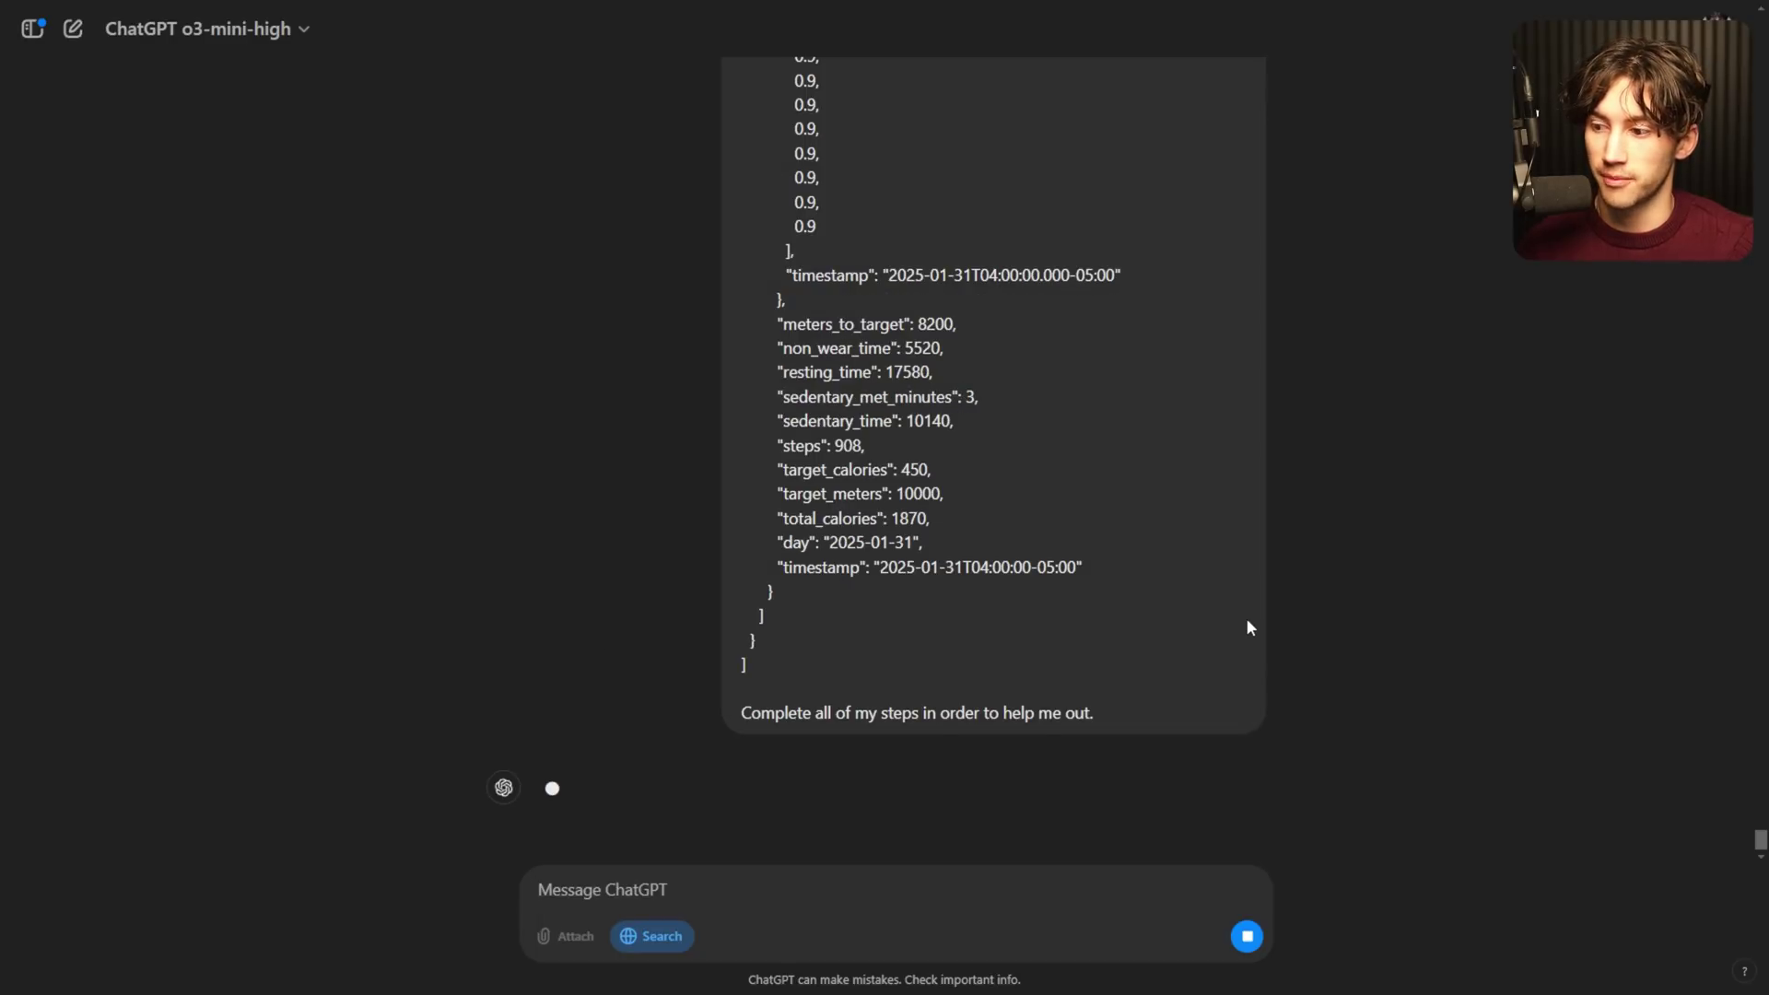
{"action": "left_click", "coordinate": [882, 827]}
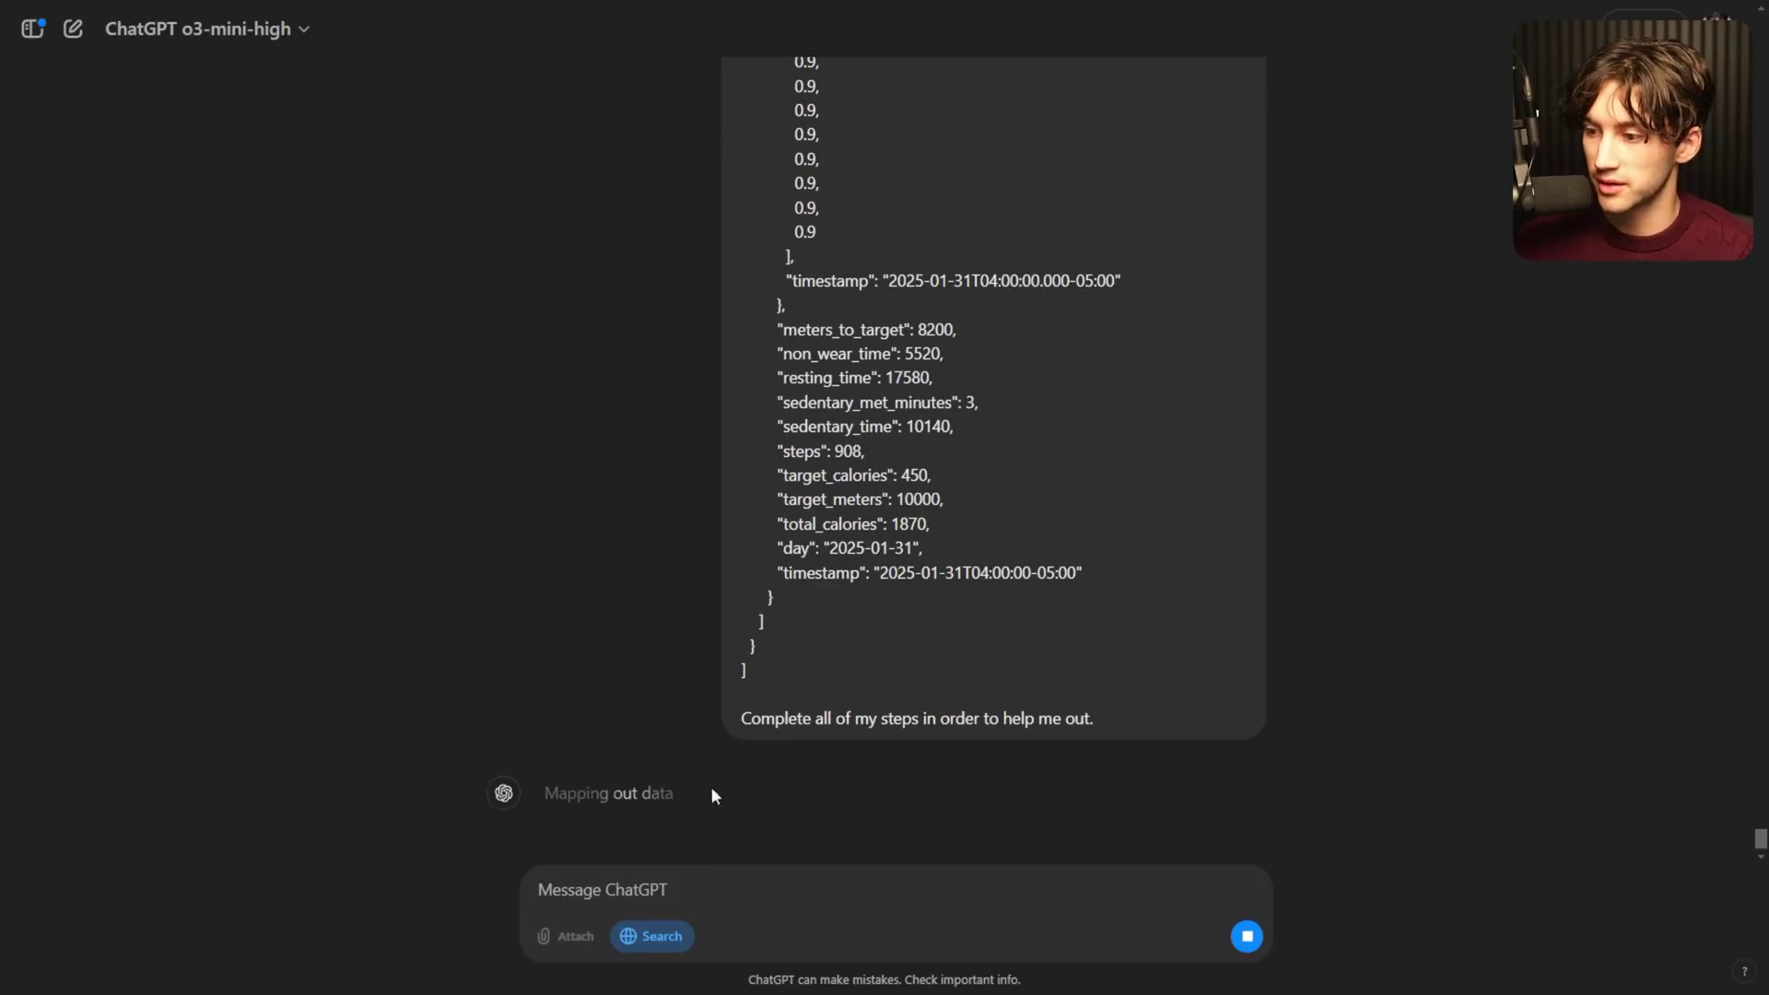
{"action": "left_click", "coordinate": [599, 797]}
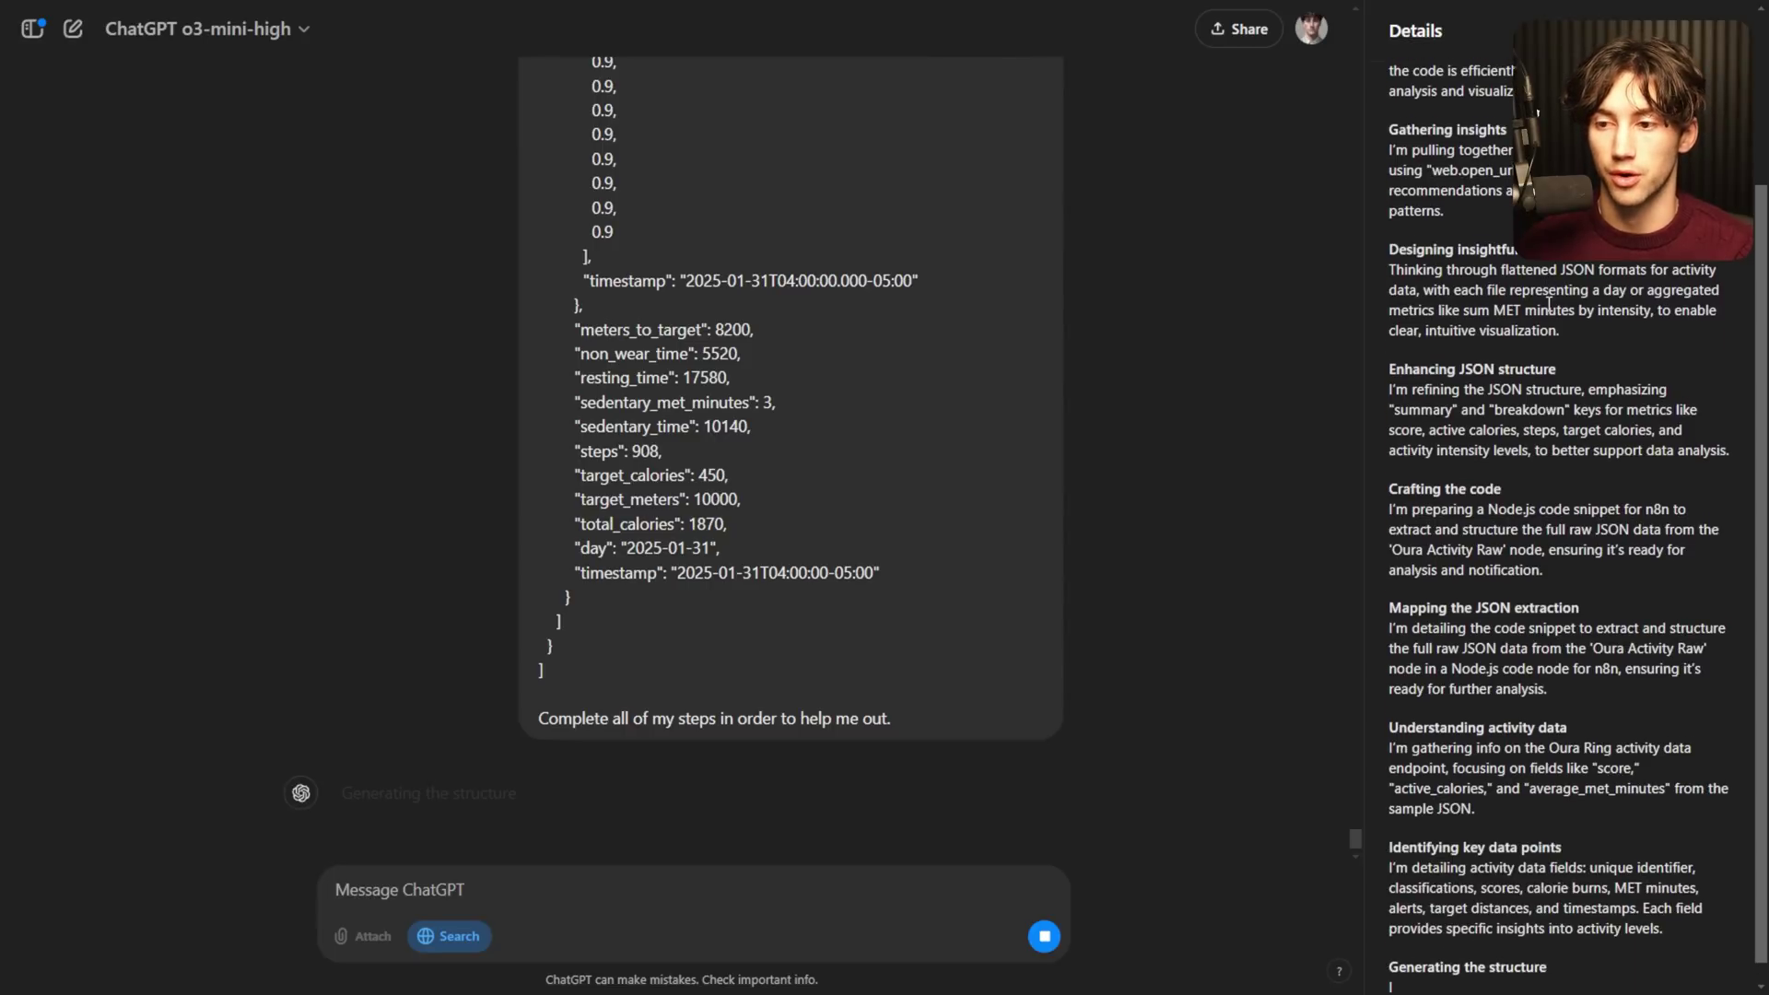
- Go back to the start of the submitted prompt and reread the fourth item about flattened JSON file suggestions
{"action": "scroll", "coordinate": [1015, 727], "scroll_direction": "up", "scroll_amount": 5}
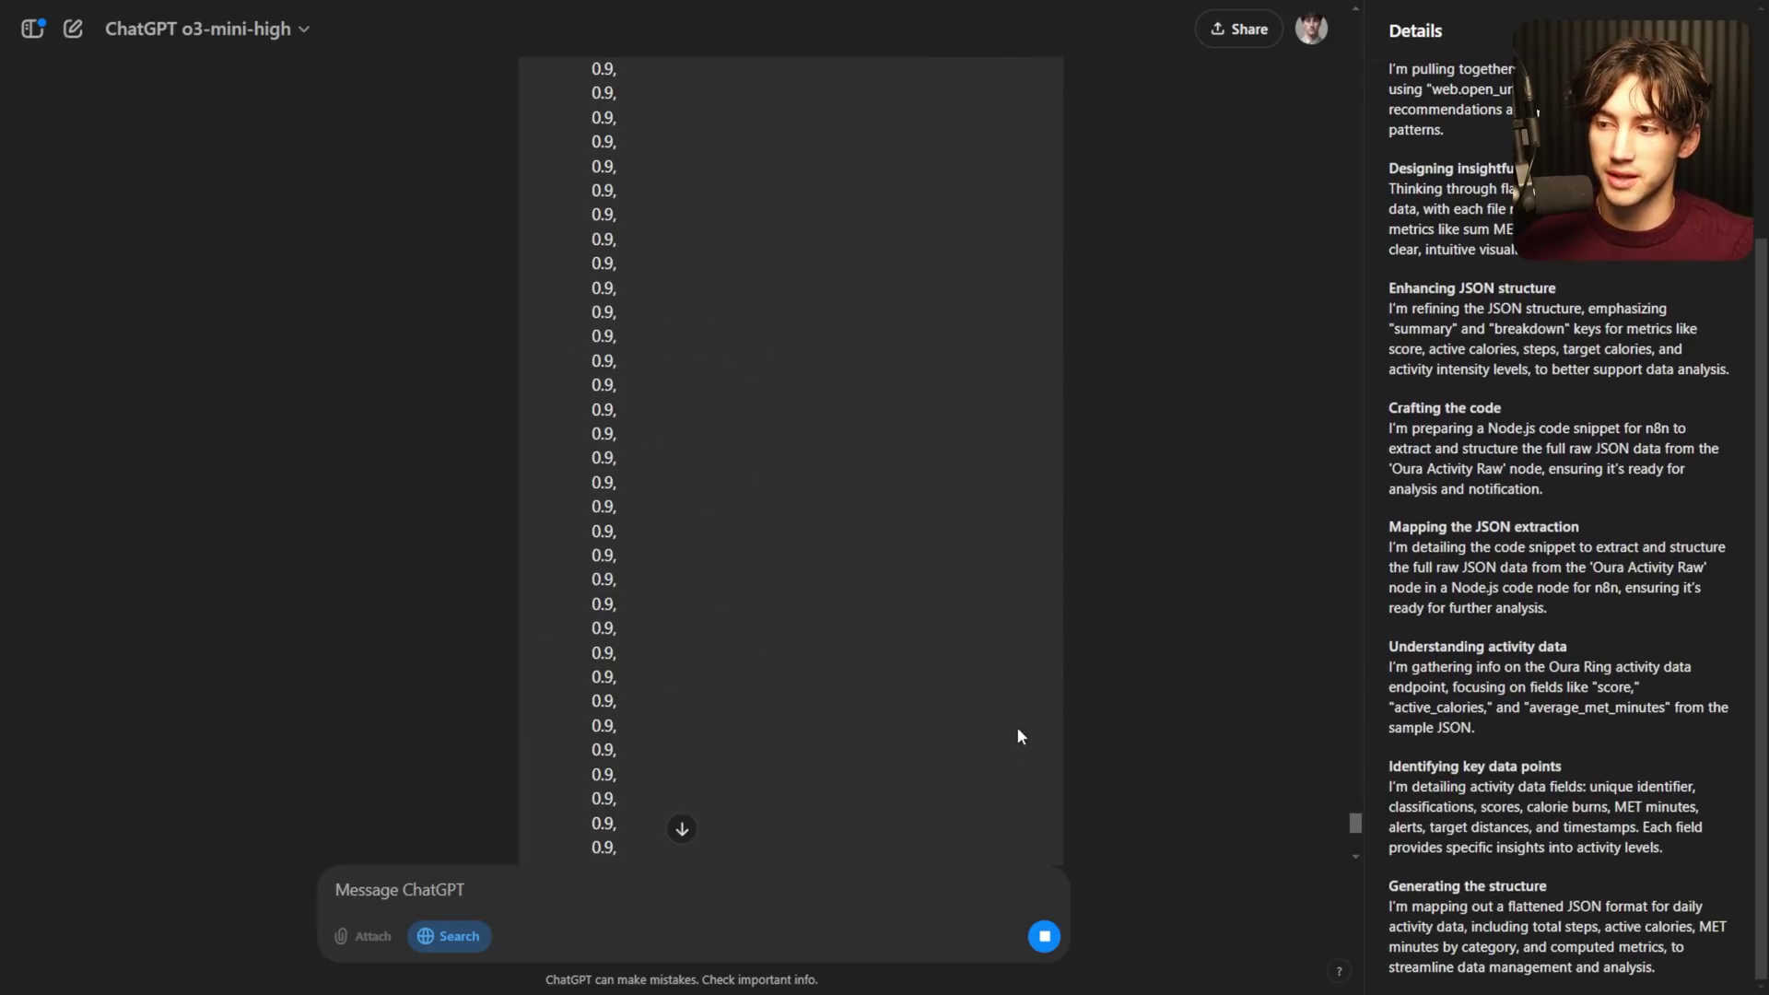
{"action": "left_click_drag", "start_coordinate": [1354, 825], "coordinate": [1362, 41]}
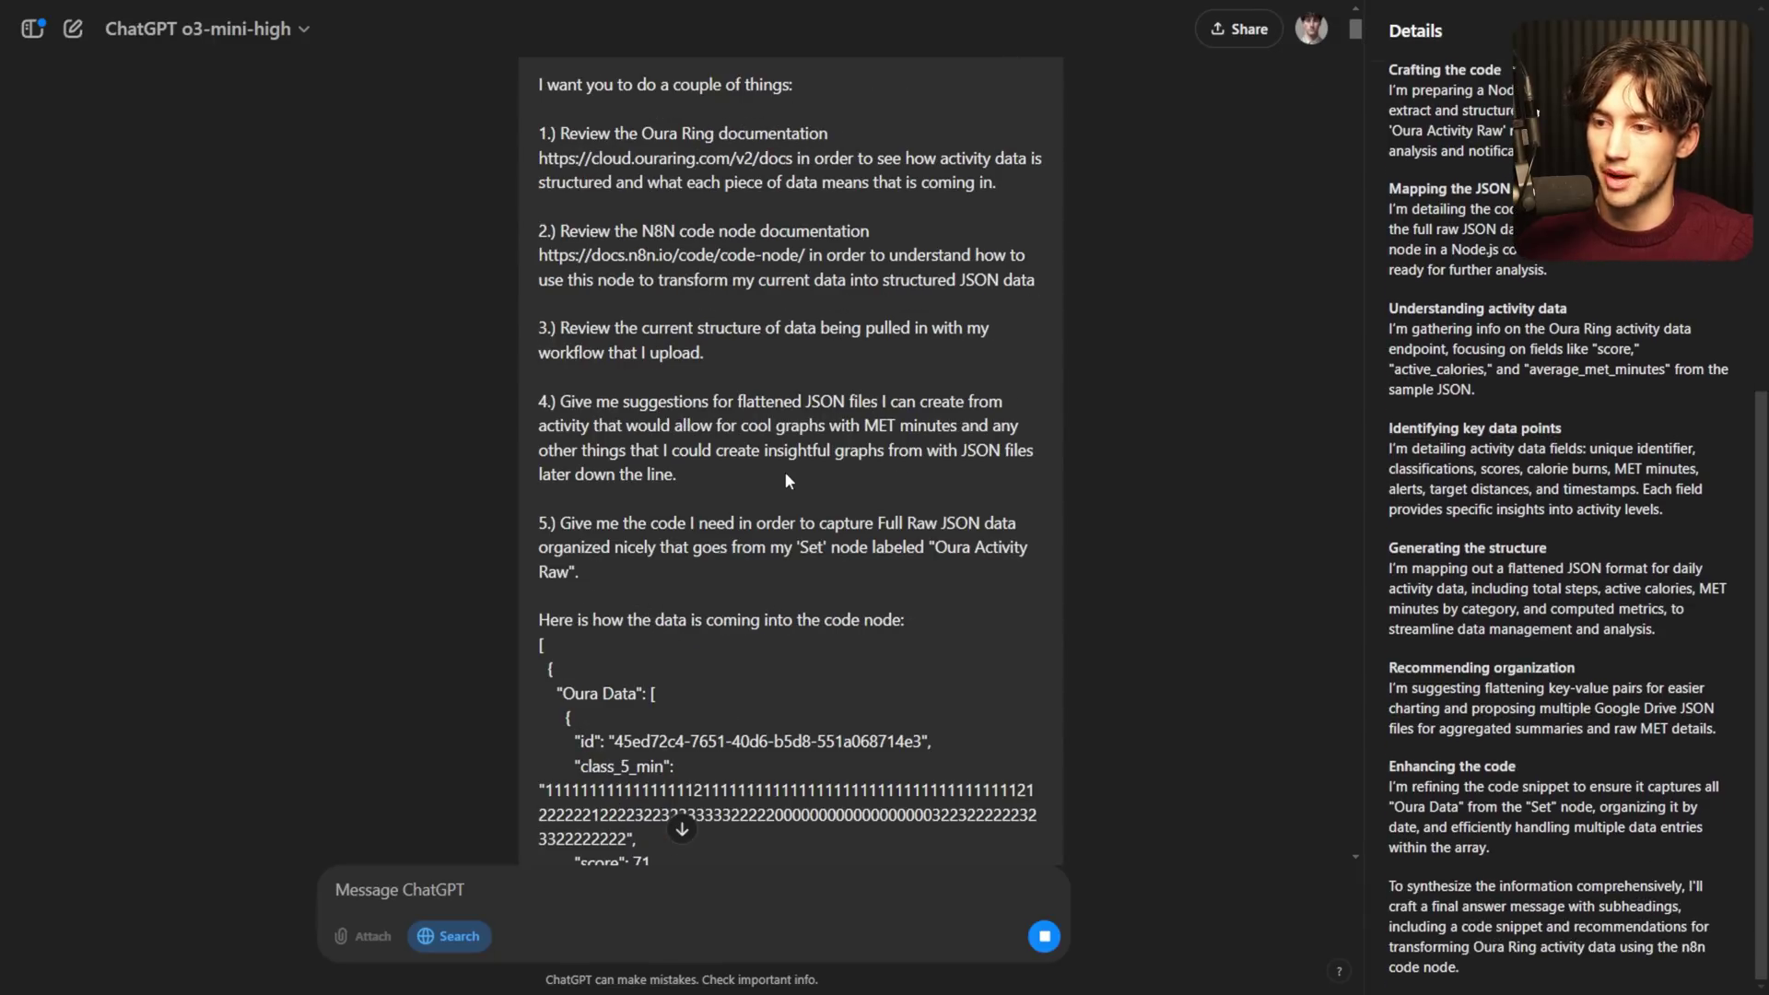
{"action": "scroll", "coordinate": [787, 480], "scroll_direction": "up", "scroll_amount": 1}
{"action": "left_click_drag", "start_coordinate": [568, 494], "coordinate": [970, 495]}
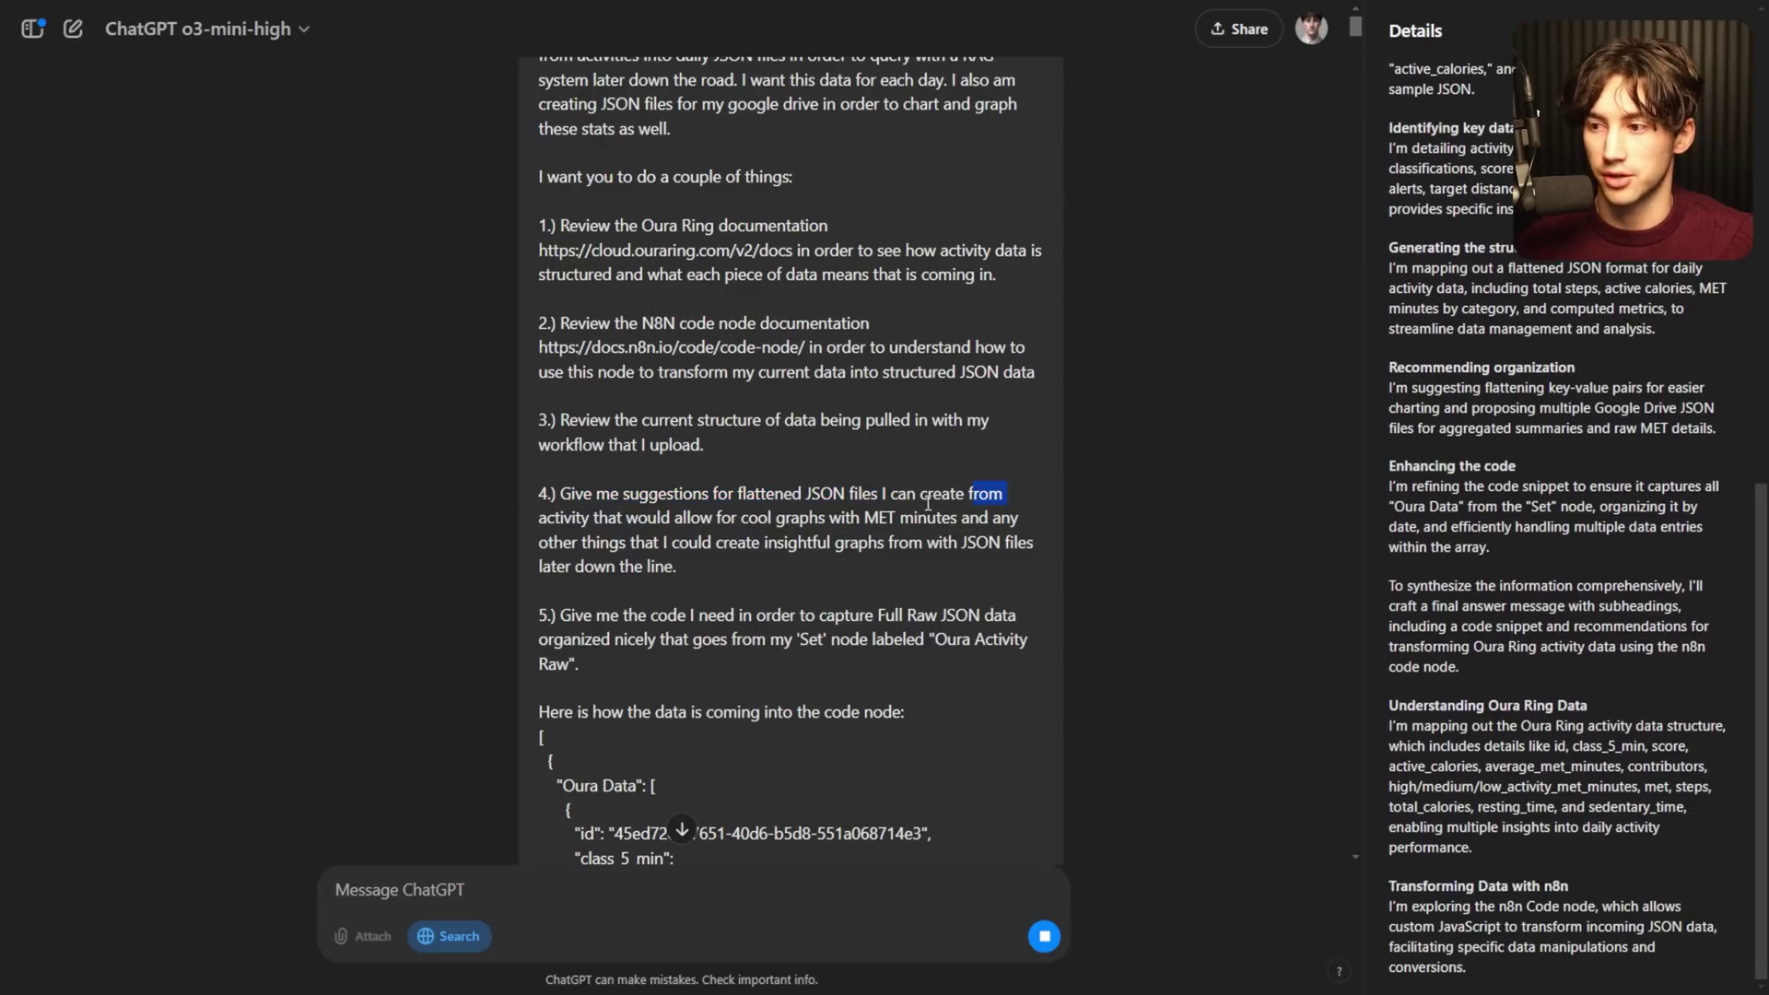
{"action": "left_click_drag", "start_coordinate": [582, 518], "coordinate": [684, 518]}
{"action": "scroll", "coordinate": [921, 546], "scroll_direction": "up", "scroll_amount": 1}
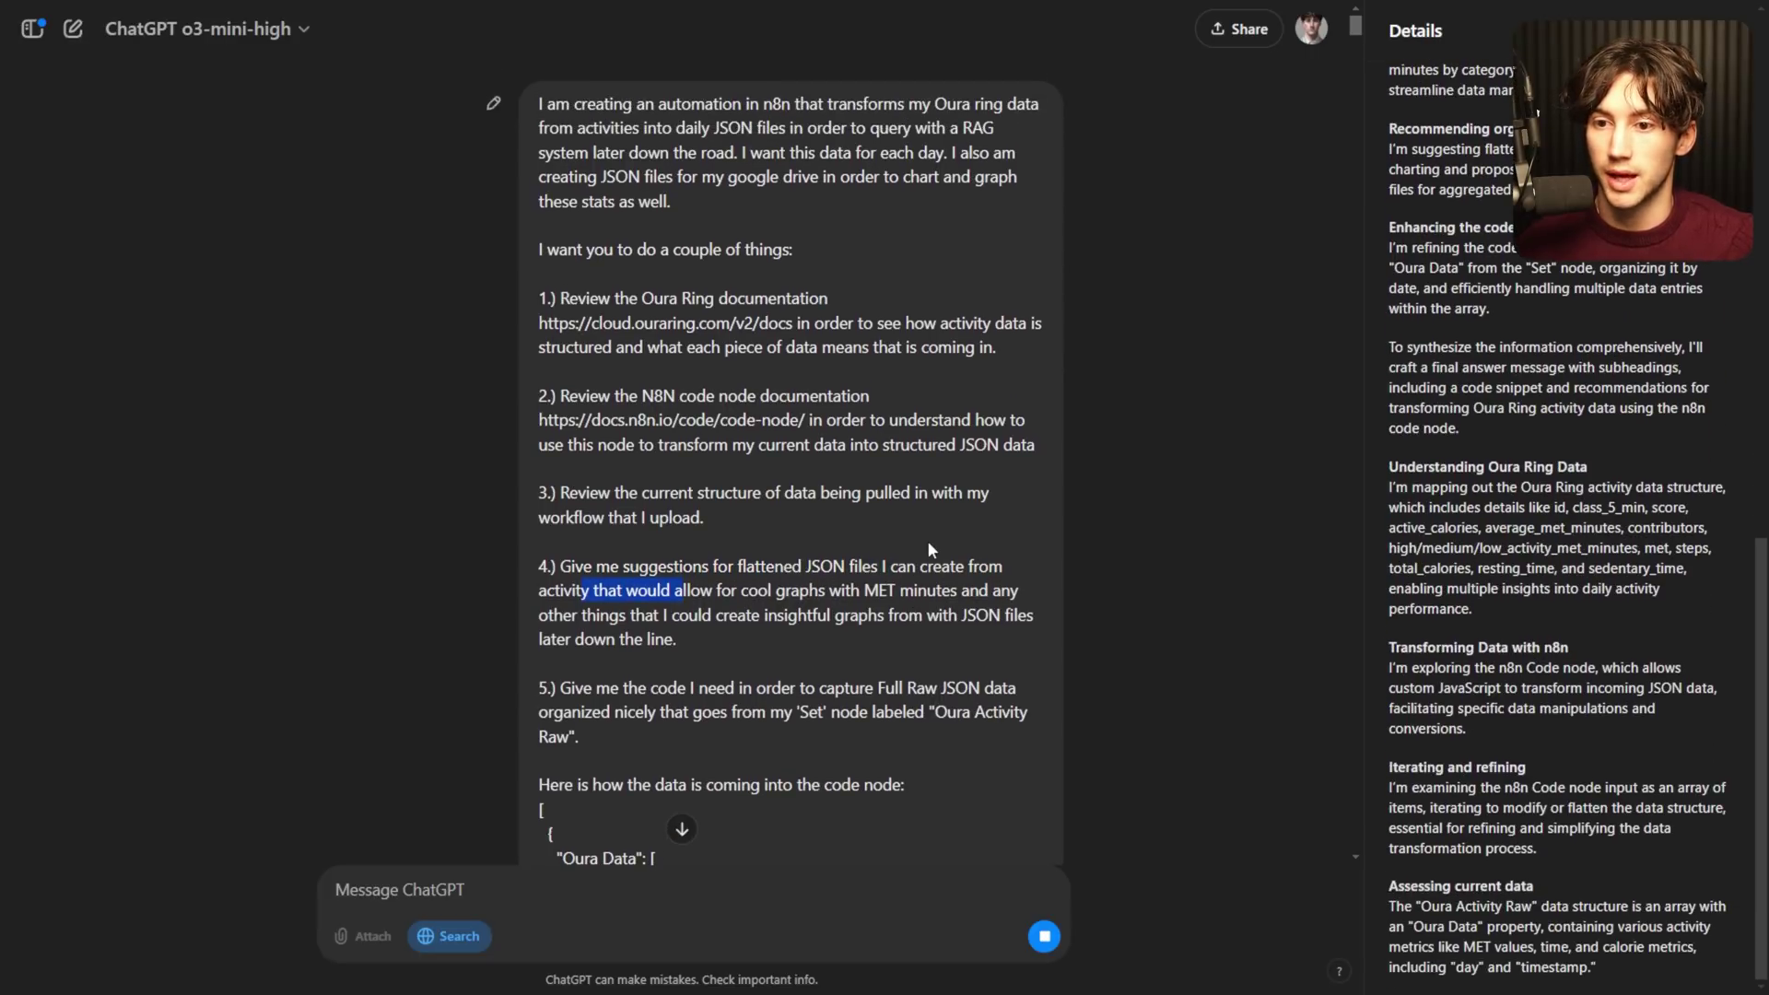
- Examine the reasoning details on identifying key data points, generating the structure and refining the flattened JSON
{"action": "scroll", "coordinate": [1537, 500], "scroll_direction": "up", "scroll_amount": 10}
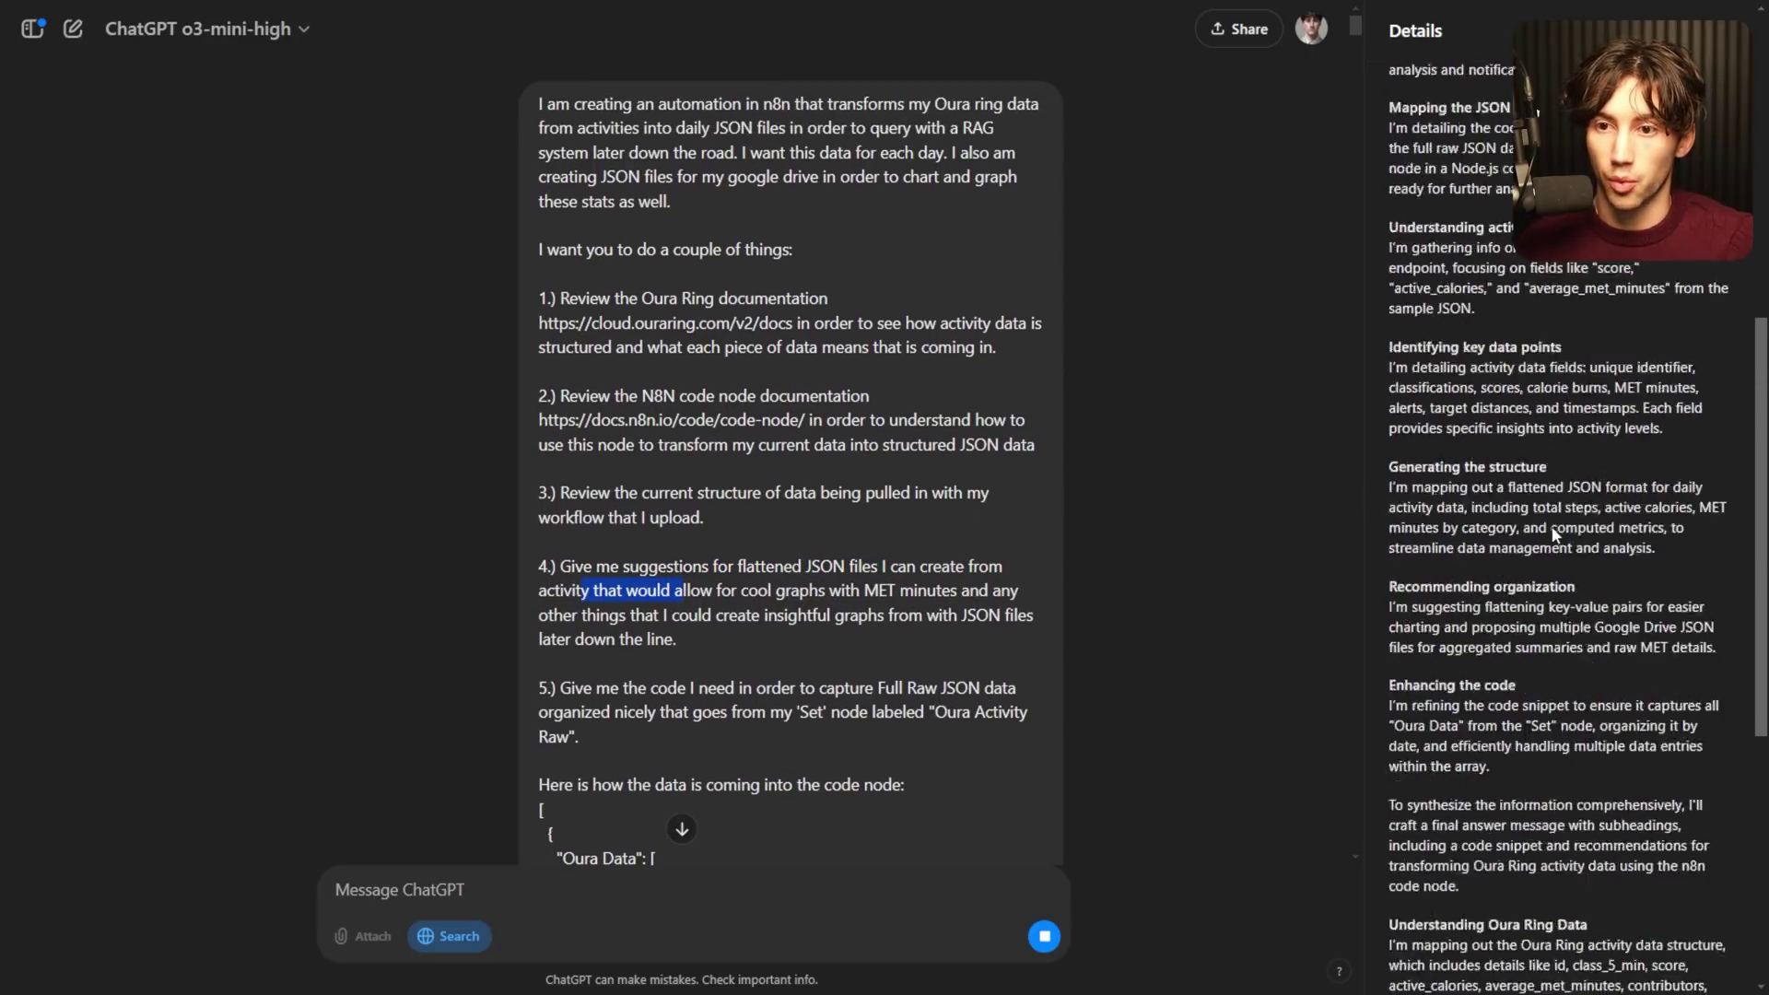
{"action": "scroll", "coordinate": [1553, 528], "scroll_direction": "down", "scroll_amount": 10}
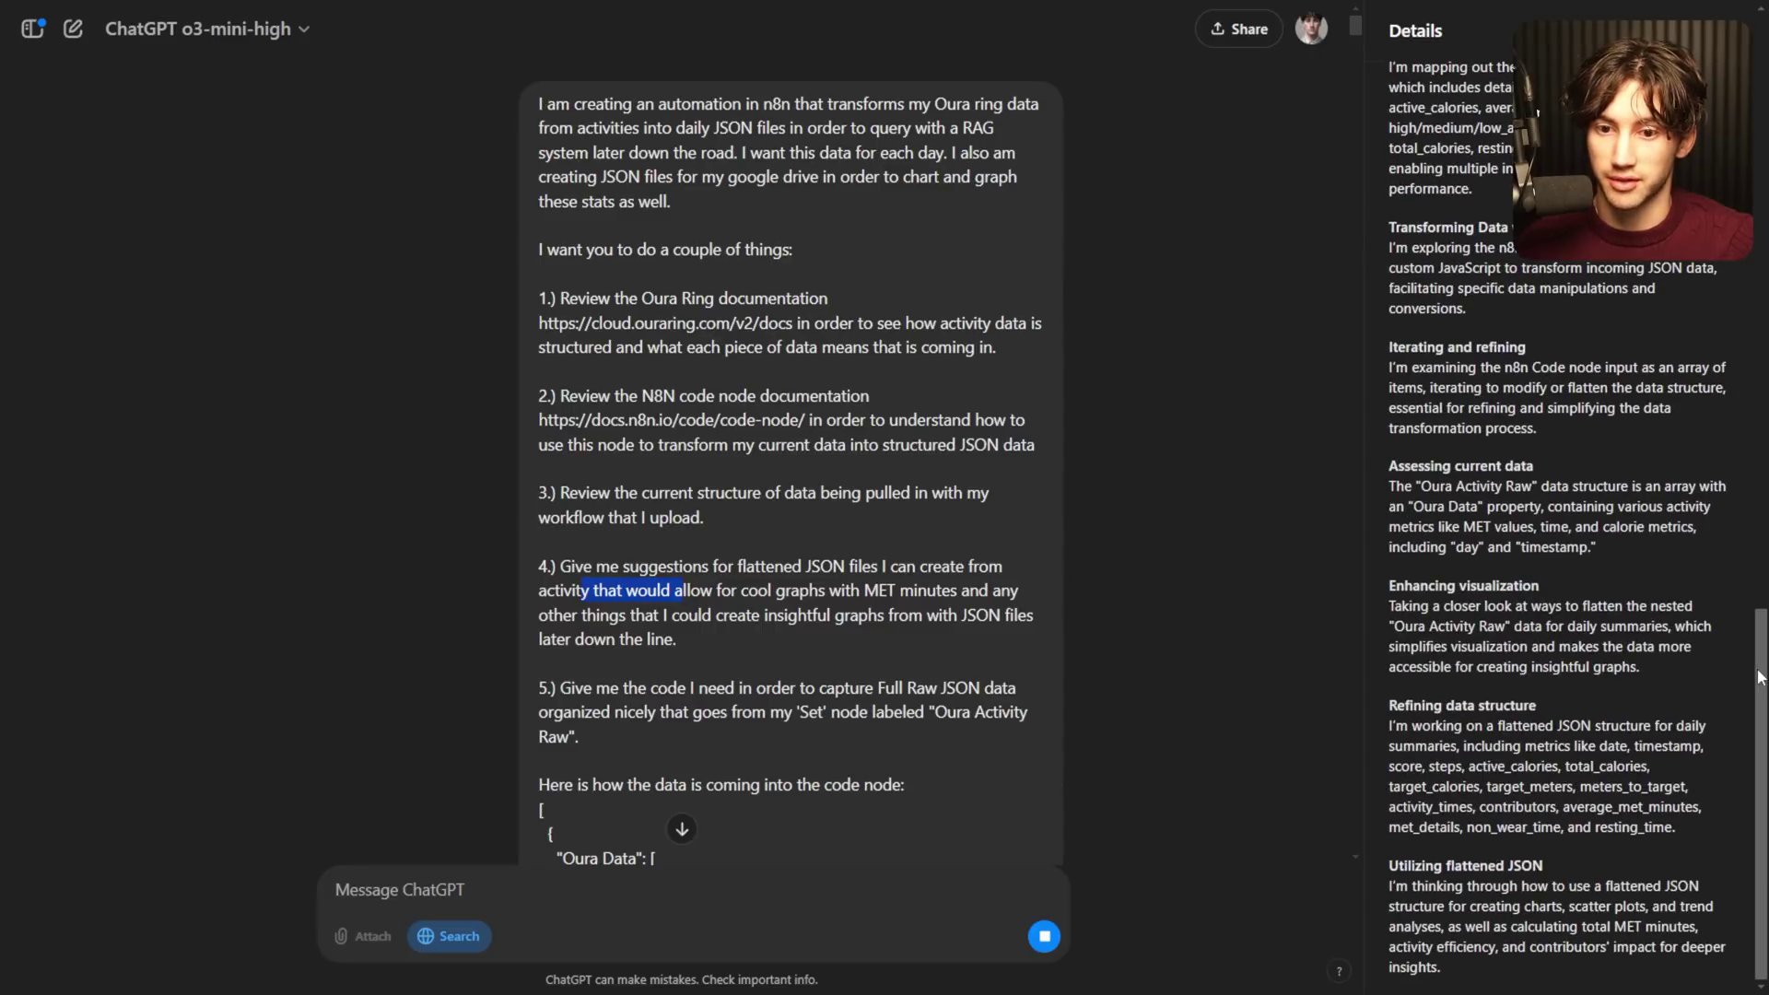
{"action": "scroll", "coordinate": [1760, 442], "scroll_direction": "up", "scroll_amount": 6}
{"action": "scroll", "coordinate": [1536, 589], "scroll_direction": "down", "scroll_amount": 5}
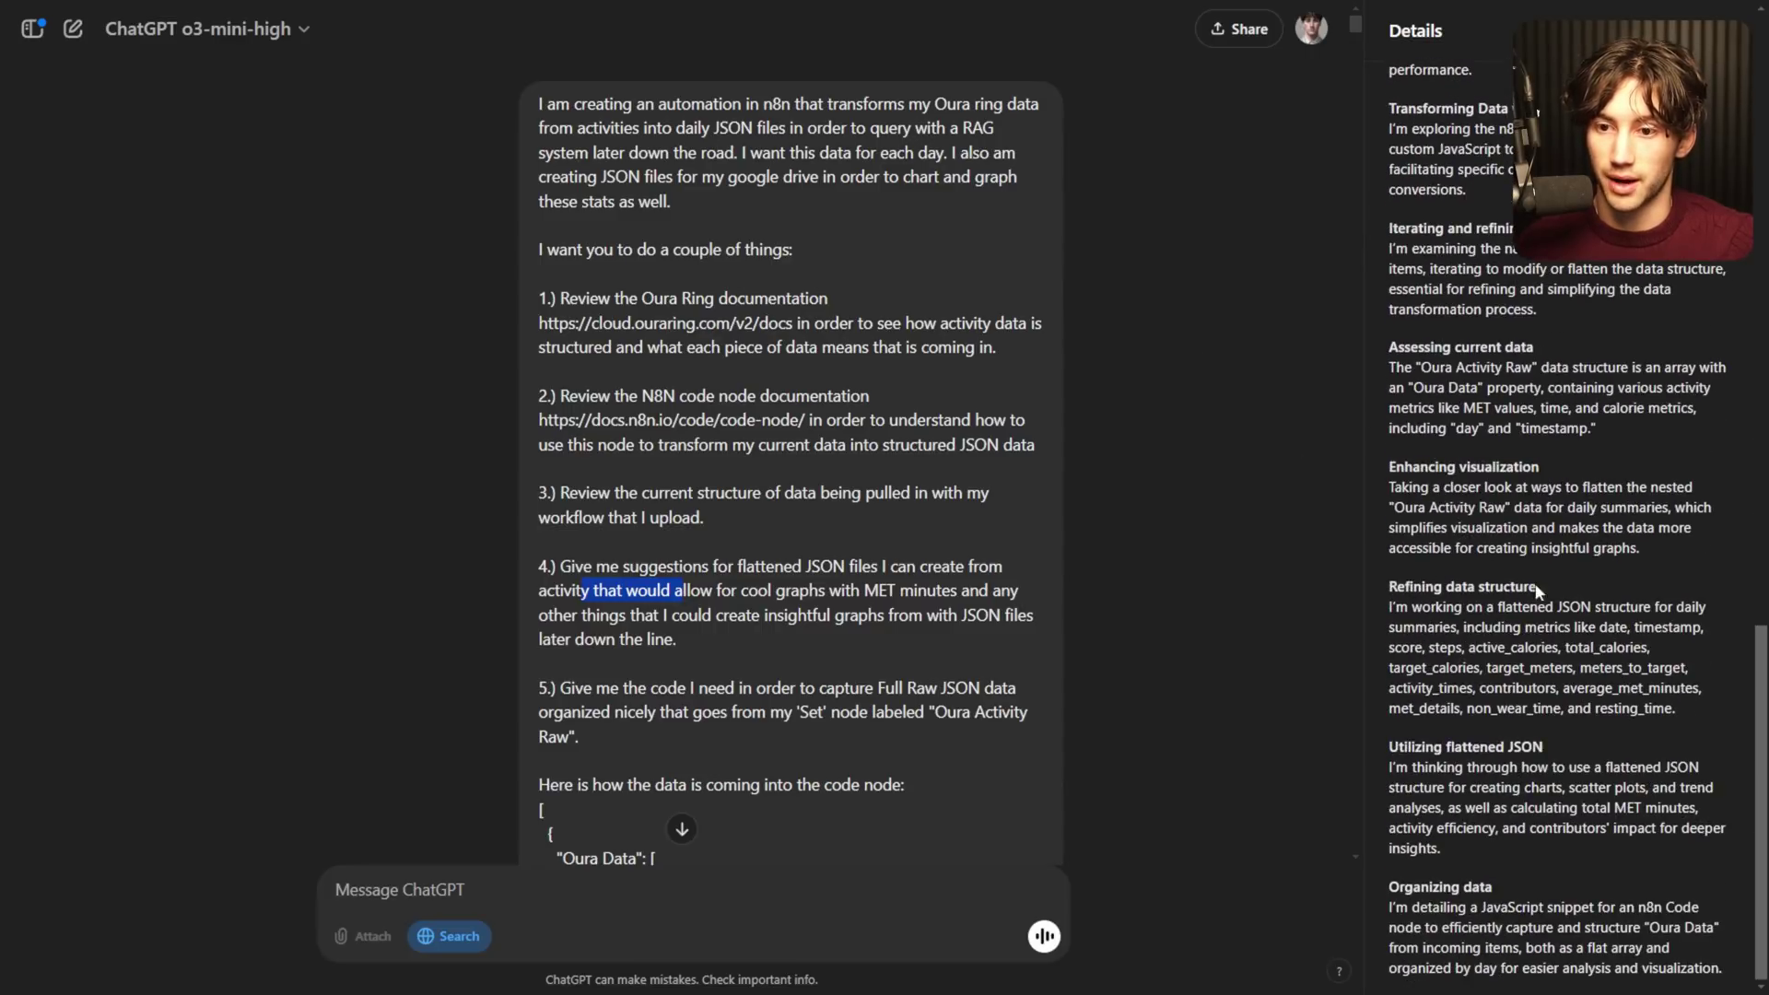
- Skip past the submitted JSON data to the beginning of the generated answer and check its thinking time
{"action": "scroll", "coordinate": [1066, 636], "scroll_direction": "down", "scroll_amount": 15}
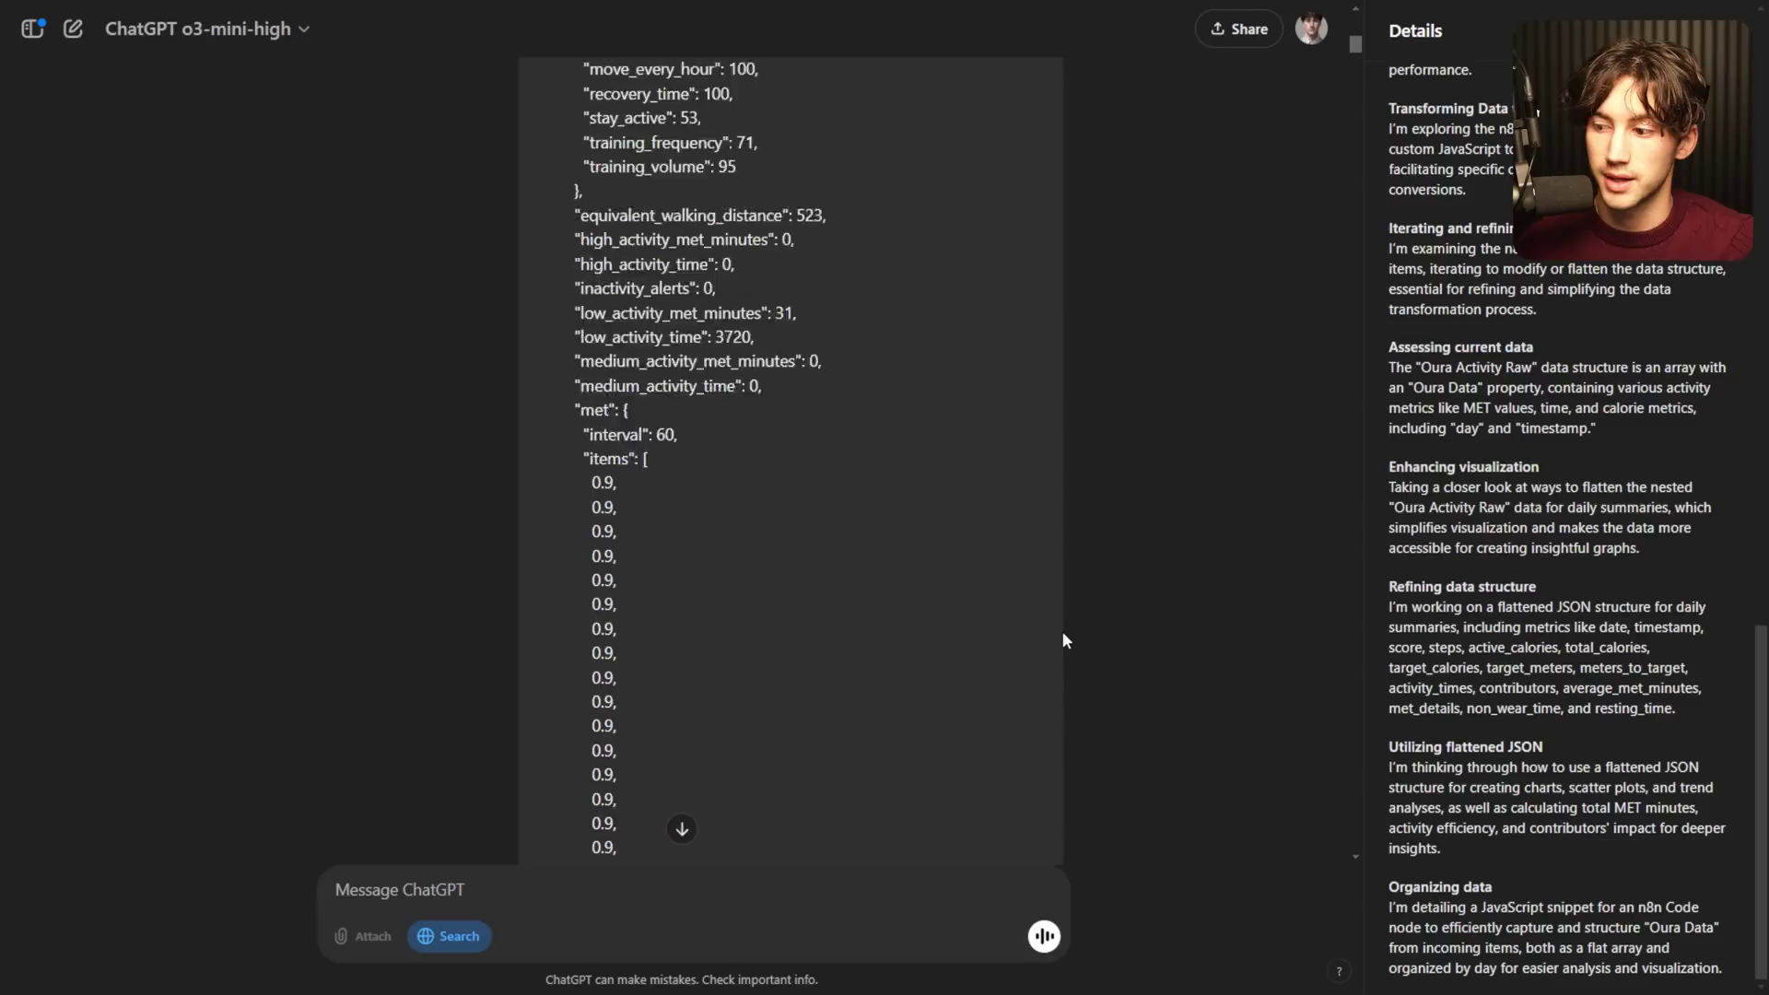
{"action": "scroll", "coordinate": [1068, 626], "scroll_direction": "down", "scroll_amount": 5}
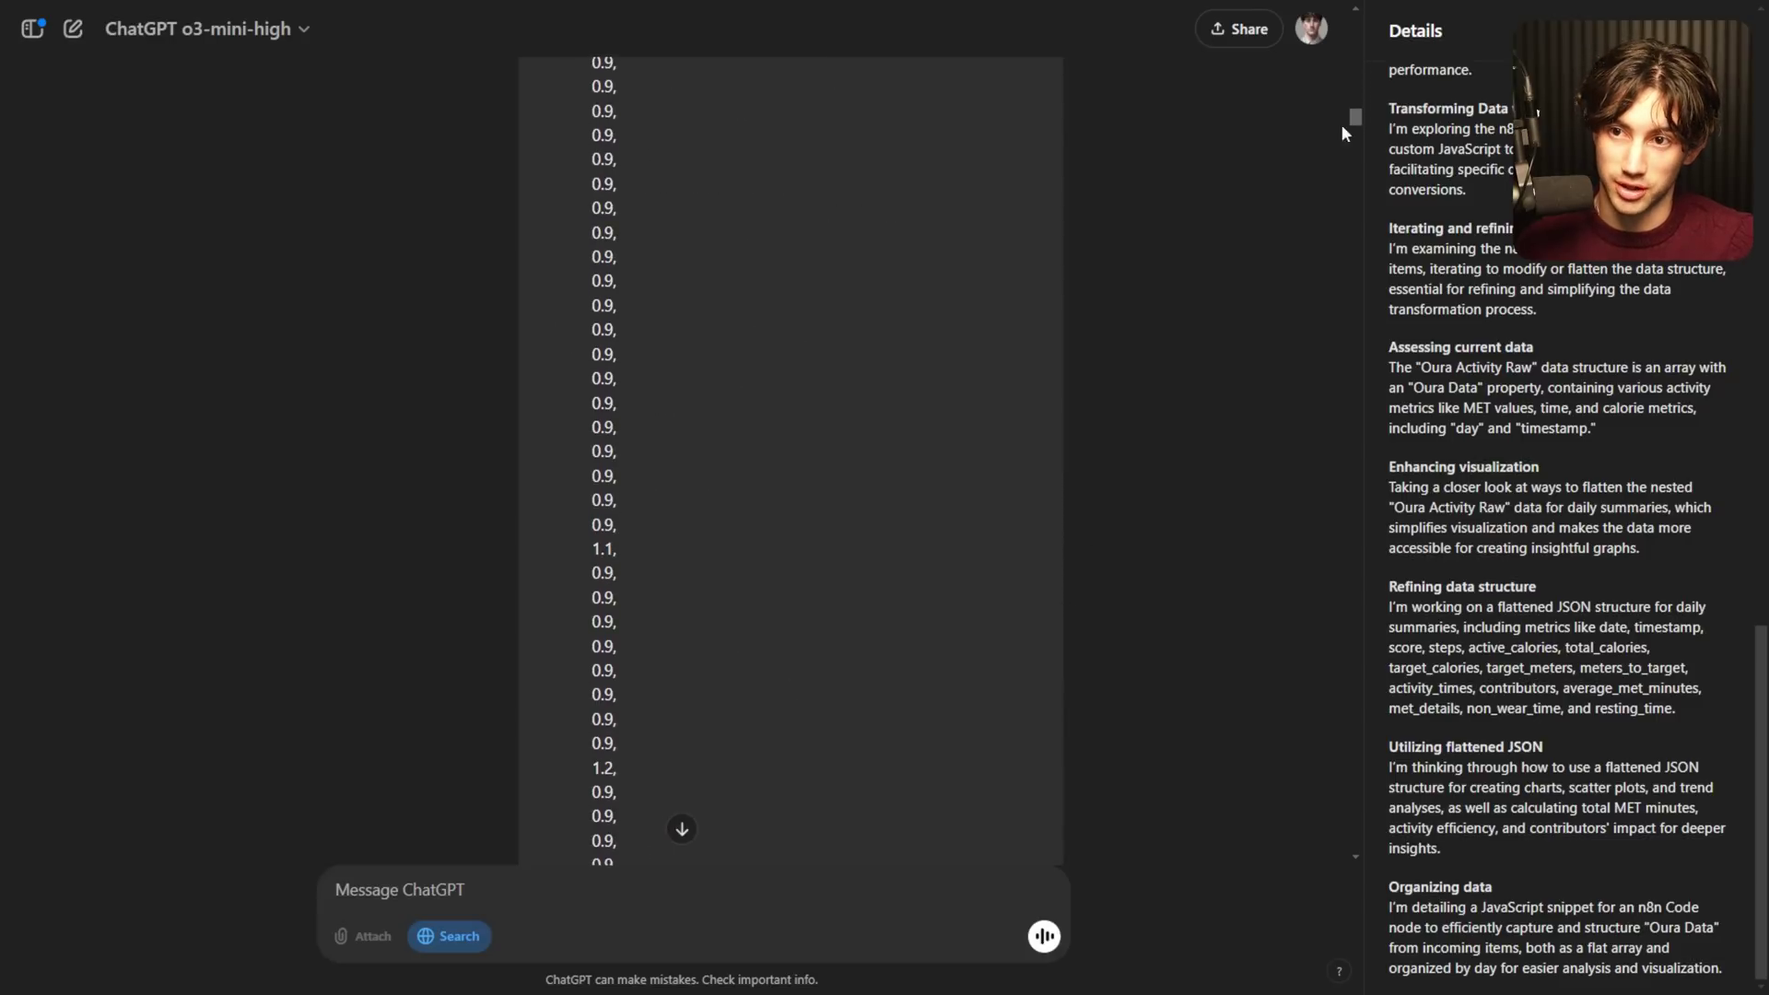
{"action": "left_click_drag", "start_coordinate": [1341, 126], "coordinate": [1343, 766]}
{"action": "scroll", "coordinate": [1057, 691], "scroll_direction": "up", "scroll_amount": 10}
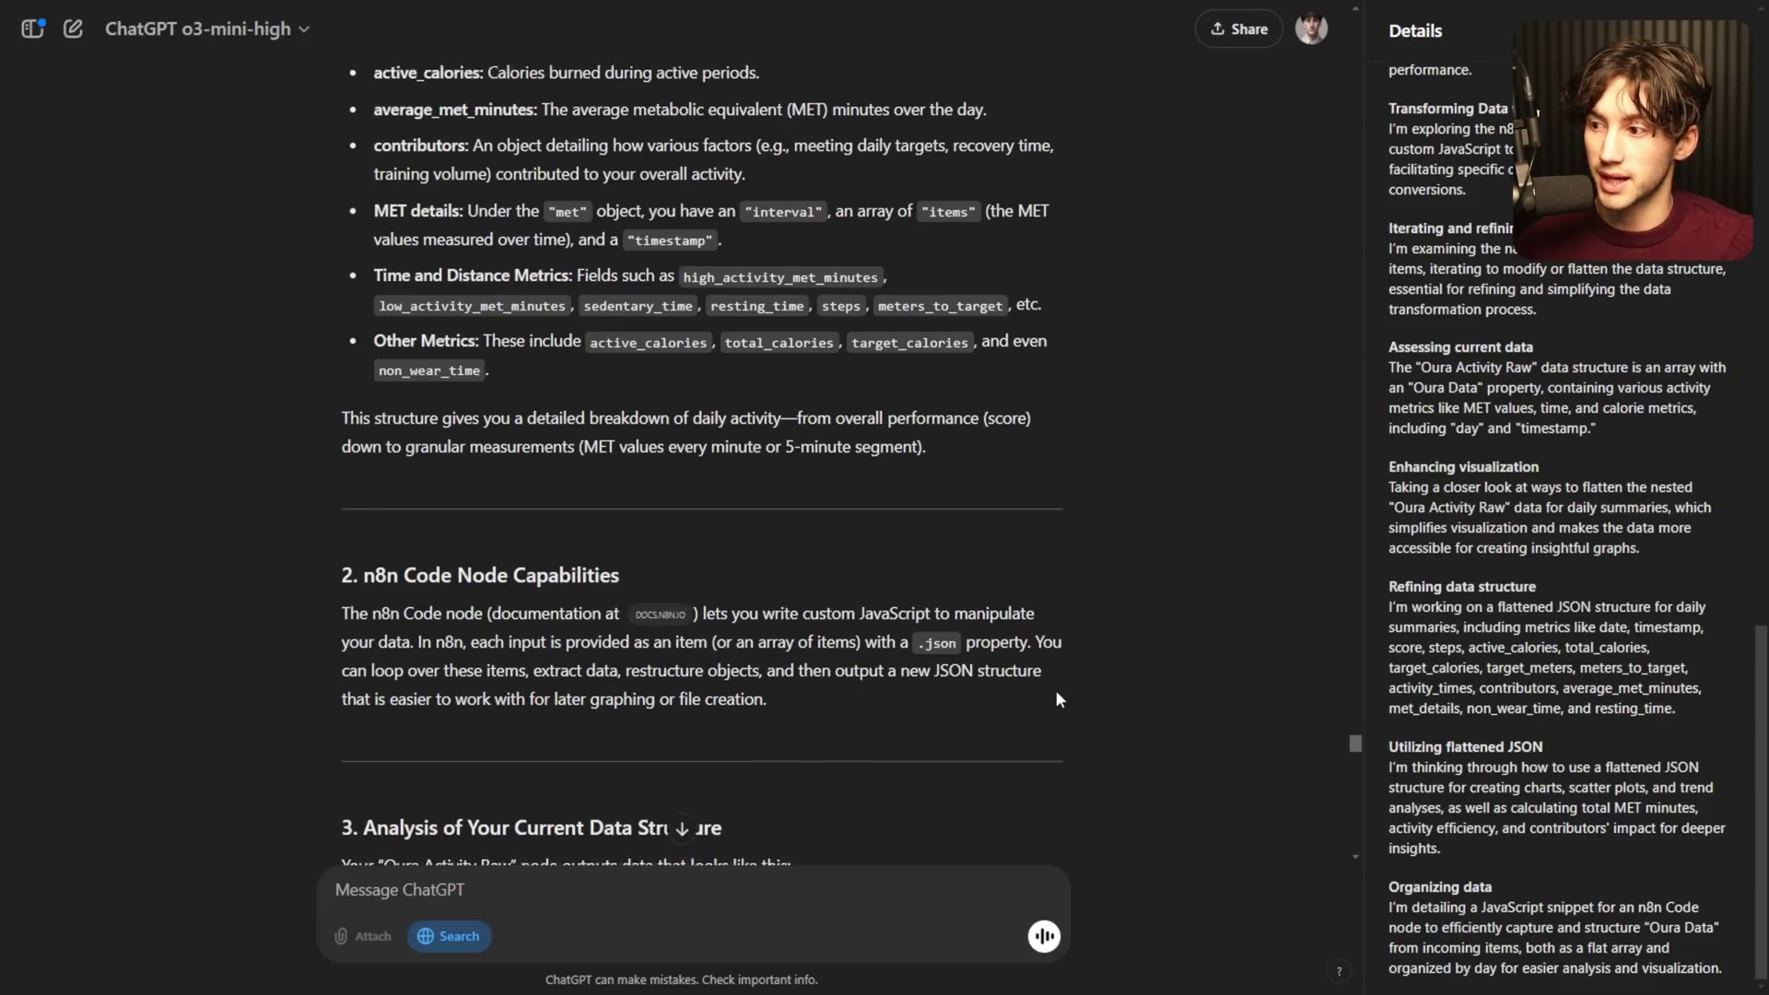
{"action": "scroll", "coordinate": [1056, 698], "scroll_direction": "up", "scroll_amount": 6}
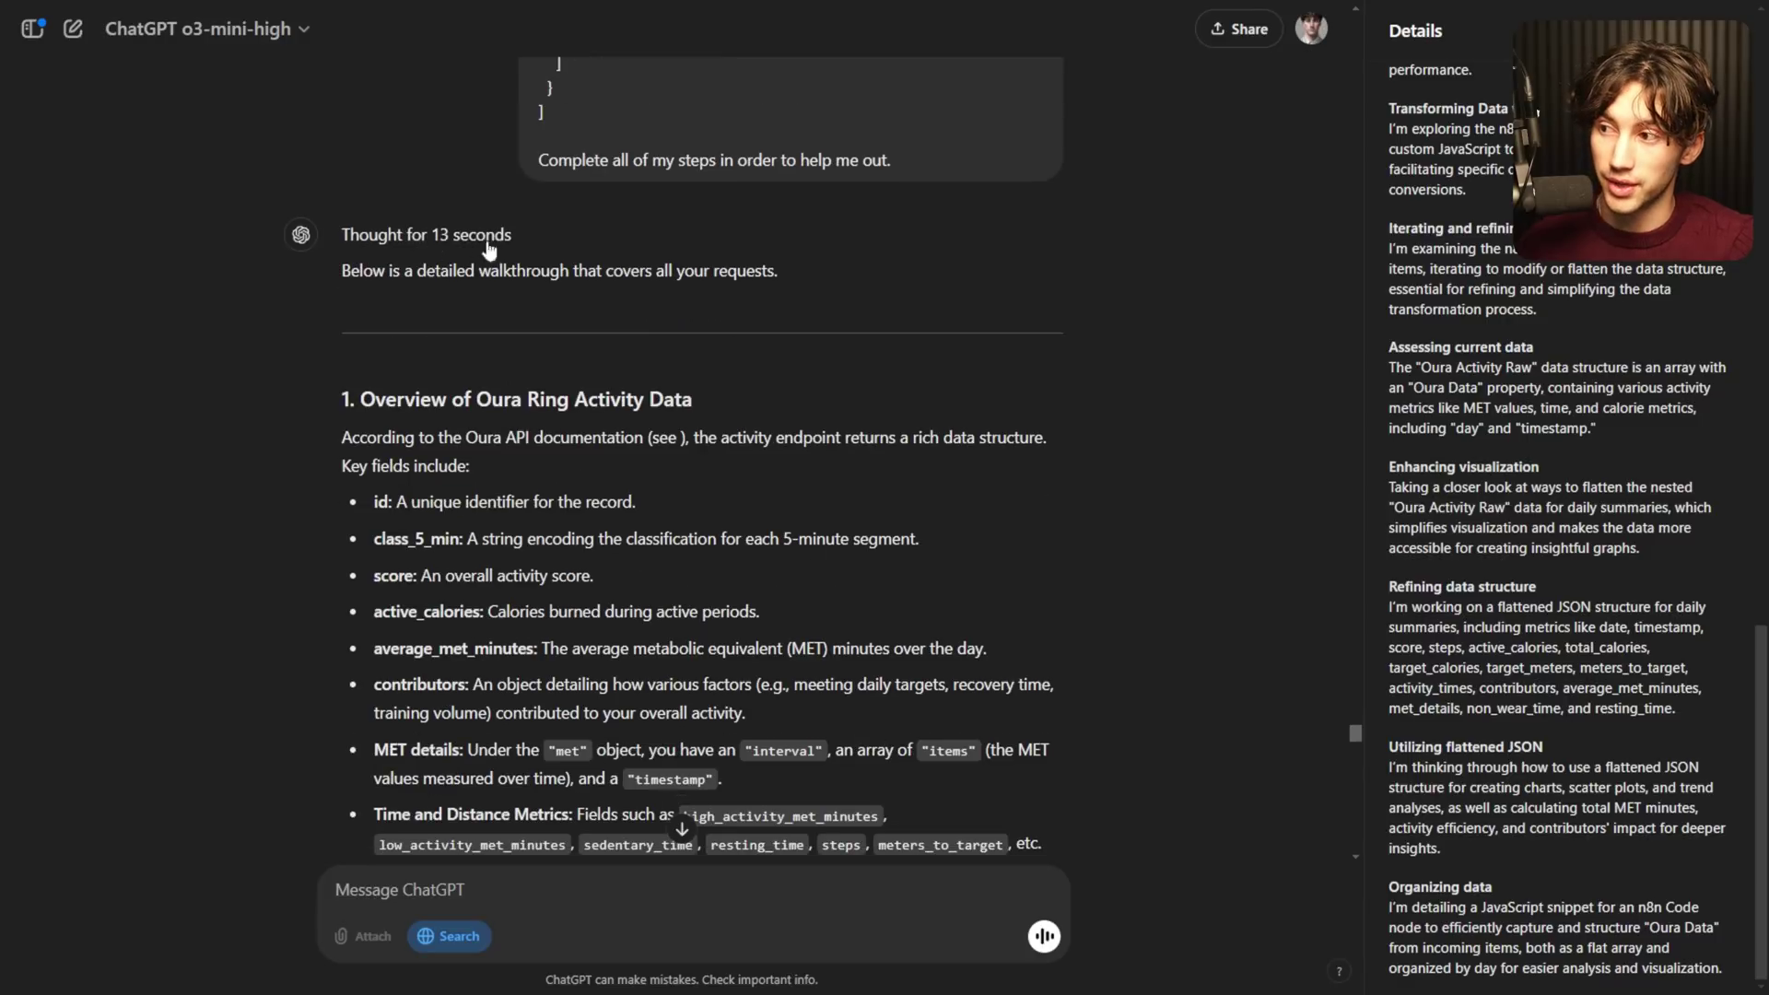
- Look over the reasoning details from the earliest entries onward, and close the details view
{"action": "scroll", "coordinate": [1603, 305], "scroll_direction": "up", "scroll_amount": 15}
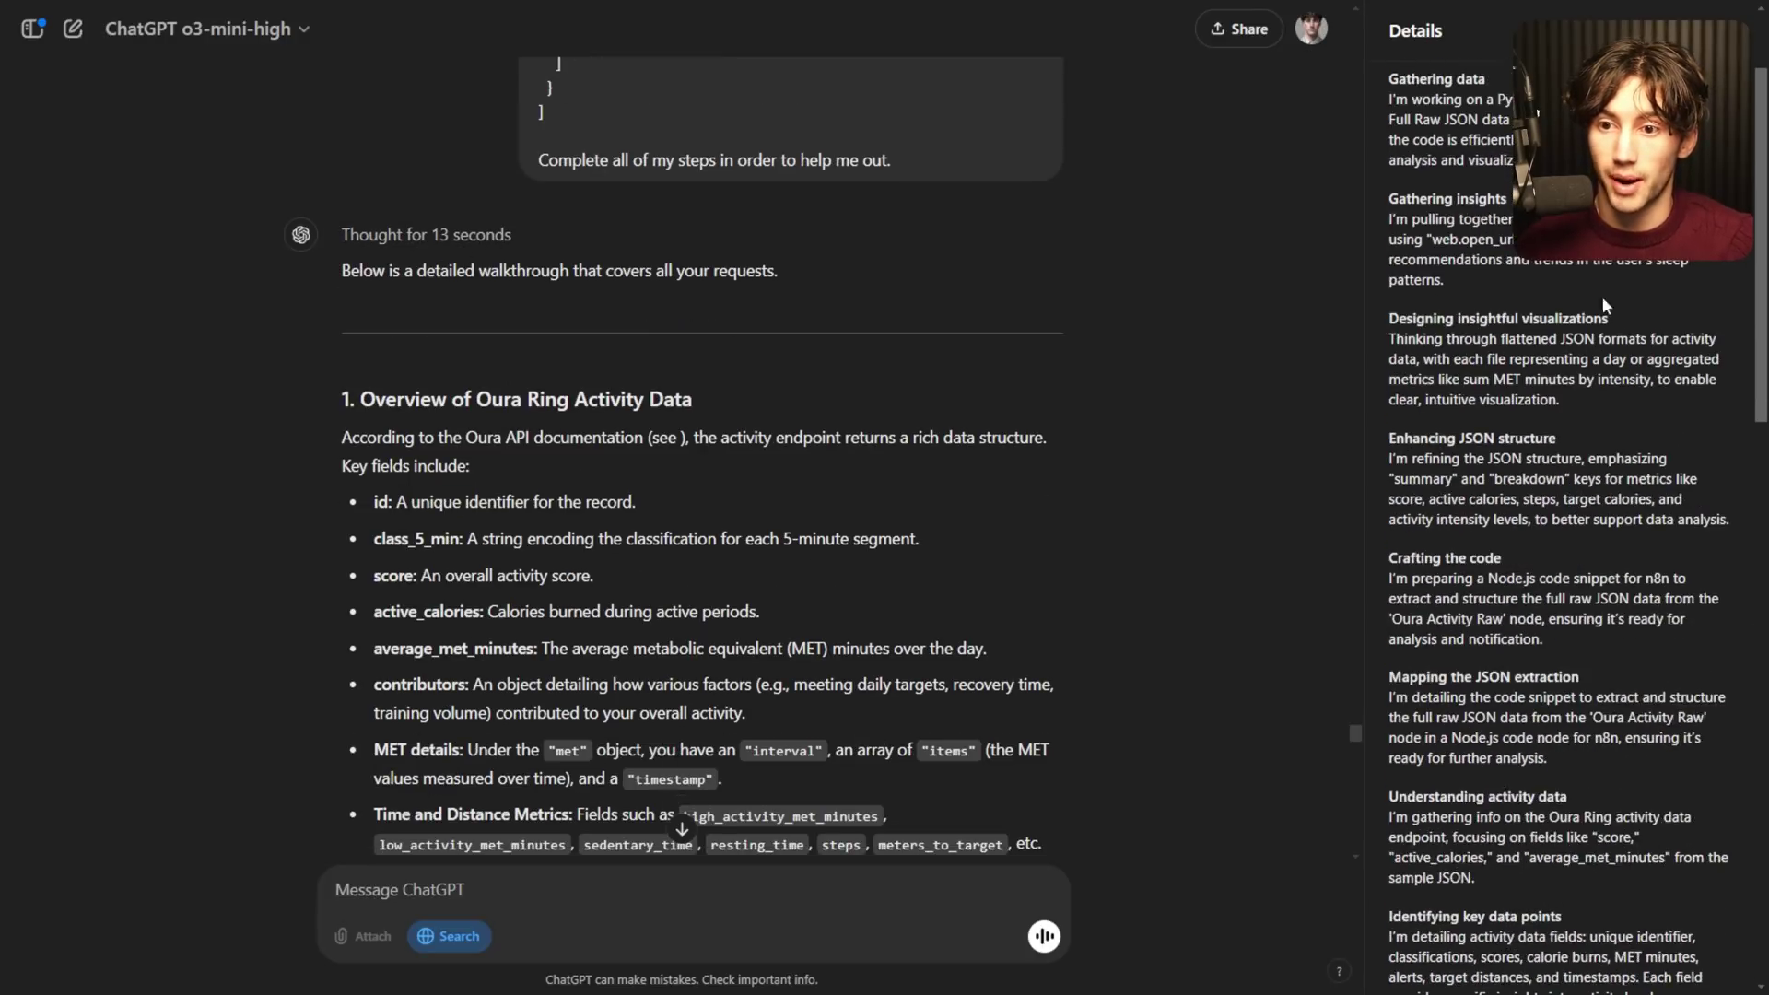
{"action": "scroll", "coordinate": [1603, 306], "scroll_direction": "down", "scroll_amount": 12}
{"action": "scroll", "coordinate": [1603, 306], "scroll_direction": "up", "scroll_amount": 8}
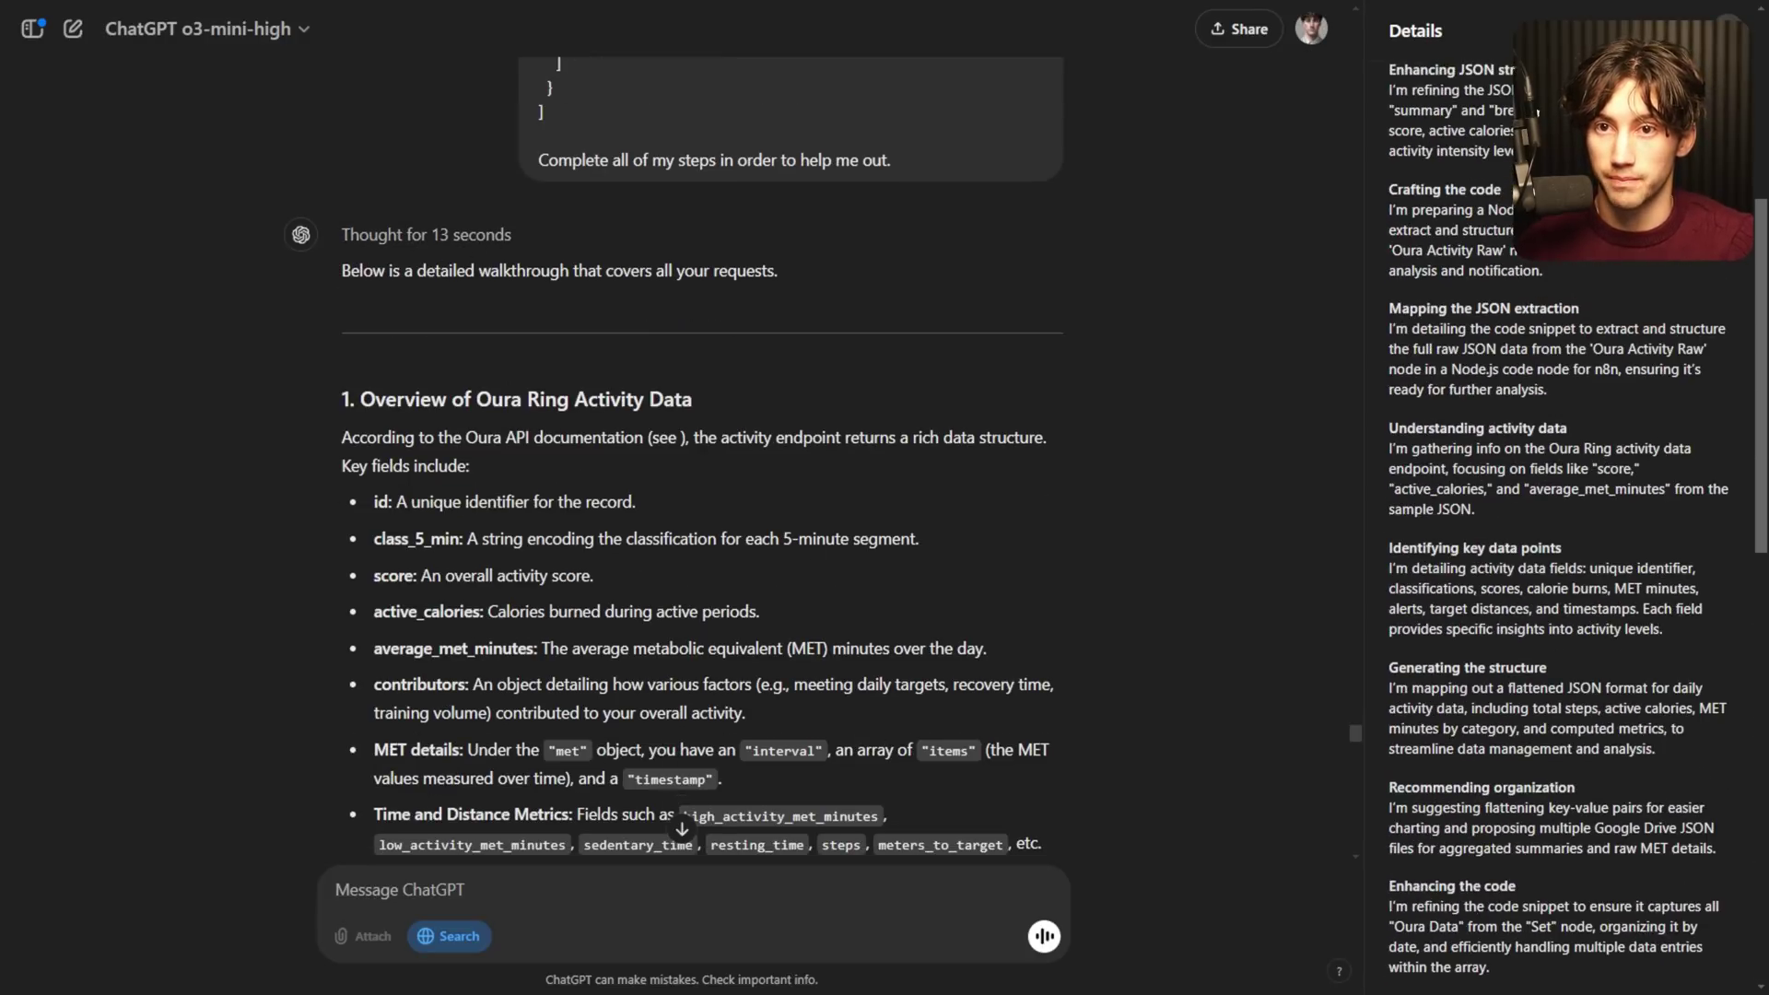
{"action": "left_click", "coordinate": [1728, 26]}
- Review the answer's "Overview of Oura Ring Activity Data" section and its list of key fields
{"action": "scroll", "coordinate": [811, 373], "scroll_direction": "down", "scroll_amount": 2}
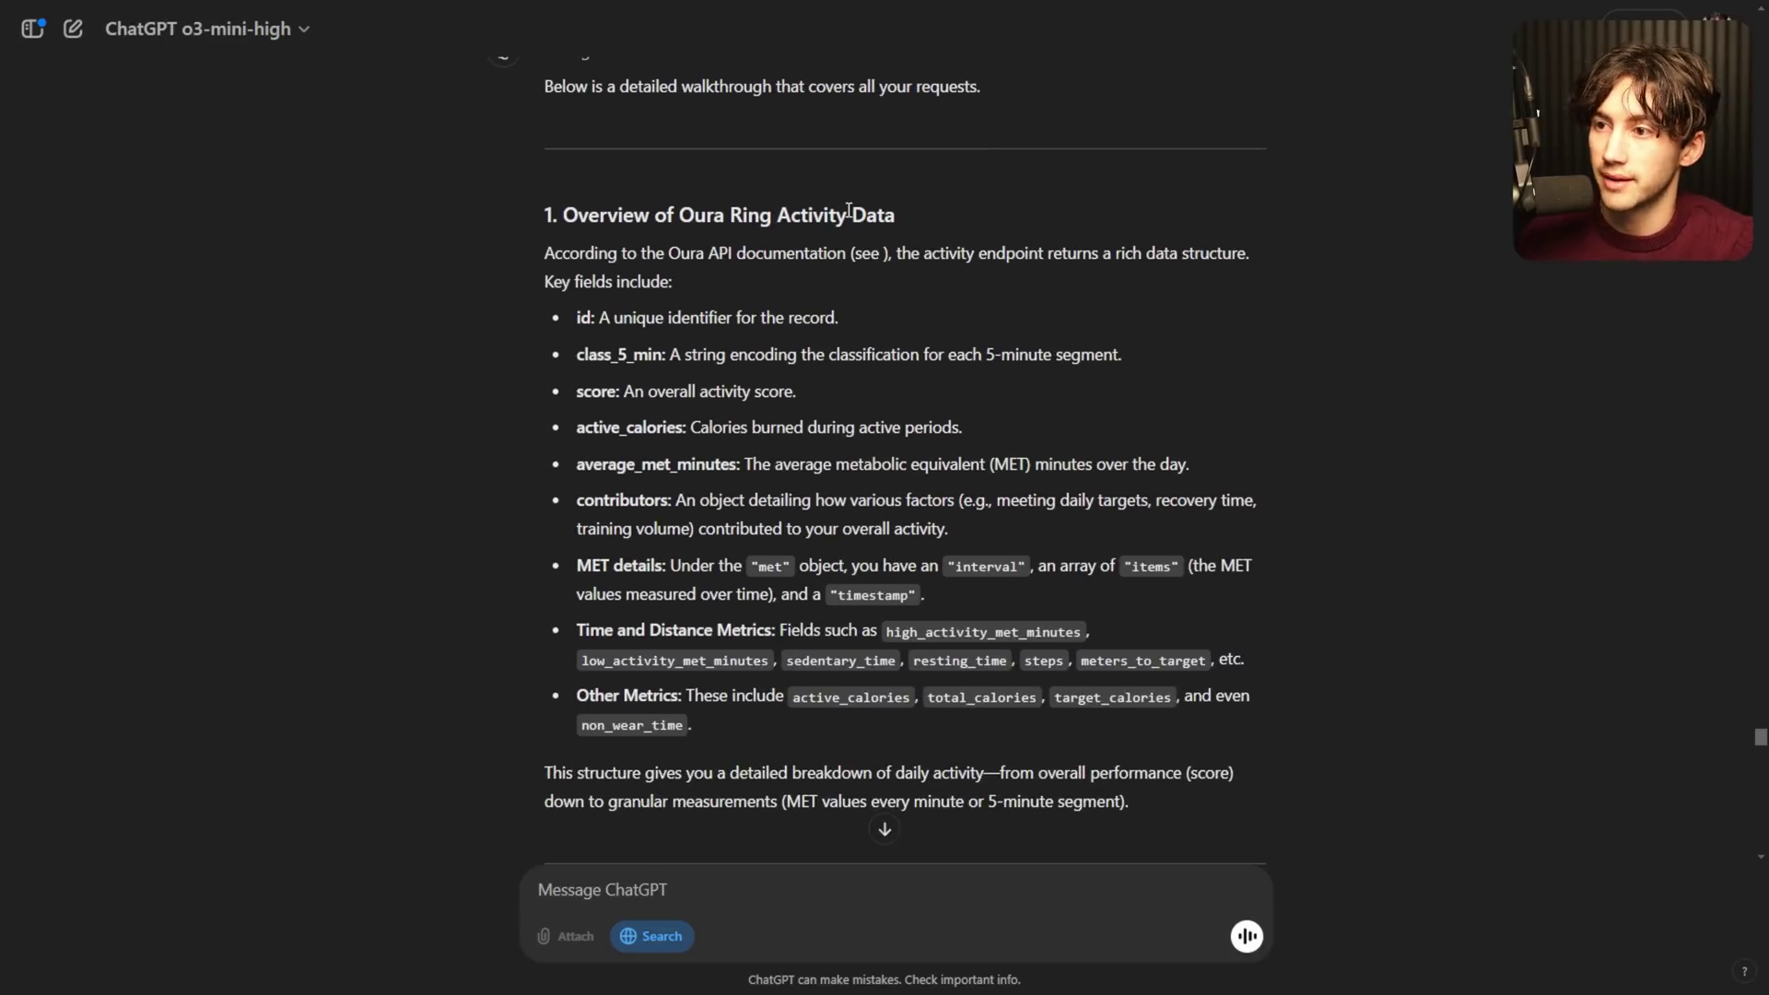
{"action": "left_click_drag", "start_coordinate": [546, 252], "coordinate": [871, 255]}
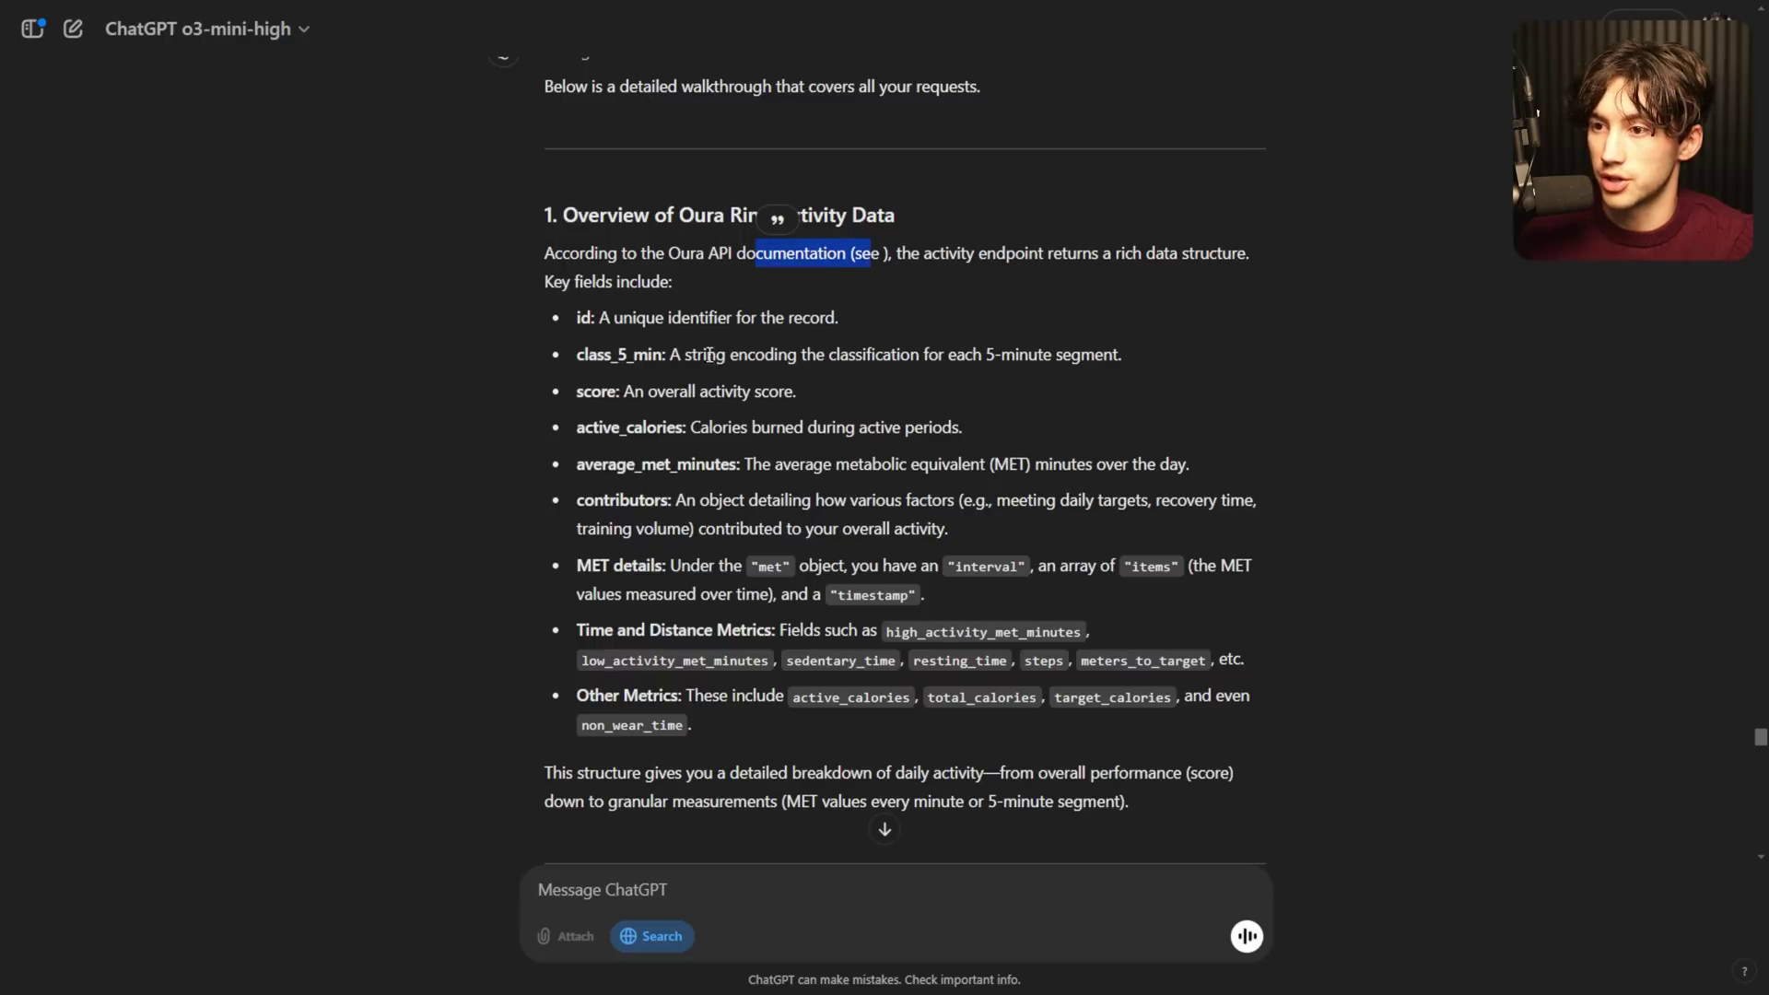
{"action": "left_click_drag", "start_coordinate": [552, 293], "coordinate": [1087, 737]}
{"action": "left_click", "coordinate": [587, 325]}
{"action": "scroll", "coordinate": [586, 325], "scroll_direction": "down", "scroll_amount": 1}
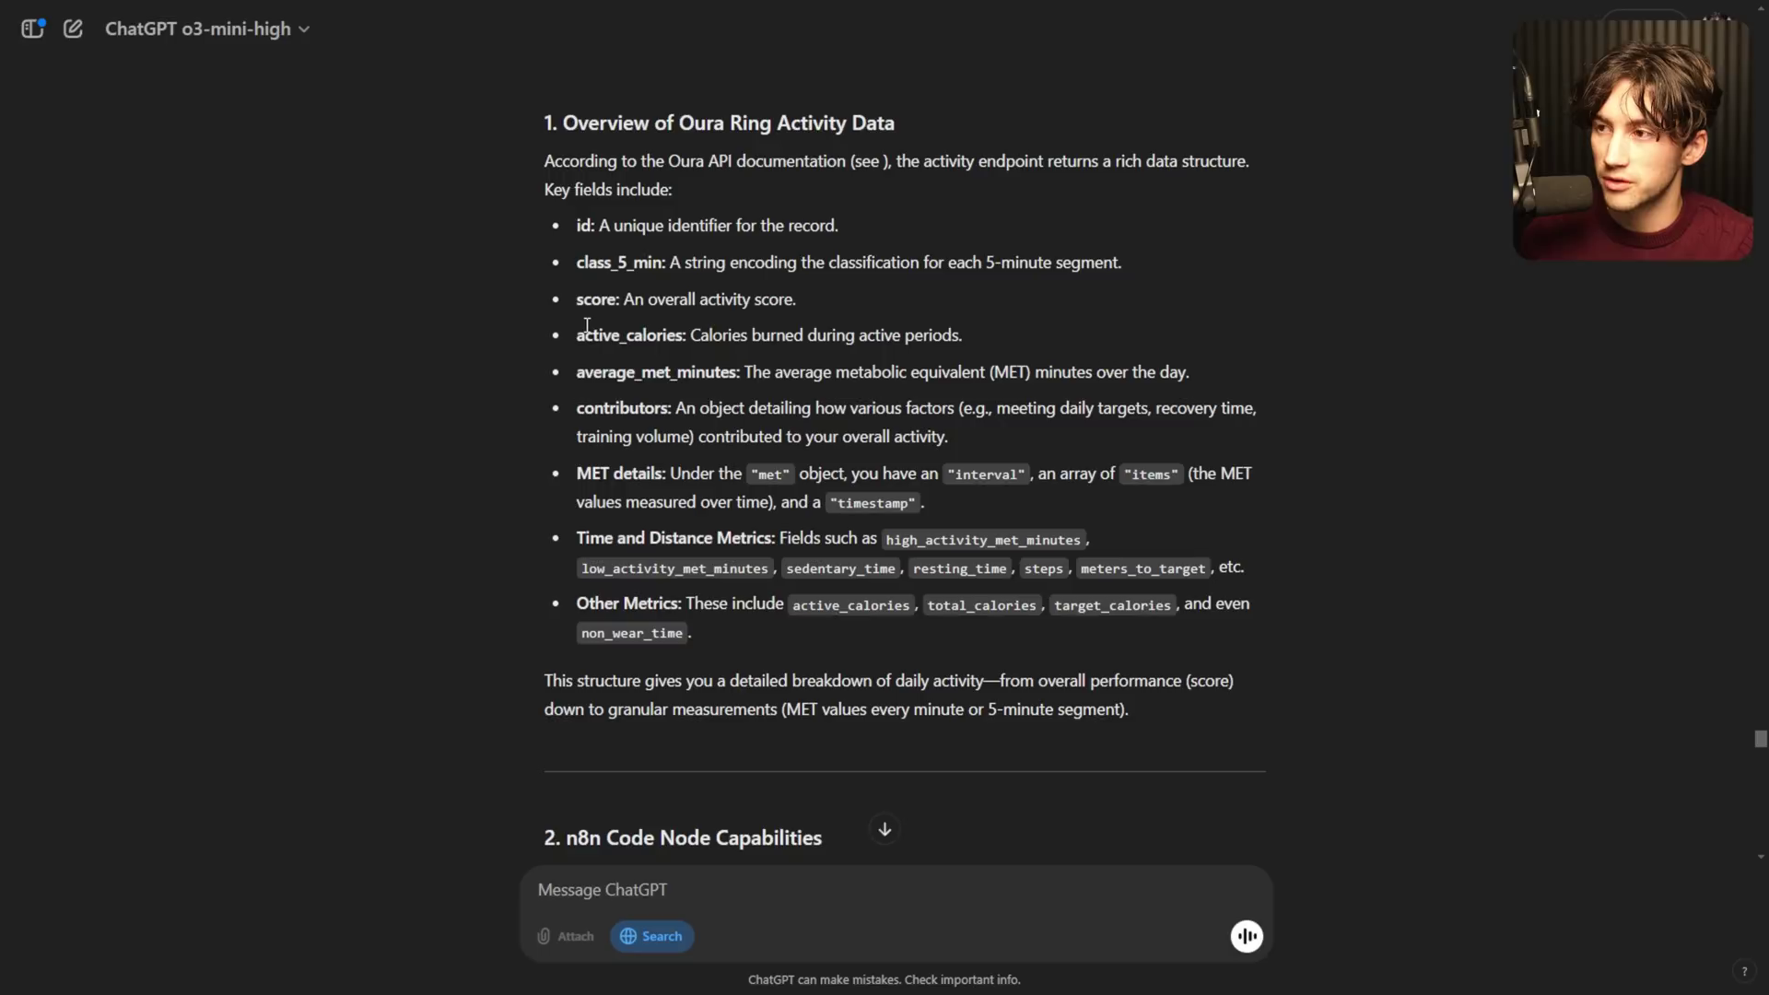
- Reread the Oura Ring activity data overview, focusing on the MET details and the time and distance metrics
{"action": "left_click_drag", "start_coordinate": [564, 120], "coordinate": [1284, 710]}
{"action": "left_click_drag", "start_coordinate": [1176, 697], "coordinate": [541, 141]}
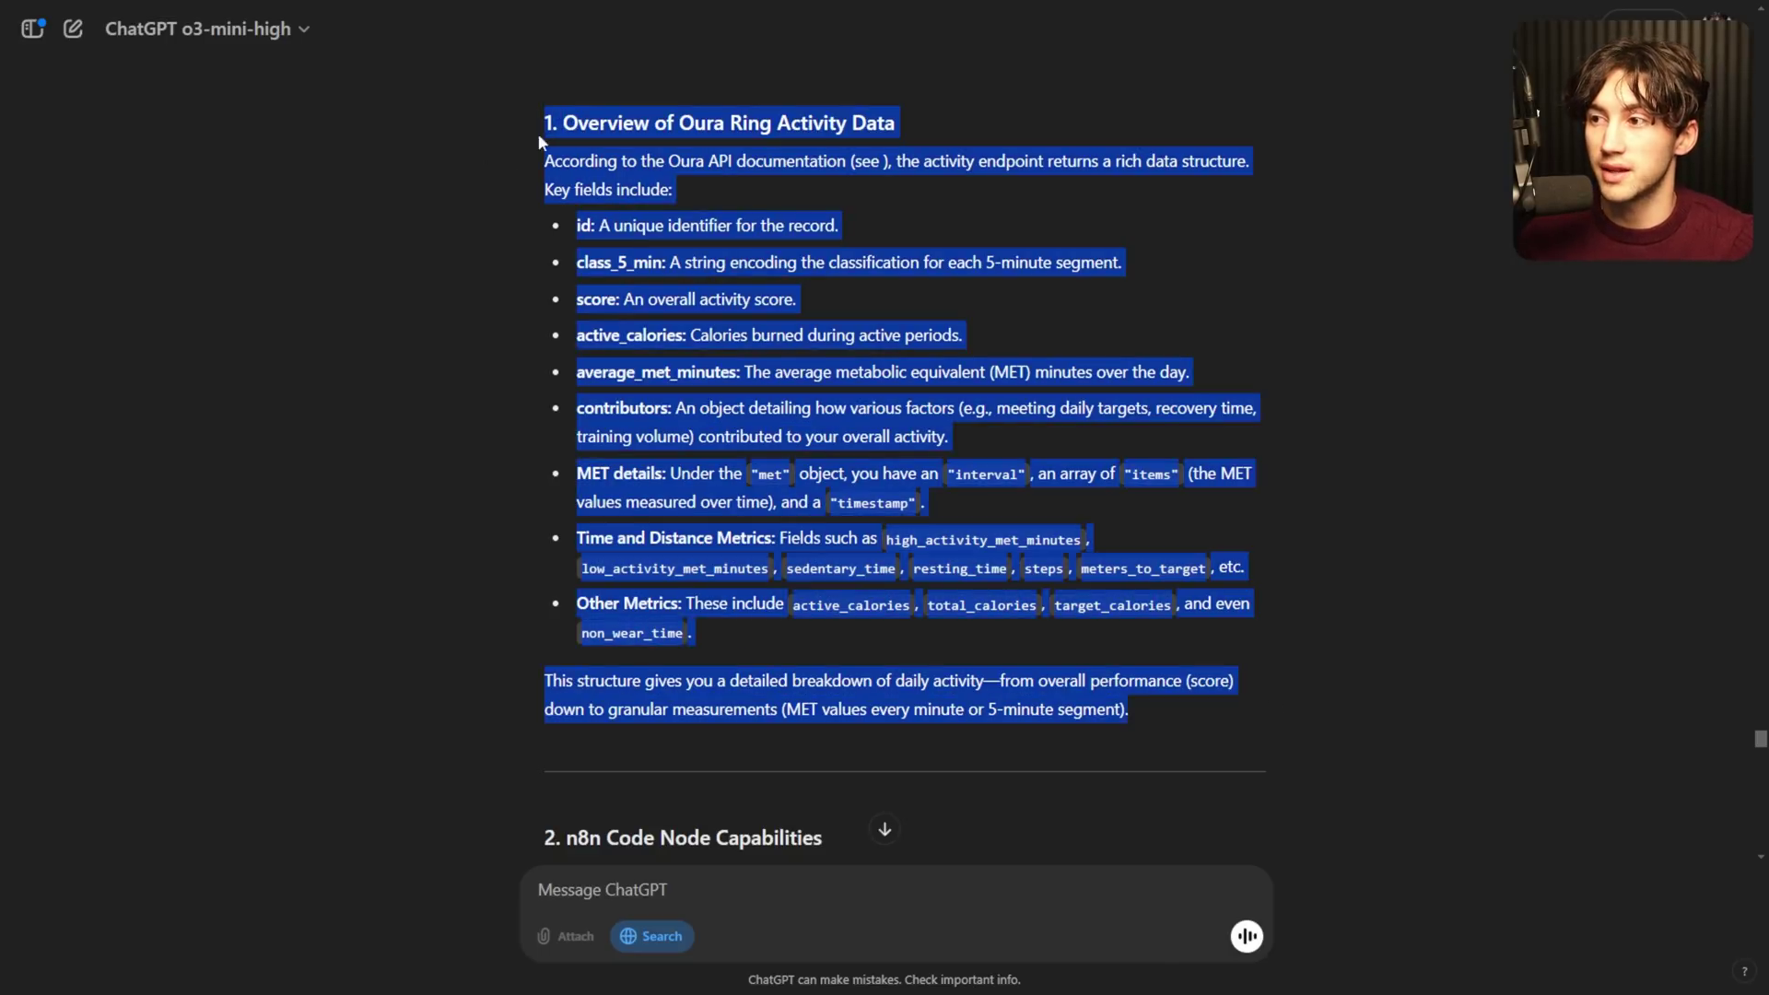
{"action": "left_click", "coordinate": [997, 433]}
{"action": "double_click", "coordinate": [772, 475]}
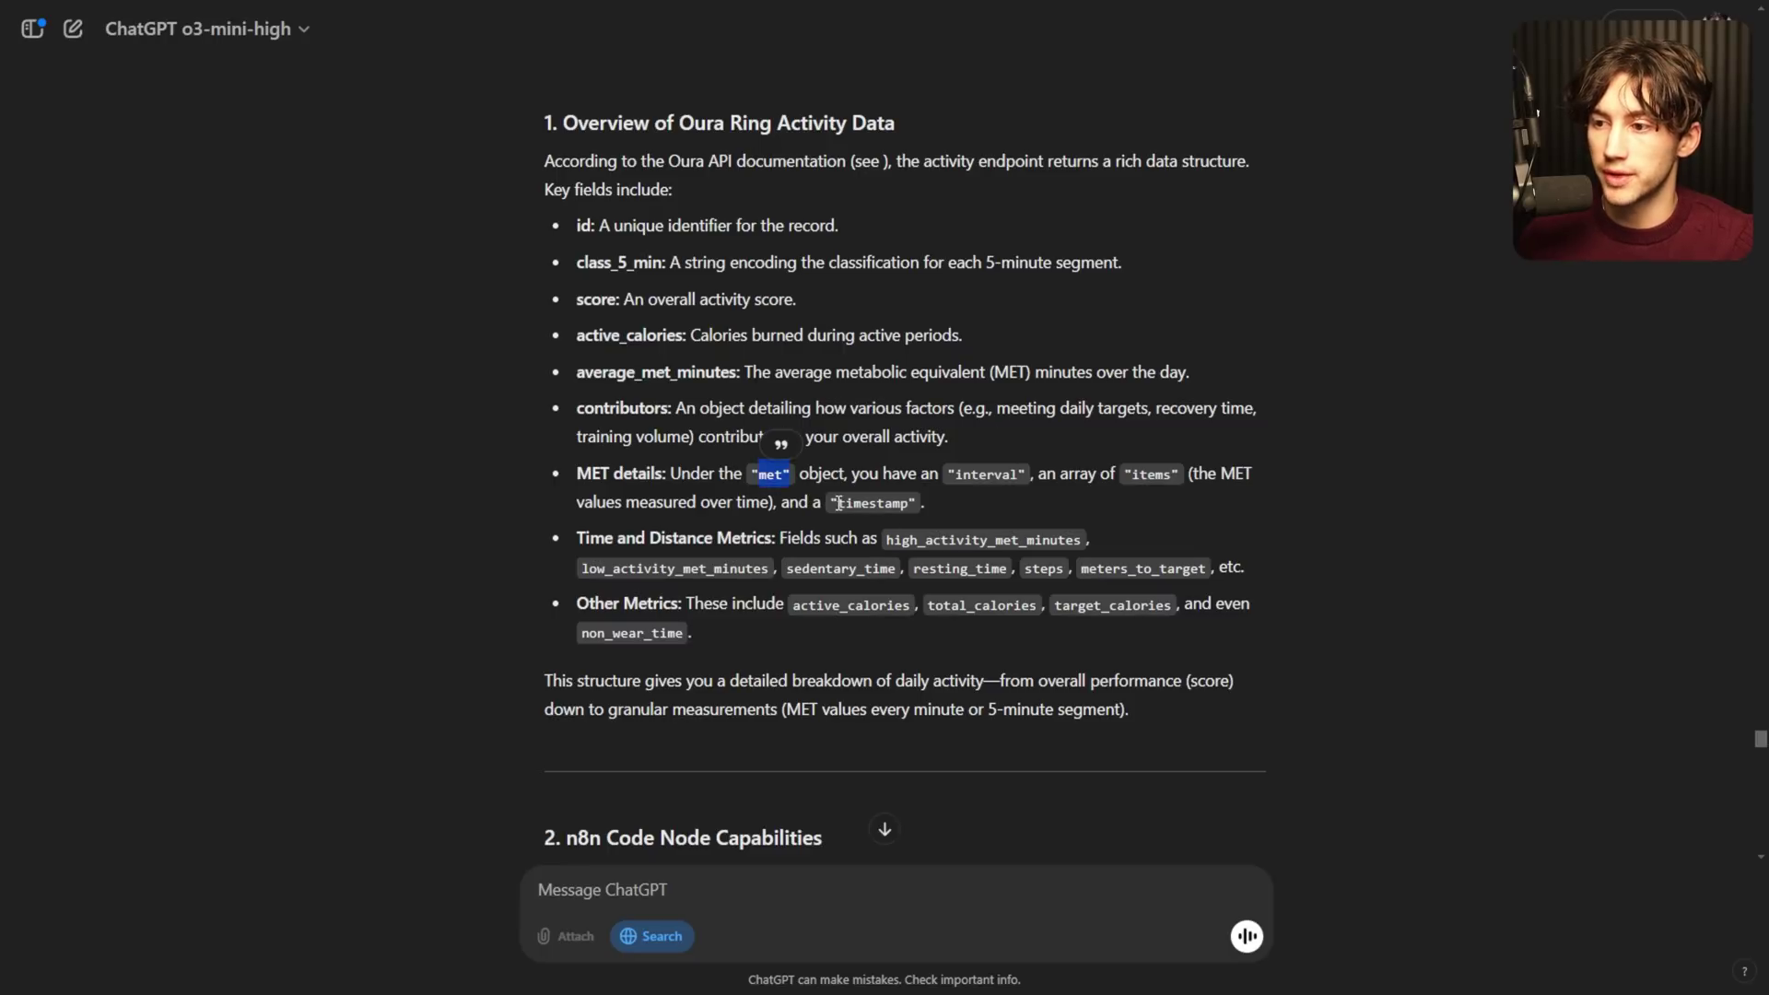
{"action": "double_click", "coordinate": [838, 502]}
{"action": "double_click", "coordinate": [959, 476]}
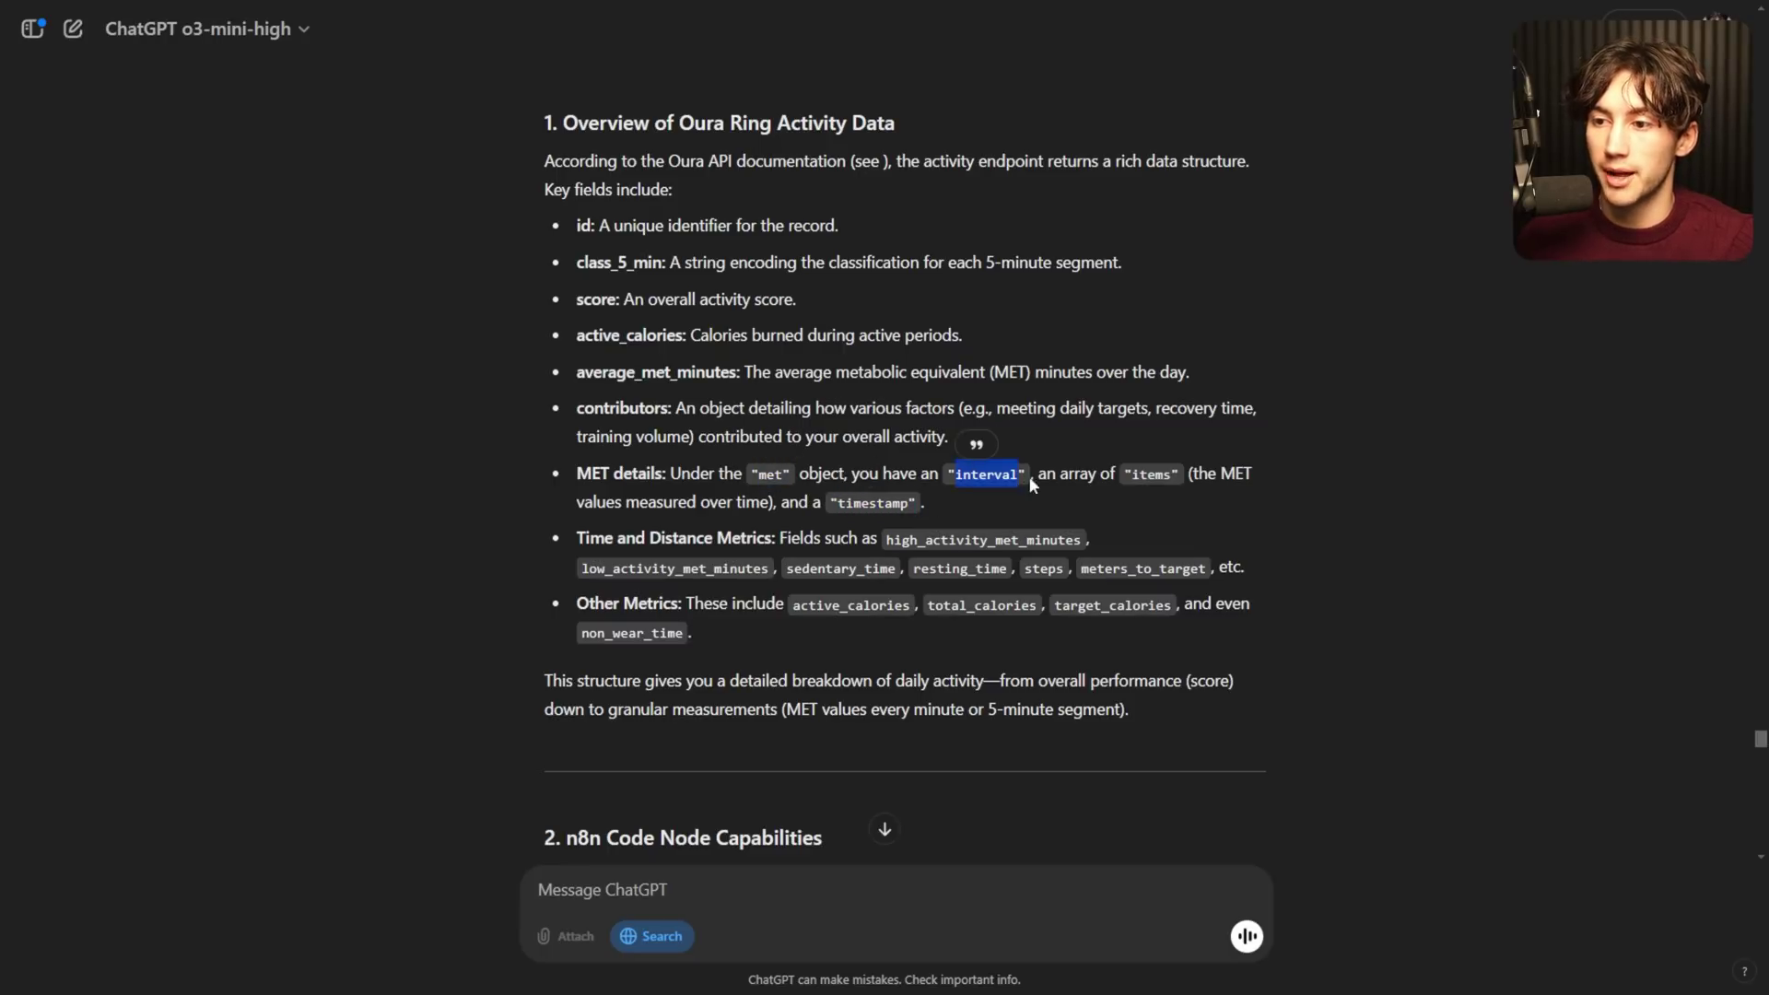
{"action": "double_click", "coordinate": [1152, 475]}
{"action": "double_click", "coordinate": [885, 539]}
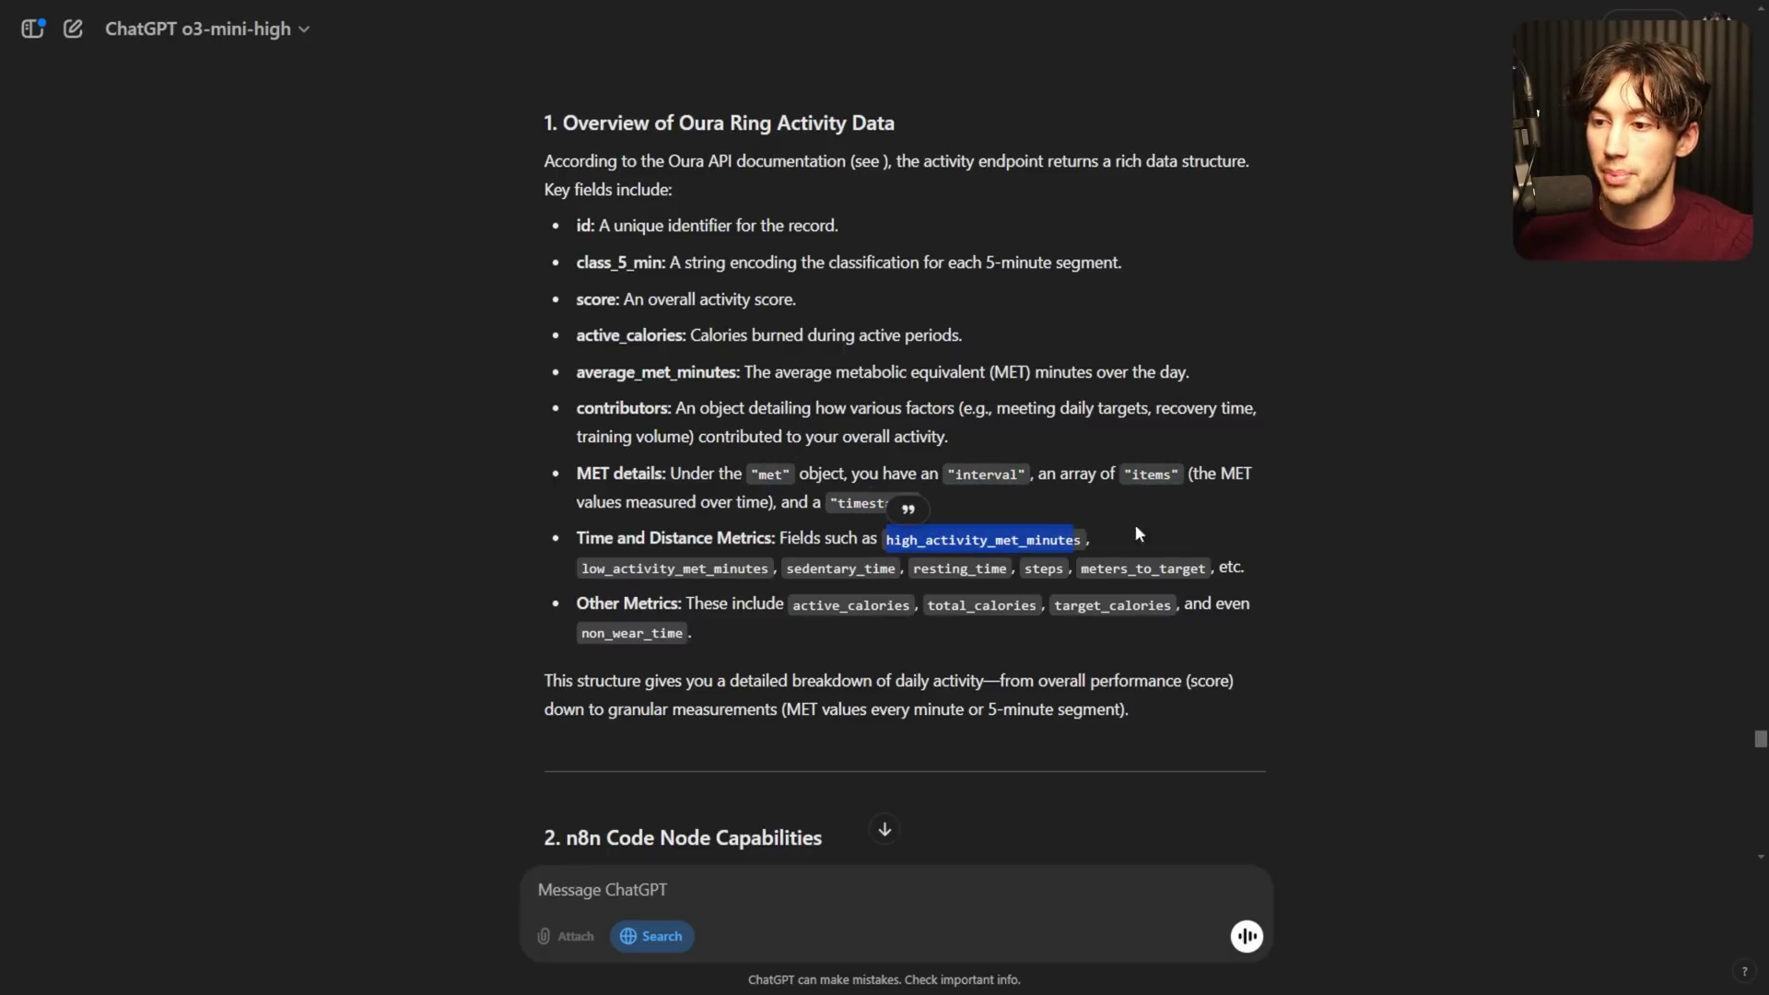
- Read the answer's "n8n Code Node Capabilities" section
{"action": "scroll", "coordinate": [829, 386], "scroll_direction": "down", "scroll_amount": 5}
{"action": "left_click_drag", "start_coordinate": [1185, 516], "coordinate": [829, 386]}
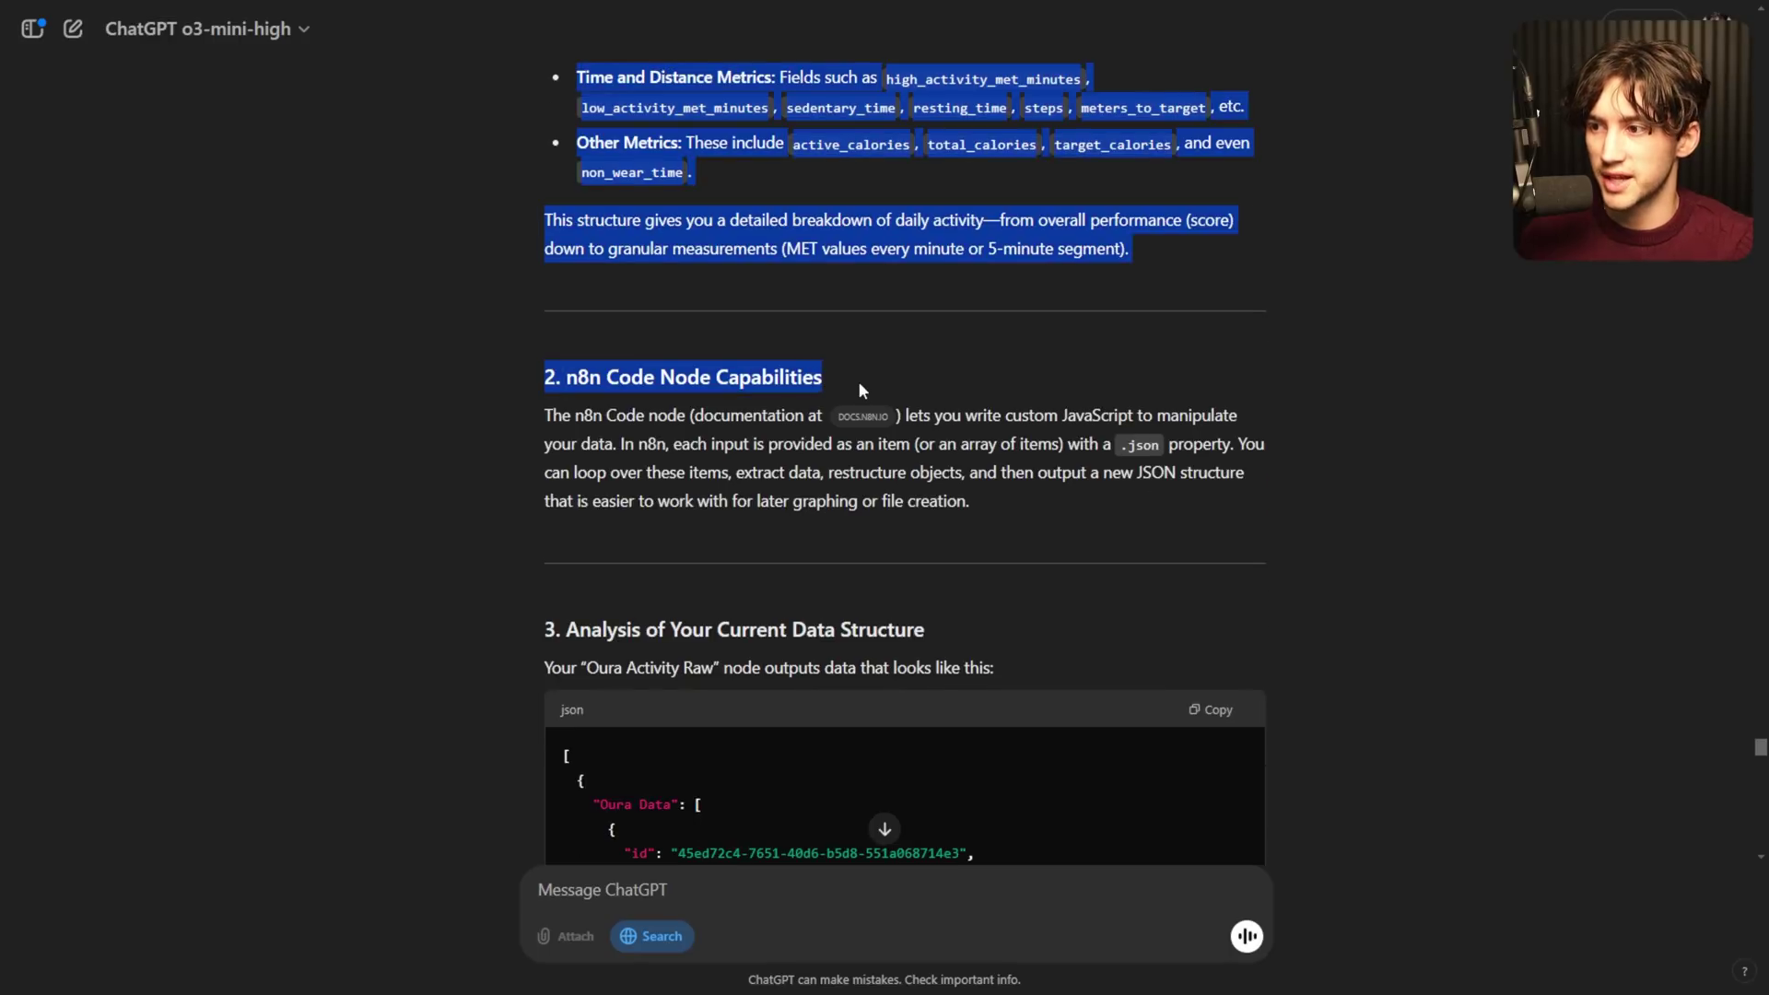
{"action": "left_click", "coordinate": [859, 380]}
{"action": "left_click_drag", "start_coordinate": [545, 414], "coordinate": [1042, 516]}
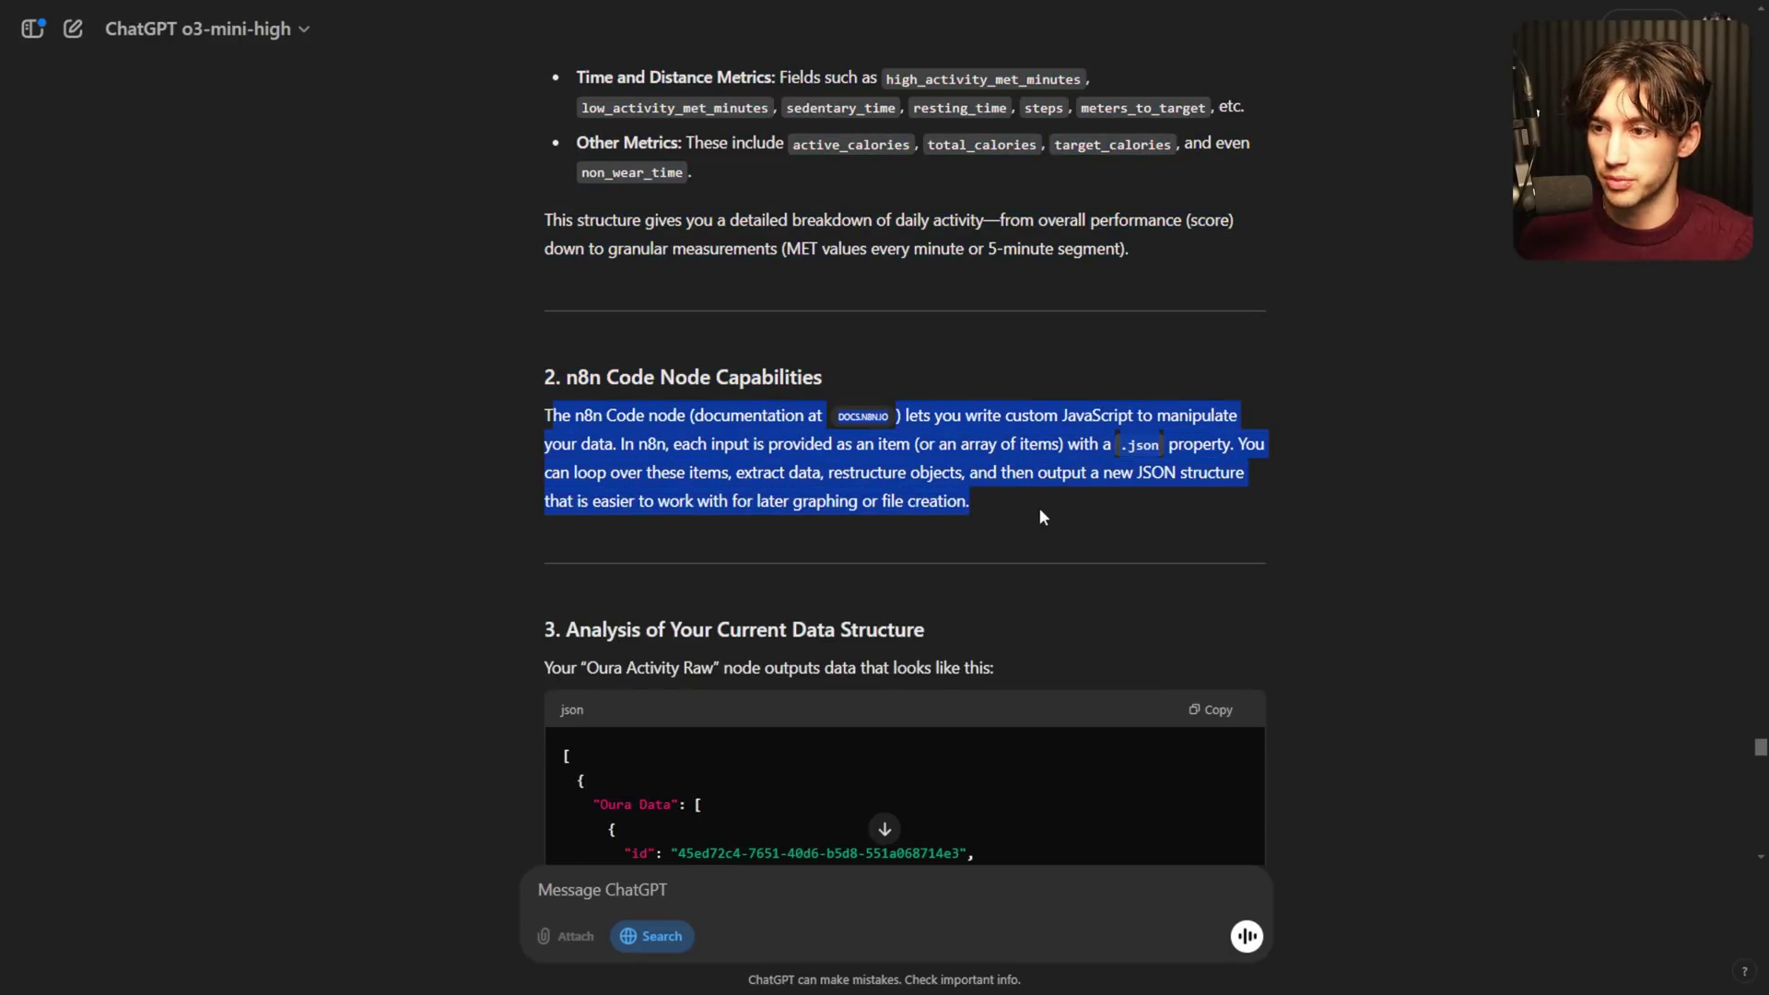
{"action": "left_click", "coordinate": [1046, 506]}
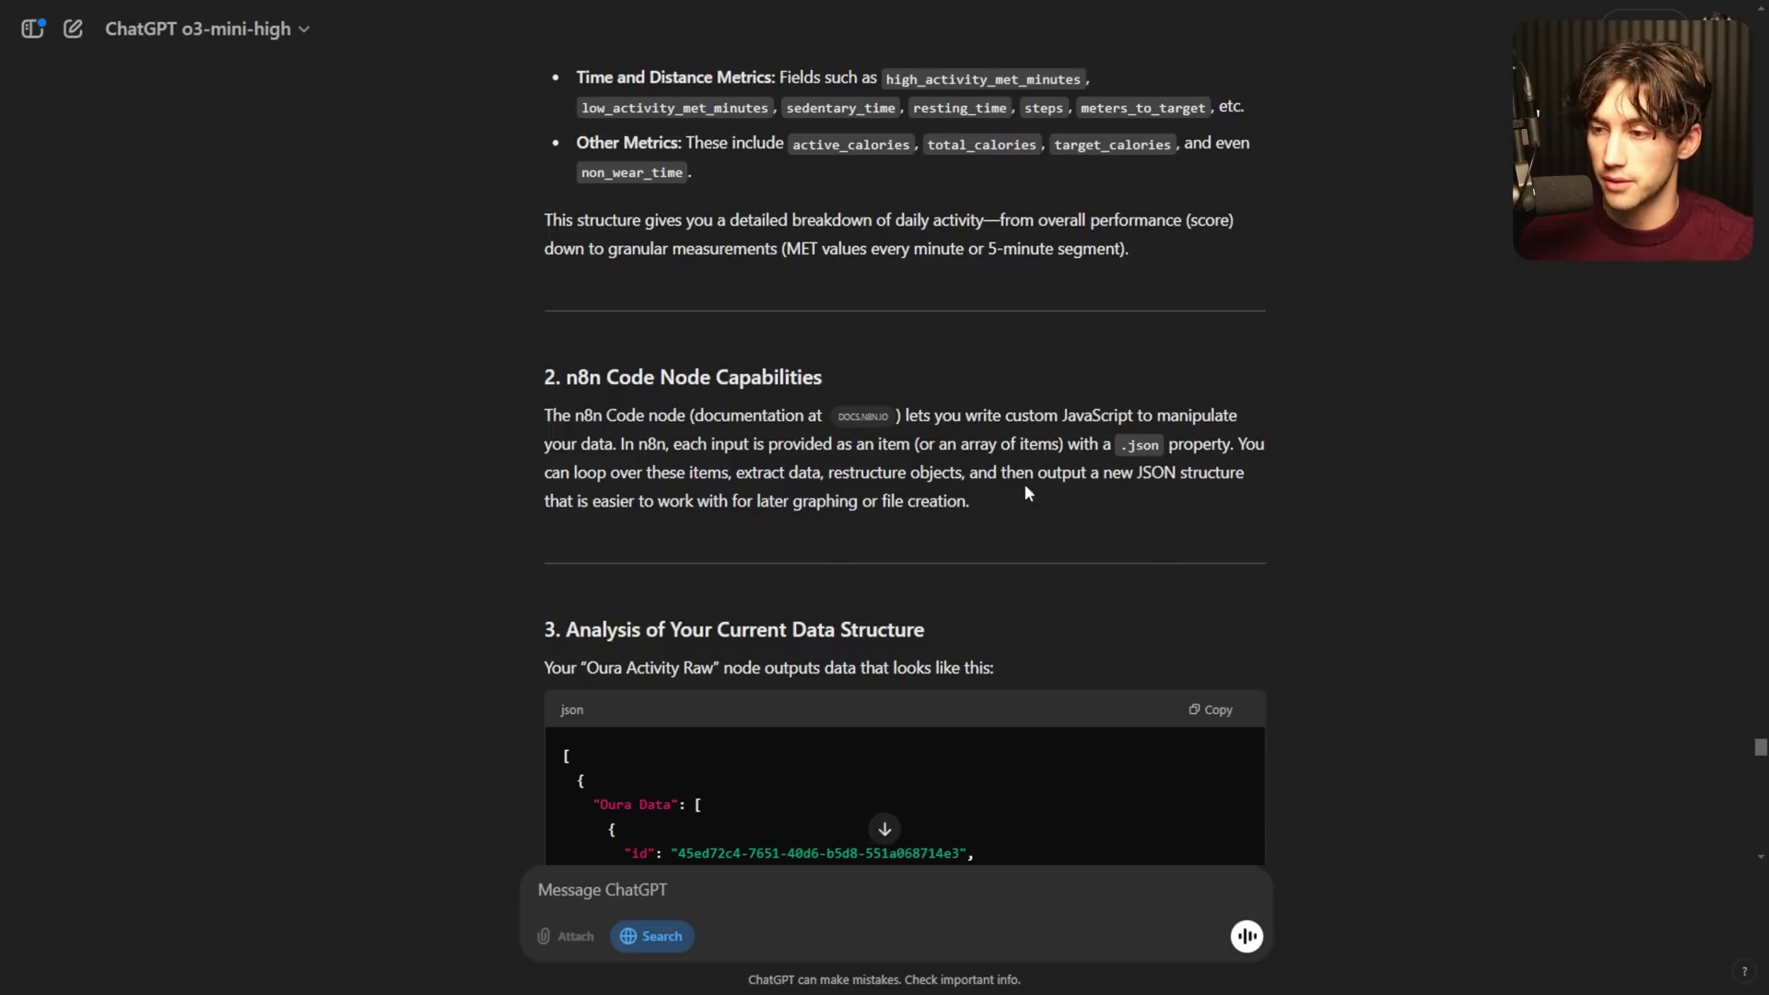
- Review the "Analysis of Your Current Data Structure" section and its sample JSON of the "Oura Activity Raw" output
{"action": "scroll", "coordinate": [1025, 483], "scroll_direction": "down", "scroll_amount": 5}
{"action": "scroll", "coordinate": [702, 357], "scroll_direction": "up", "scroll_amount": 1}
{"action": "left_click_drag", "start_coordinate": [545, 261], "coordinate": [875, 265]}
{"action": "left_click", "coordinate": [1018, 273]}
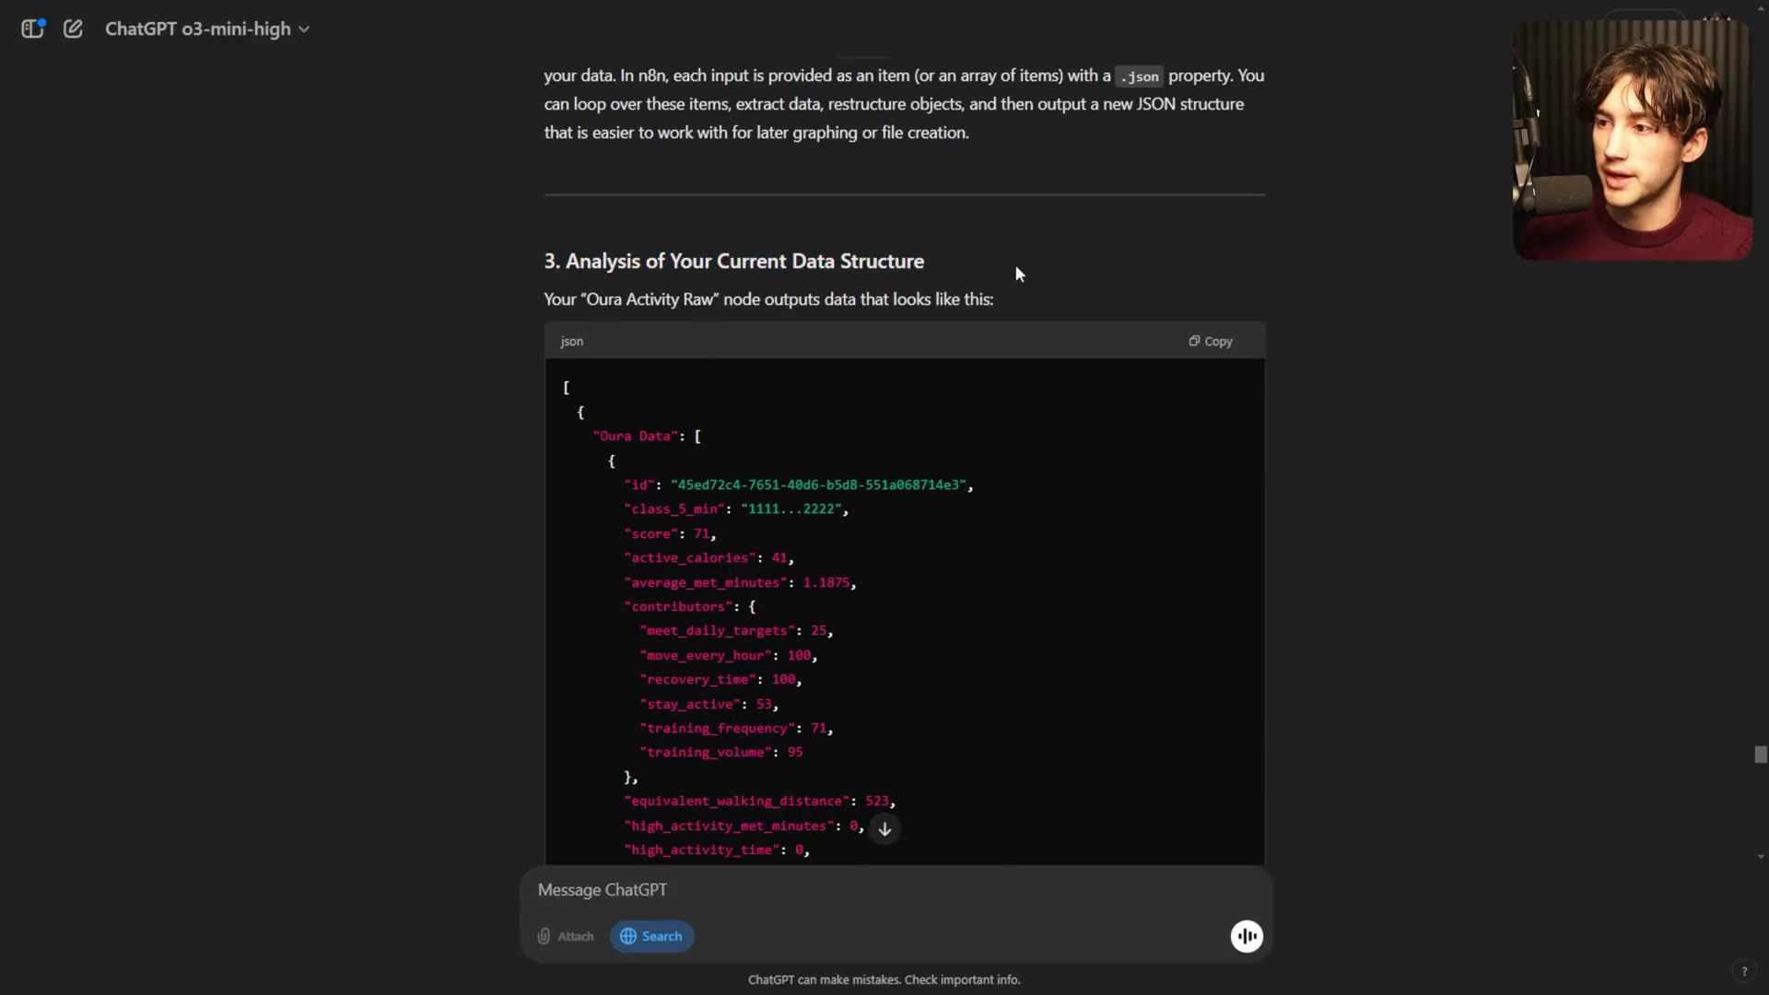
{"action": "left_click_drag", "start_coordinate": [521, 302], "coordinate": [1019, 307]}
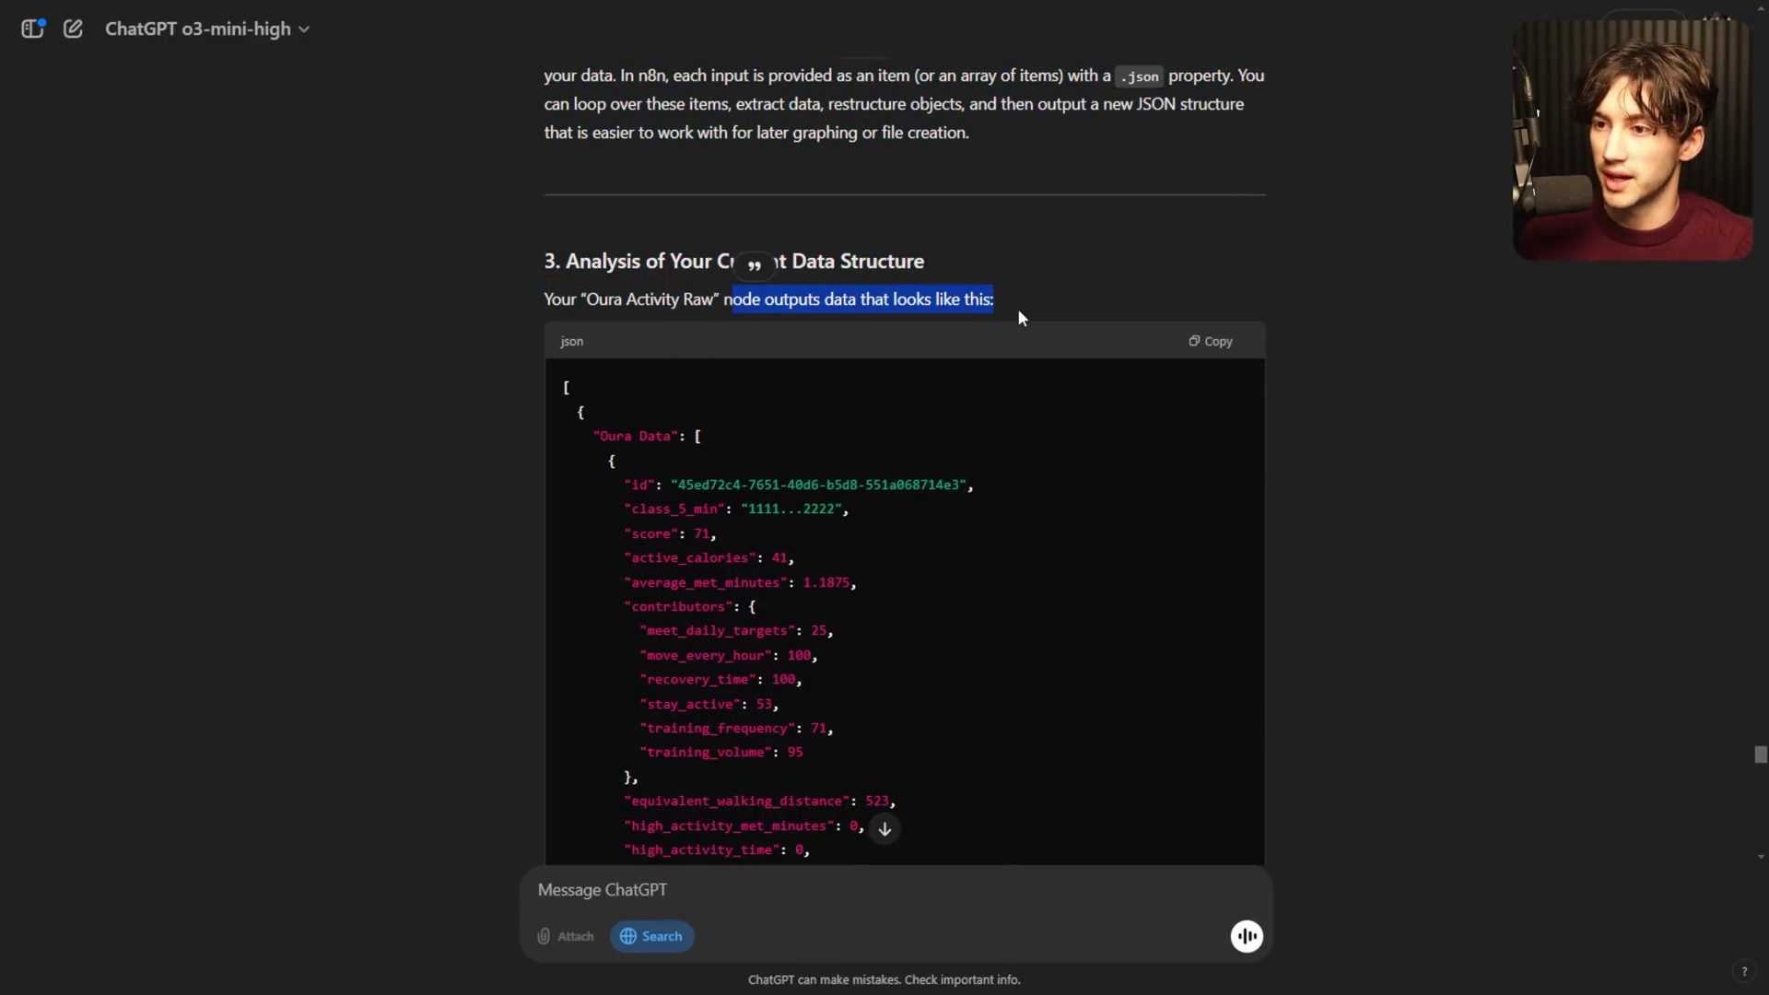
{"action": "scroll", "coordinate": [1017, 306], "scroll_direction": "down", "scroll_amount": 6}
{"action": "scroll", "coordinate": [1013, 304], "scroll_direction": "down", "scroll_amount": 10}
- Read the introduction to "Suggestions for Flattened JSON Files for Graphing" on creating a daily summary file
{"action": "scroll", "coordinate": [1004, 304], "scroll_direction": "up", "scroll_amount": 4}
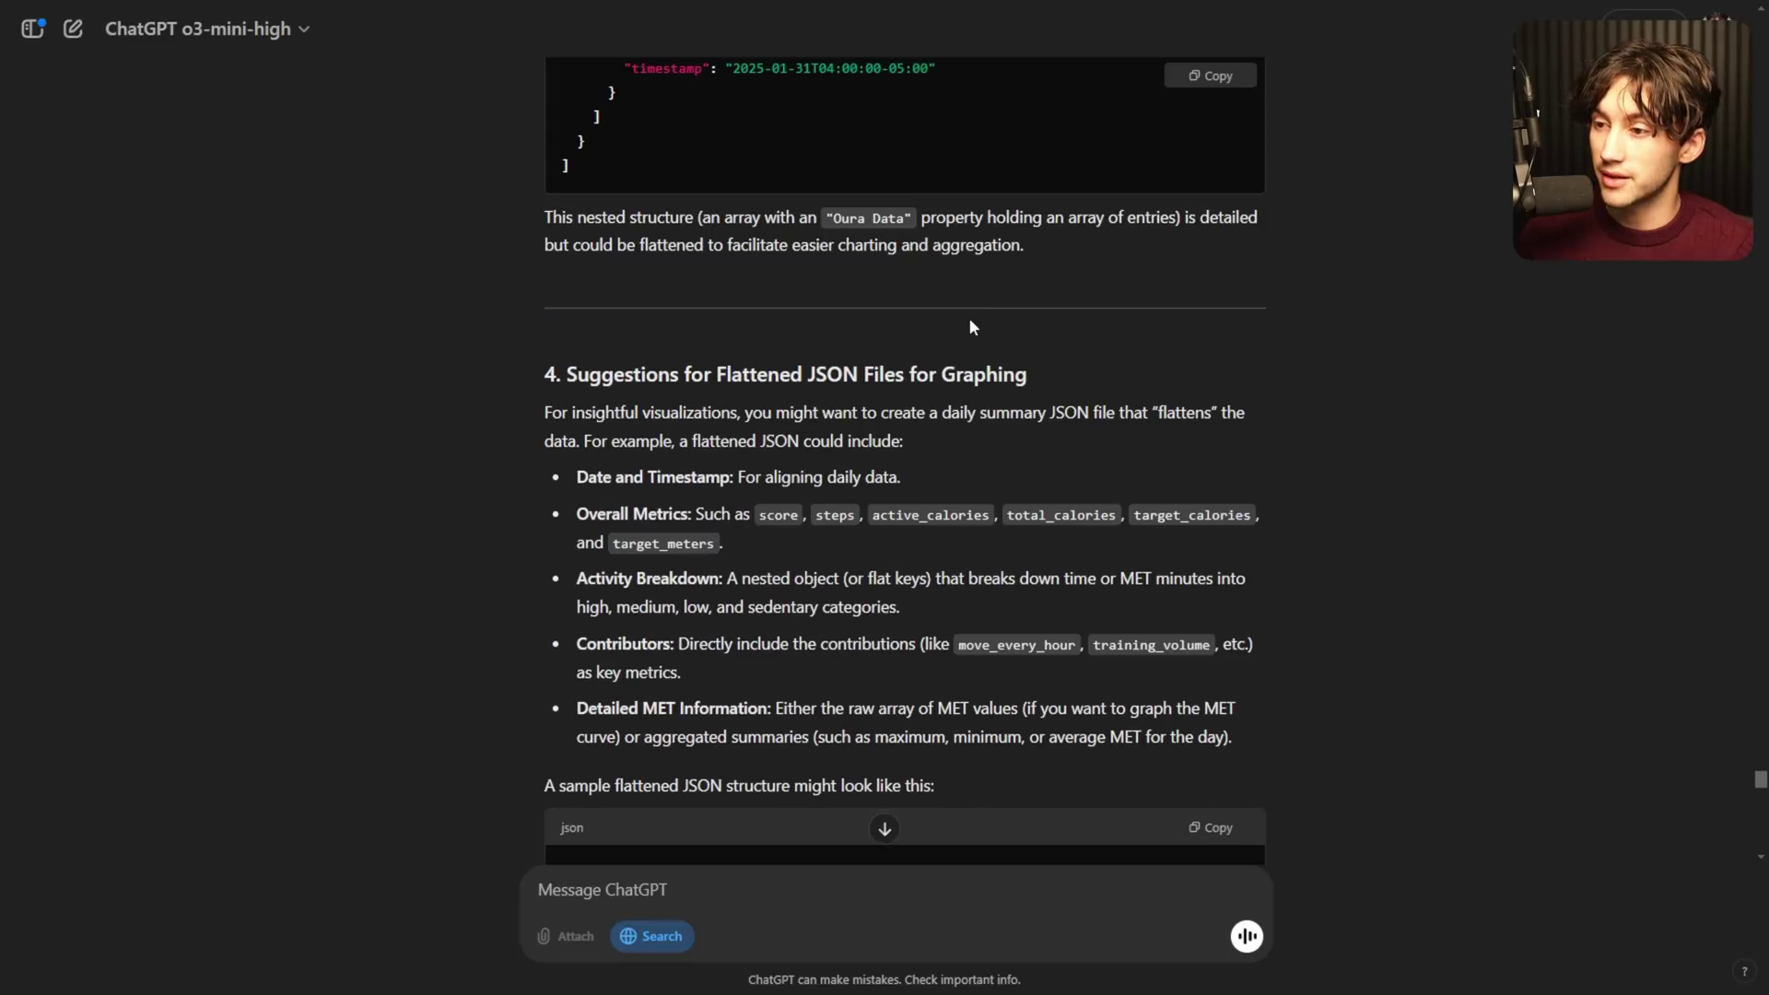
{"action": "scroll", "coordinate": [969, 317], "scroll_direction": "down", "scroll_amount": 2}
{"action": "scroll", "coordinate": [967, 322], "scroll_direction": "up", "scroll_amount": 1}
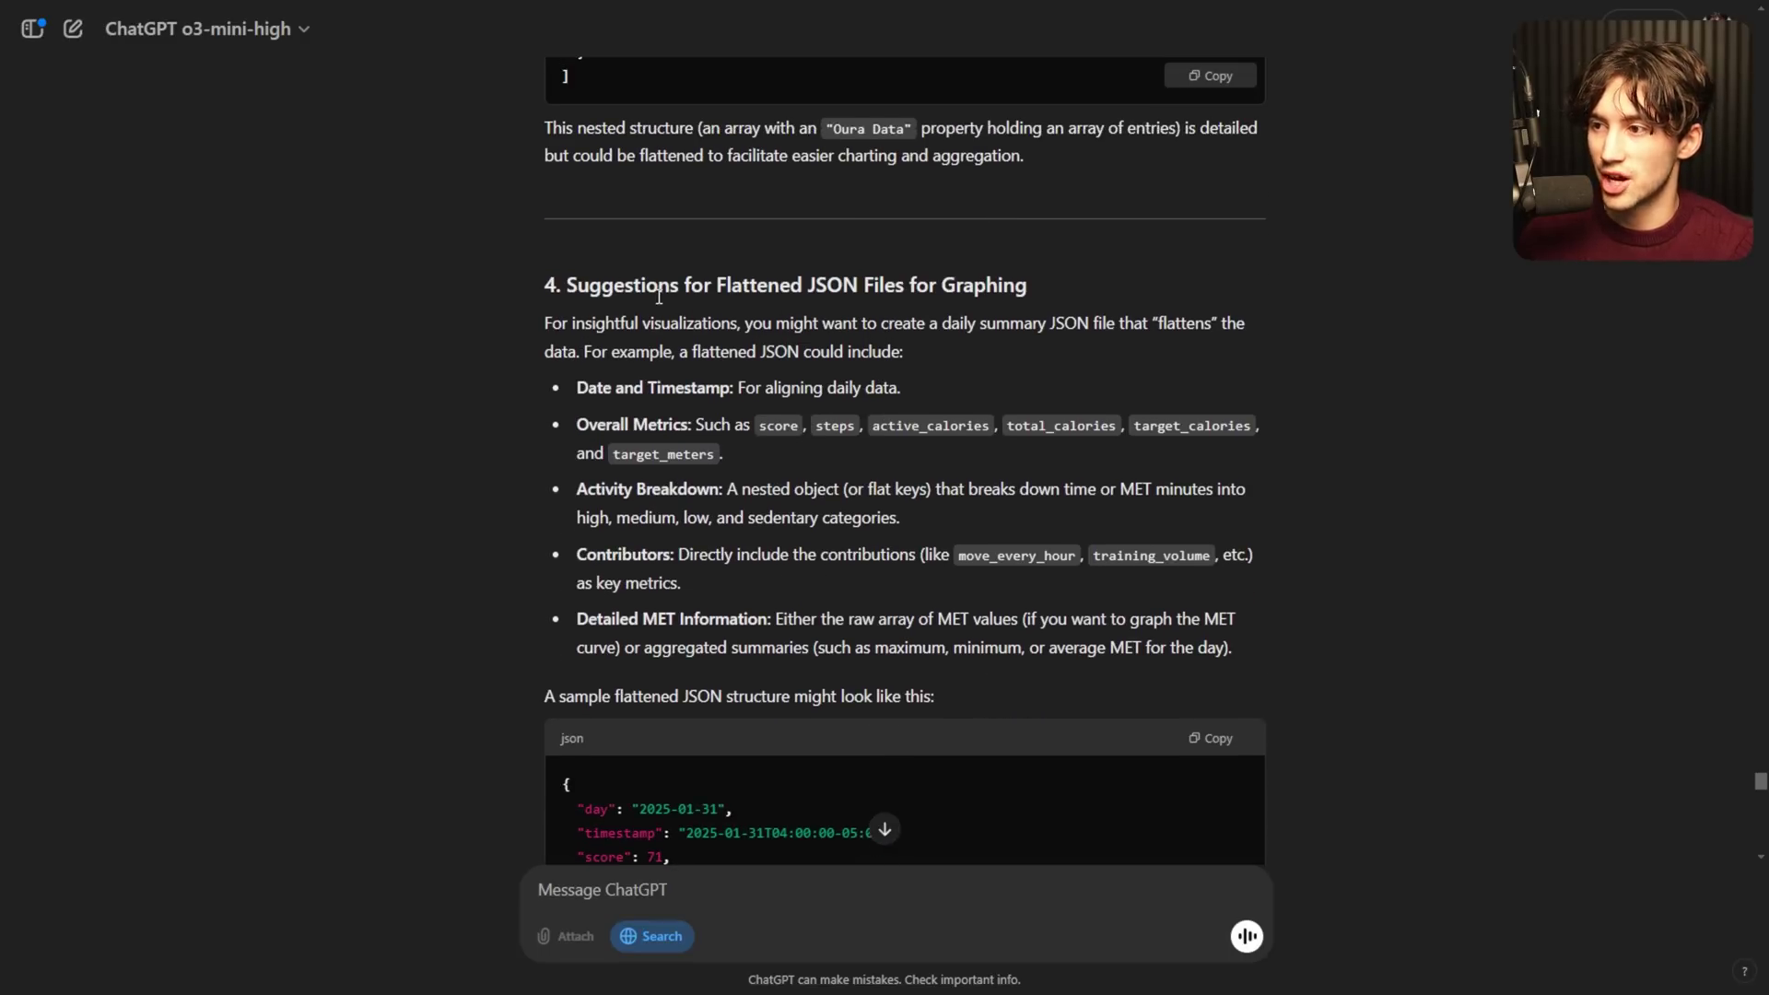
{"action": "left_click_drag", "start_coordinate": [721, 293], "coordinate": [1052, 321]}
{"action": "left_click", "coordinate": [802, 343]}
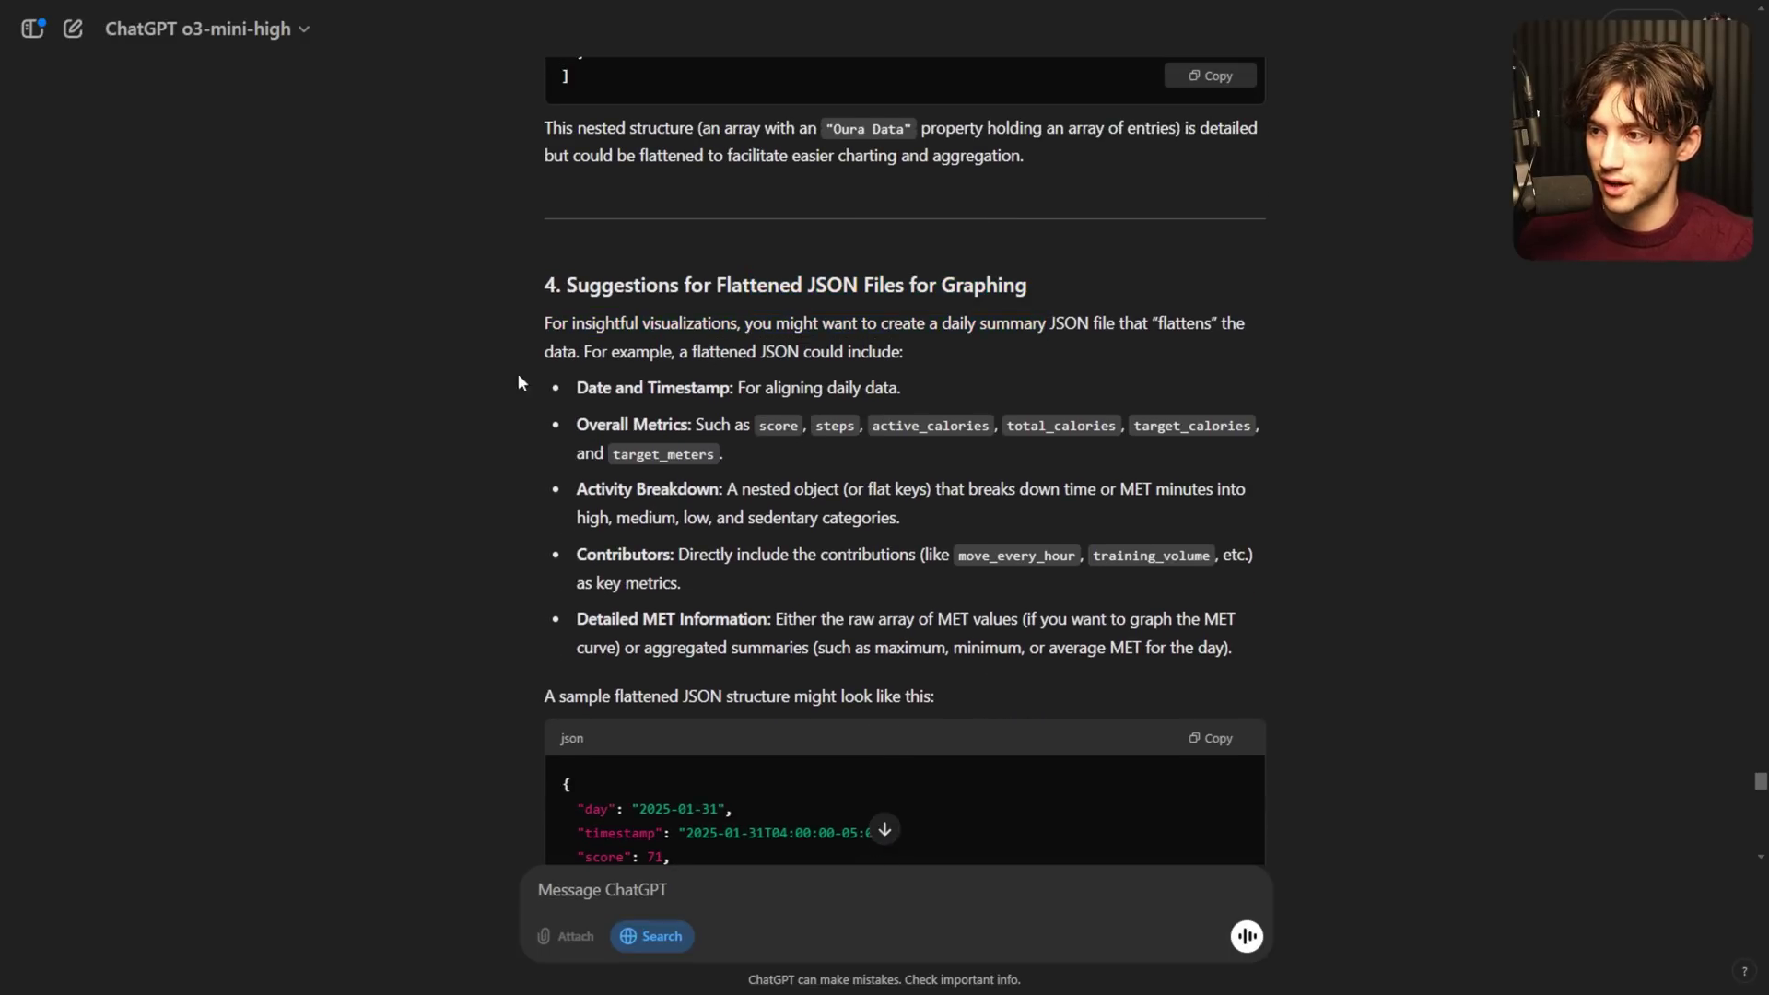
{"action": "left_click_drag", "start_coordinate": [545, 323], "coordinate": [716, 324]}
{"action": "left_click_drag", "start_coordinate": [887, 324], "coordinate": [1213, 325]}
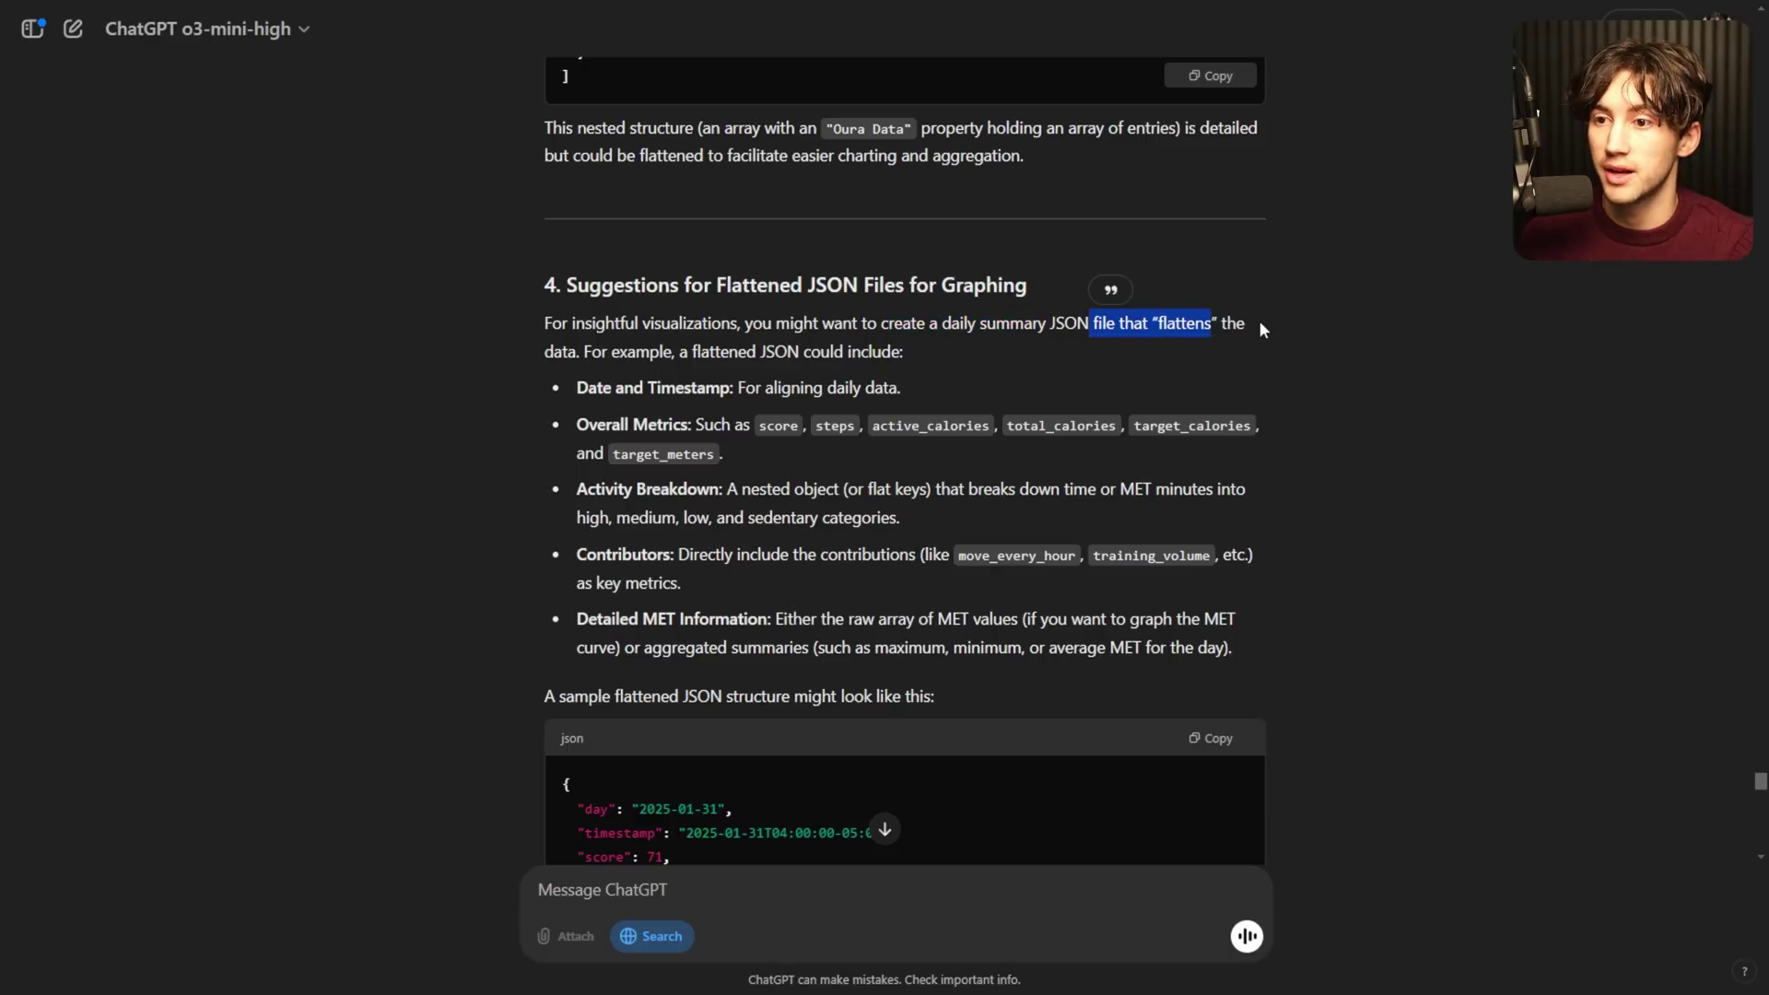
{"action": "left_click", "coordinate": [1262, 330]}
{"action": "left_click_drag", "start_coordinate": [584, 353], "coordinate": [871, 353]}
{"action": "left_click", "coordinate": [863, 381]}
{"action": "scroll", "coordinate": [842, 393], "scroll_direction": "down", "scroll_amount": 1}
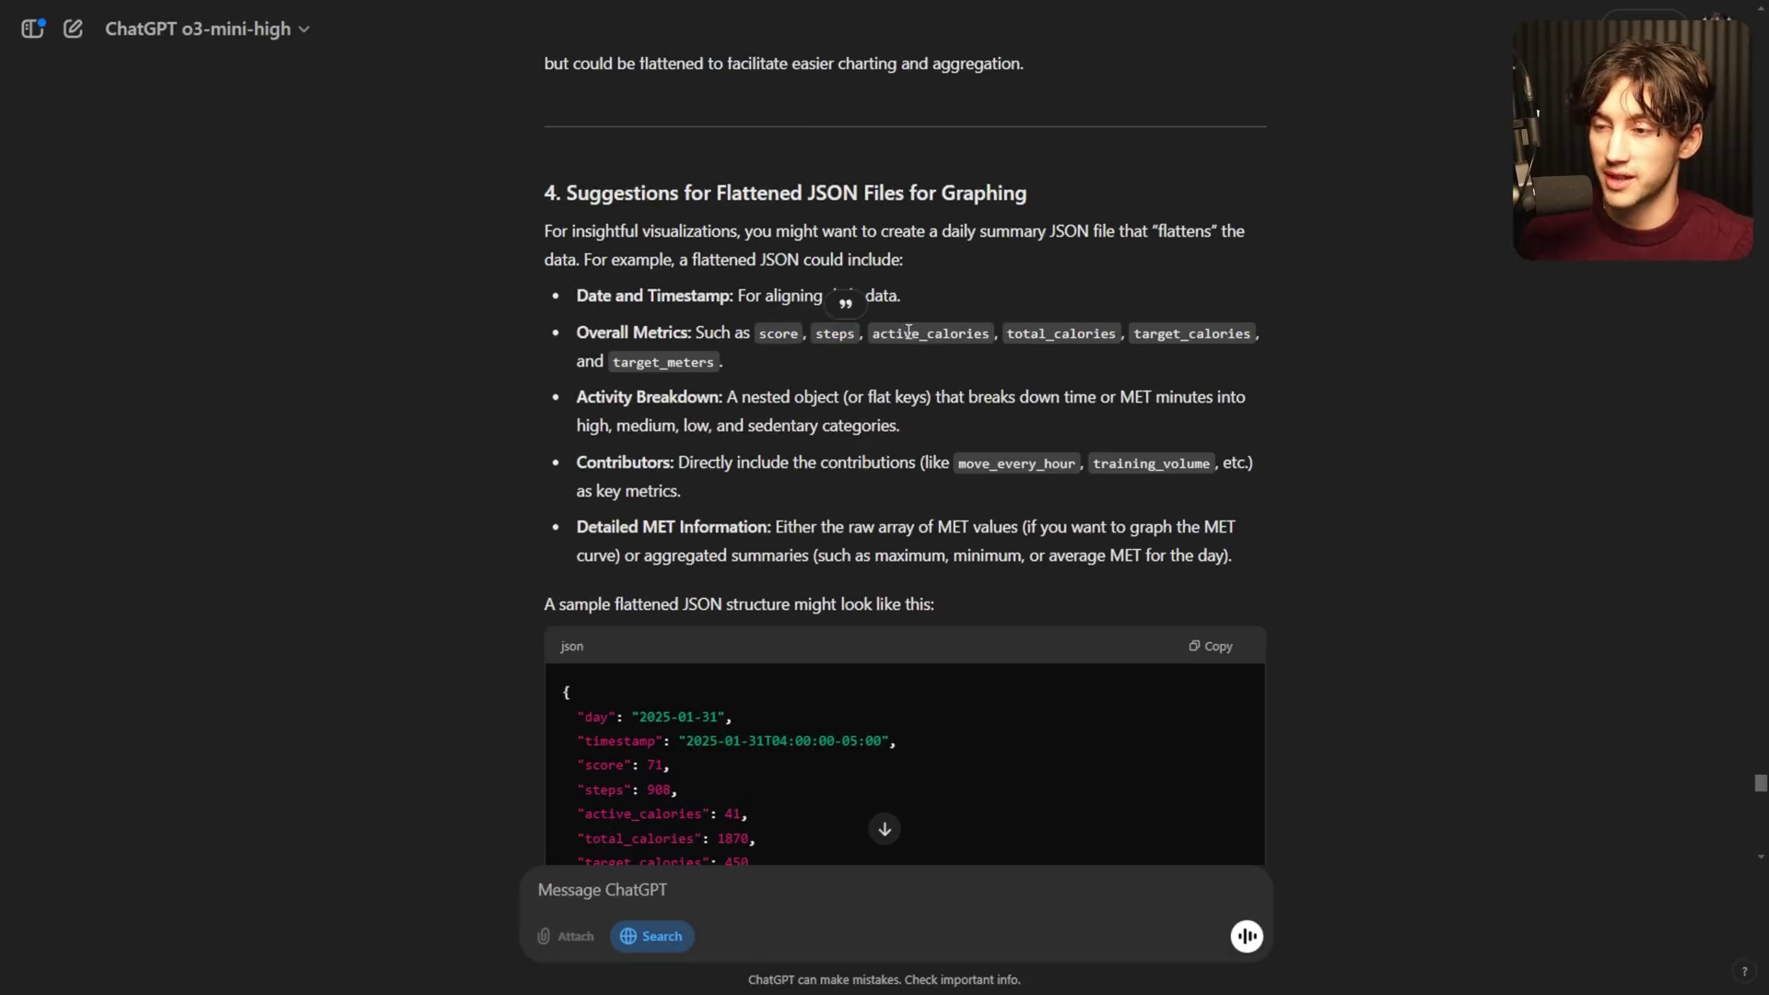
- Go through the fields proposed for the flattened JSON: date and timestamp, overall metrics, activity breakdown and contributors
{"action": "left_click_drag", "start_coordinate": [1022, 333], "coordinate": [1228, 339]}
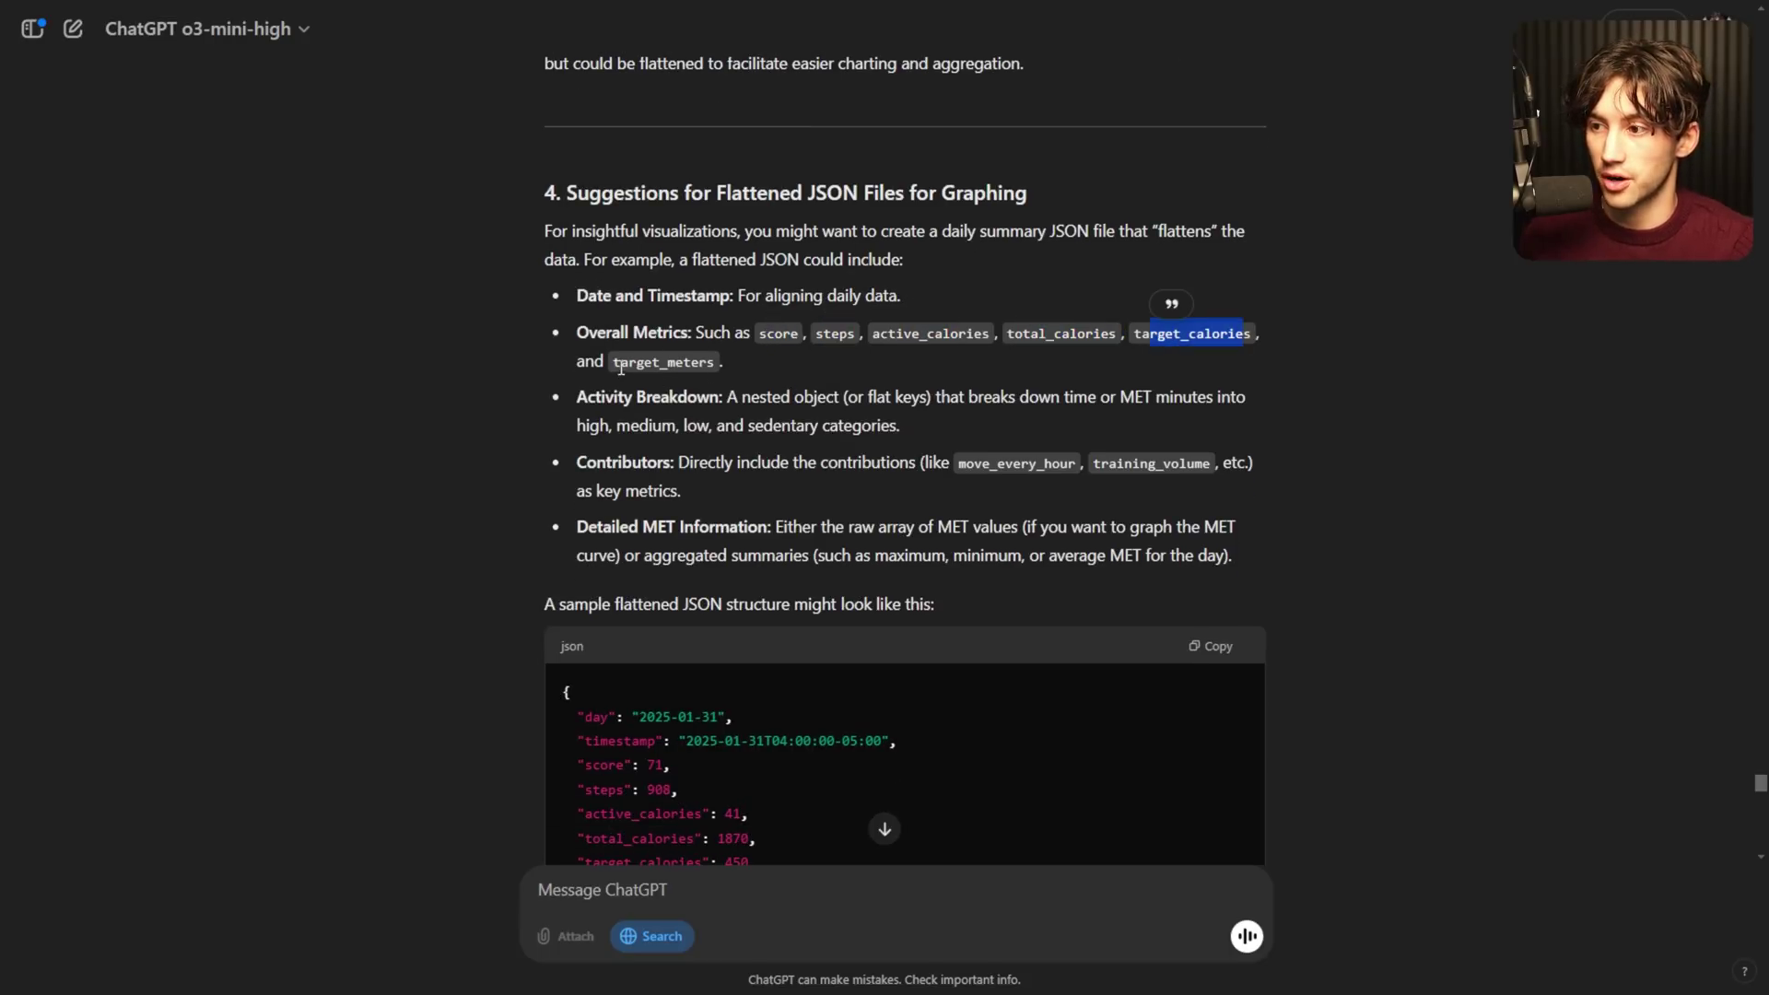
{"action": "left_click_drag", "start_coordinate": [621, 367], "coordinate": [802, 373]}
{"action": "left_click", "coordinate": [876, 367]}
{"action": "left_click_drag", "start_coordinate": [578, 296], "coordinate": [729, 297]}
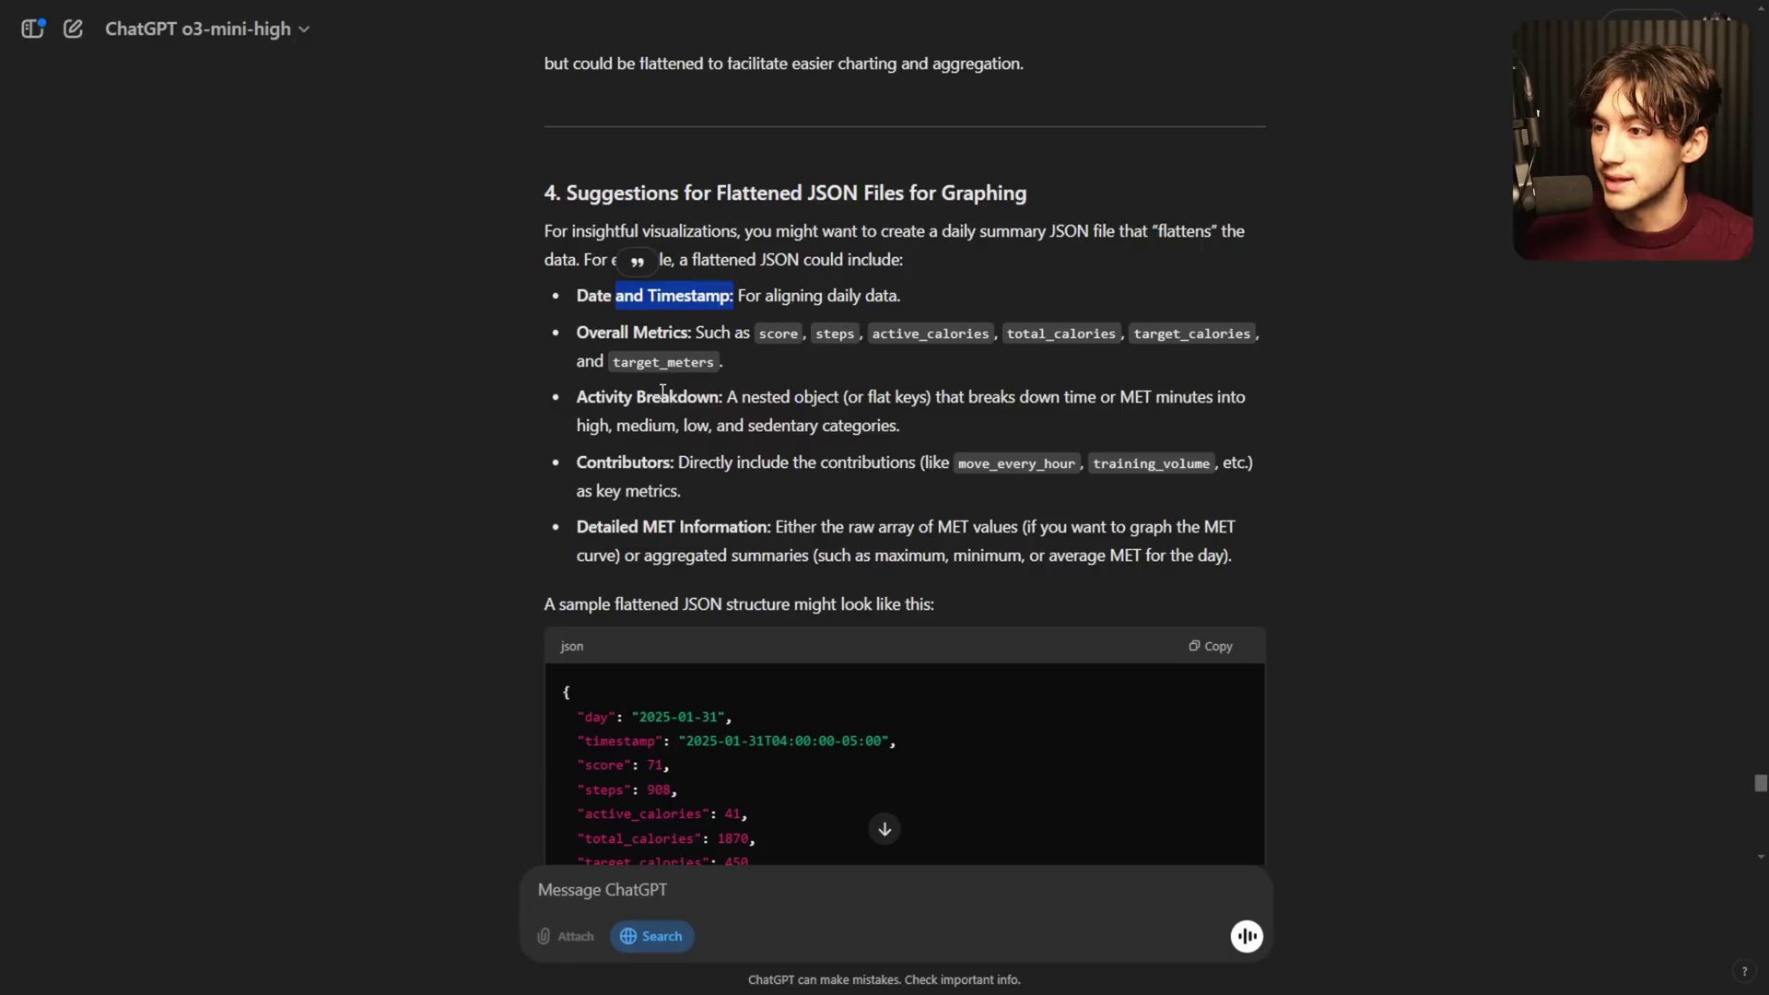
{"action": "left_click_drag", "start_coordinate": [578, 398], "coordinate": [675, 401]}
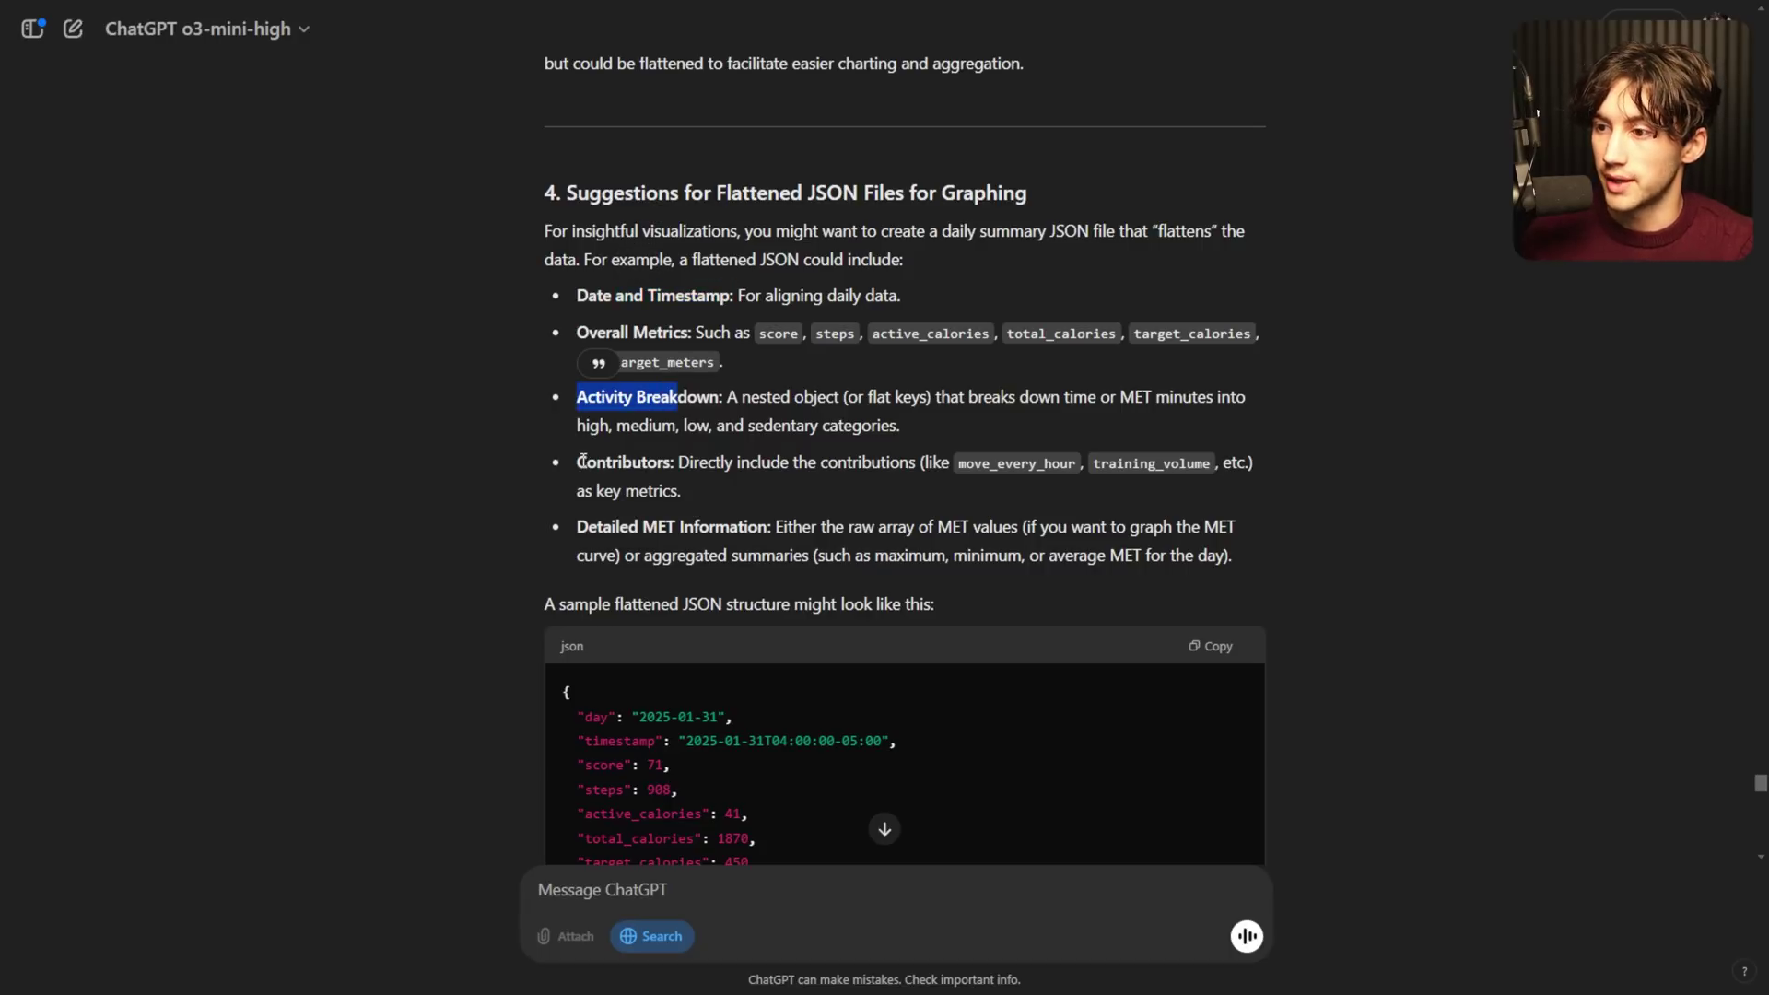
{"action": "left_click_drag", "start_coordinate": [582, 461], "coordinate": [678, 462]}
{"action": "left_click_drag", "start_coordinate": [959, 462], "coordinate": [1233, 460]}
{"action": "left_click", "coordinate": [1232, 461]}
- Review the graph types suggested for the flattened format and revisit the overall metrics they would draw on
{"action": "scroll", "coordinate": [586, 455], "scroll_direction": "down", "scroll_amount": 10}
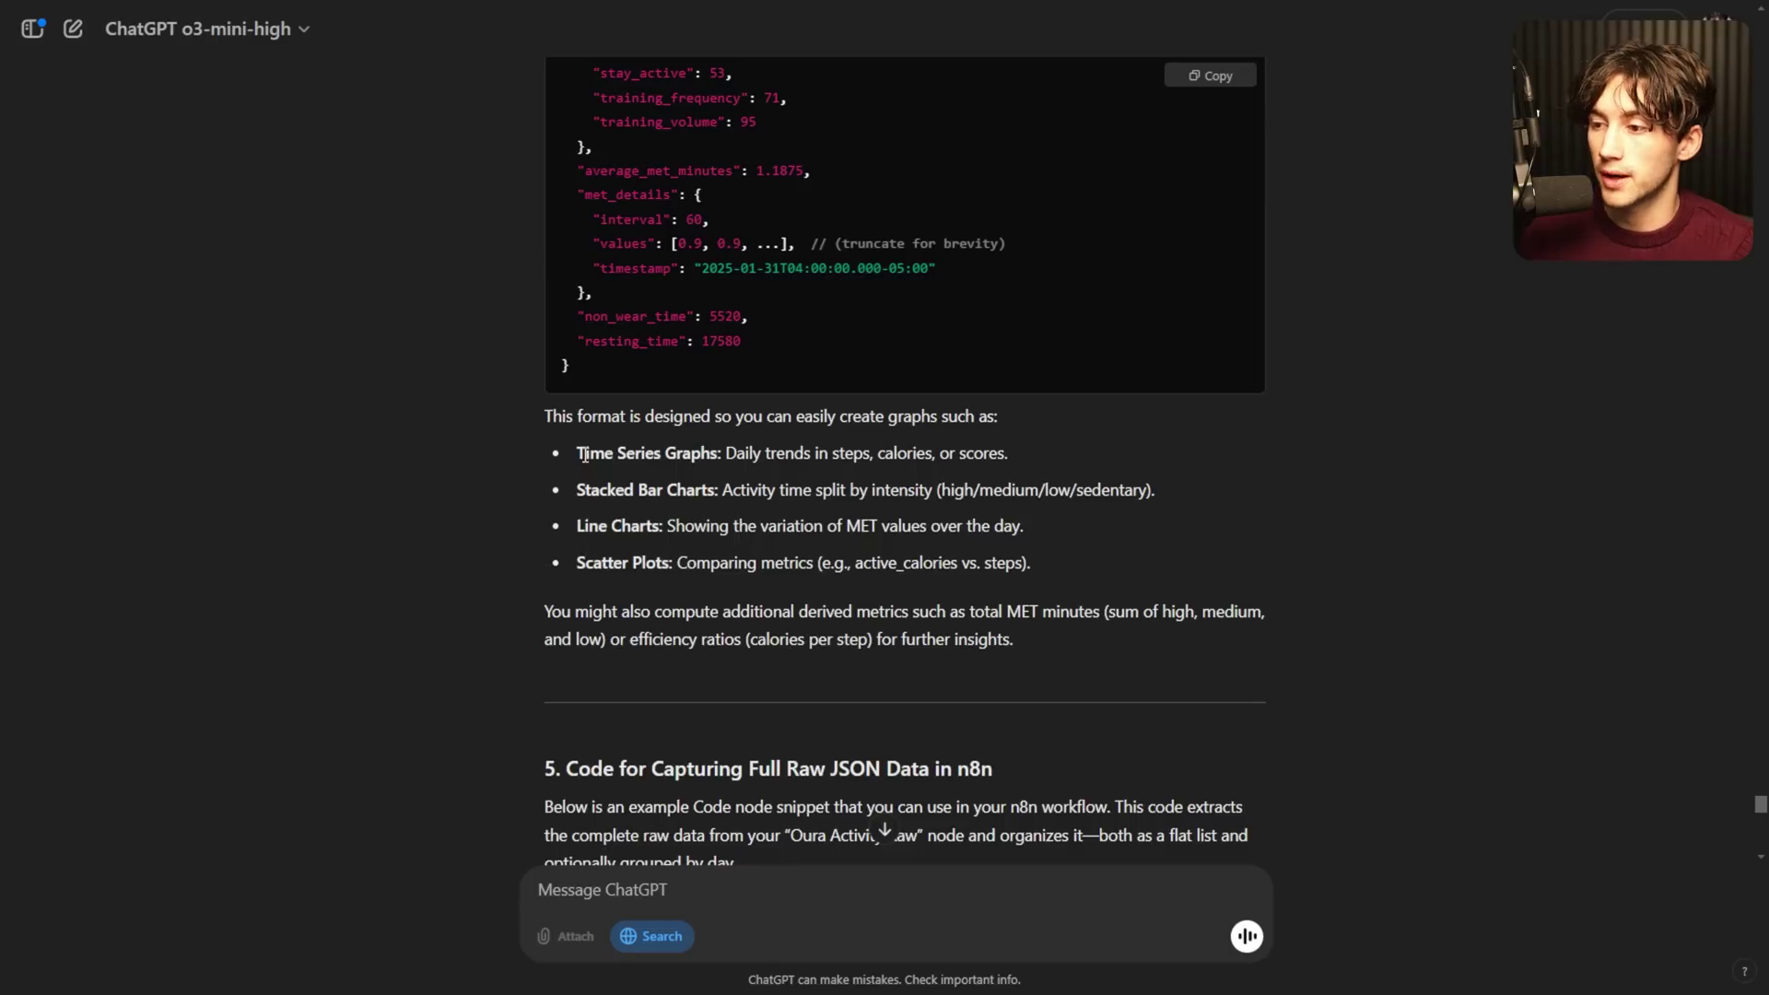
{"action": "left_click_drag", "start_coordinate": [577, 453], "coordinate": [726, 449]}
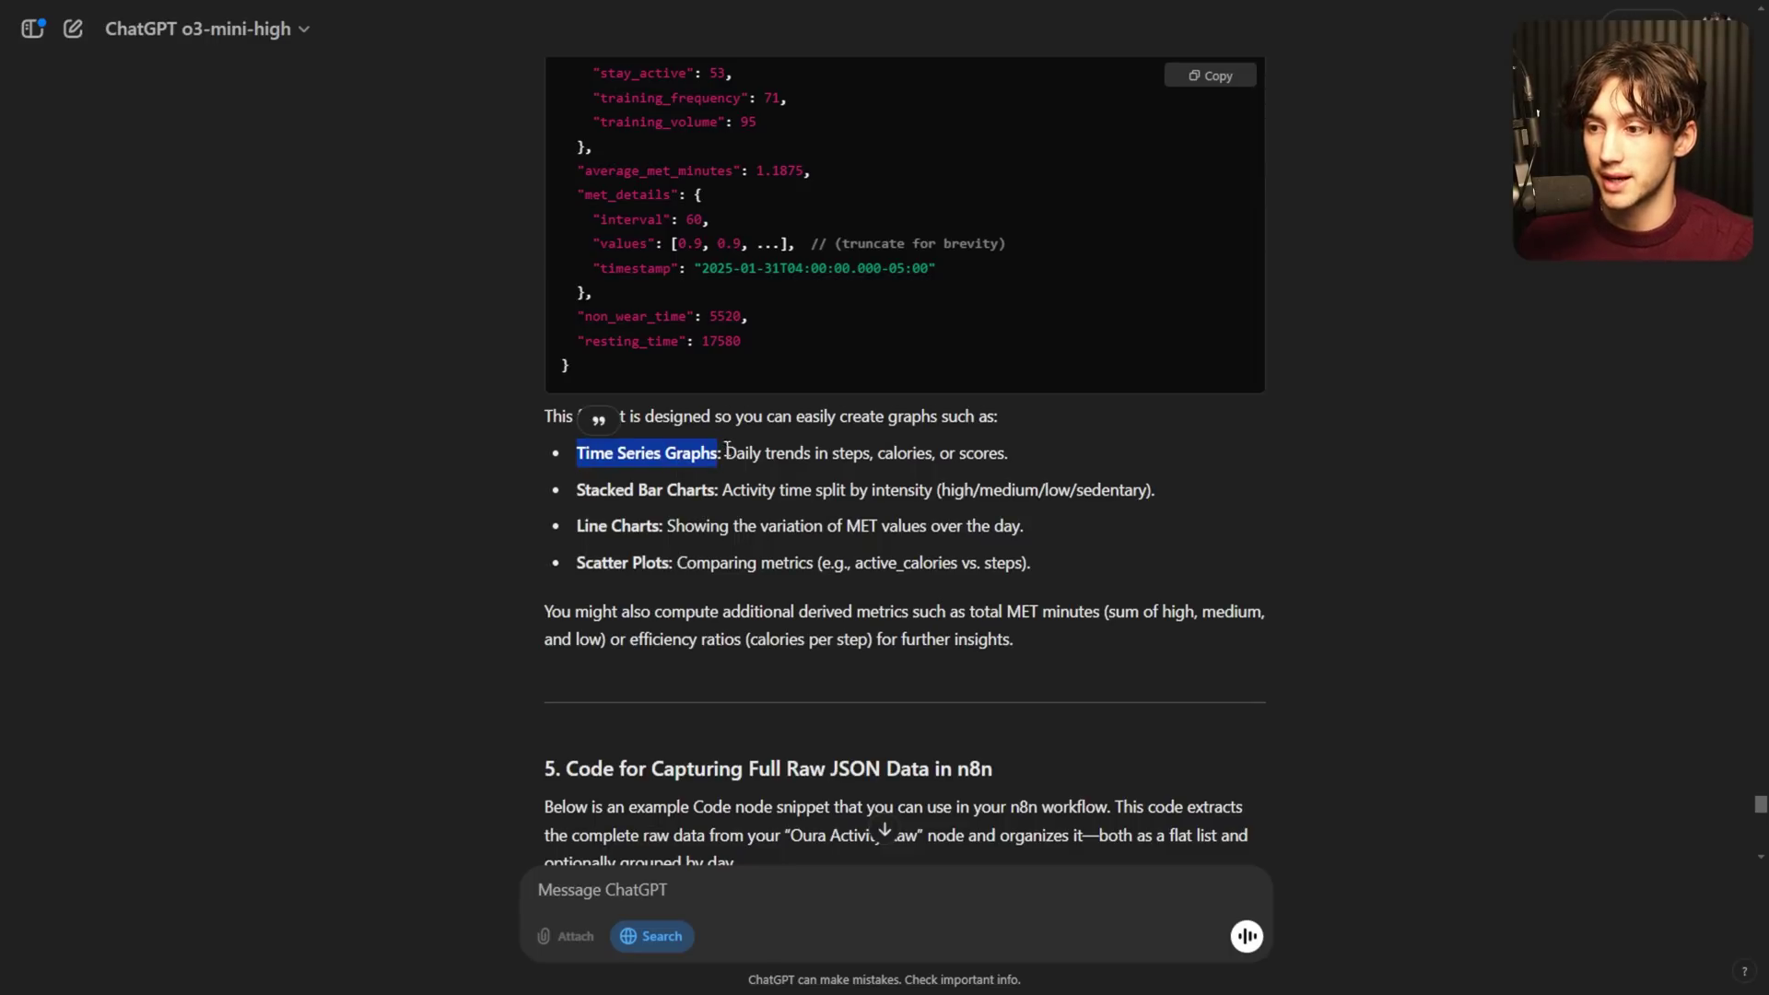
{"action": "left_click_drag", "start_coordinate": [576, 489], "coordinate": [720, 489]}
{"action": "left_click_drag", "start_coordinate": [577, 526], "coordinate": [663, 526]}
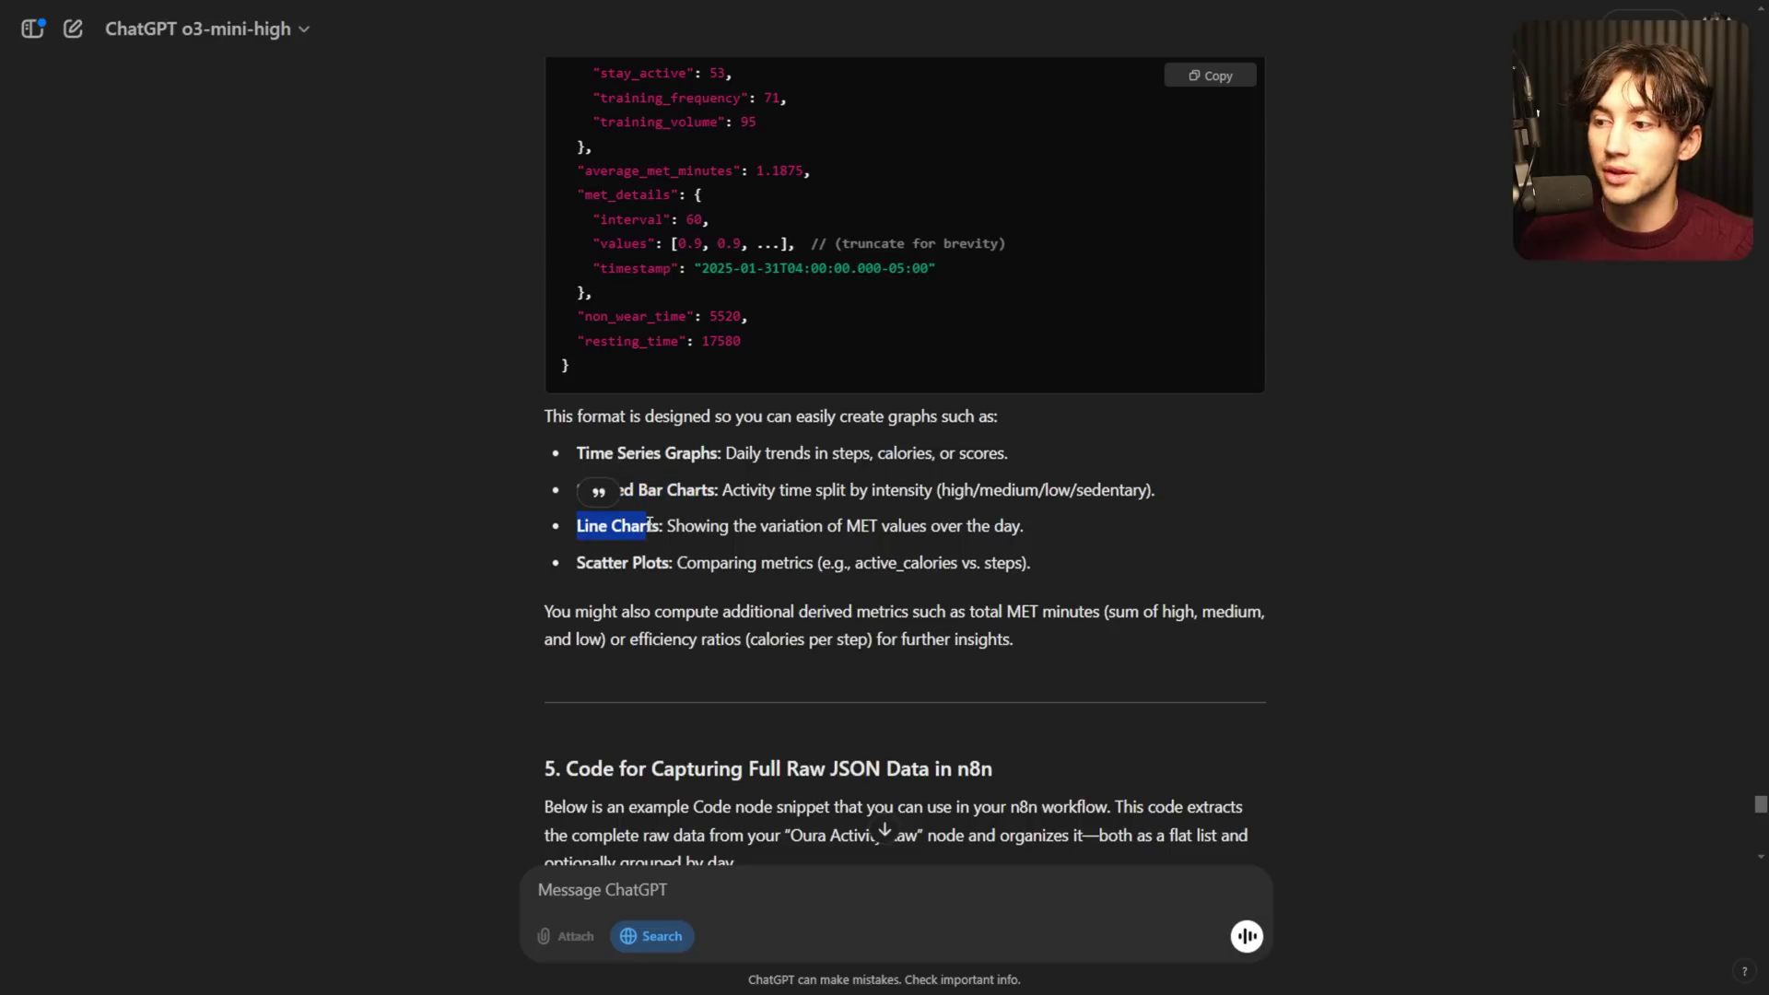
{"action": "left_click_drag", "start_coordinate": [577, 562], "coordinate": [674, 564]}
{"action": "left_click", "coordinate": [759, 571]}
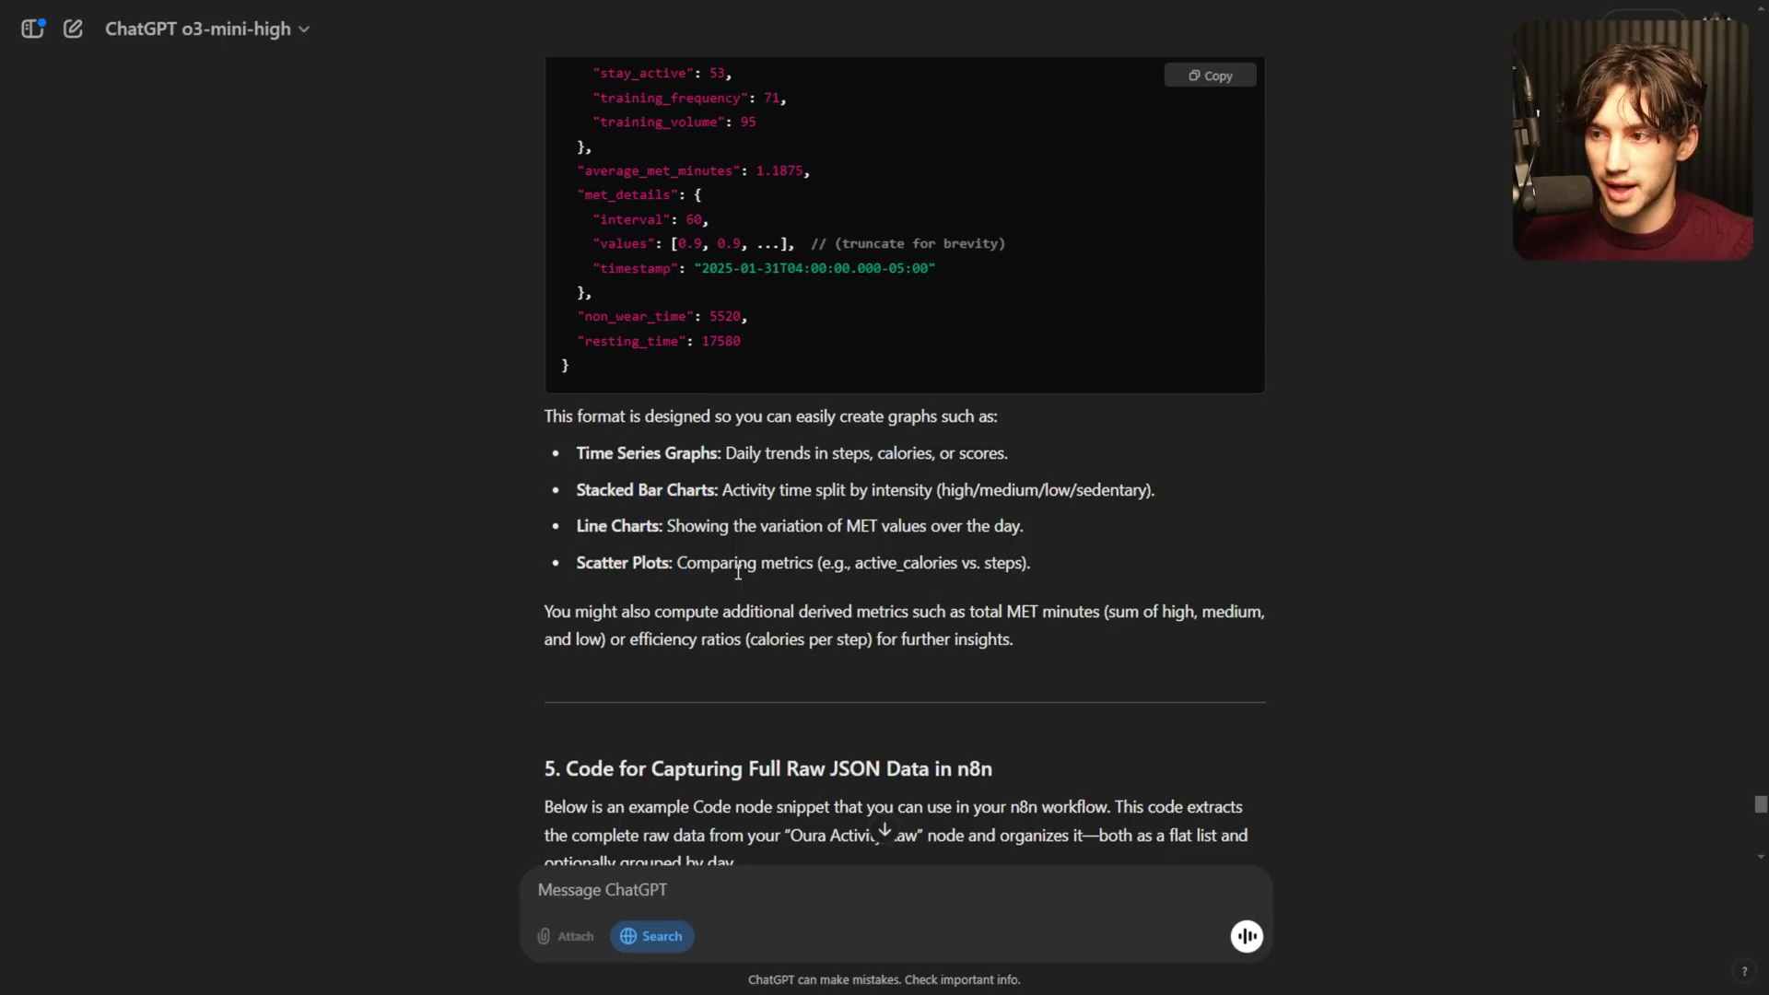
{"action": "scroll", "coordinate": [737, 572], "scroll_direction": "up", "scroll_amount": 12}
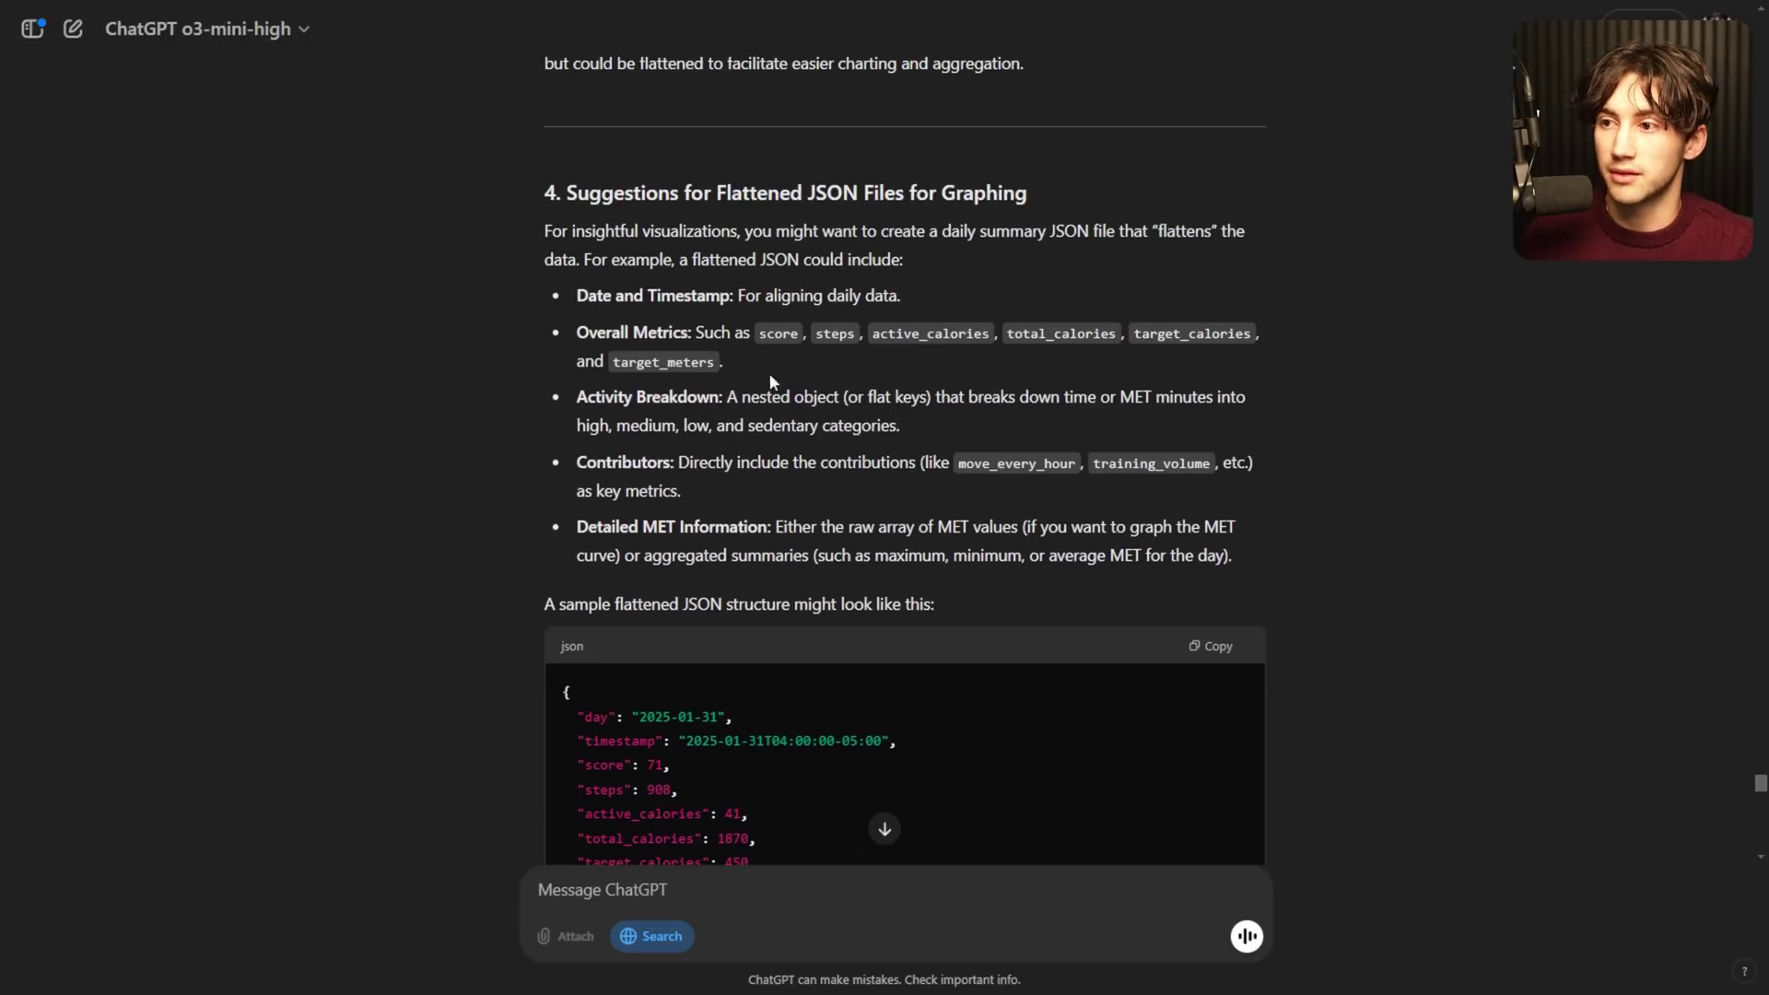
{"action": "left_click_drag", "start_coordinate": [757, 333], "coordinate": [1117, 333]}
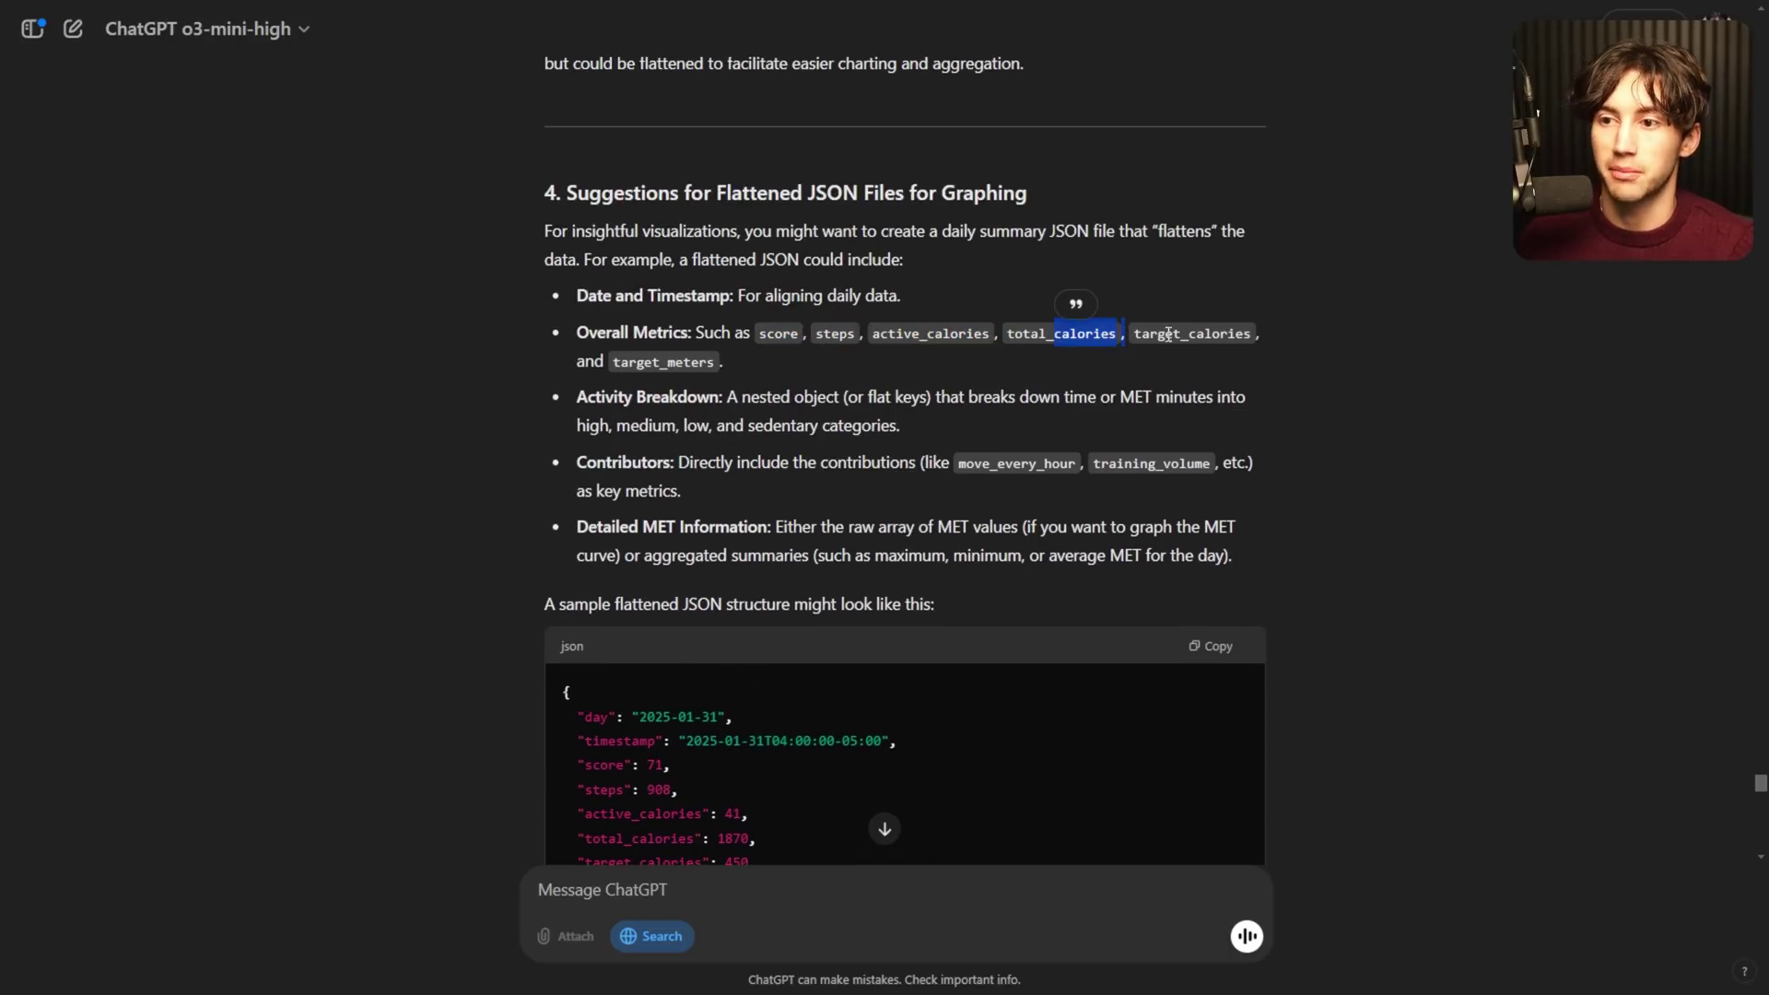
{"action": "double_click", "coordinate": [1168, 334]}
- Examine the n8n snippet for capturing the full raw JSON data, including the full_raw and organized_by_day output it returns
{"action": "scroll", "coordinate": [1030, 595], "scroll_direction": "down", "scroll_amount": 14}
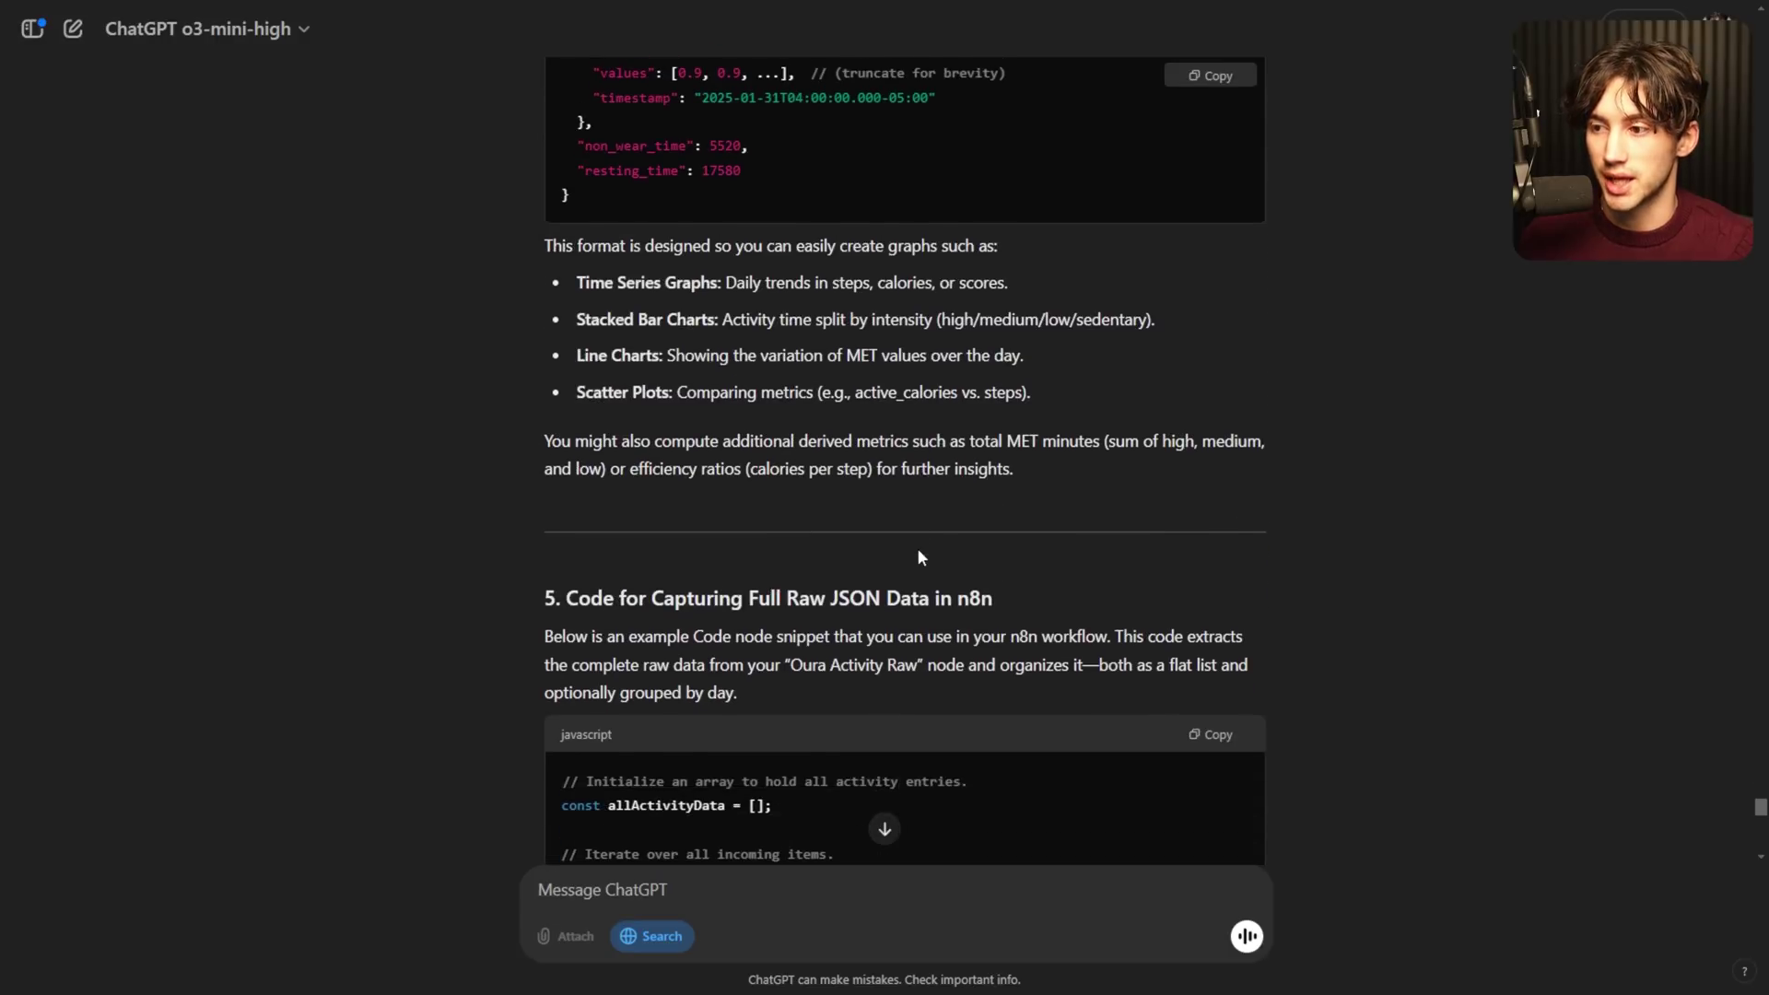
{"action": "scroll", "coordinate": [917, 558], "scroll_direction": "down", "scroll_amount": 8}
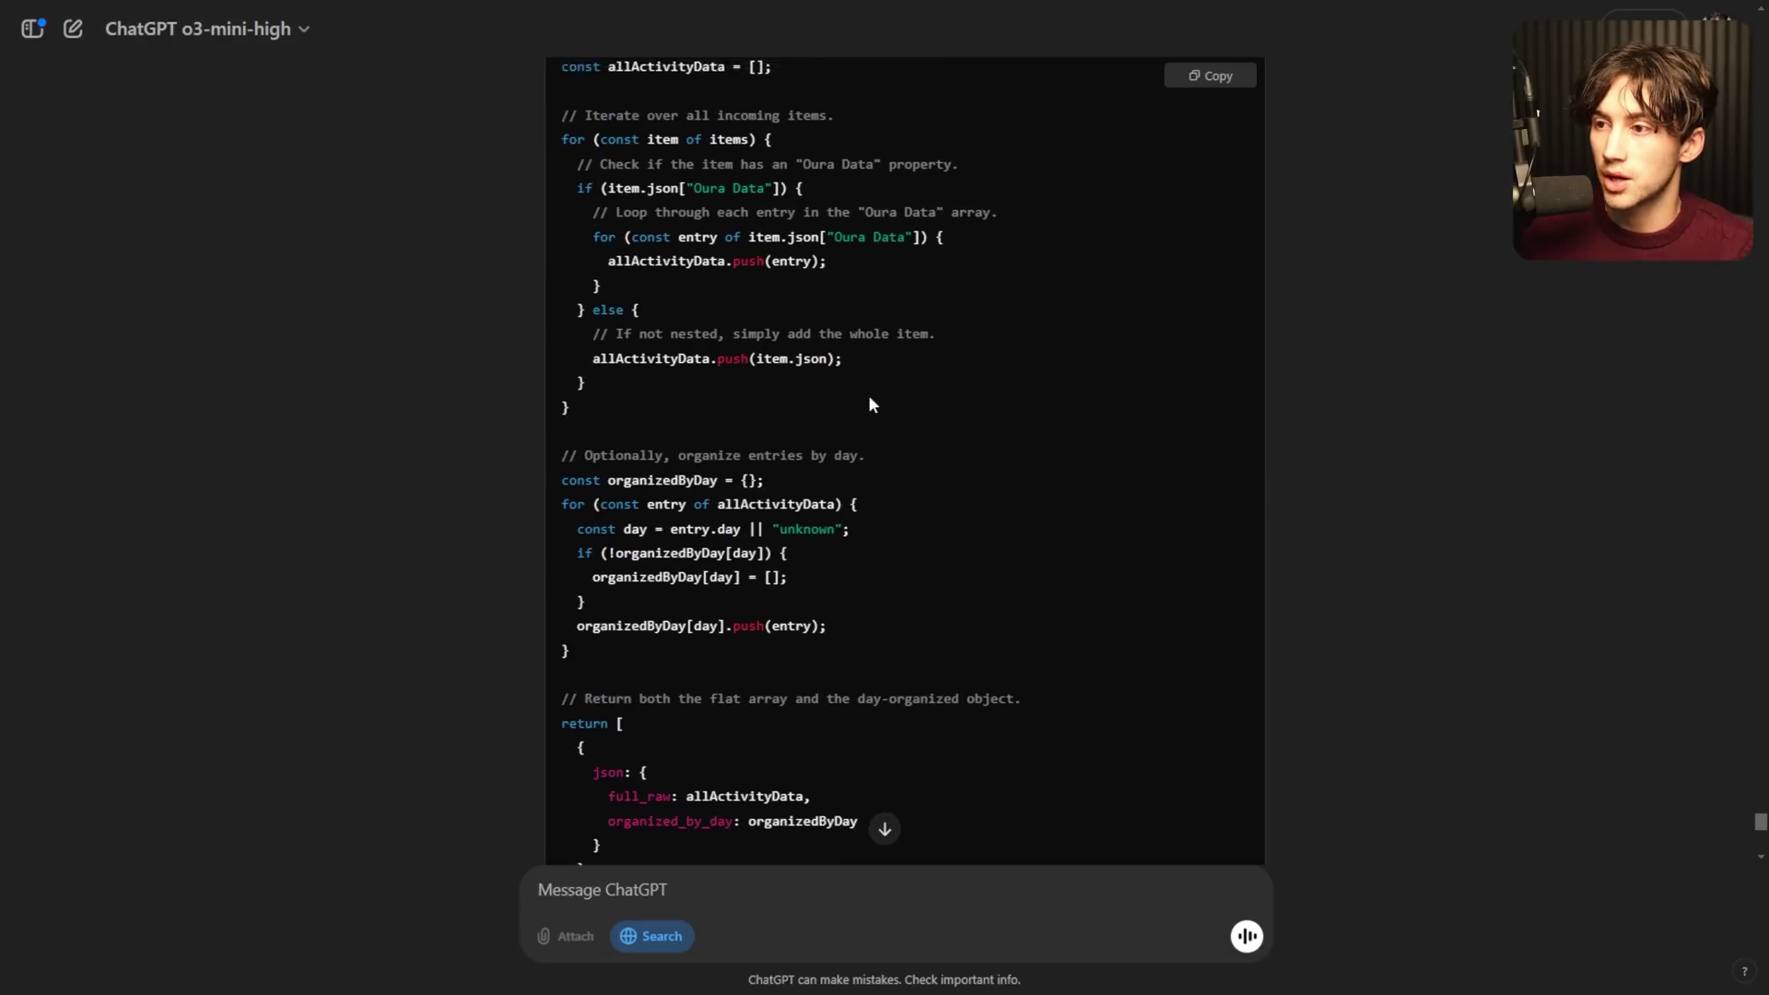
{"action": "scroll", "coordinate": [872, 406], "scroll_direction": "up", "scroll_amount": 2}
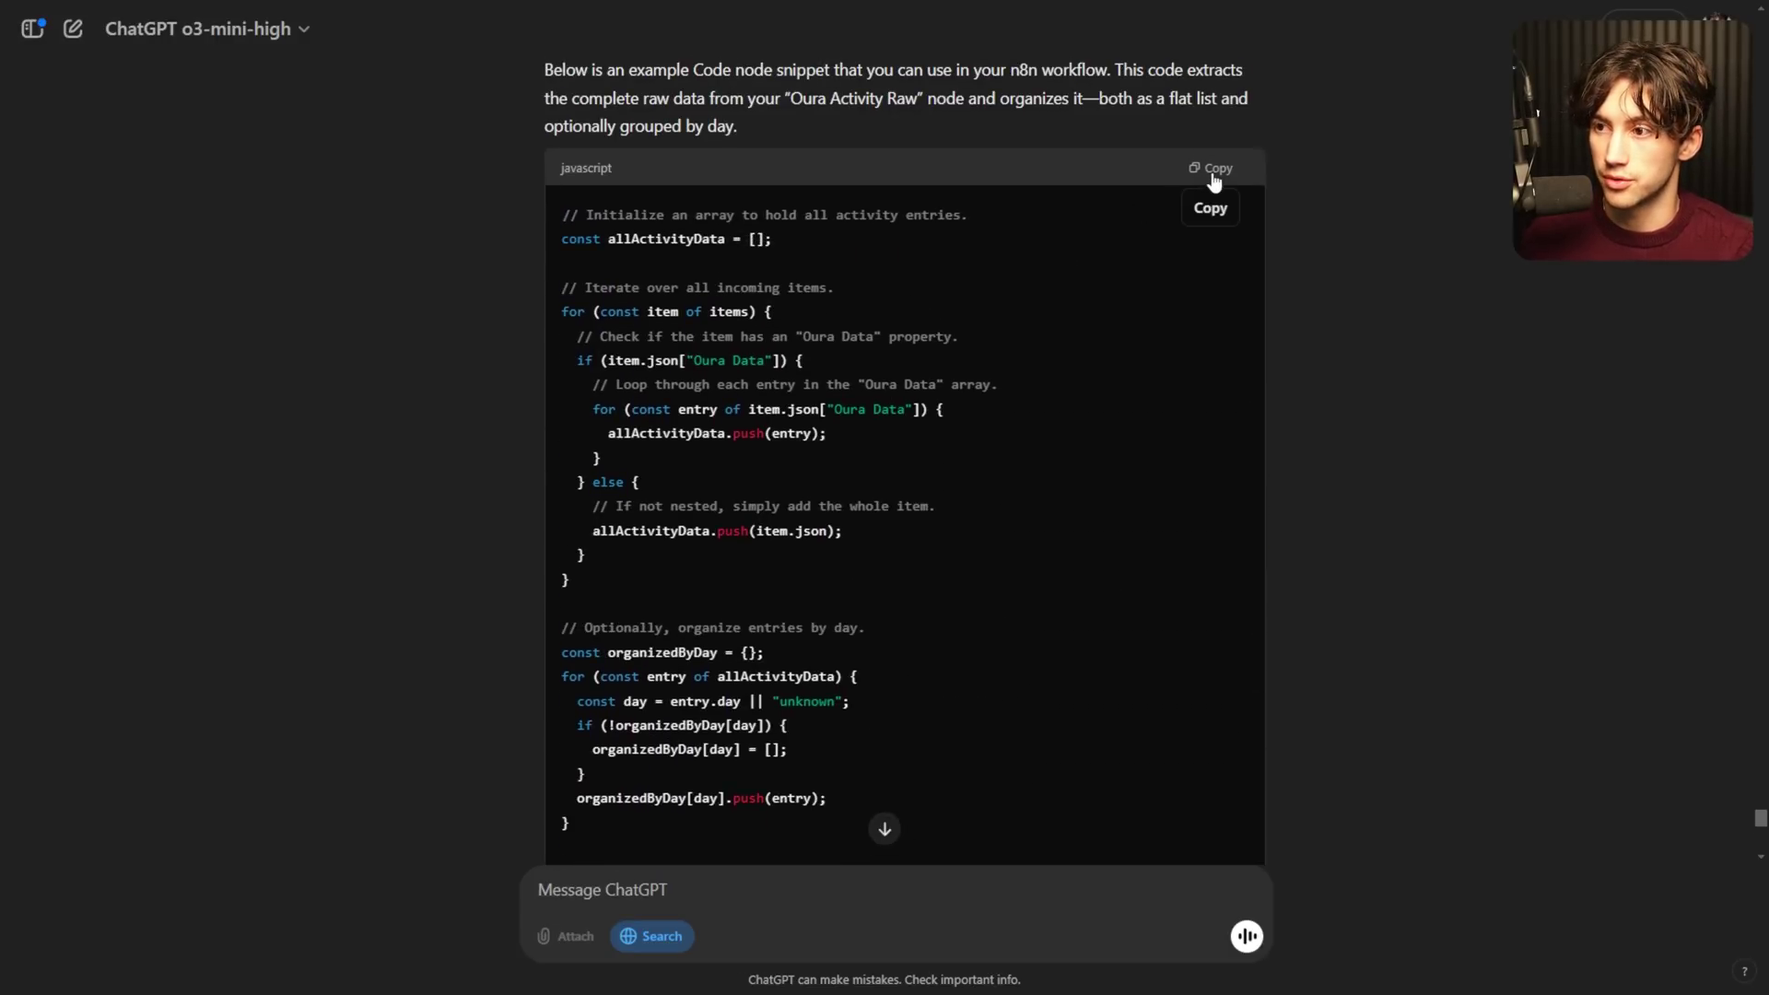
{"action": "scroll", "coordinate": [1174, 294], "scroll_direction": "up", "scroll_amount": 2}
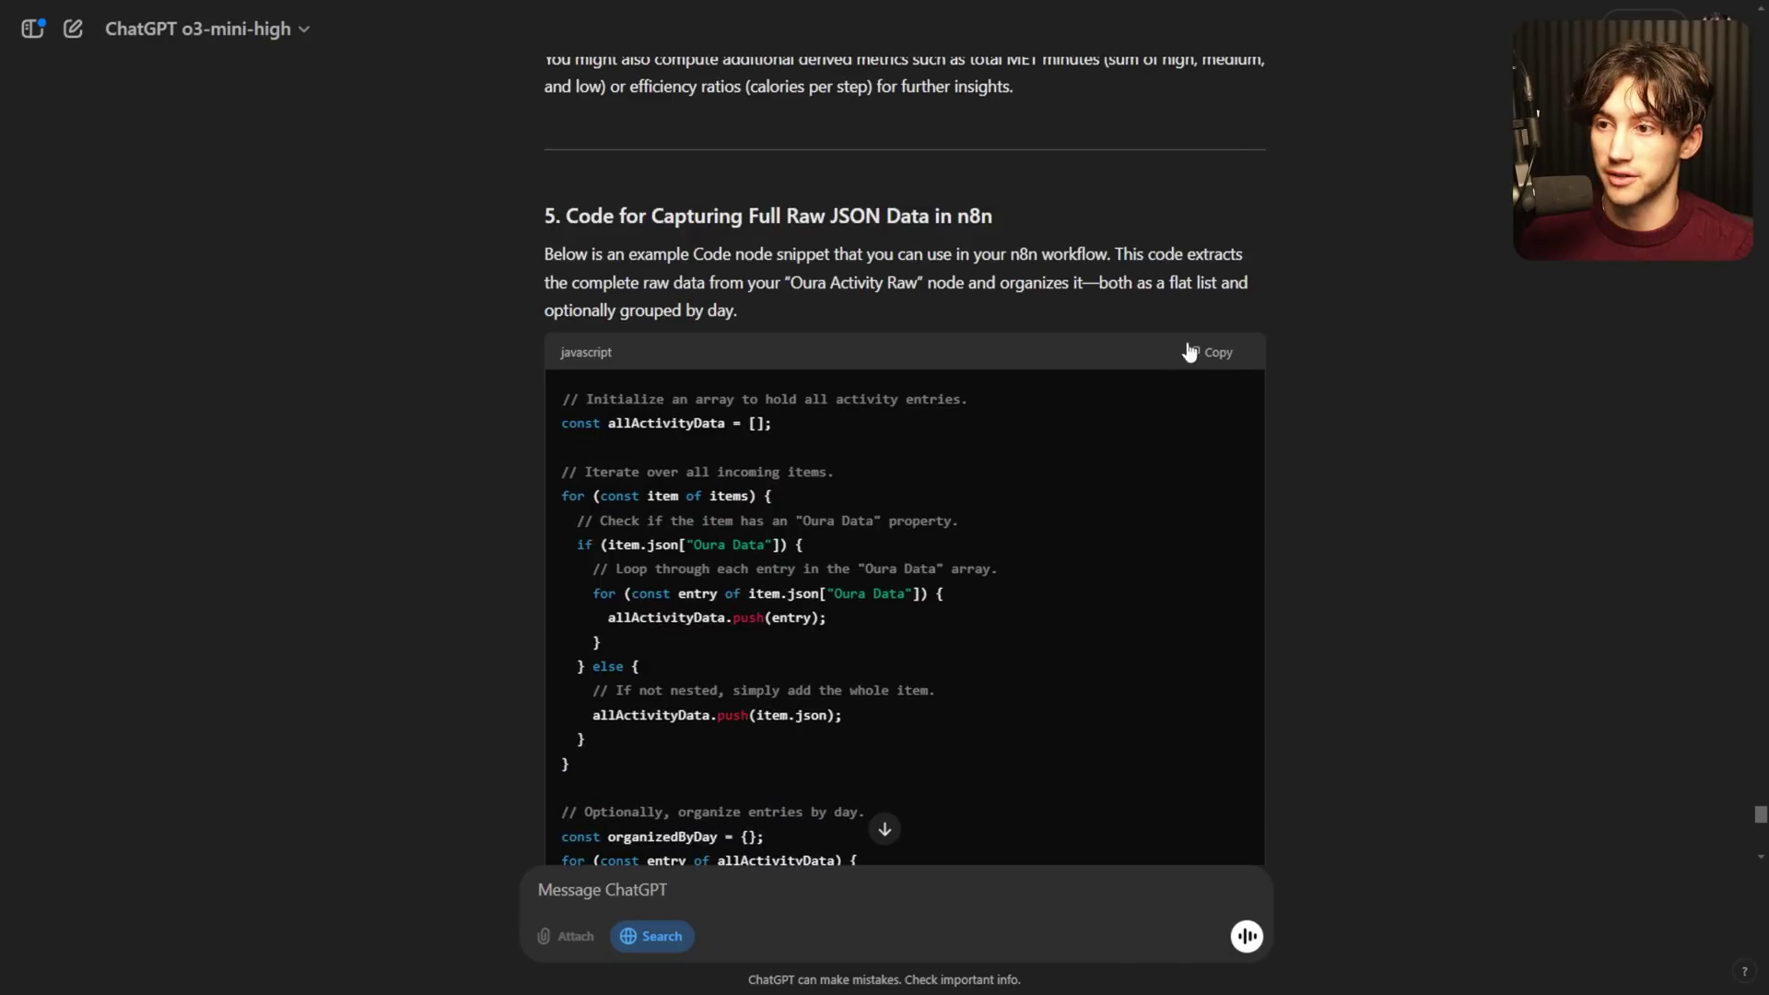
{"action": "scroll", "coordinate": [982, 361], "scroll_direction": "down", "scroll_amount": 6}
{"action": "scroll", "coordinate": [982, 361], "scroll_direction": "up", "scroll_amount": 1}
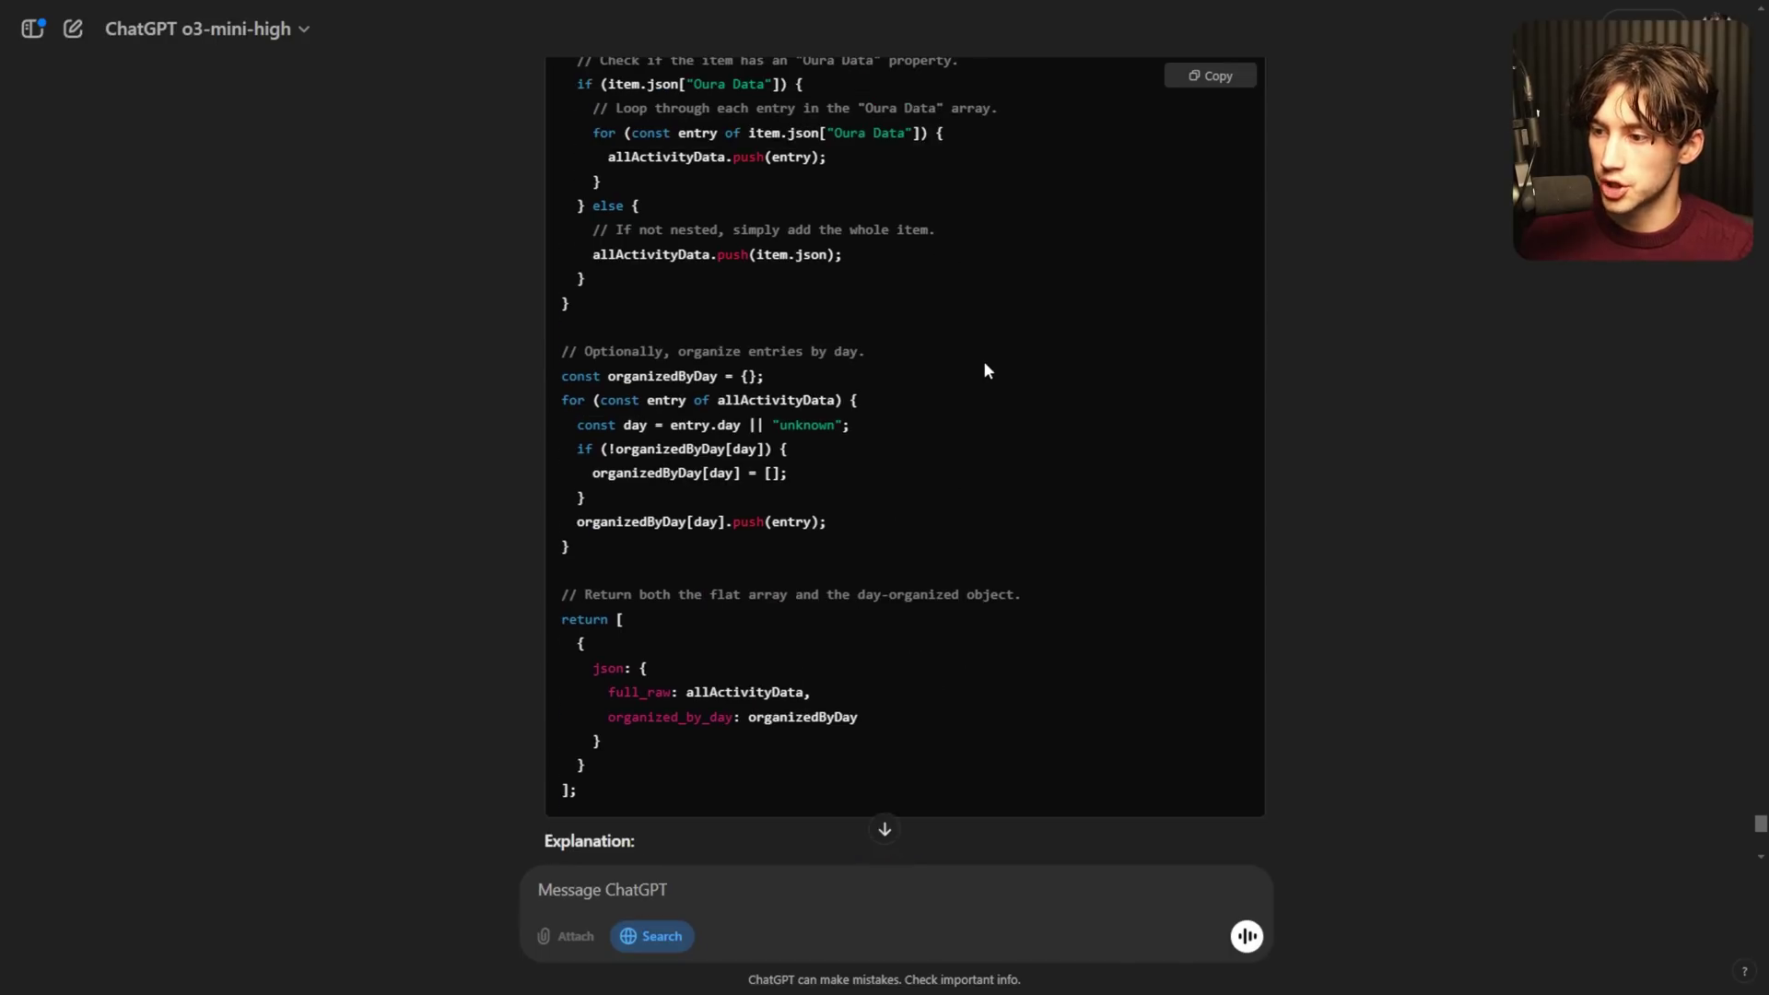
{"action": "double_click", "coordinate": [616, 691]}
{"action": "double_click", "coordinate": [735, 692]}
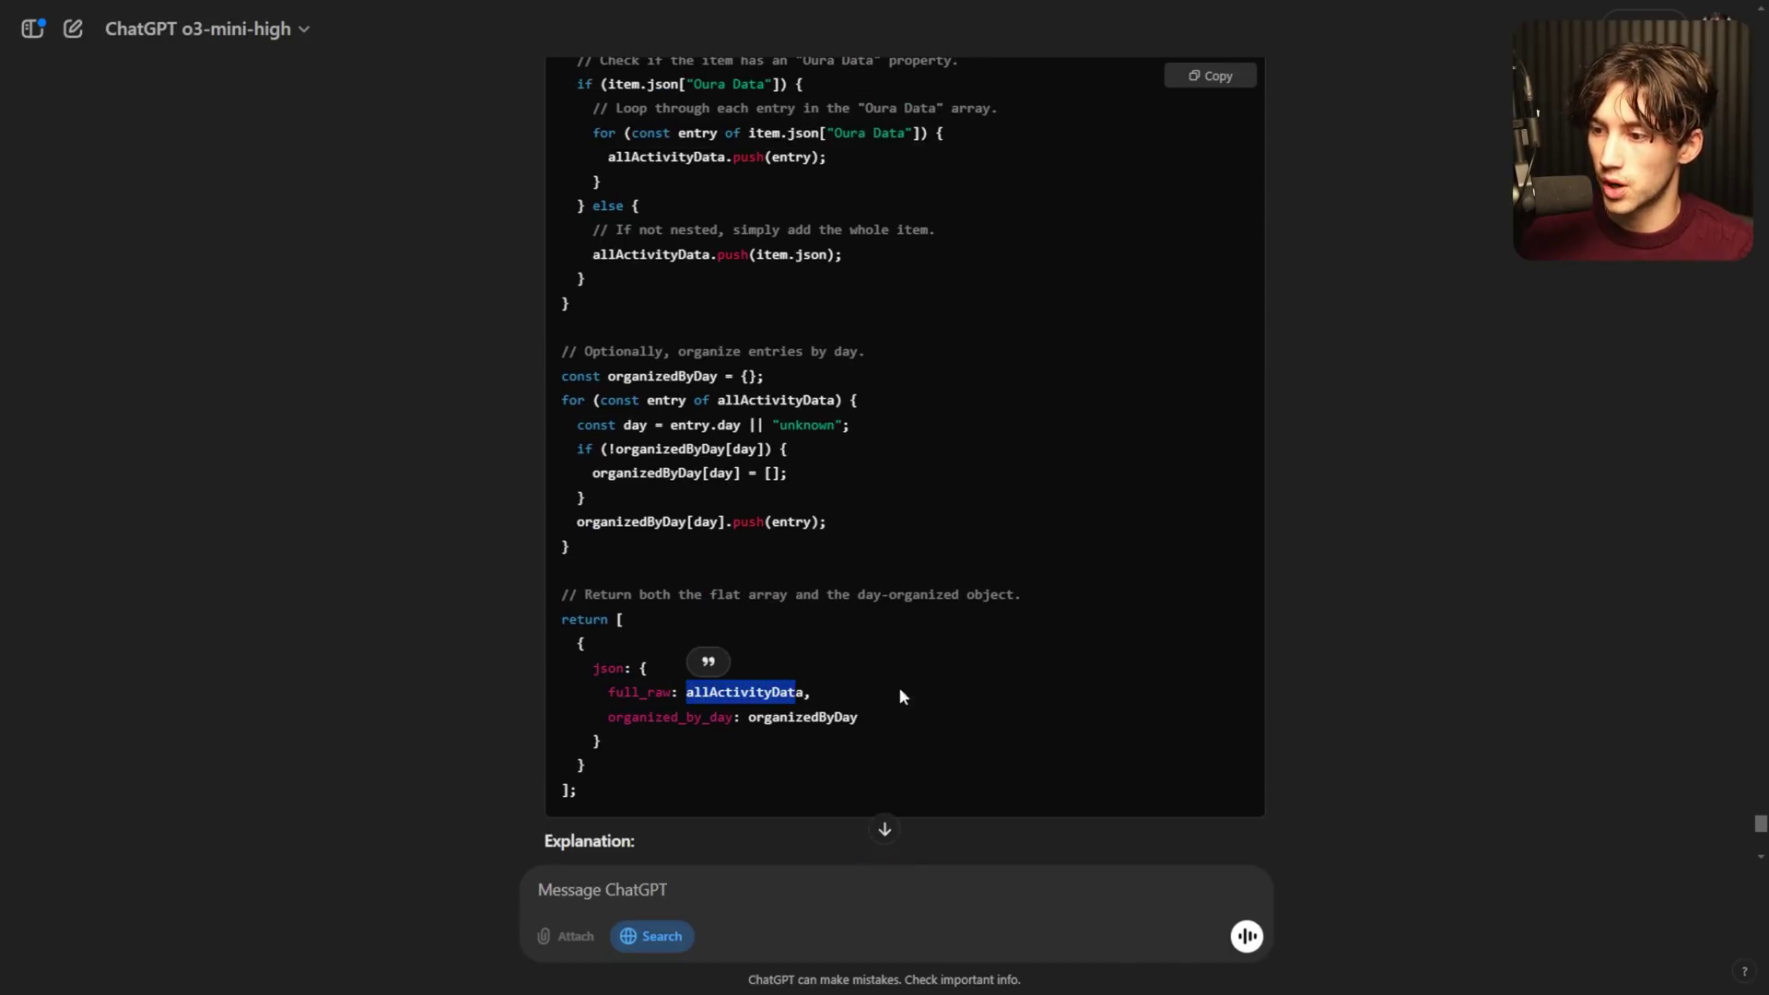
- Copy the JavaScript snippet from the "Code for Capturing Full Raw JSON Data in n8n" section and leave full-screen view
{"action": "scroll", "coordinate": [949, 694], "scroll_direction": "up", "scroll_amount": 5}
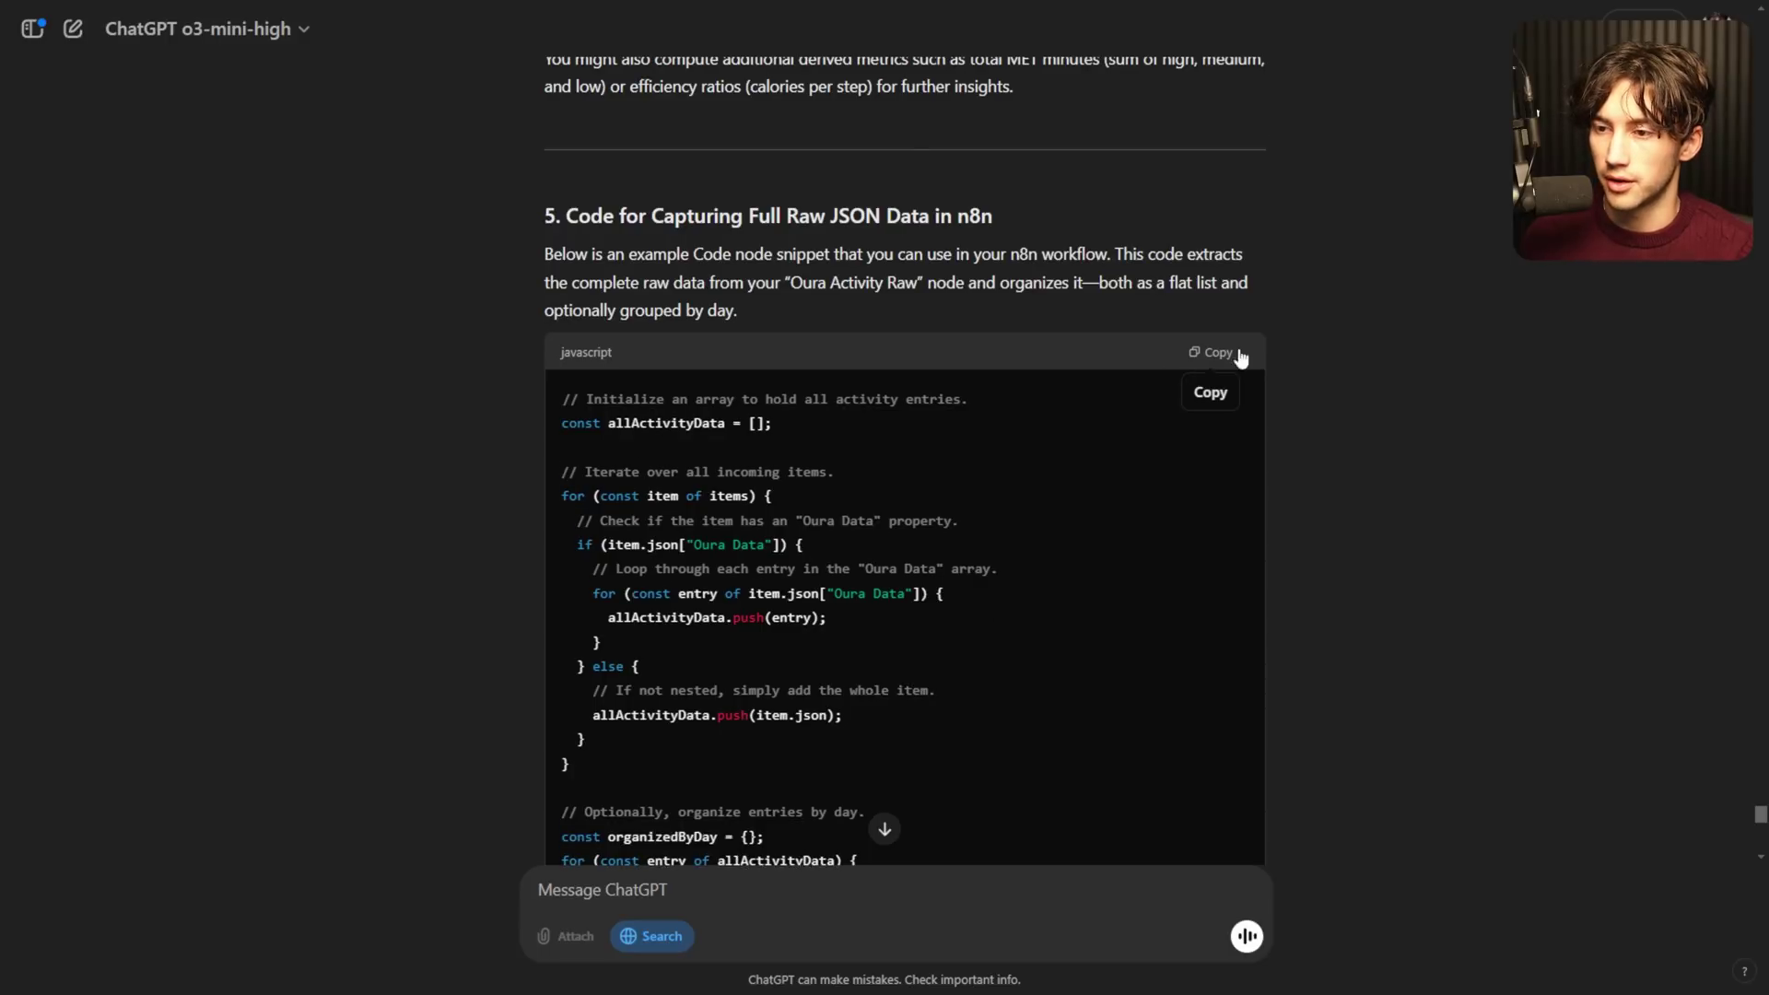
{"action": "left_click", "coordinate": [1213, 359]}
{"action": "key", "text": "F11"}
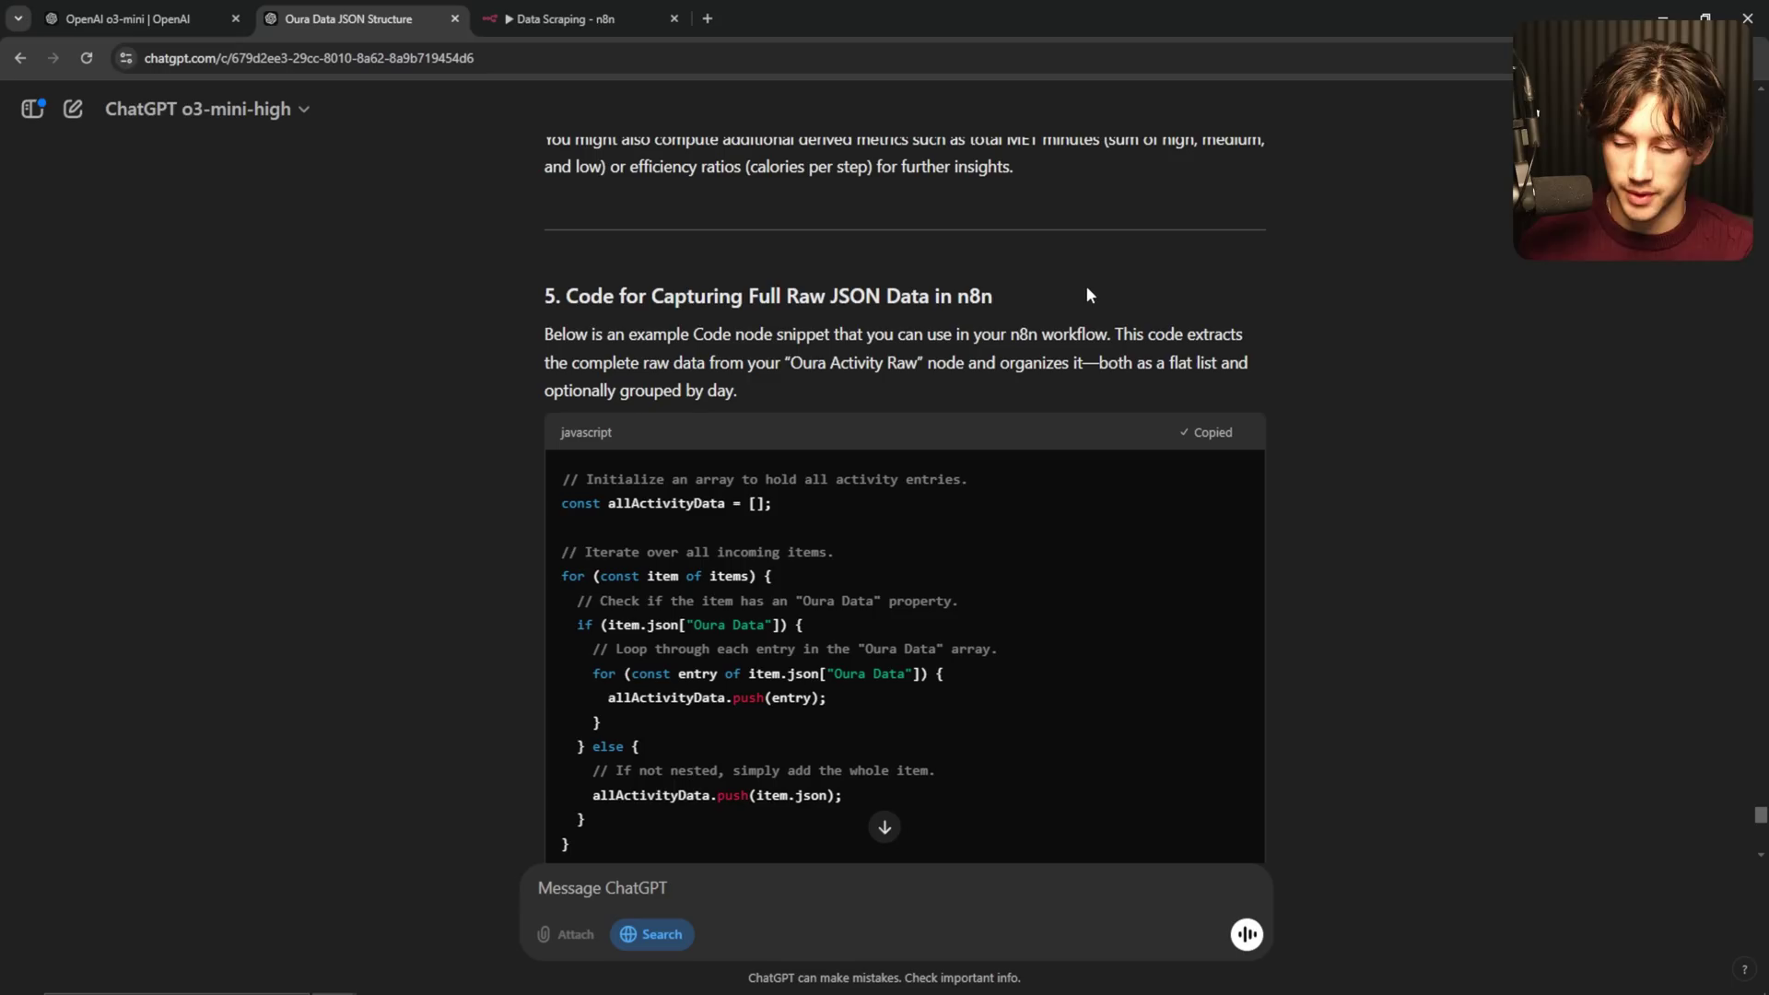
- Switch to the n8n Data Scraping workflow, add a Code node after "Oura Activity Raw", and open its settings
{"action": "left_click", "coordinate": [567, 19]}
{"action": "left_click", "coordinate": [863, 551]}
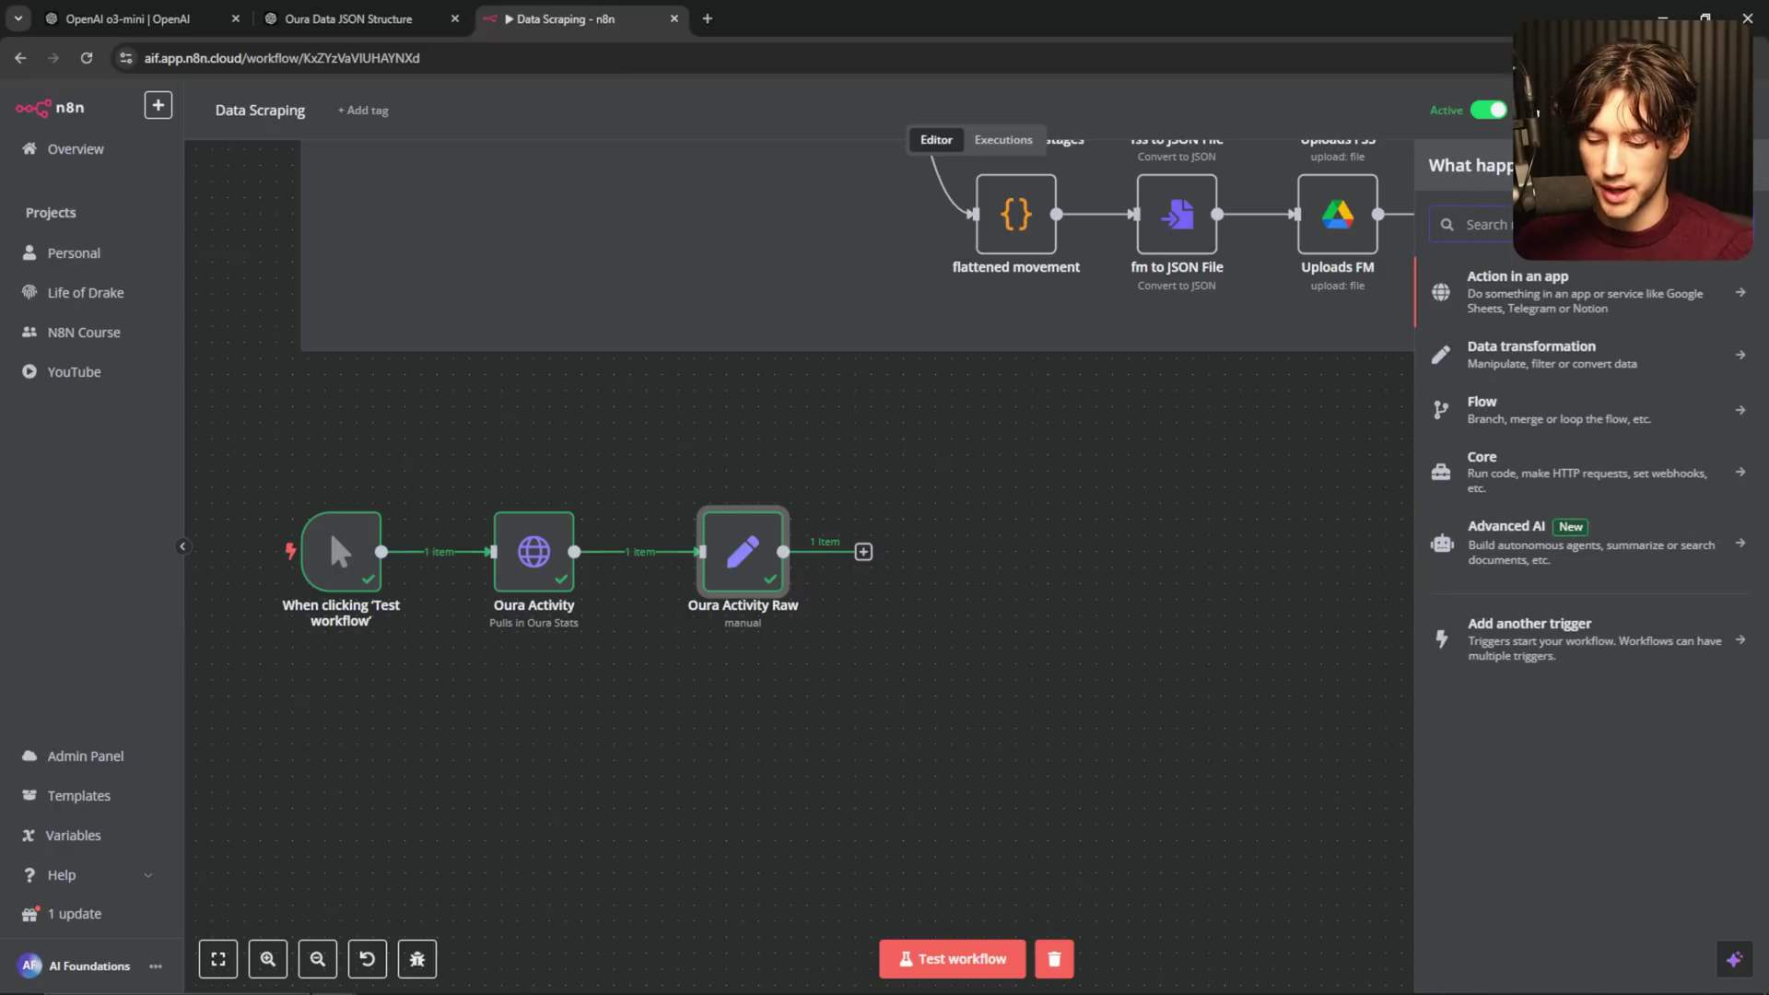
{"action": "type", "text": "code"}
{"action": "key", "text": "Return"}
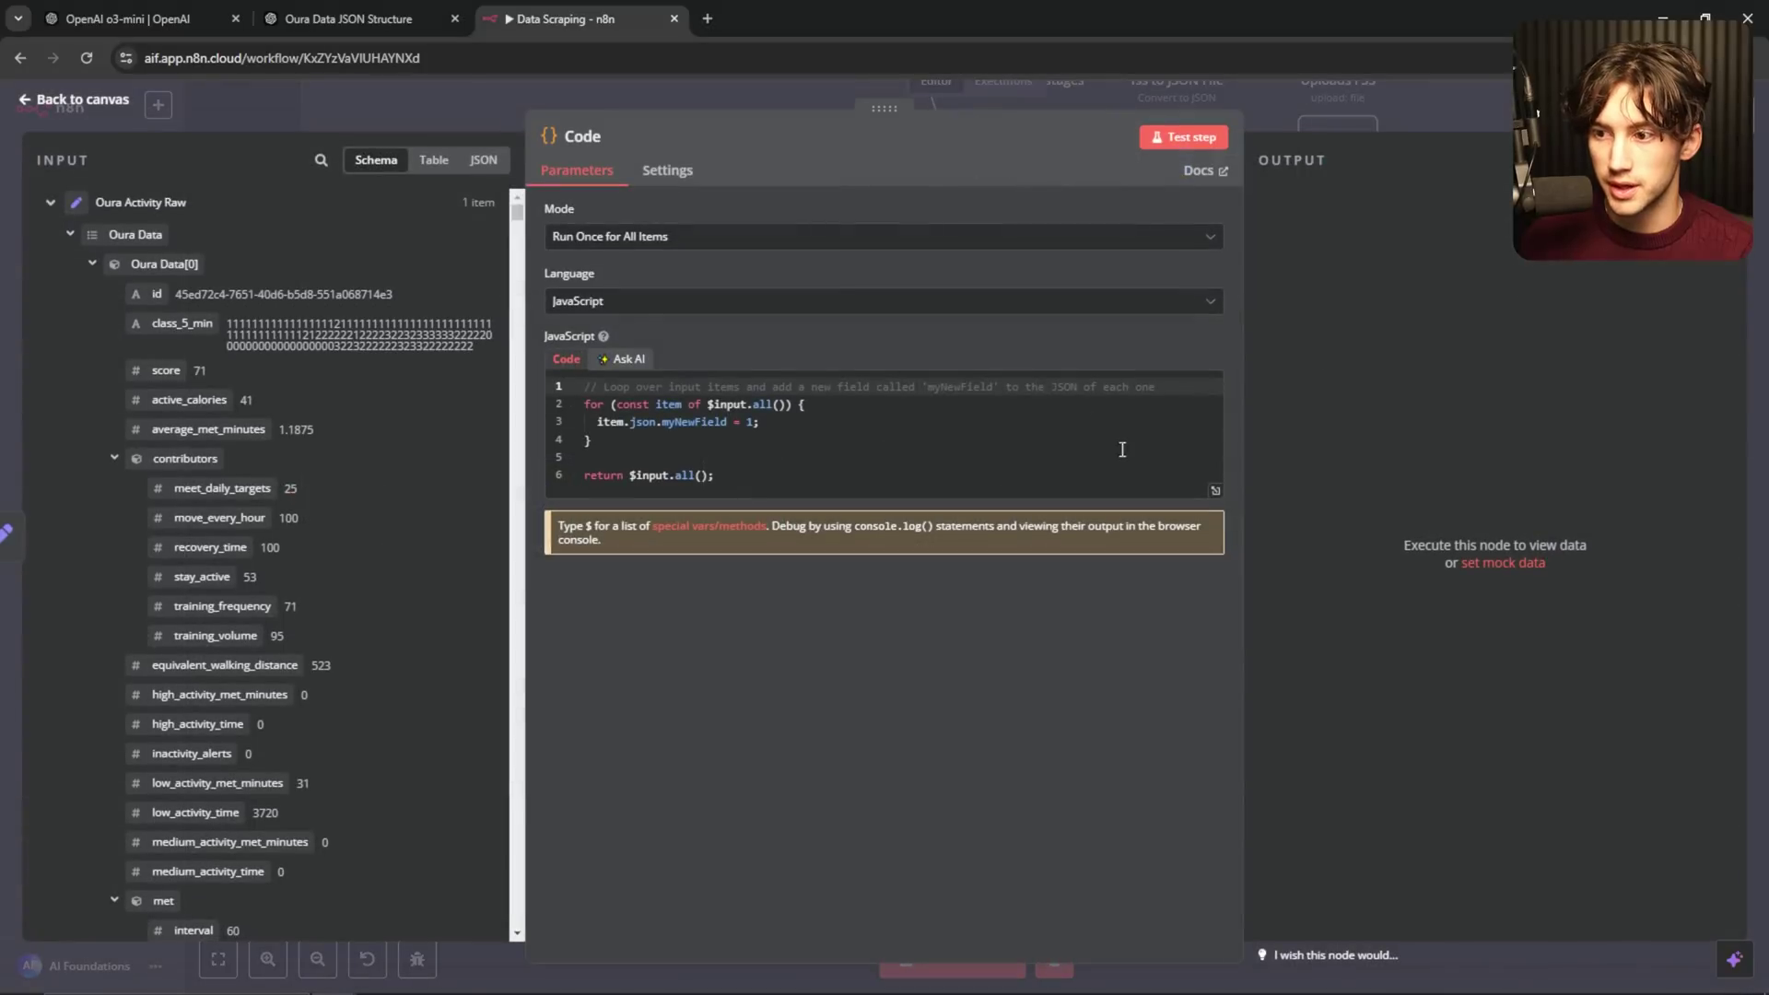
{"action": "key", "text": "Escape"}
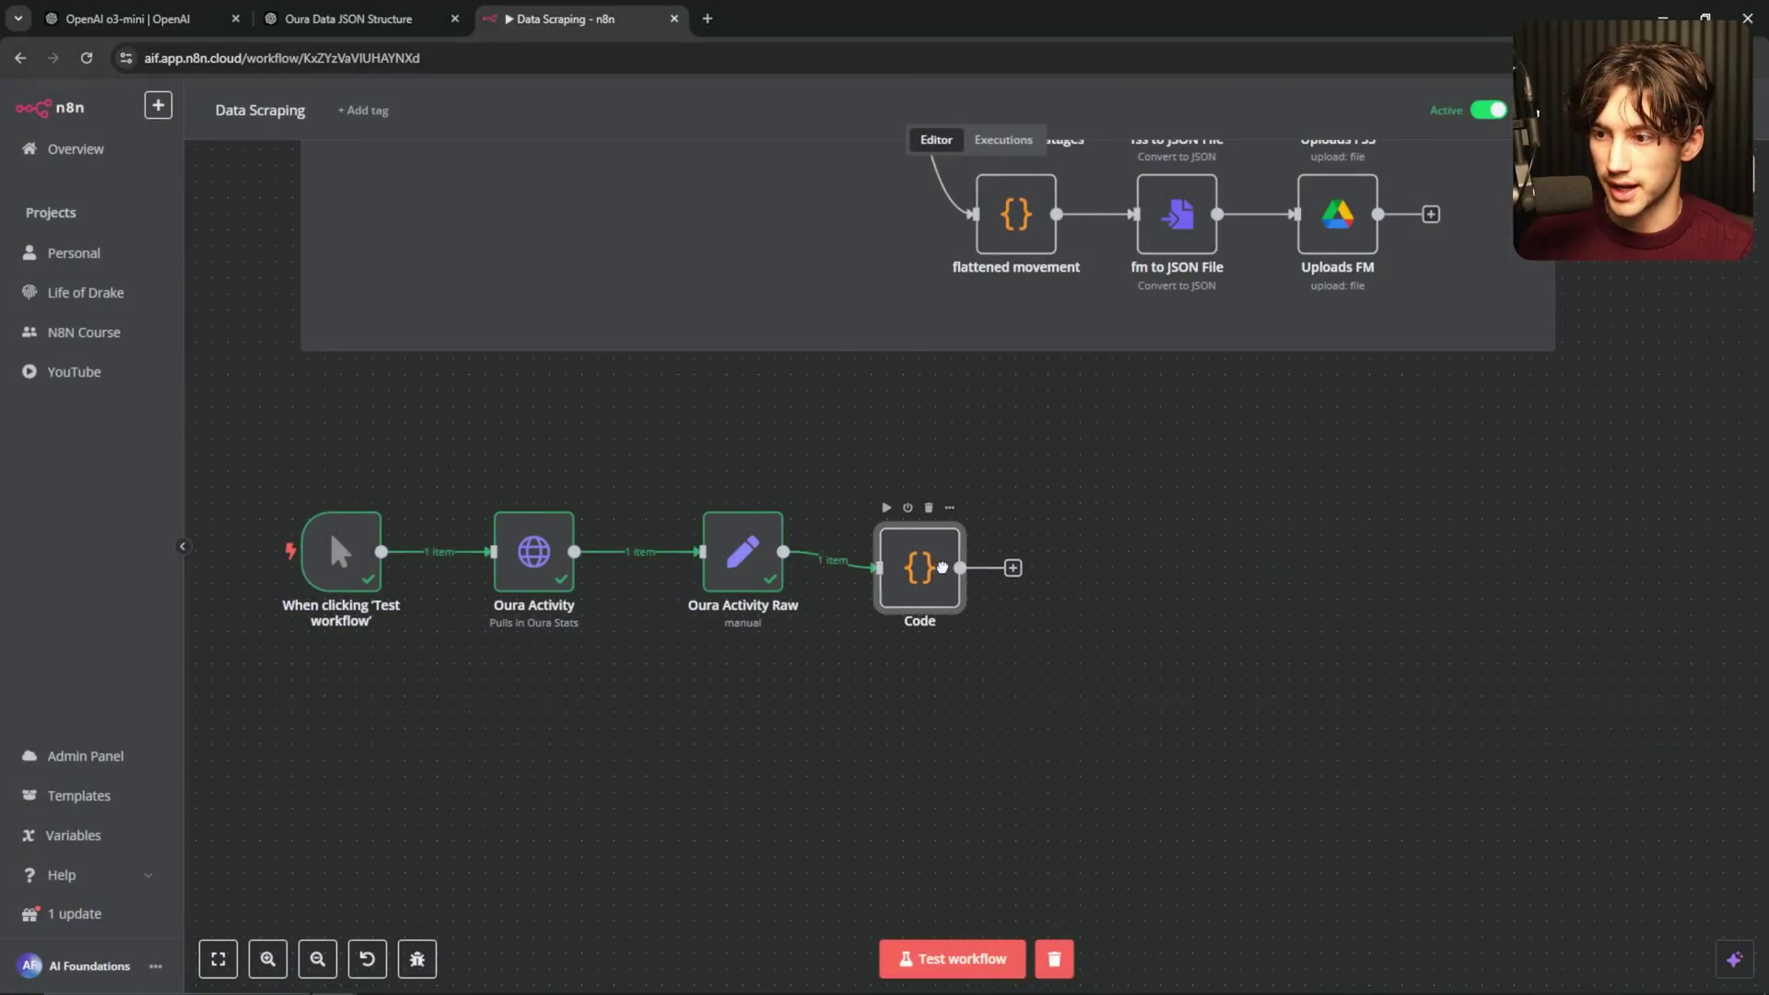
{"action": "double_click", "coordinate": [936, 562]}
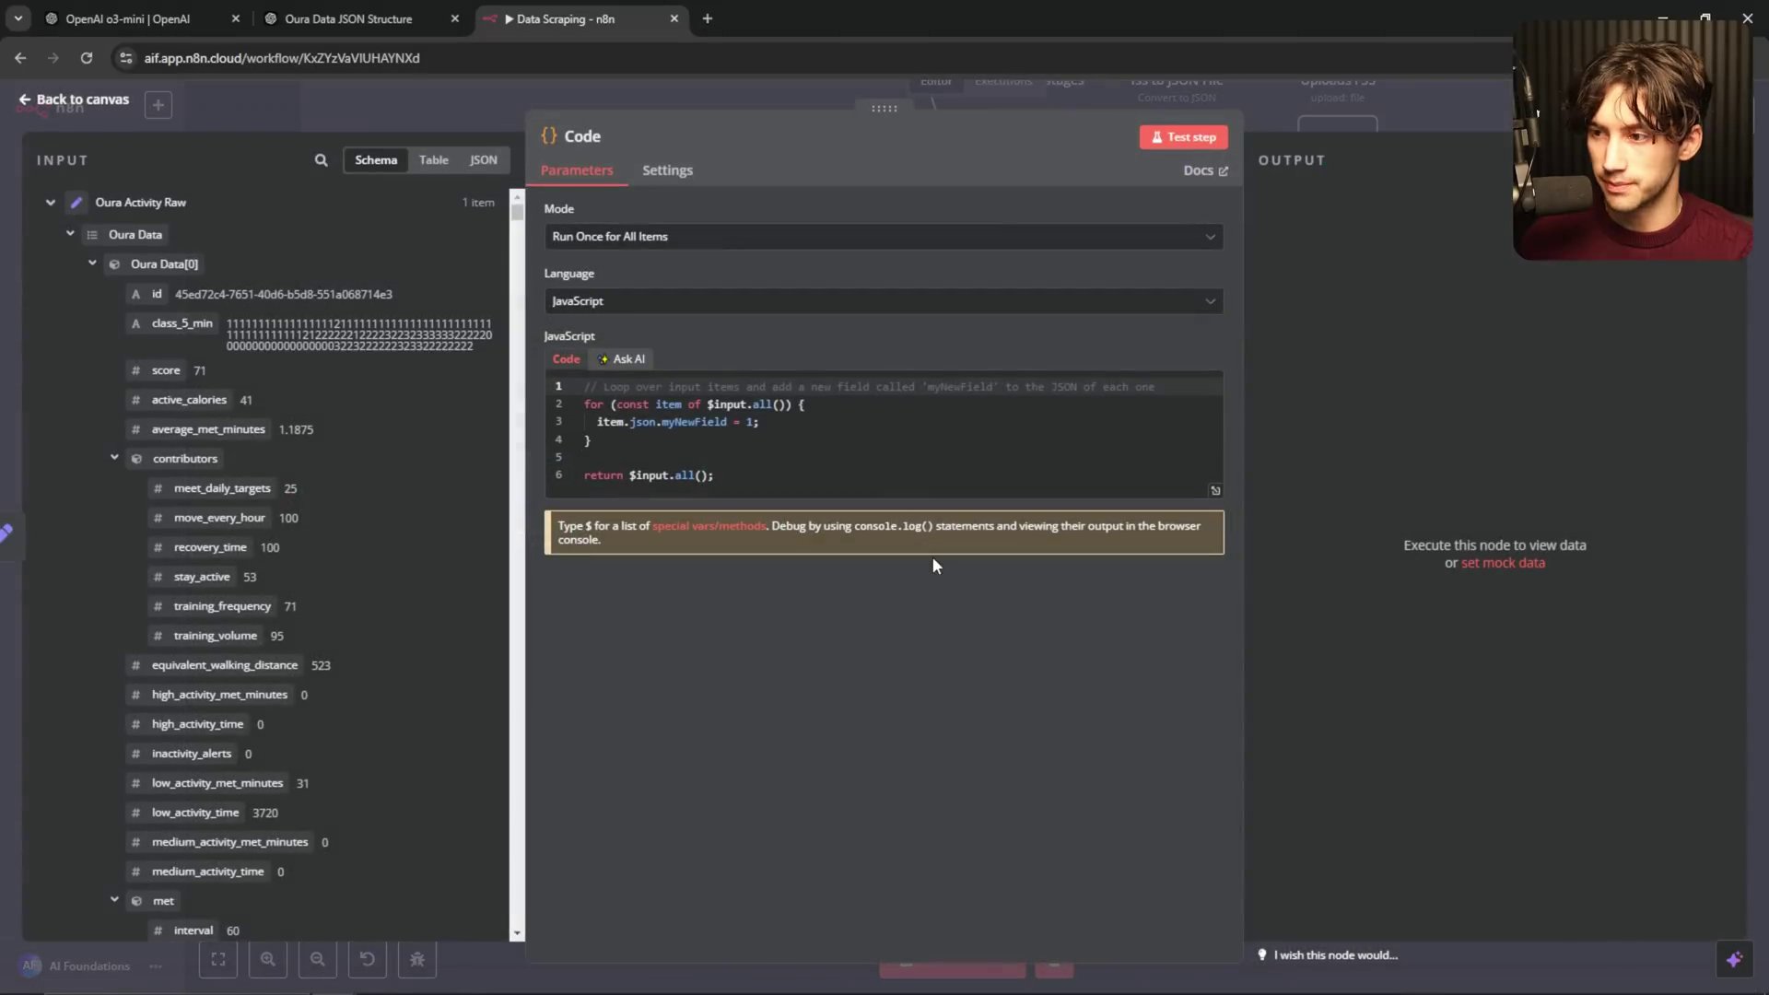
- Replace the Code node's default JavaScript with the copied snippet for capturing full raw JSON data, and test the step
{"action": "key", "text": "ctrl+a"}
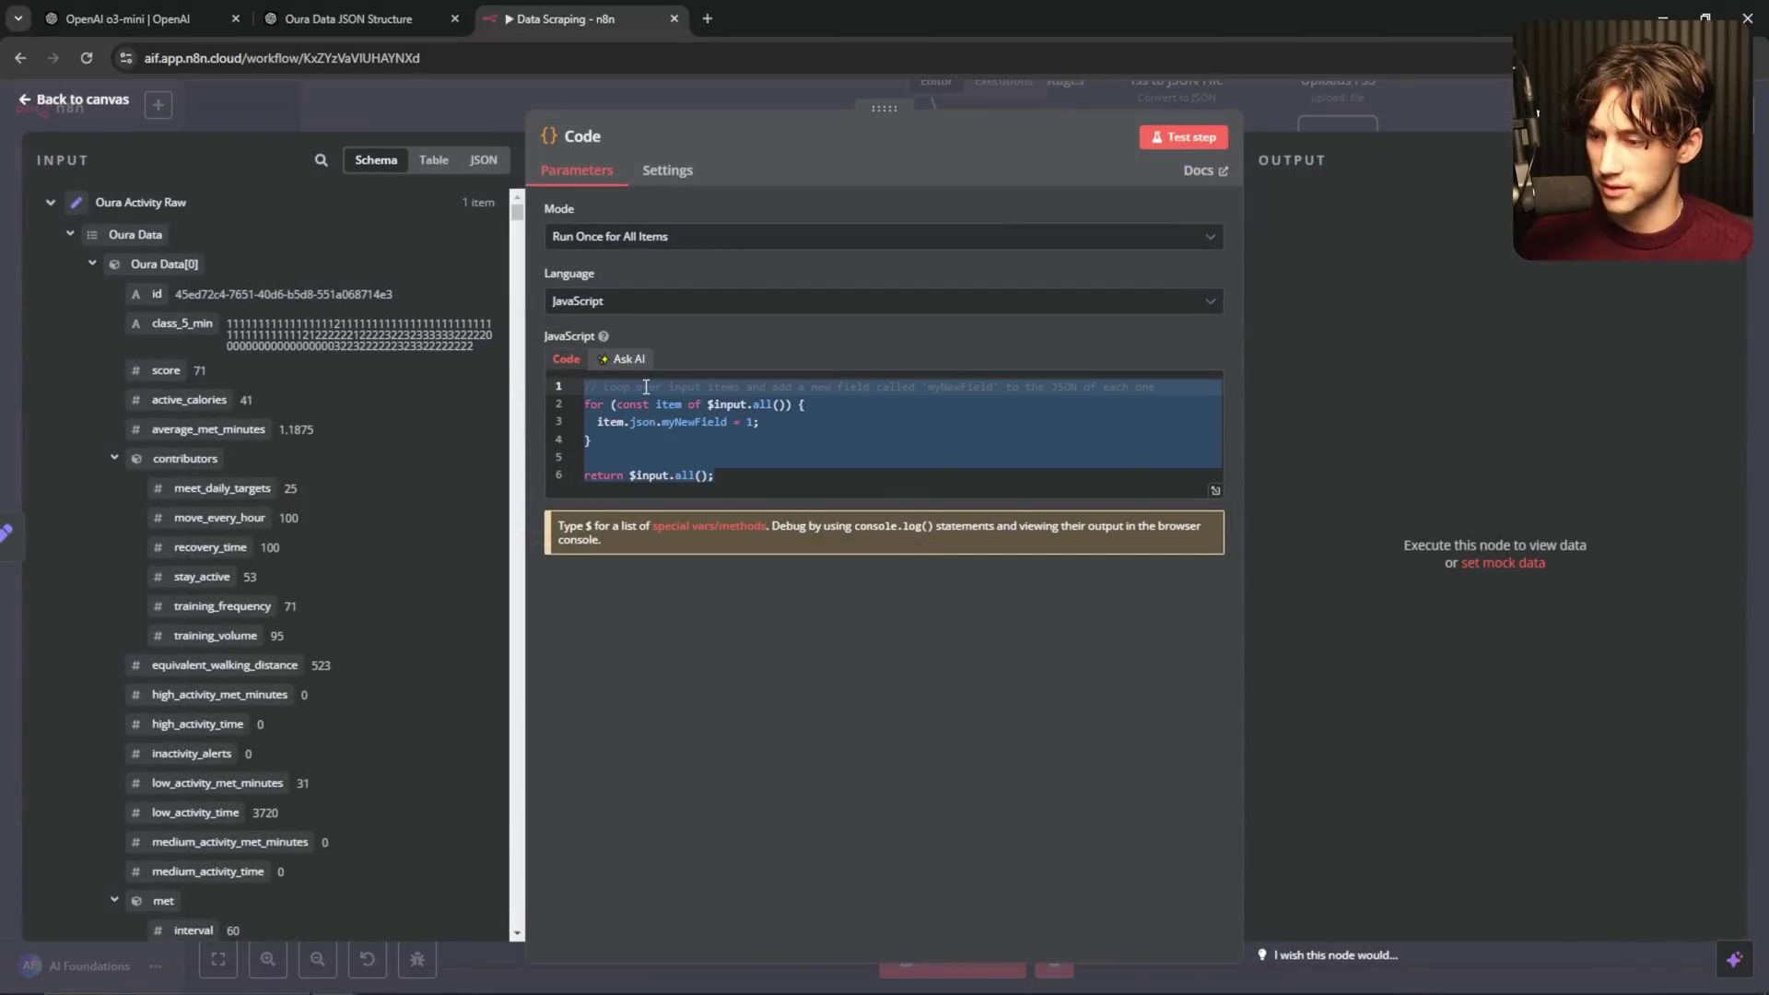
{"action": "key", "text": "BackSpace"}
{"action": "key", "text": "ctrl+v"}
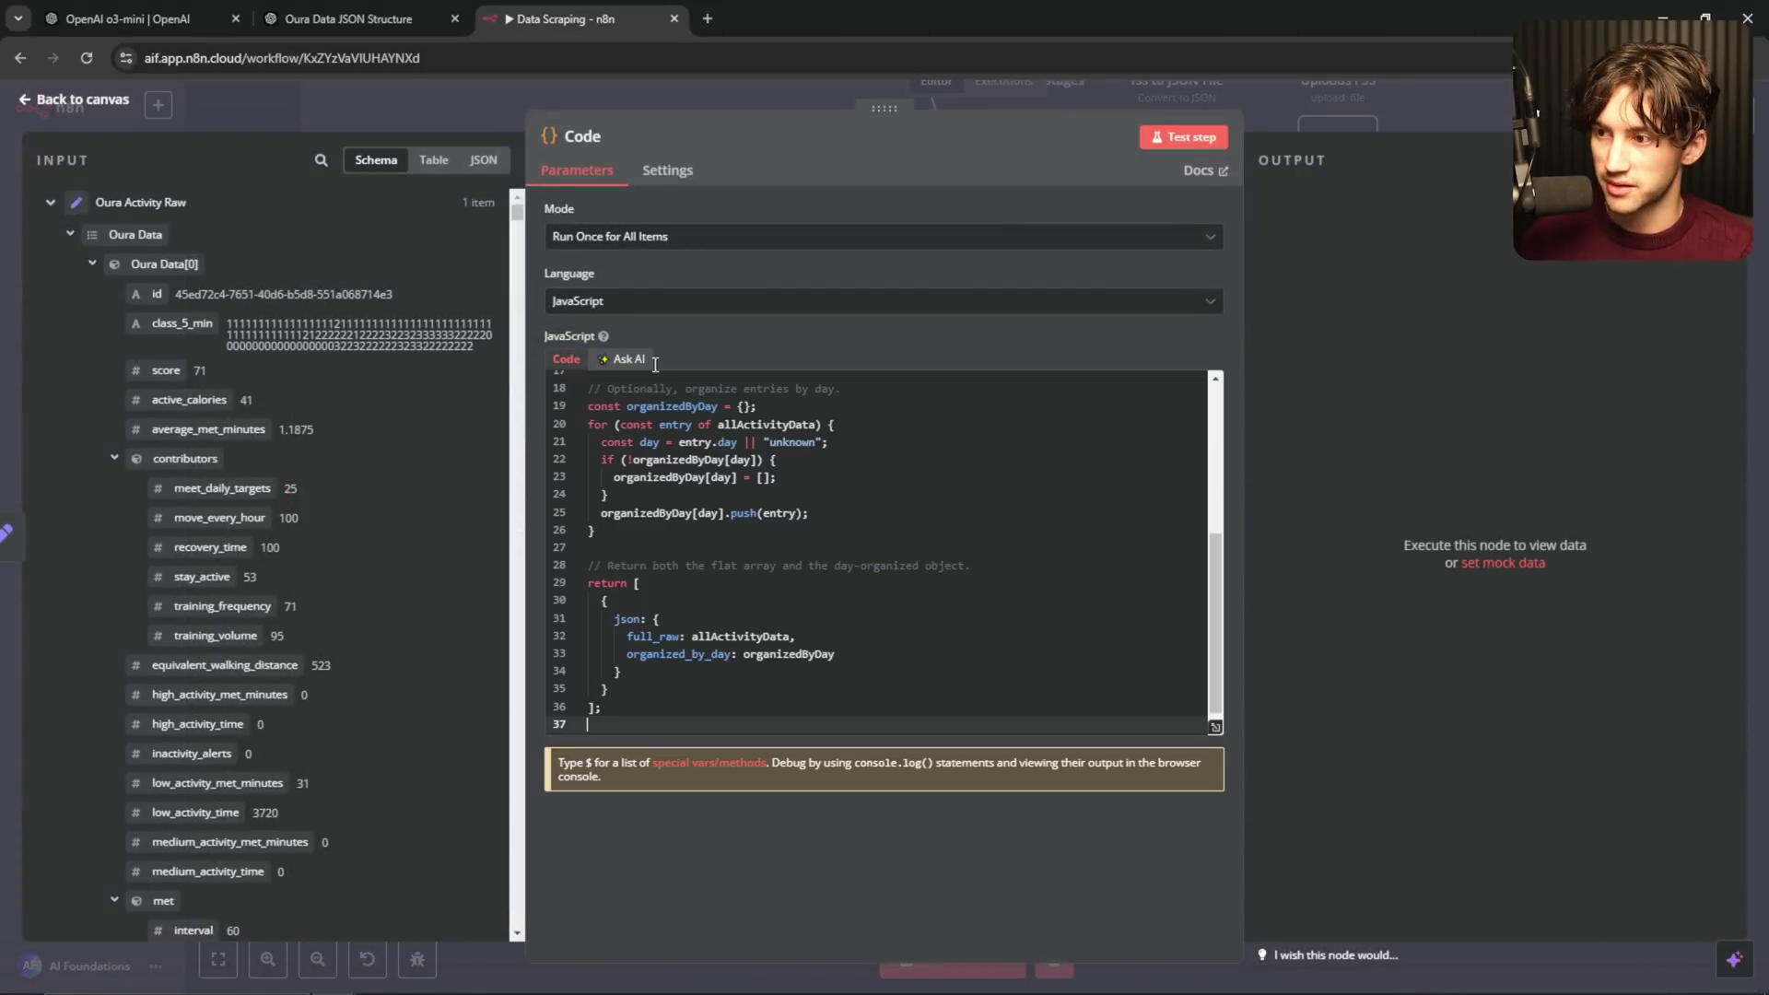
{"action": "scroll", "coordinate": [783, 563], "scroll_direction": "up", "scroll_amount": 5}
{"action": "scroll", "coordinate": [783, 563], "scroll_direction": "down", "scroll_amount": 4}
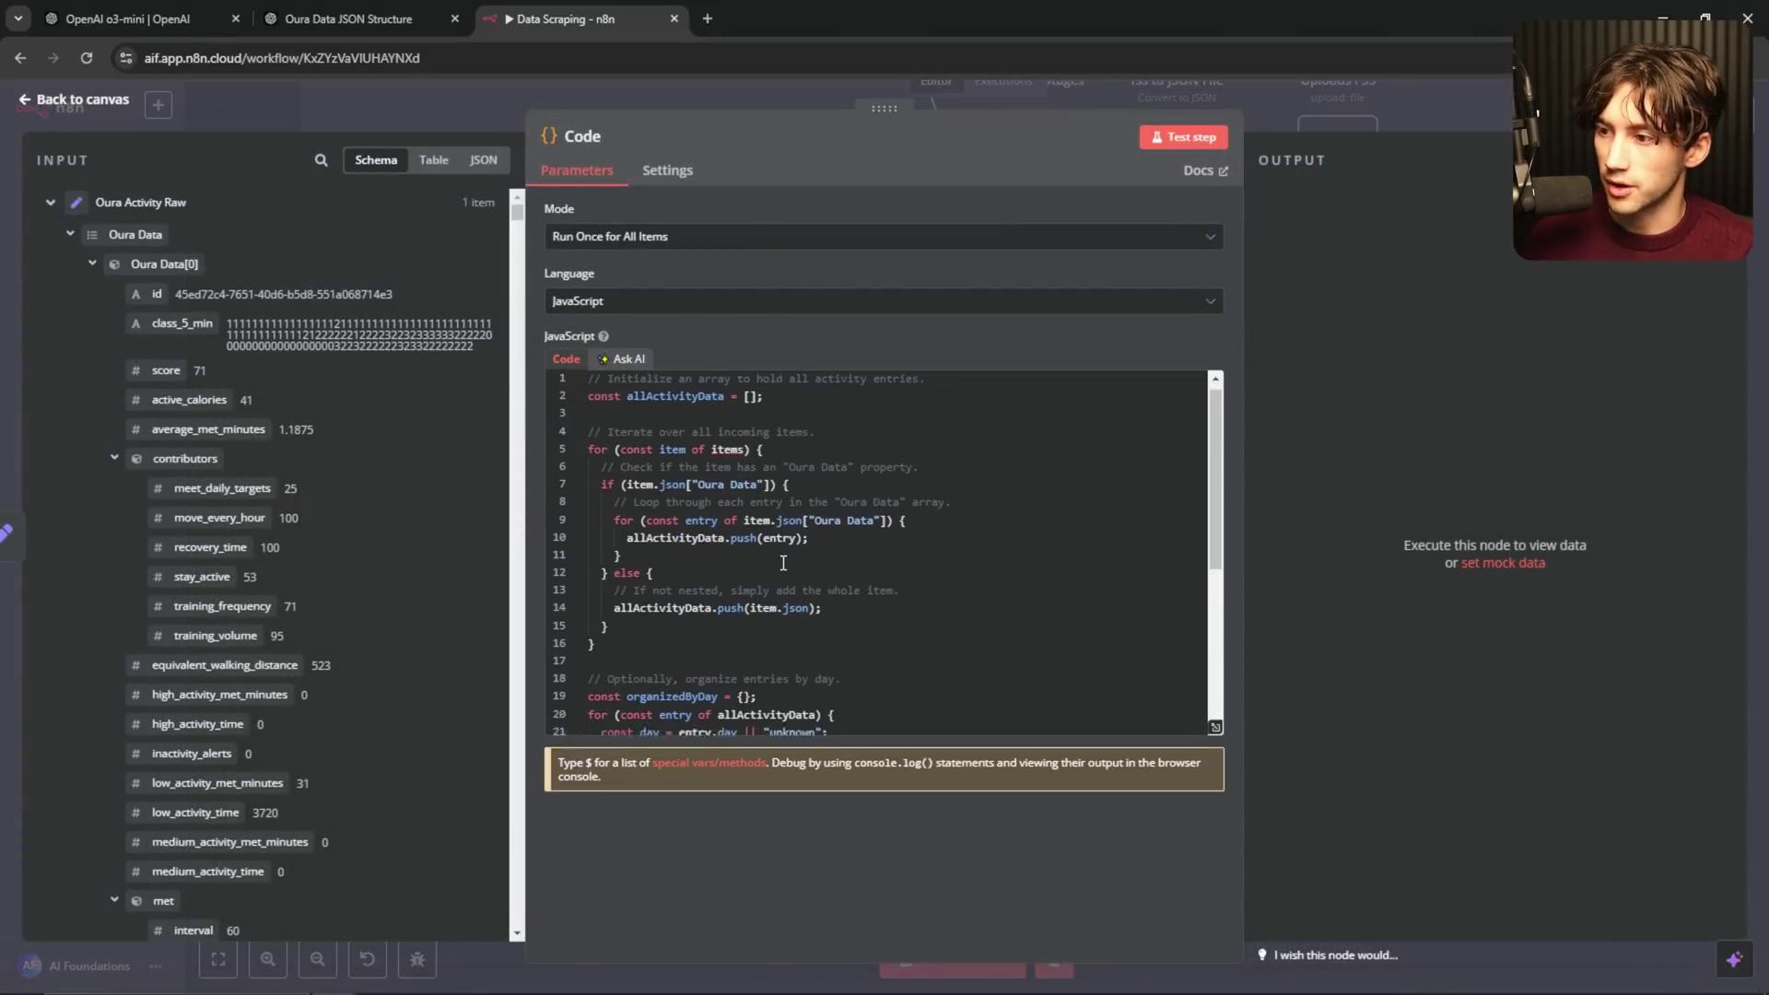
{"action": "scroll", "coordinate": [875, 590], "scroll_direction": "up", "scroll_amount": 4}
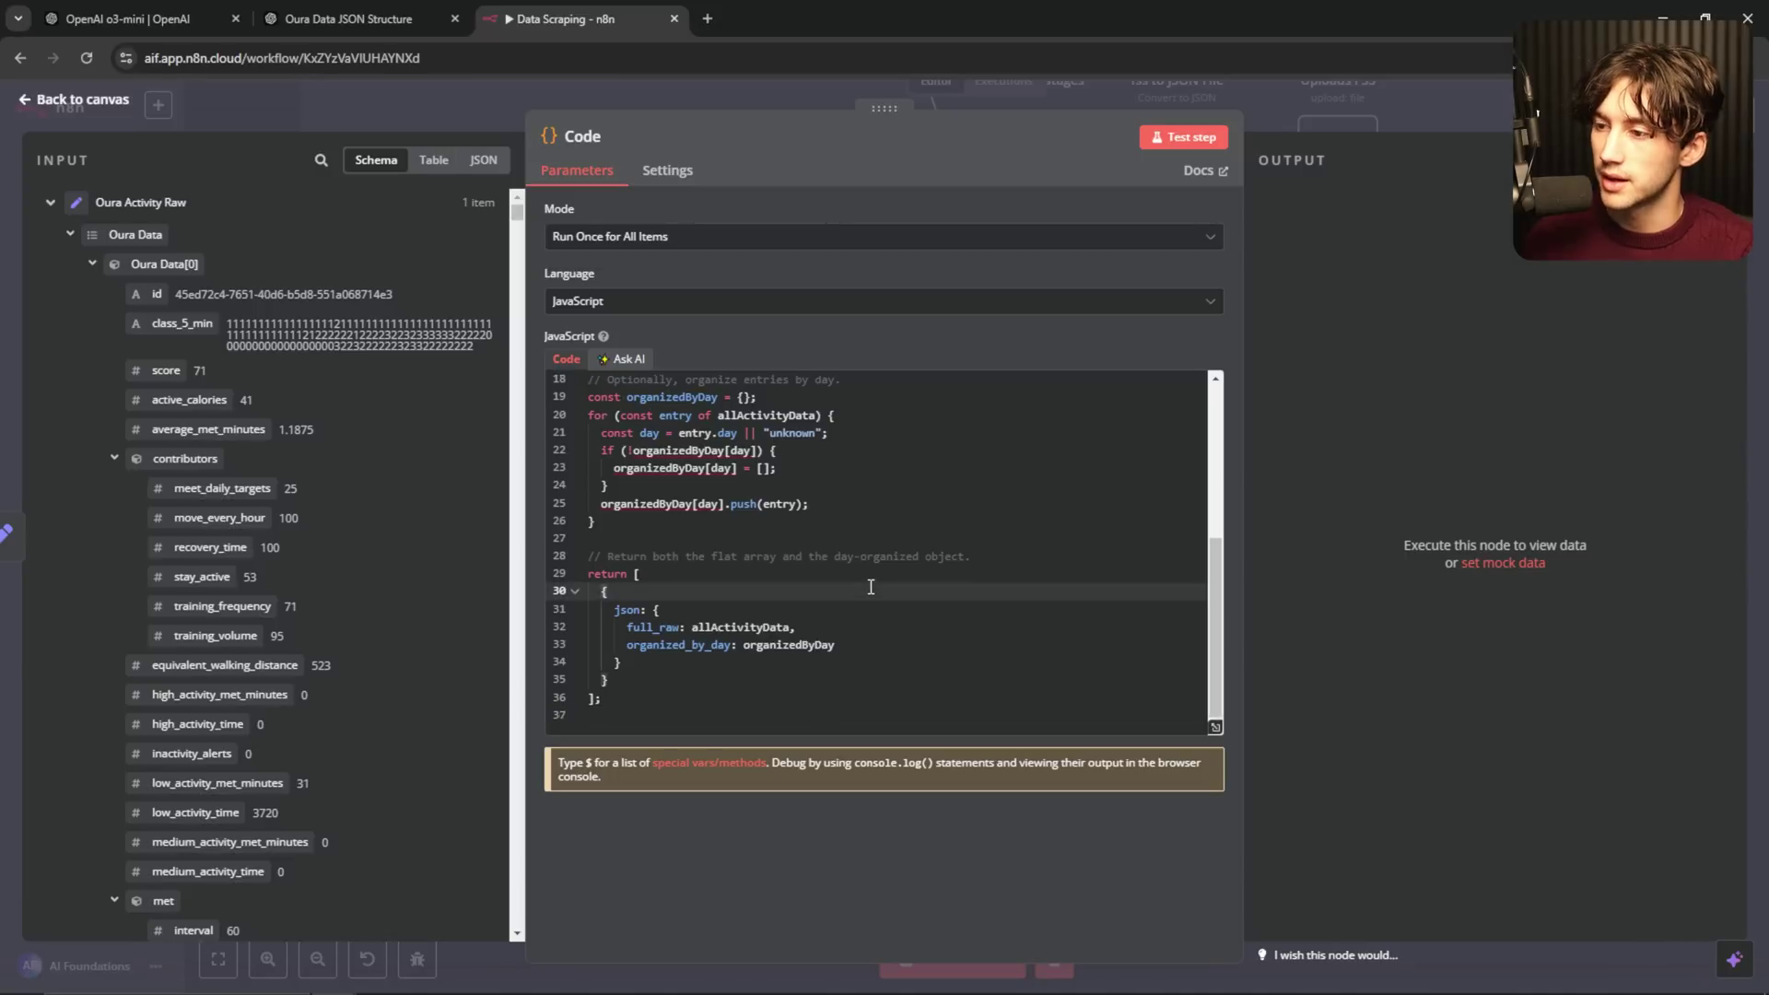
{"action": "left_click", "coordinate": [870, 411]}
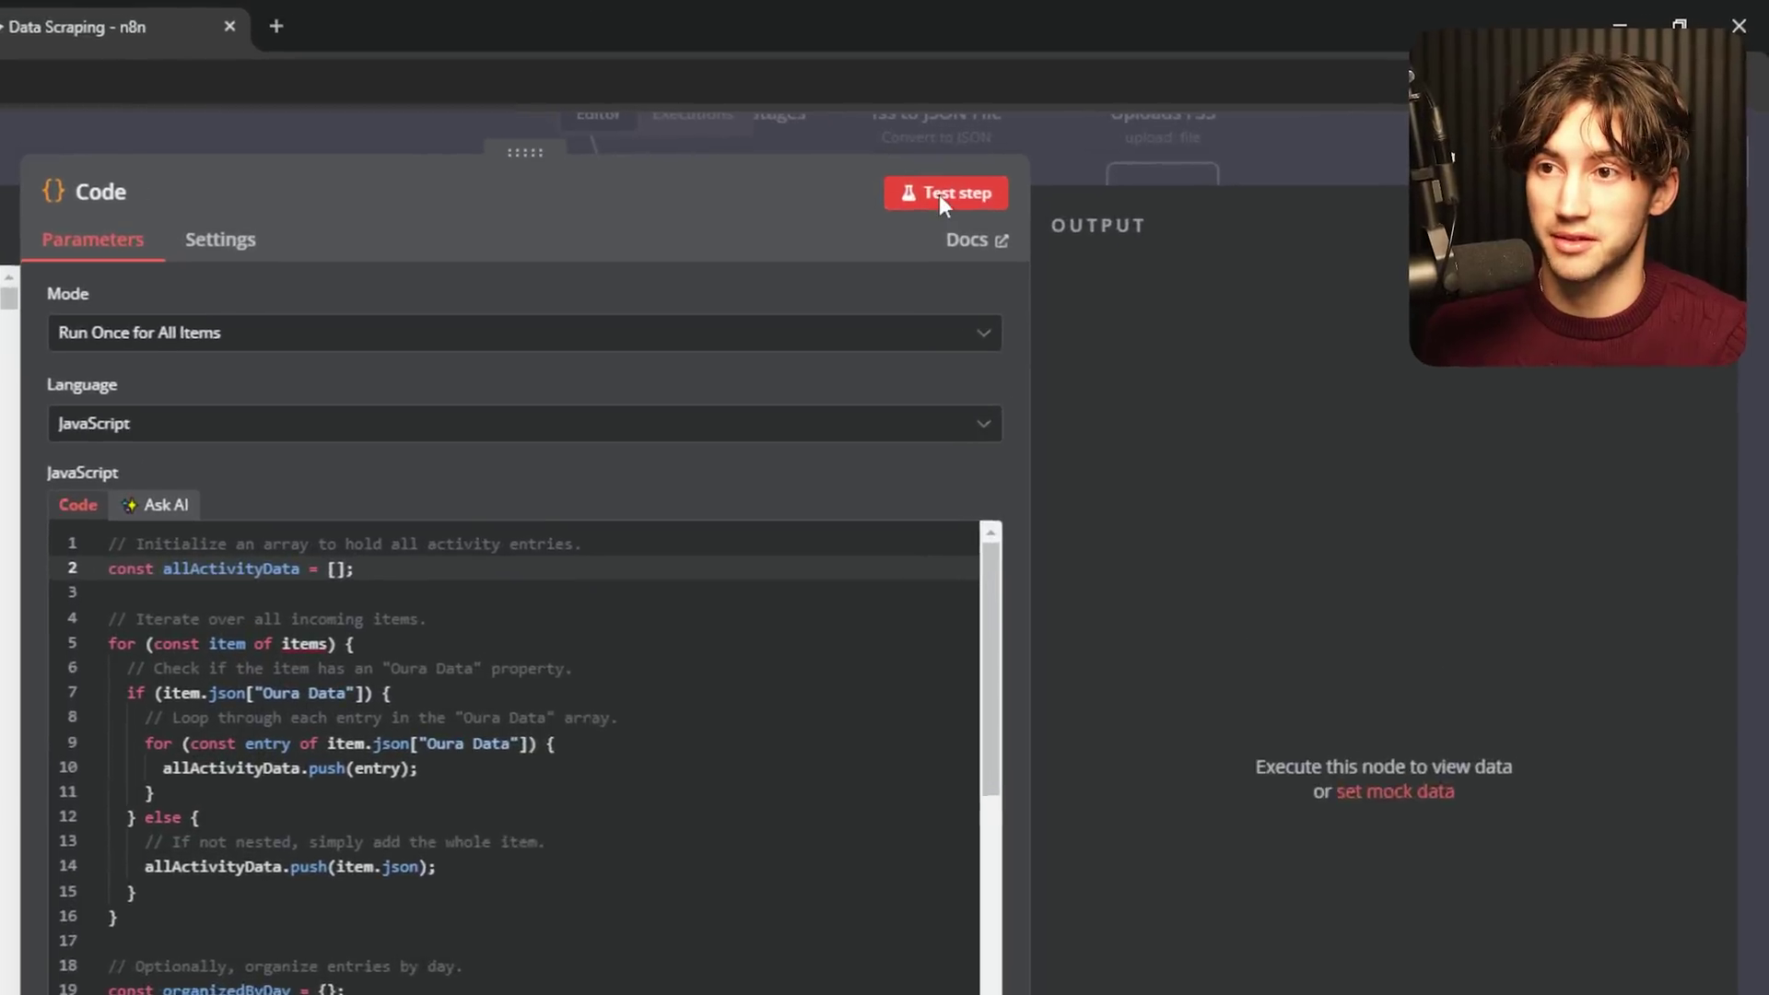
{"action": "left_click", "coordinate": [1143, 140]}
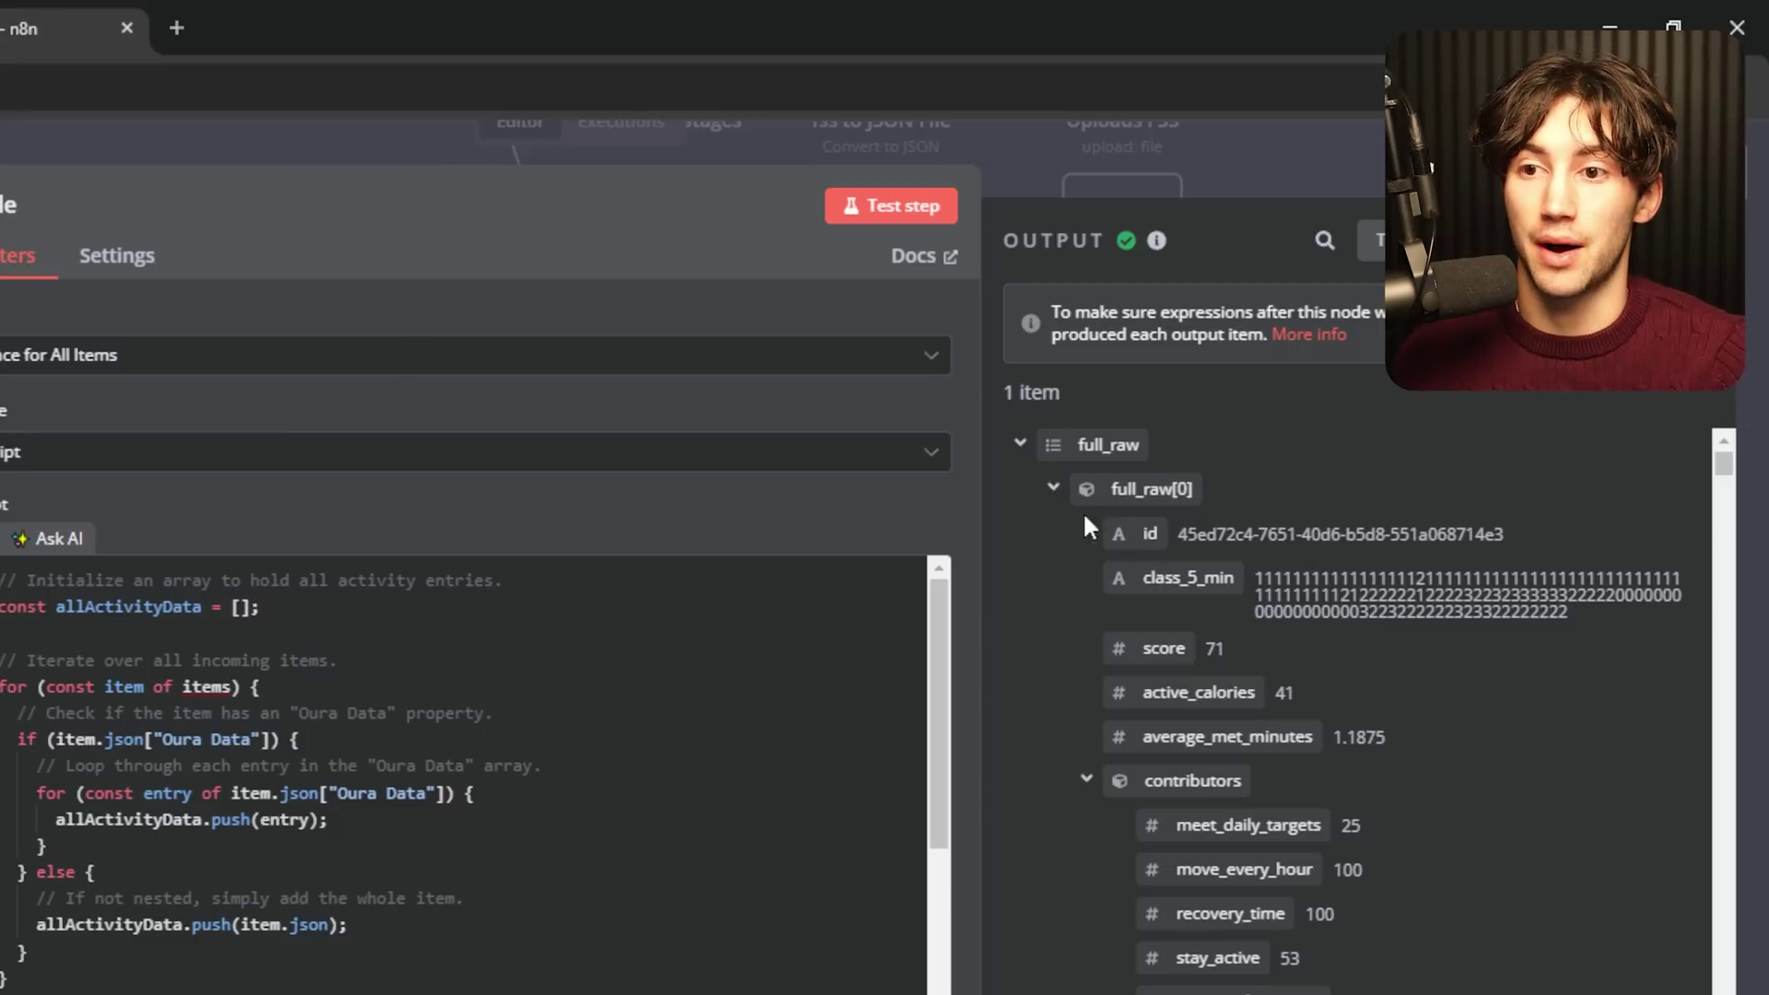
- Examine the full_raw and organized_by_day branches of the Code node's output by collapsing and expanding them, and return to the canvas
{"action": "left_click", "coordinate": [1052, 494]}
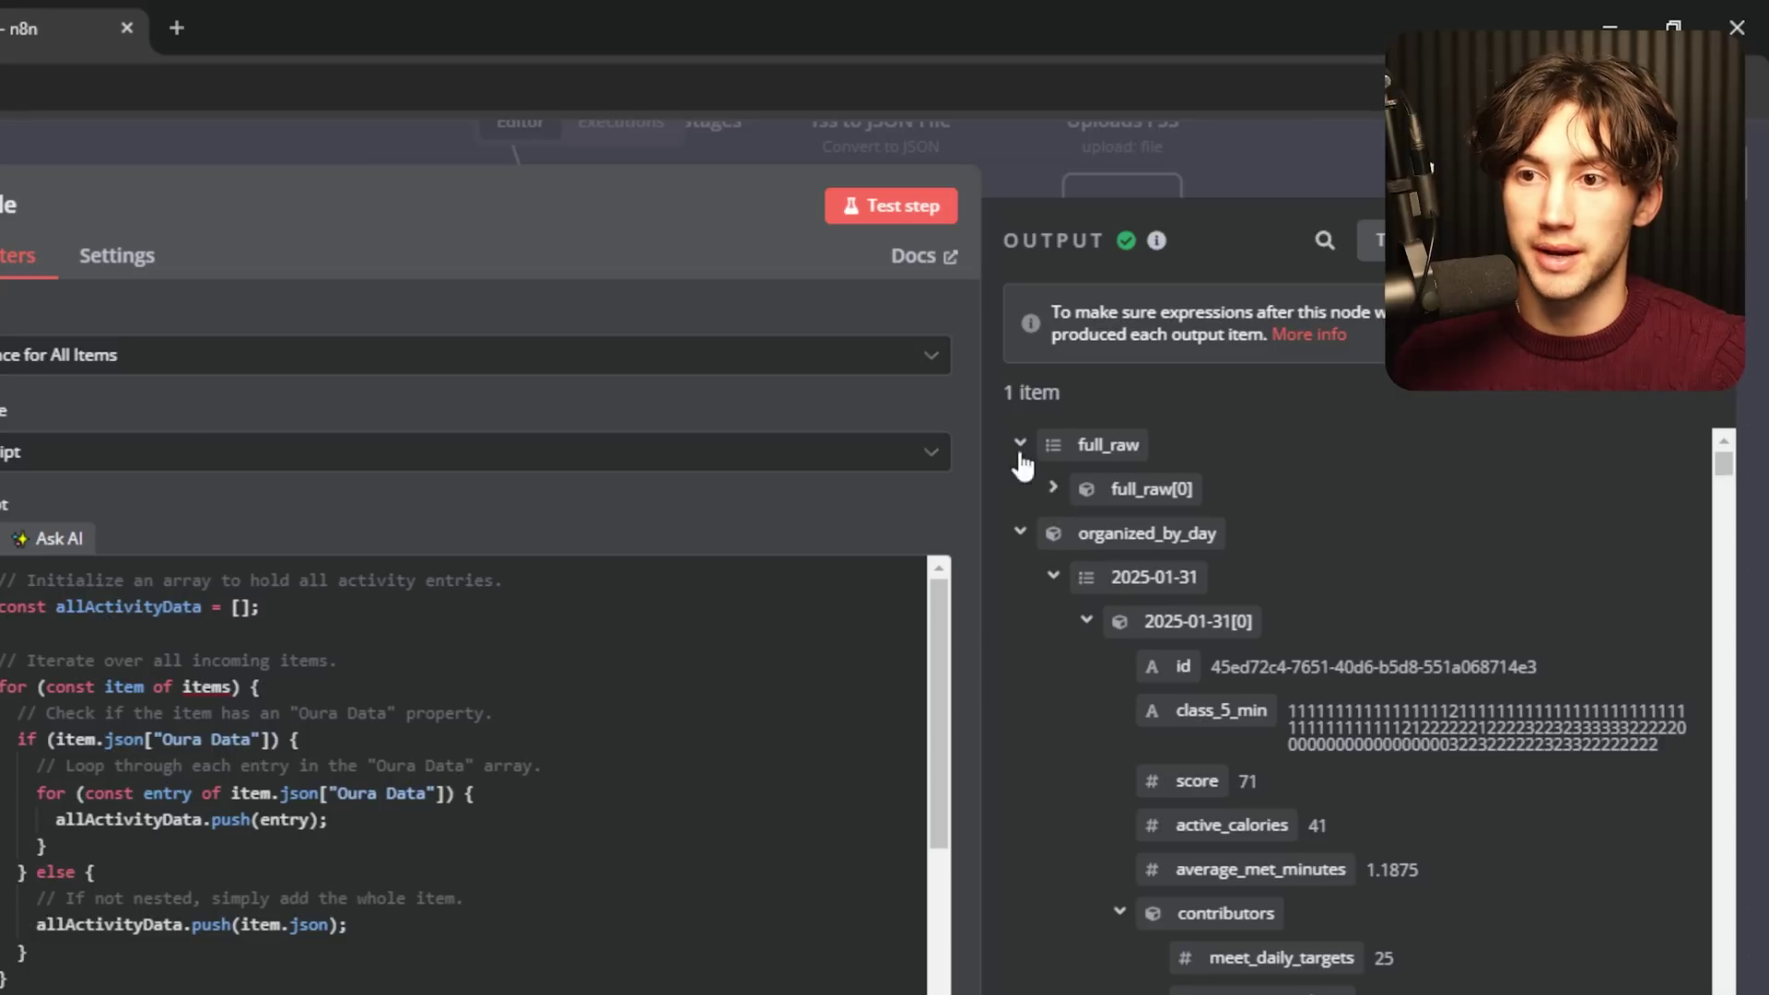
{"action": "left_click", "coordinate": [1053, 577]}
{"action": "left_click", "coordinate": [1019, 532]}
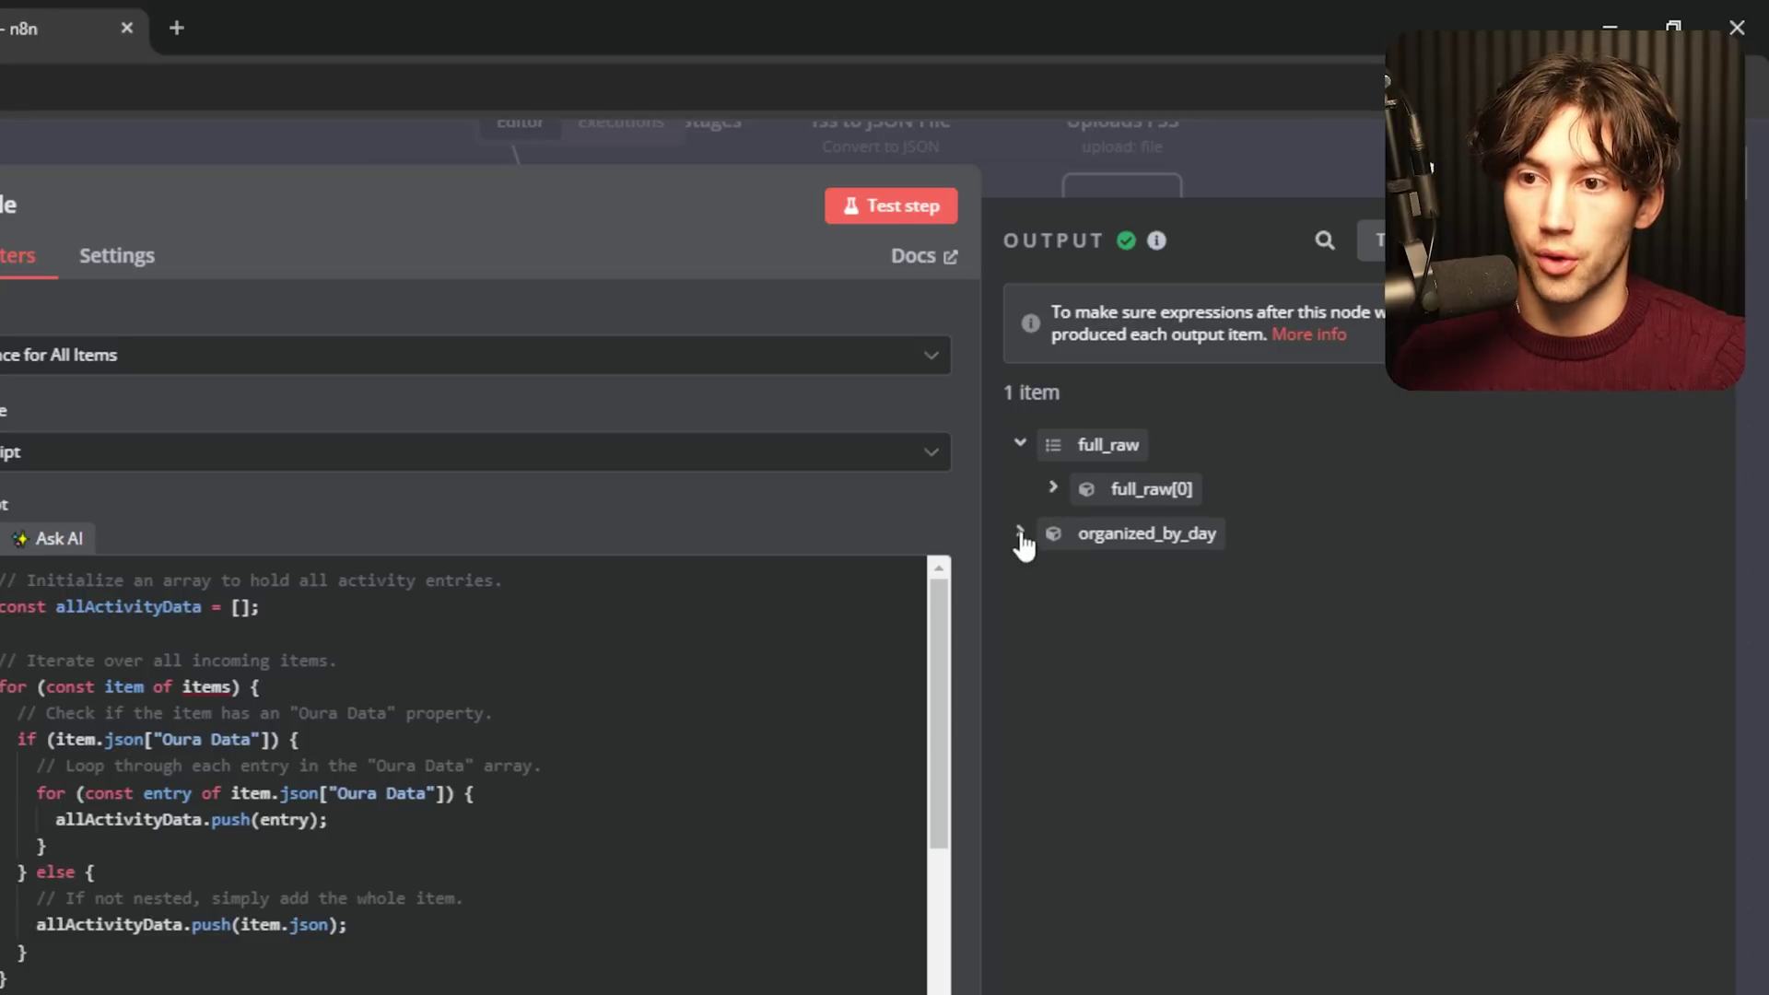
{"action": "left_click", "coordinate": [1020, 534]}
{"action": "left_click", "coordinate": [1053, 577]}
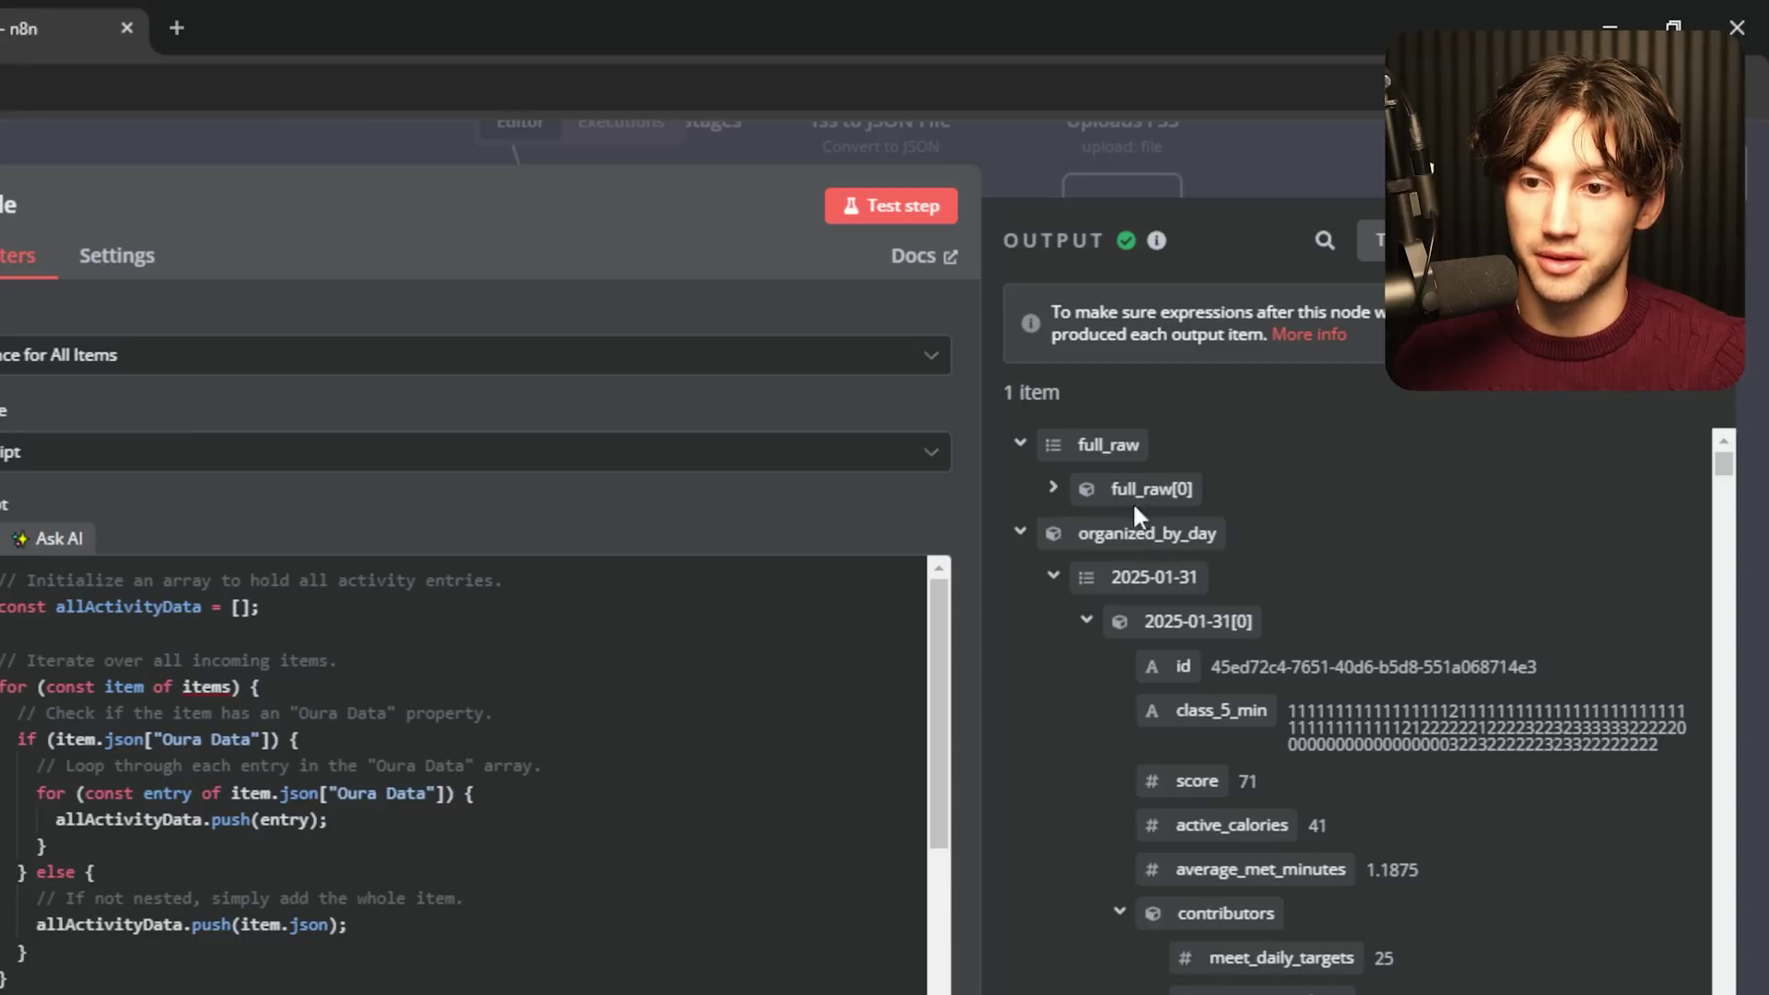
{"action": "left_click", "coordinate": [1053, 577]}
{"action": "left_click", "coordinate": [1020, 533]}
{"action": "left_click", "coordinate": [1052, 489]}
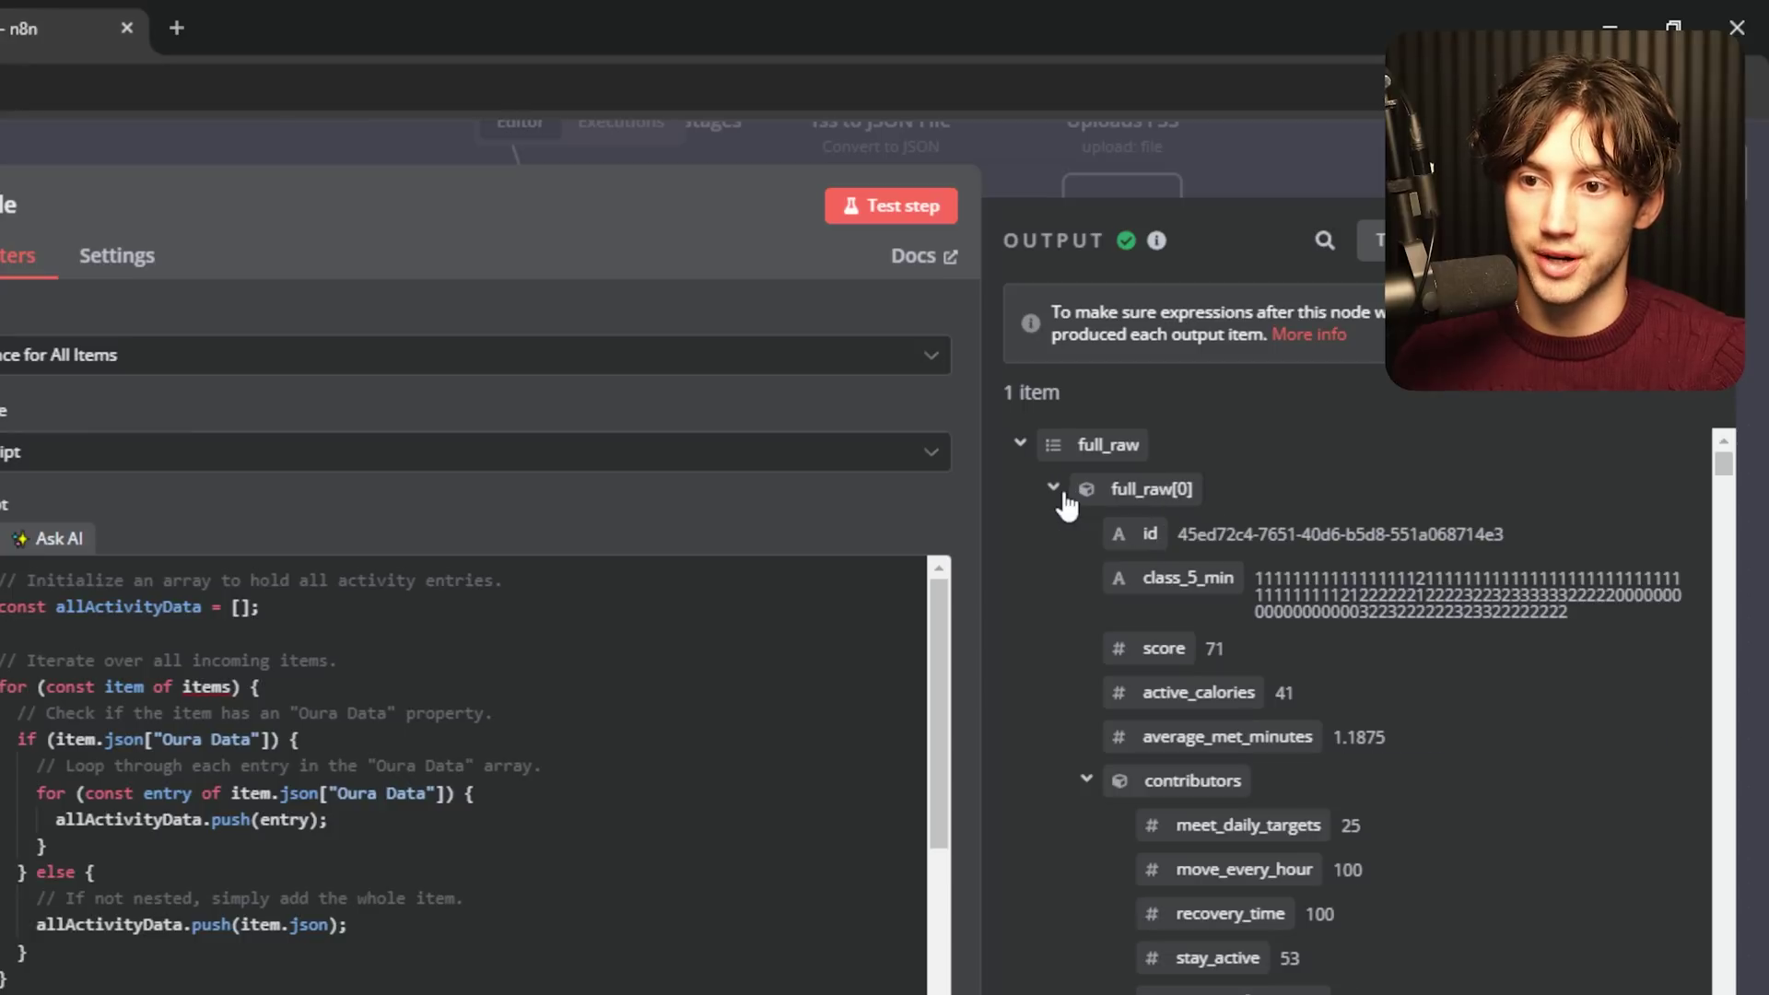
{"action": "left_click", "coordinate": [1053, 489]}
{"action": "left_click", "coordinate": [1019, 443]}
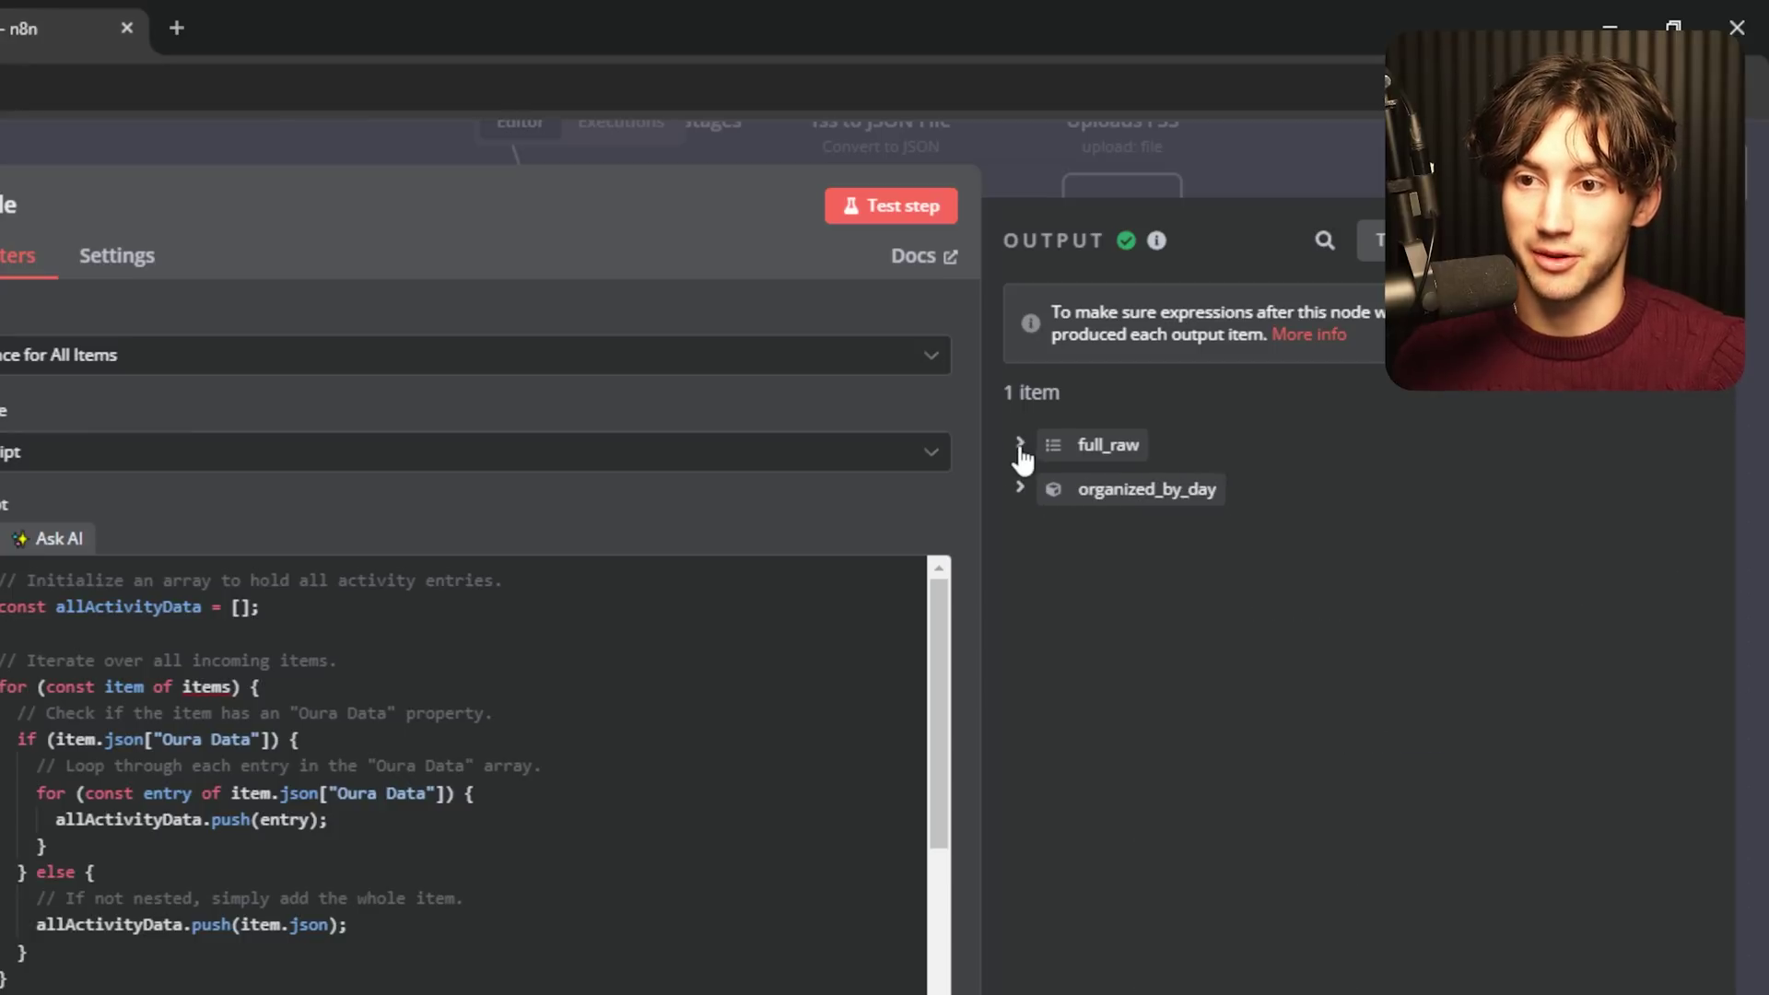
{"action": "left_click", "coordinate": [1020, 444]}
{"action": "left_click", "coordinate": [1118, 175]}
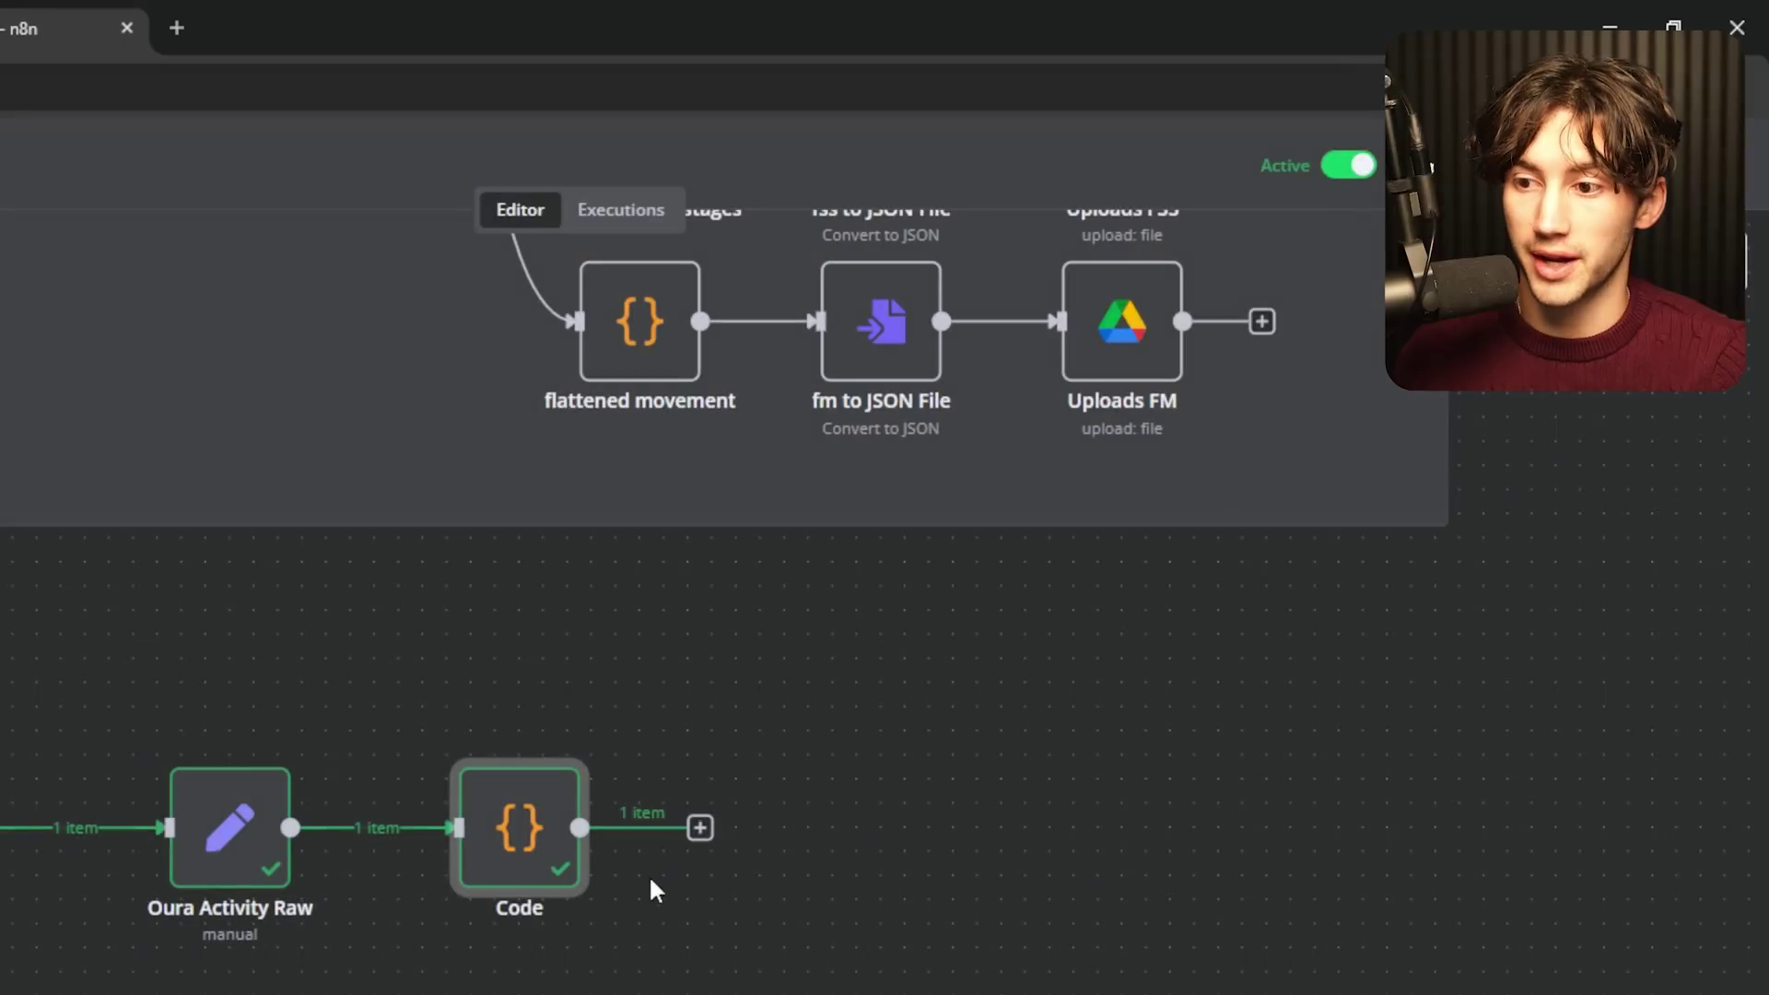
- Add a Convert to File node after the Code node with the Convert to JSON operation, keeping its default settings
{"action": "left_click", "coordinate": [700, 827]}
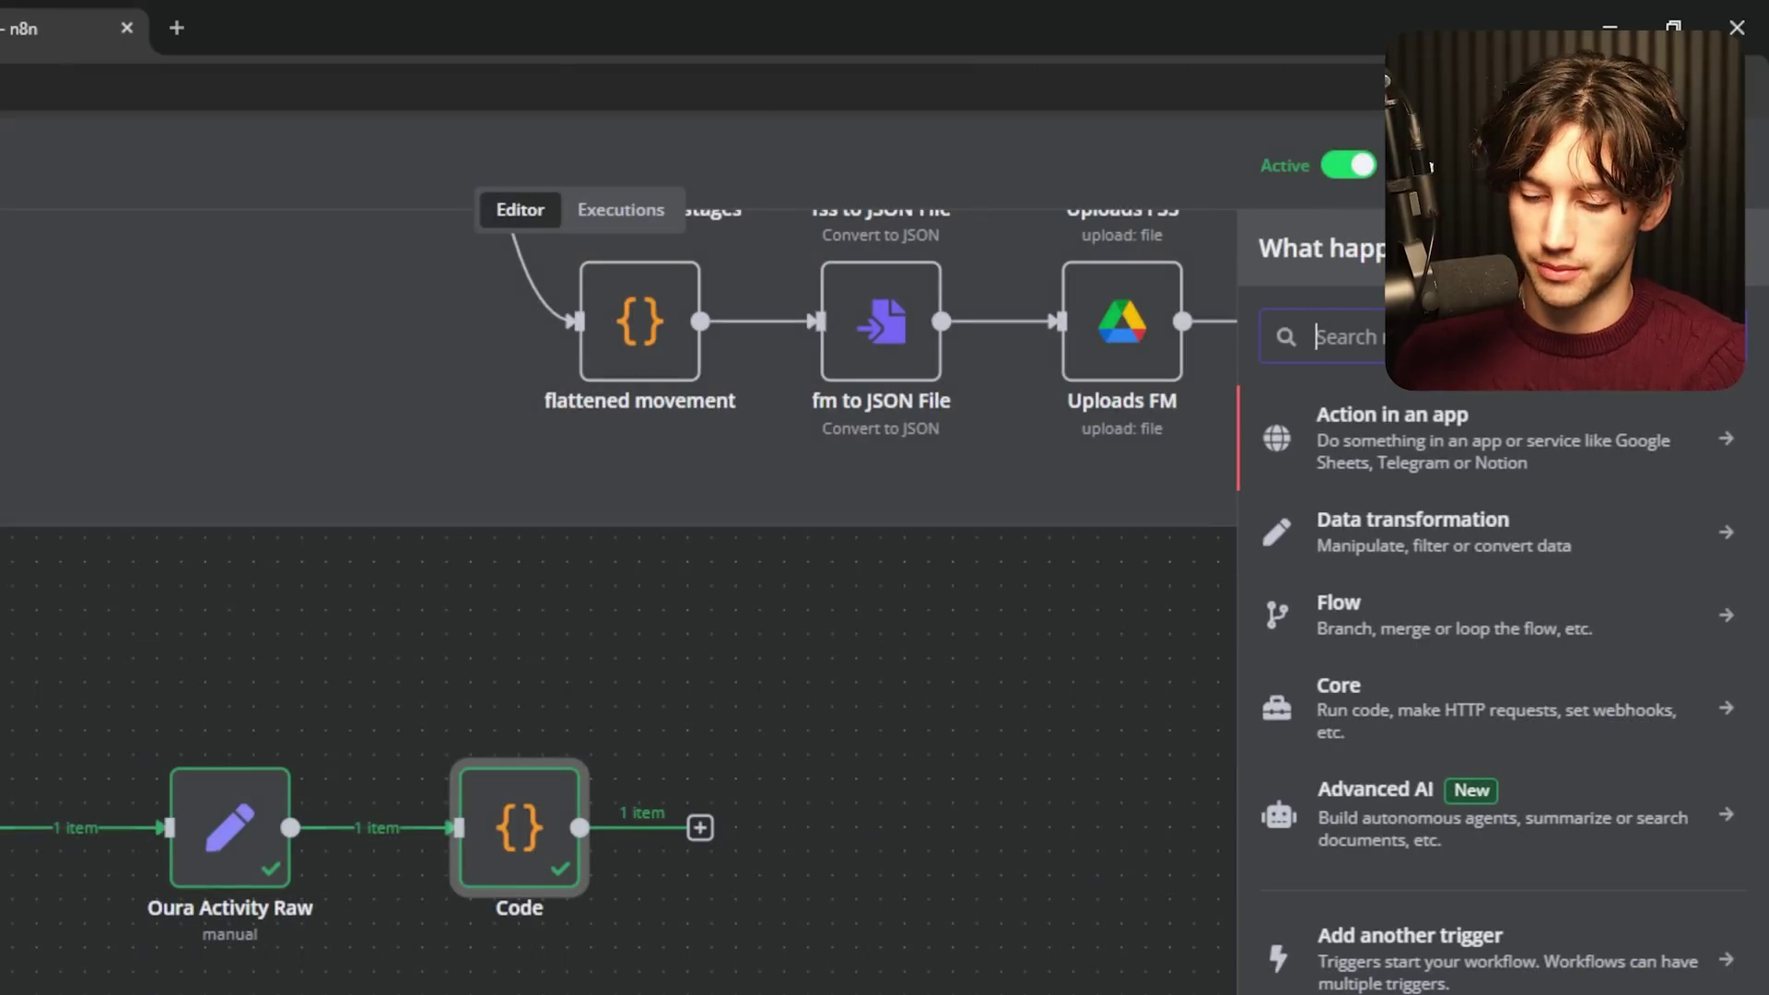
{"action": "type", "text": "conver"}
{"action": "left_click", "coordinate": [1419, 497]}
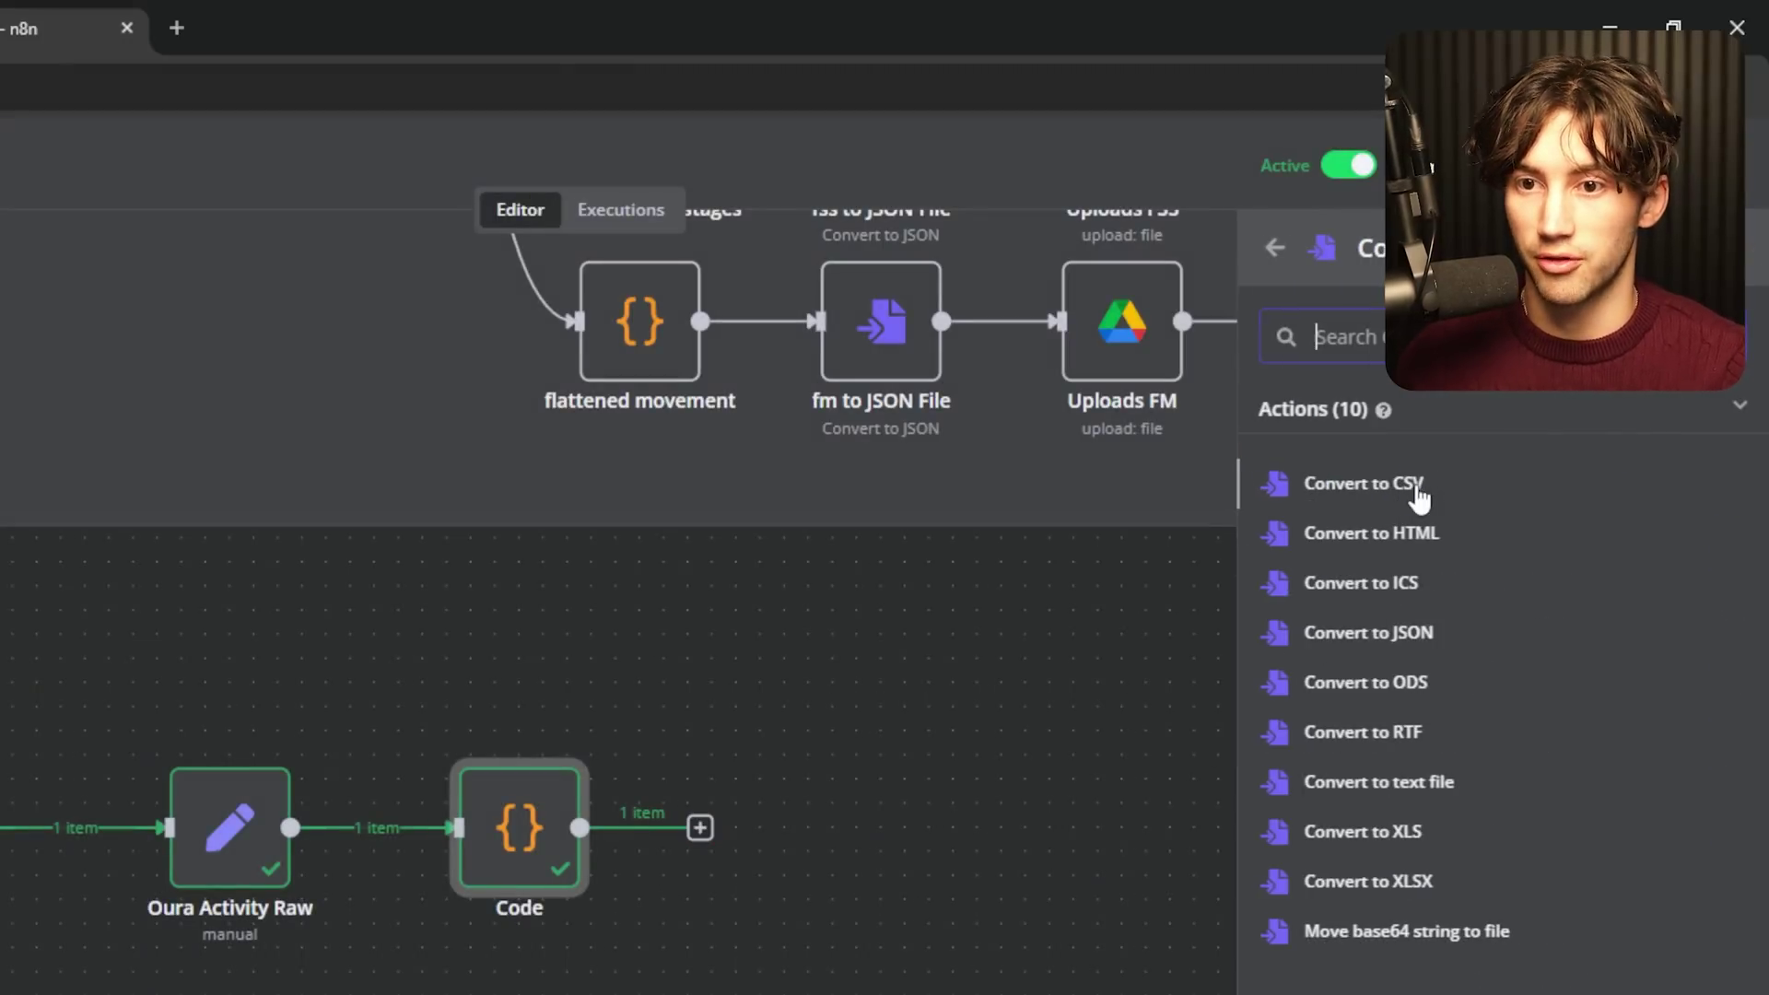
{"action": "left_click", "coordinate": [1307, 630]}
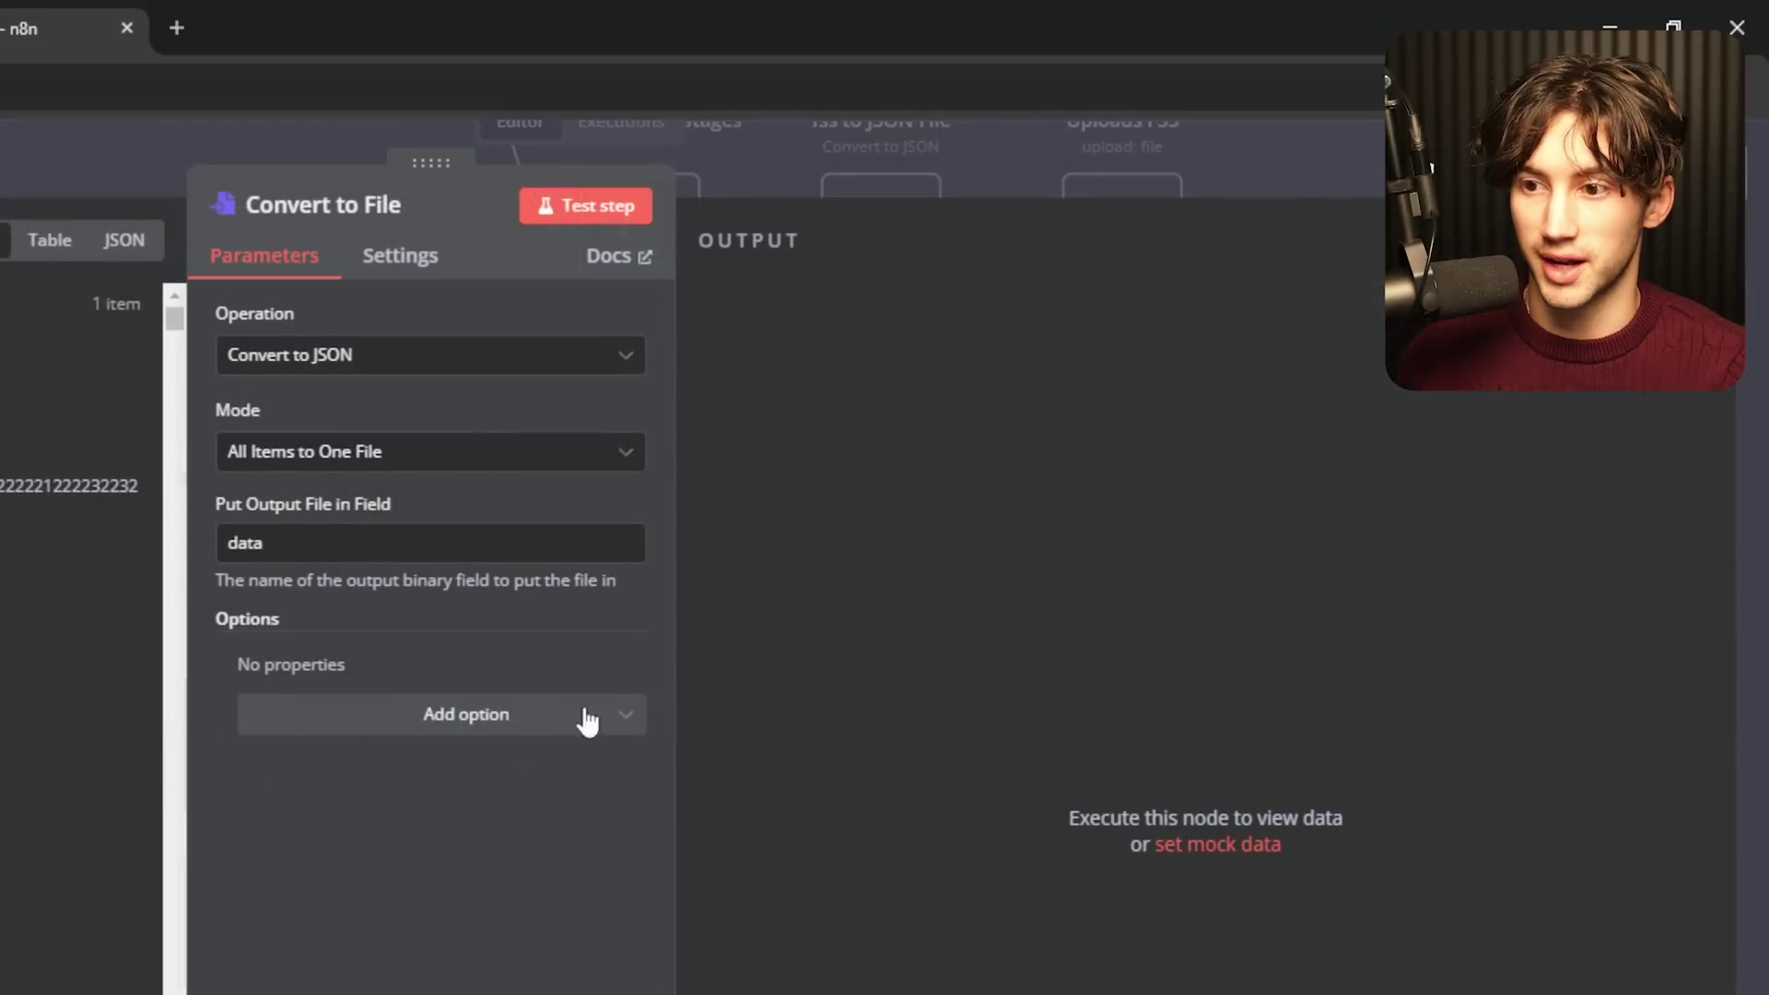
{"action": "left_click", "coordinate": [247, 161]}
{"action": "double_click", "coordinate": [760, 833]}
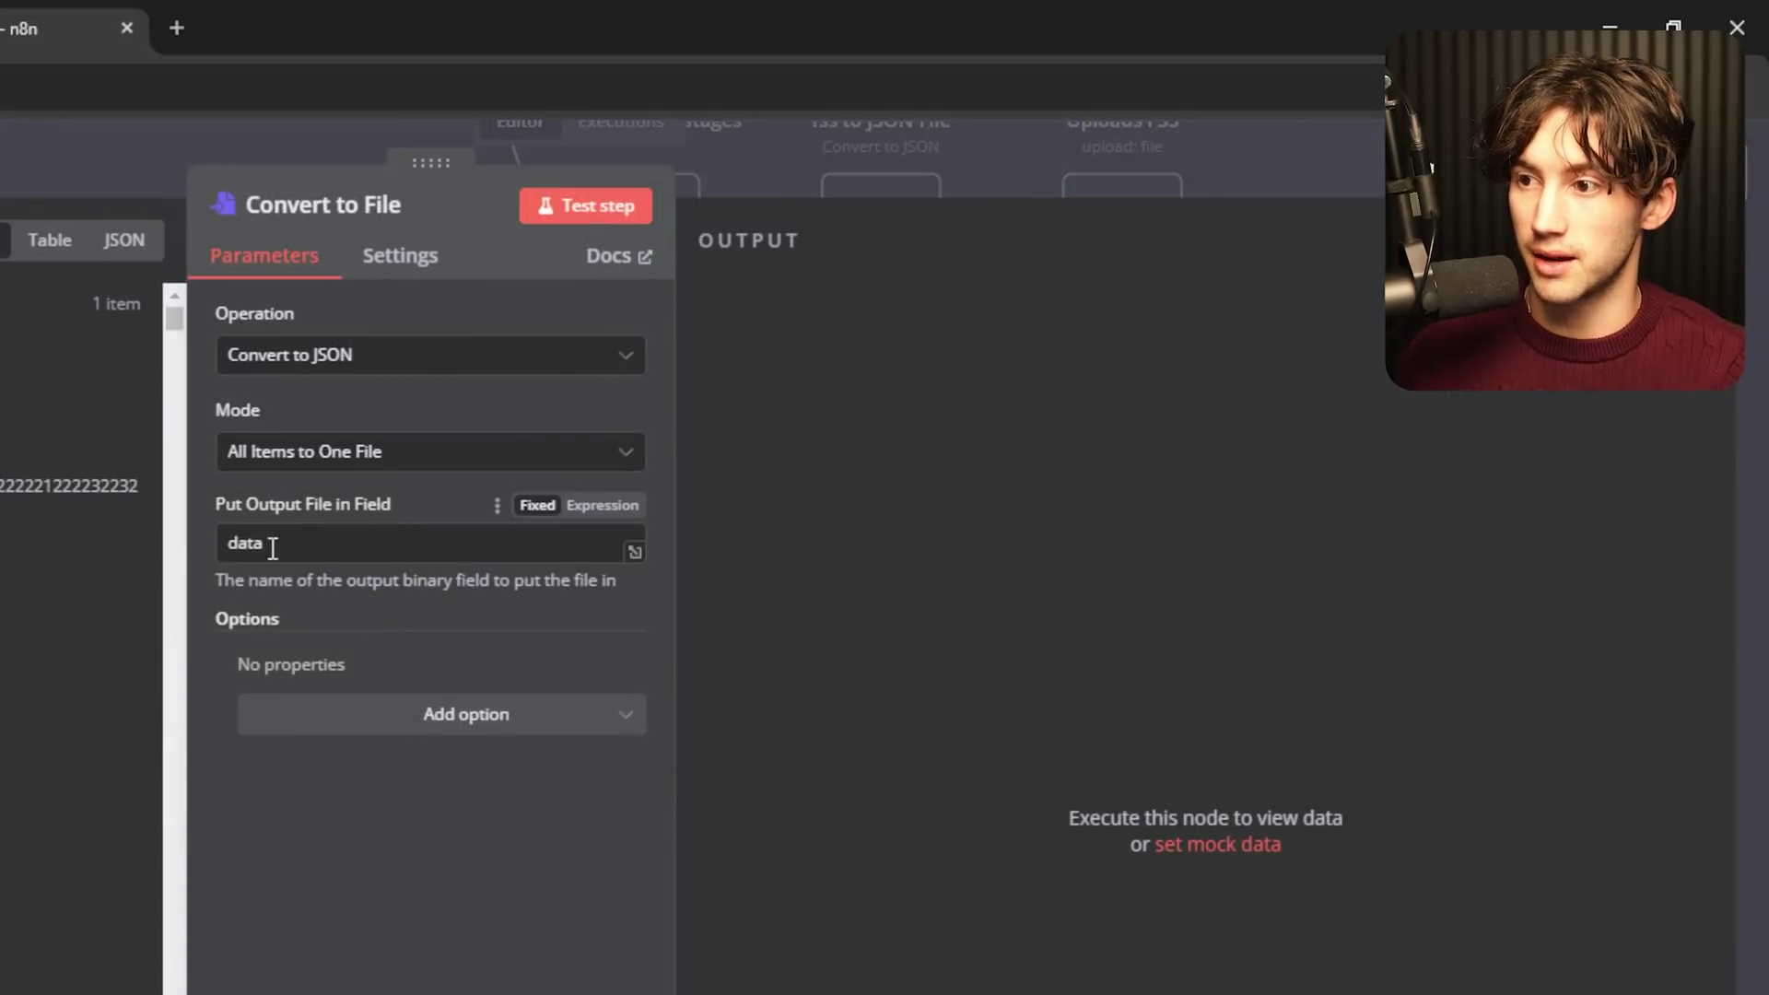
{"action": "key", "text": "Escape"}
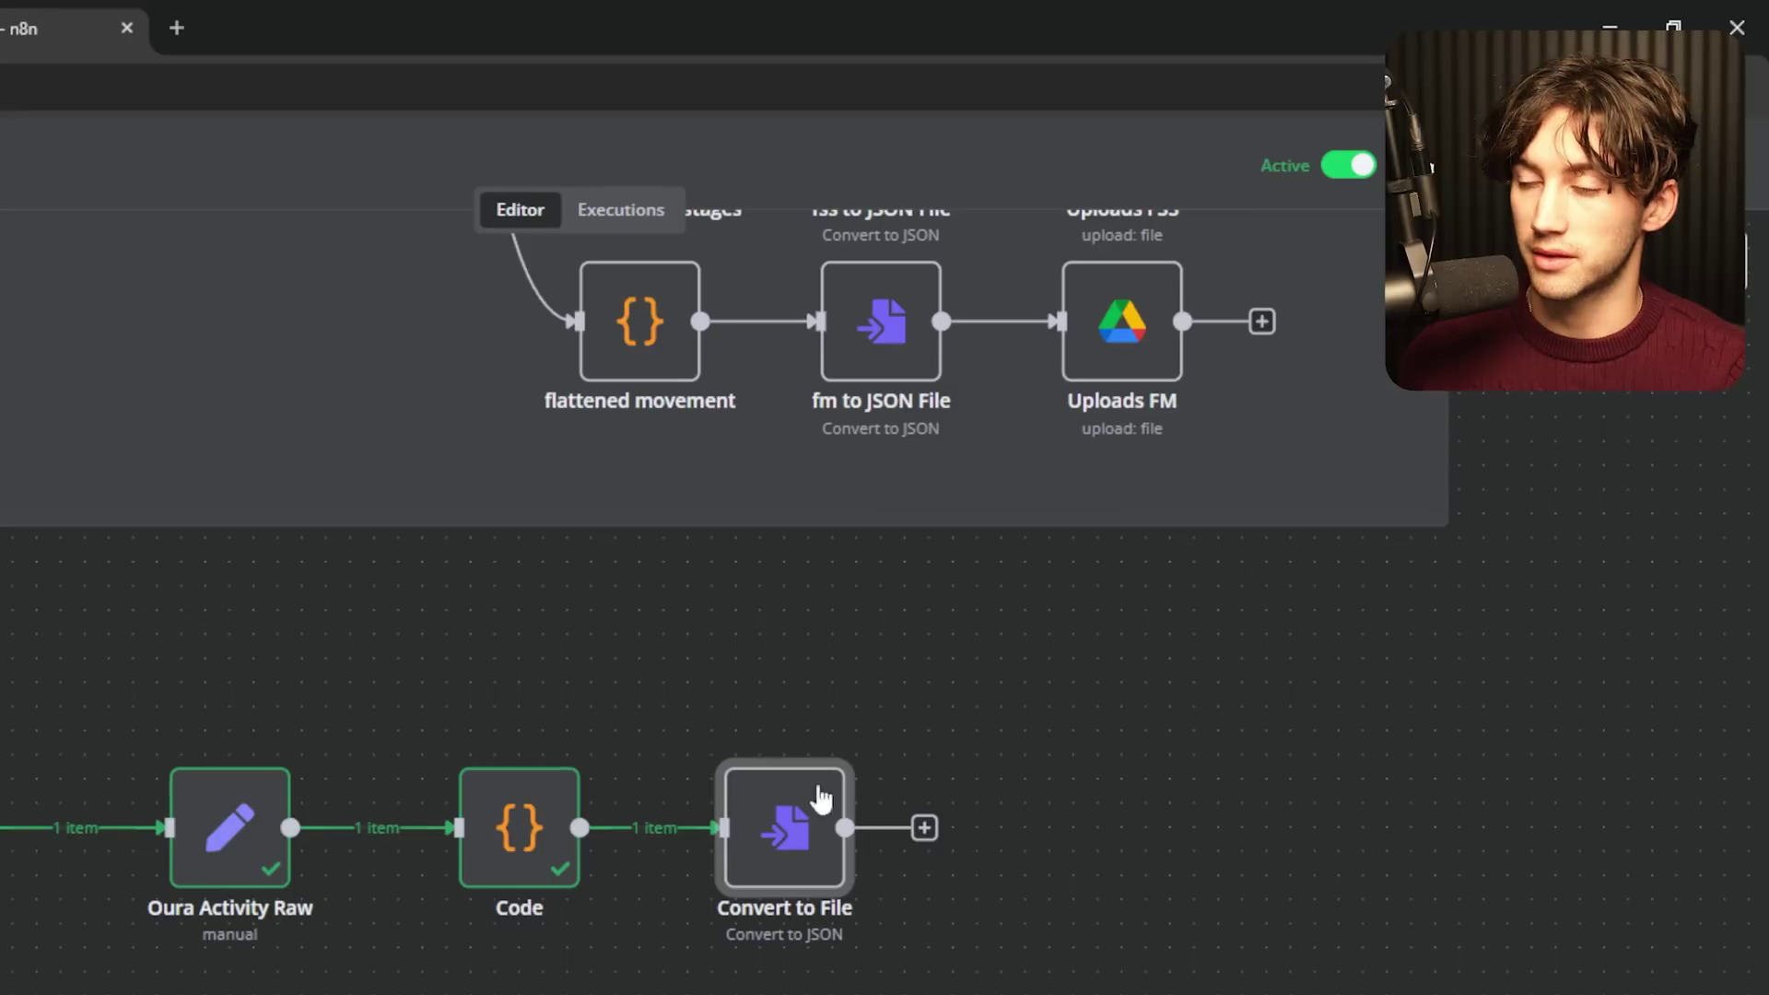
- Run the Convert to File node and check the details of its output file before returning to the canvas
{"action": "left_click", "coordinate": [530, 848]}
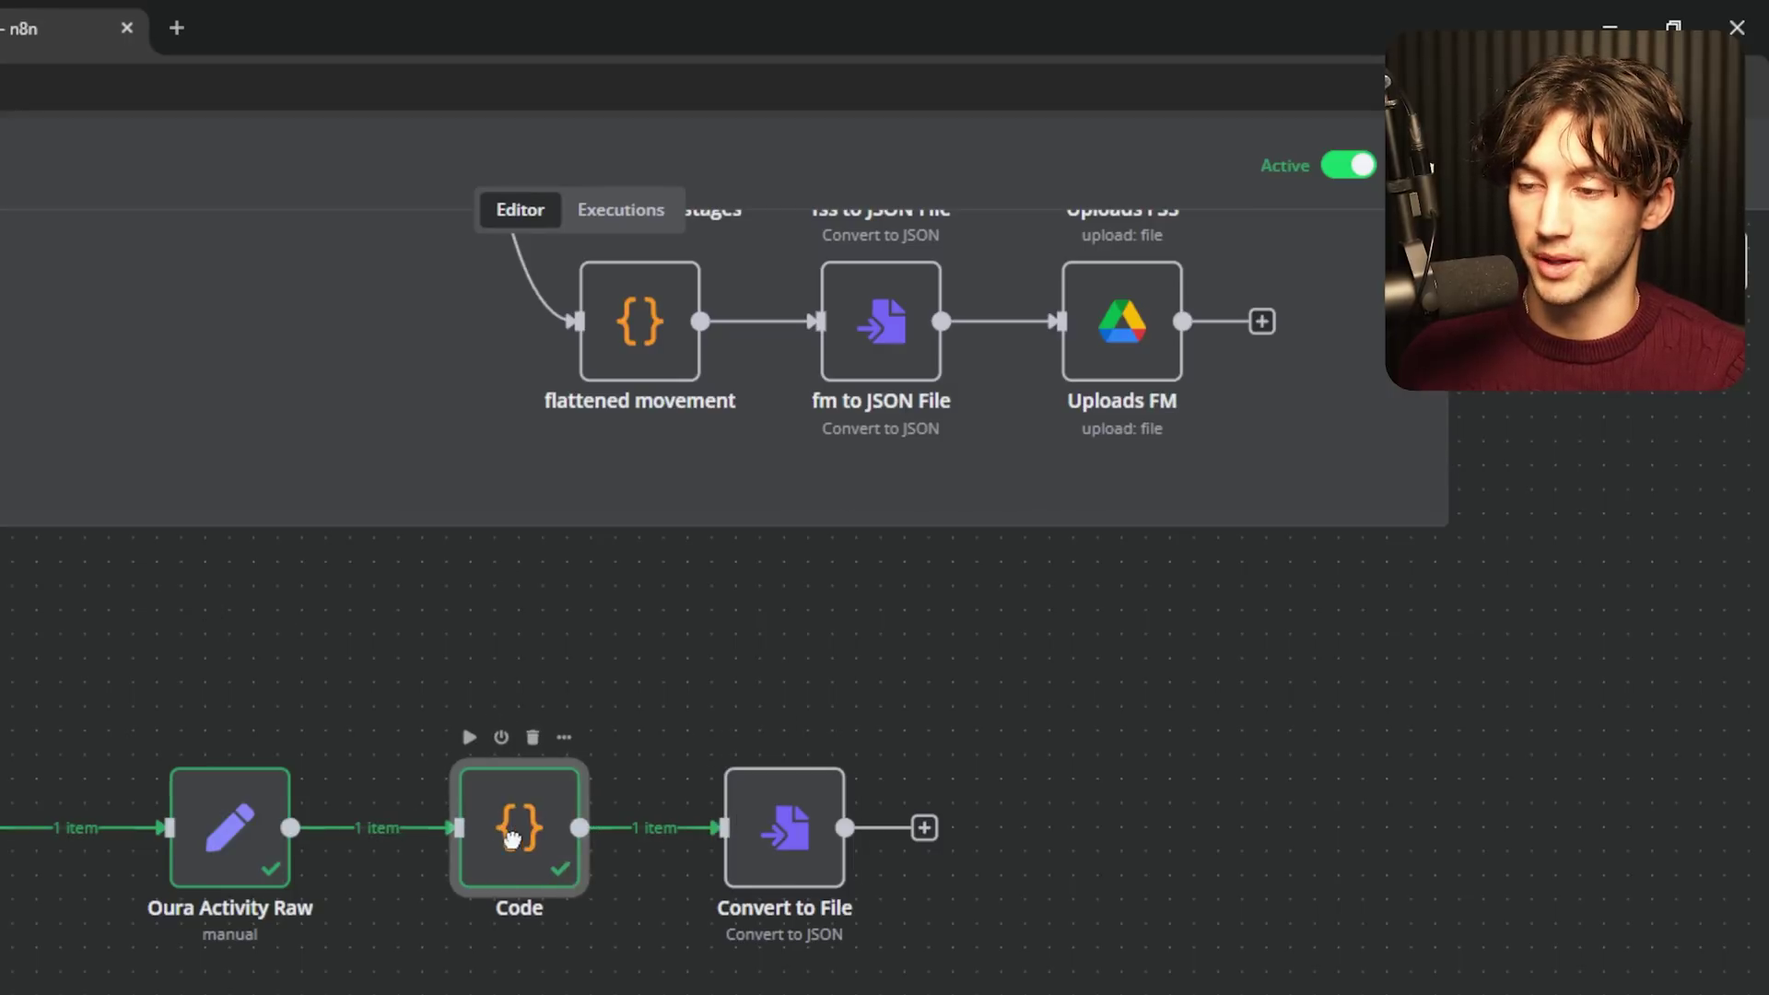
{"action": "left_click", "coordinate": [803, 829]}
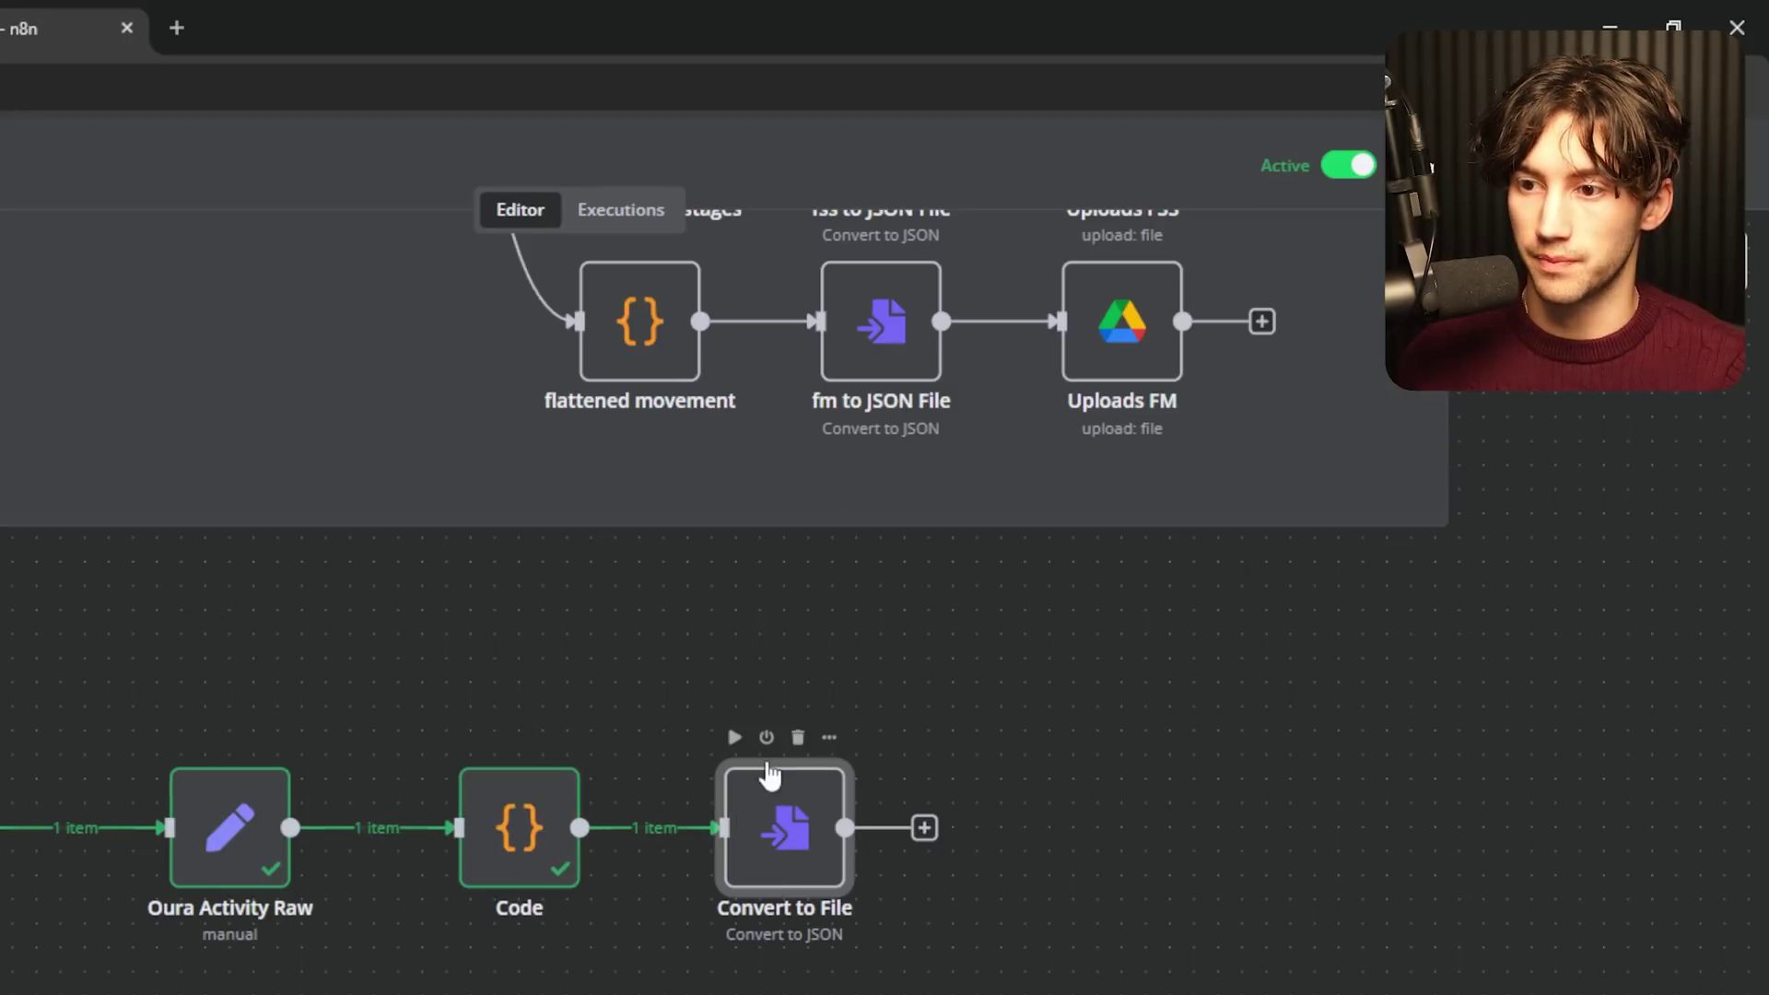
{"action": "left_click", "coordinate": [735, 738]}
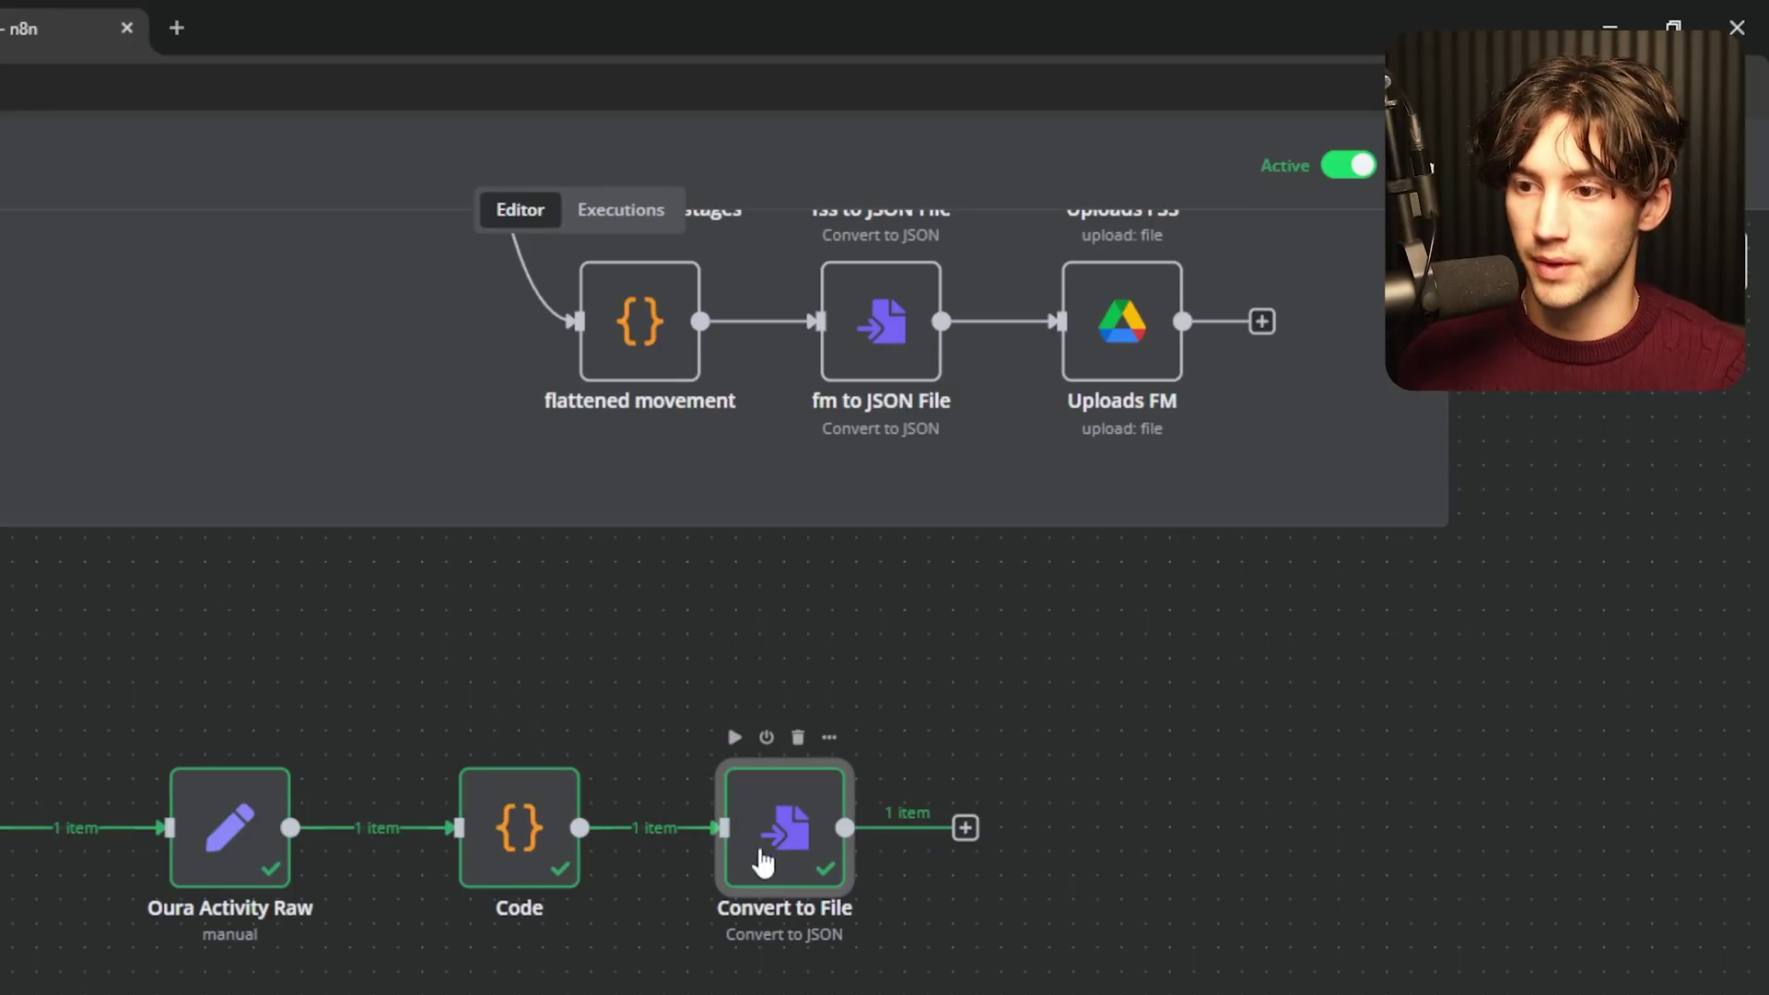
{"action": "double_click", "coordinate": [785, 832]}
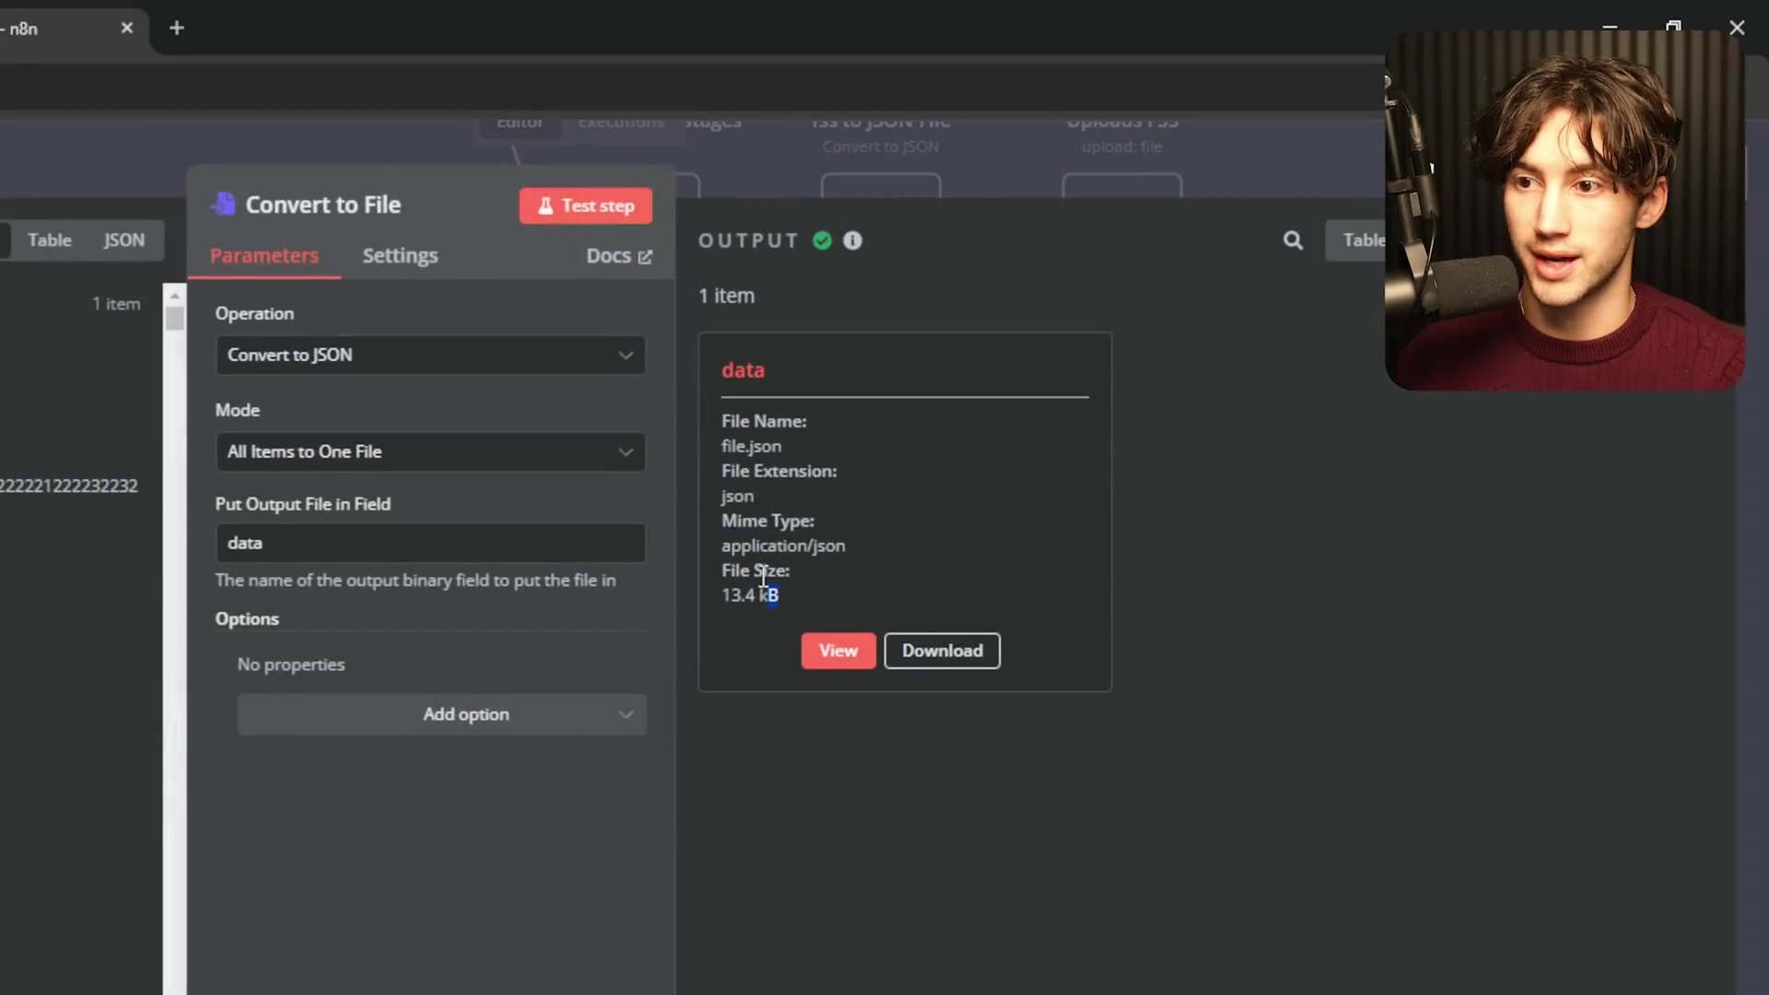
{"action": "left_click_drag", "start_coordinate": [774, 599], "coordinate": [713, 424]}
{"action": "key", "text": "Escape"}
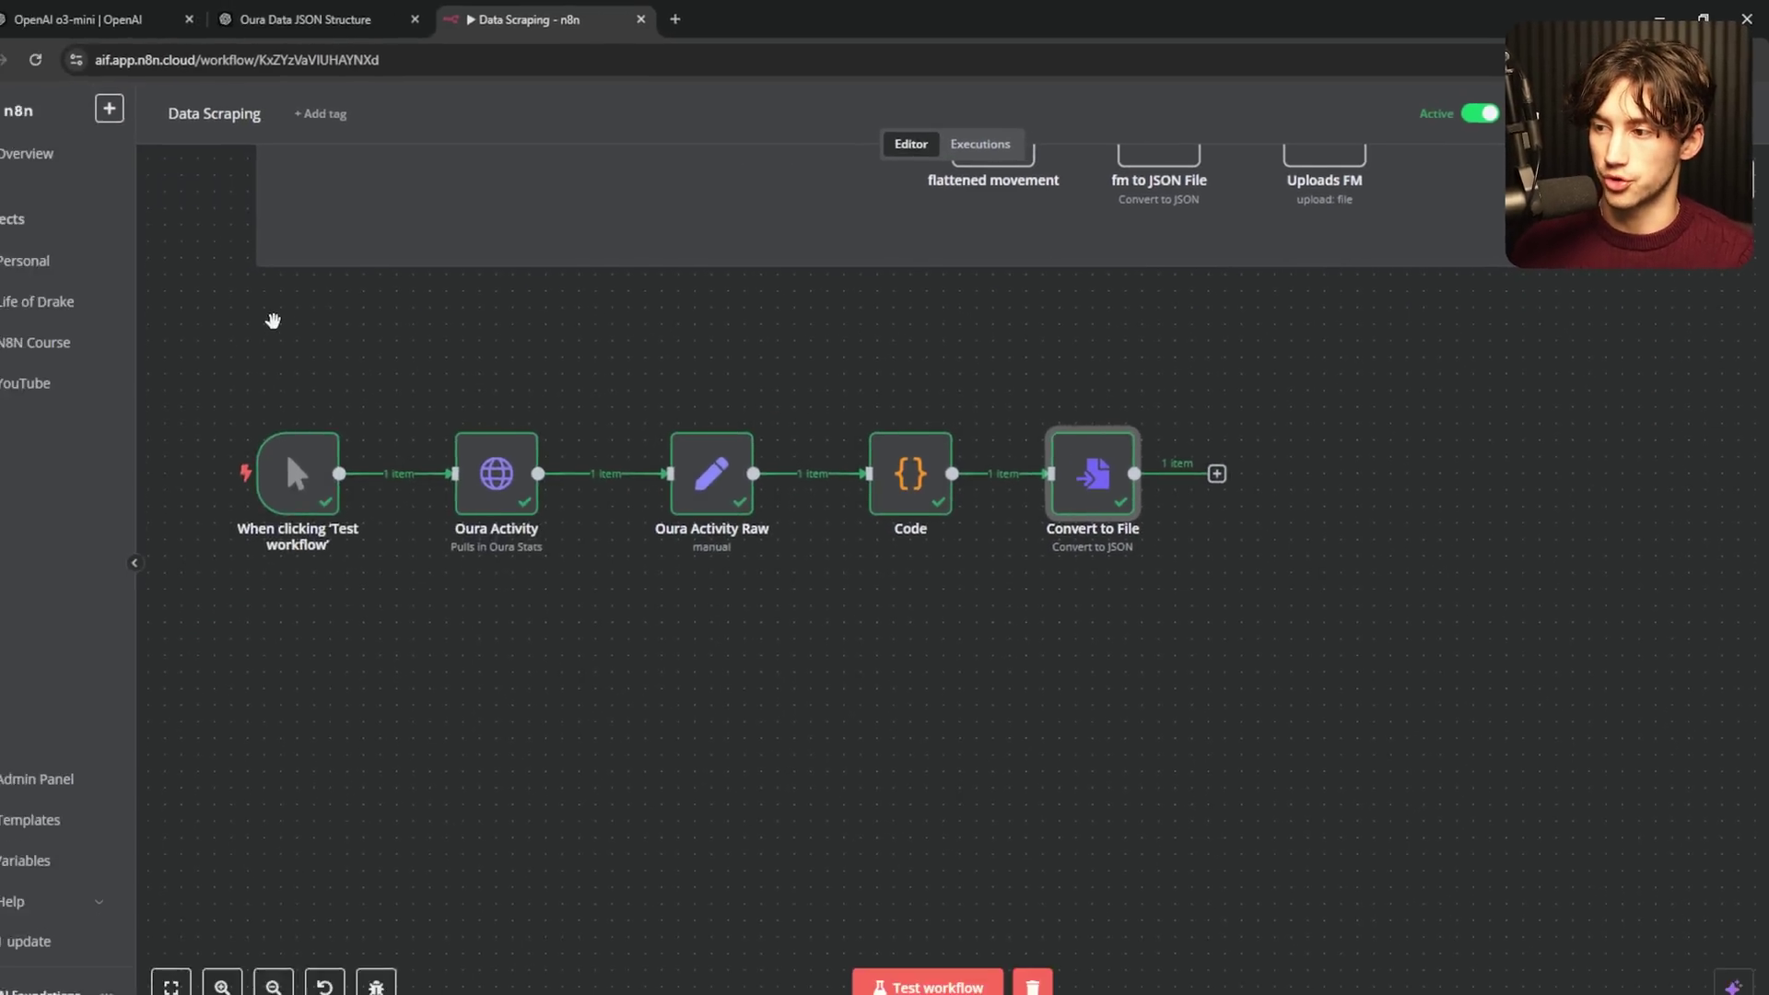
{"action": "scroll", "coordinate": [273, 321], "scroll_direction": "up", "scroll_amount": 2}
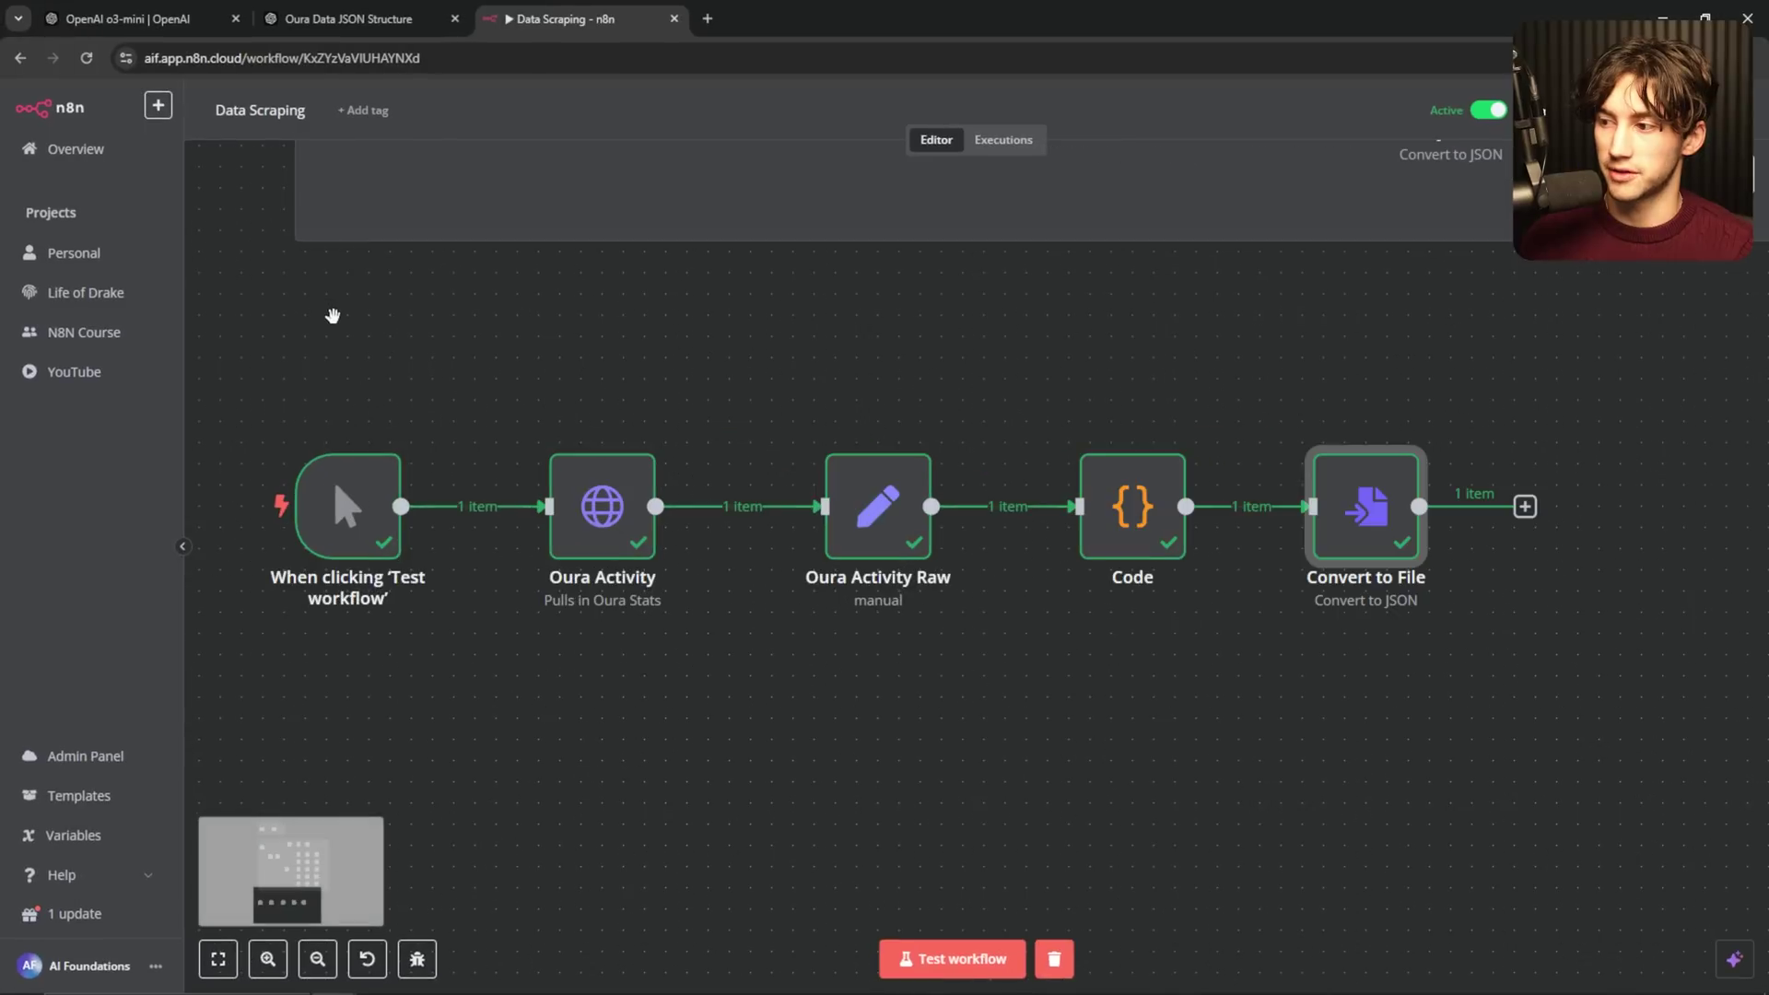
{"action": "scroll", "coordinate": [360, 313], "scroll_direction": "up", "scroll_amount": 1}
{"action": "scroll", "coordinate": [387, 313], "scroll_direction": "down", "scroll_amount": 1}
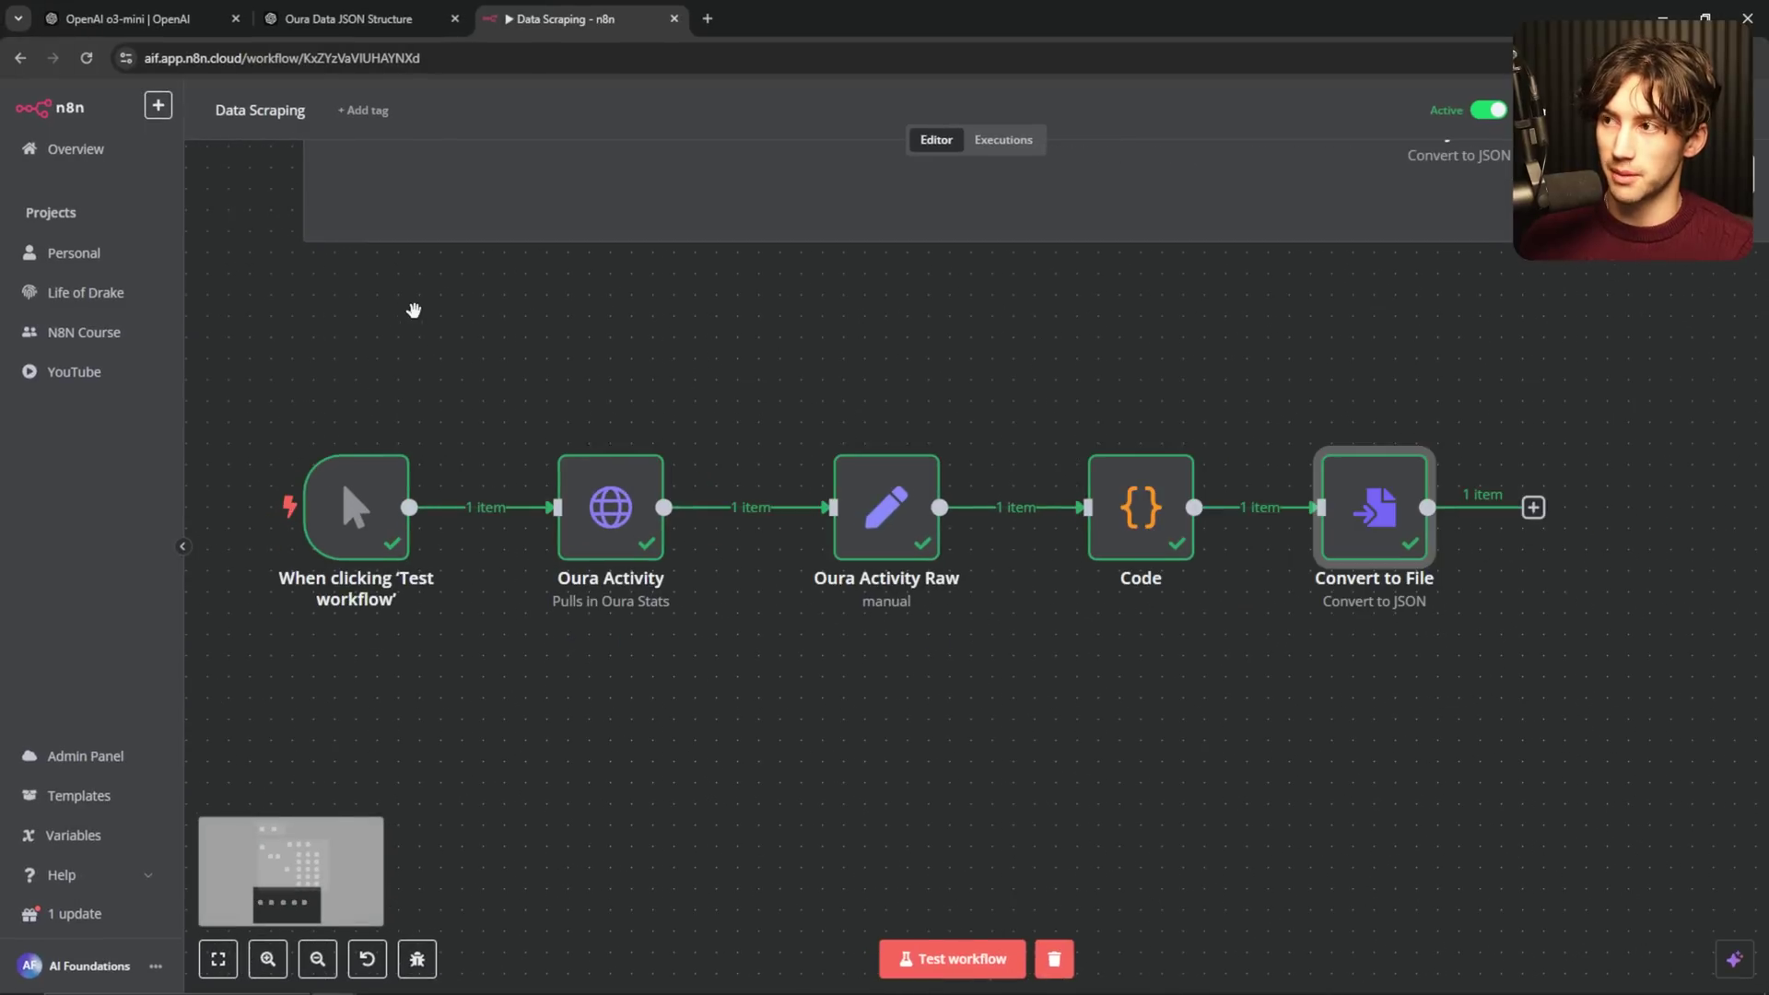
- Switch to the Ai Pioneers community page on Skool and browse its pinned and recent posts
{"action": "key", "text": "ctrl+Tab"}
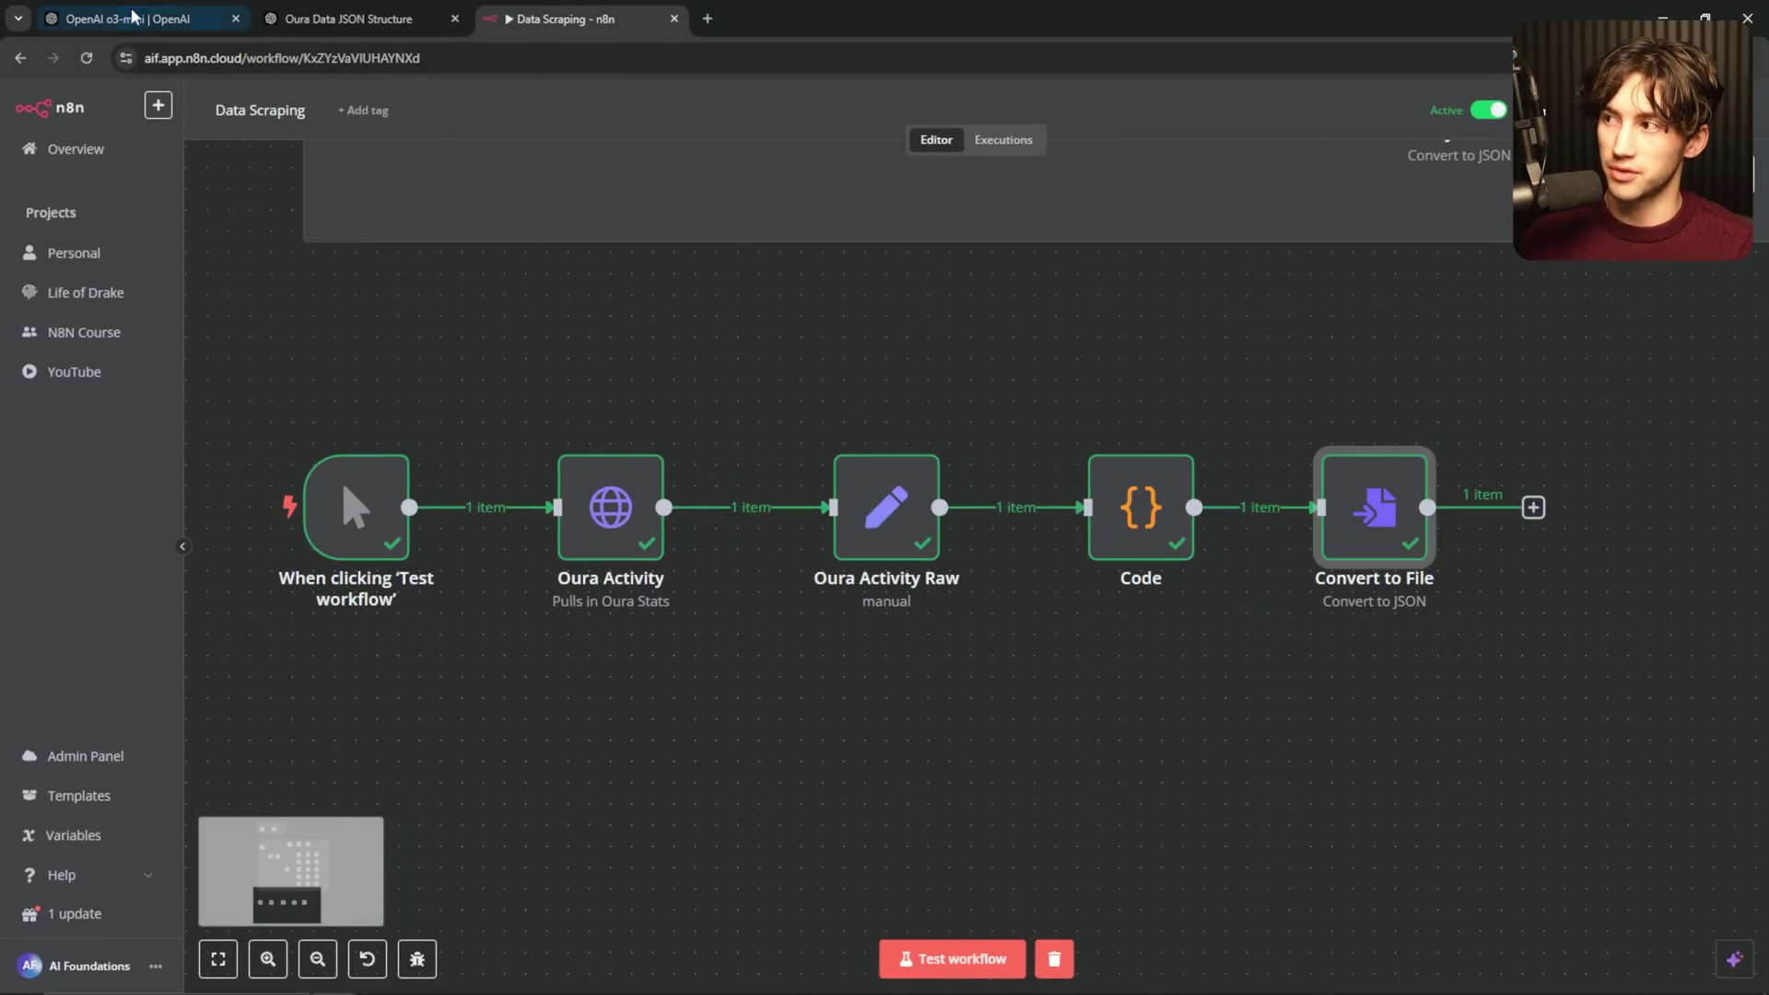
{"action": "key", "text": "ctrl+Tab"}
{"action": "scroll", "coordinate": [975, 326], "scroll_direction": "down", "scroll_amount": 10}
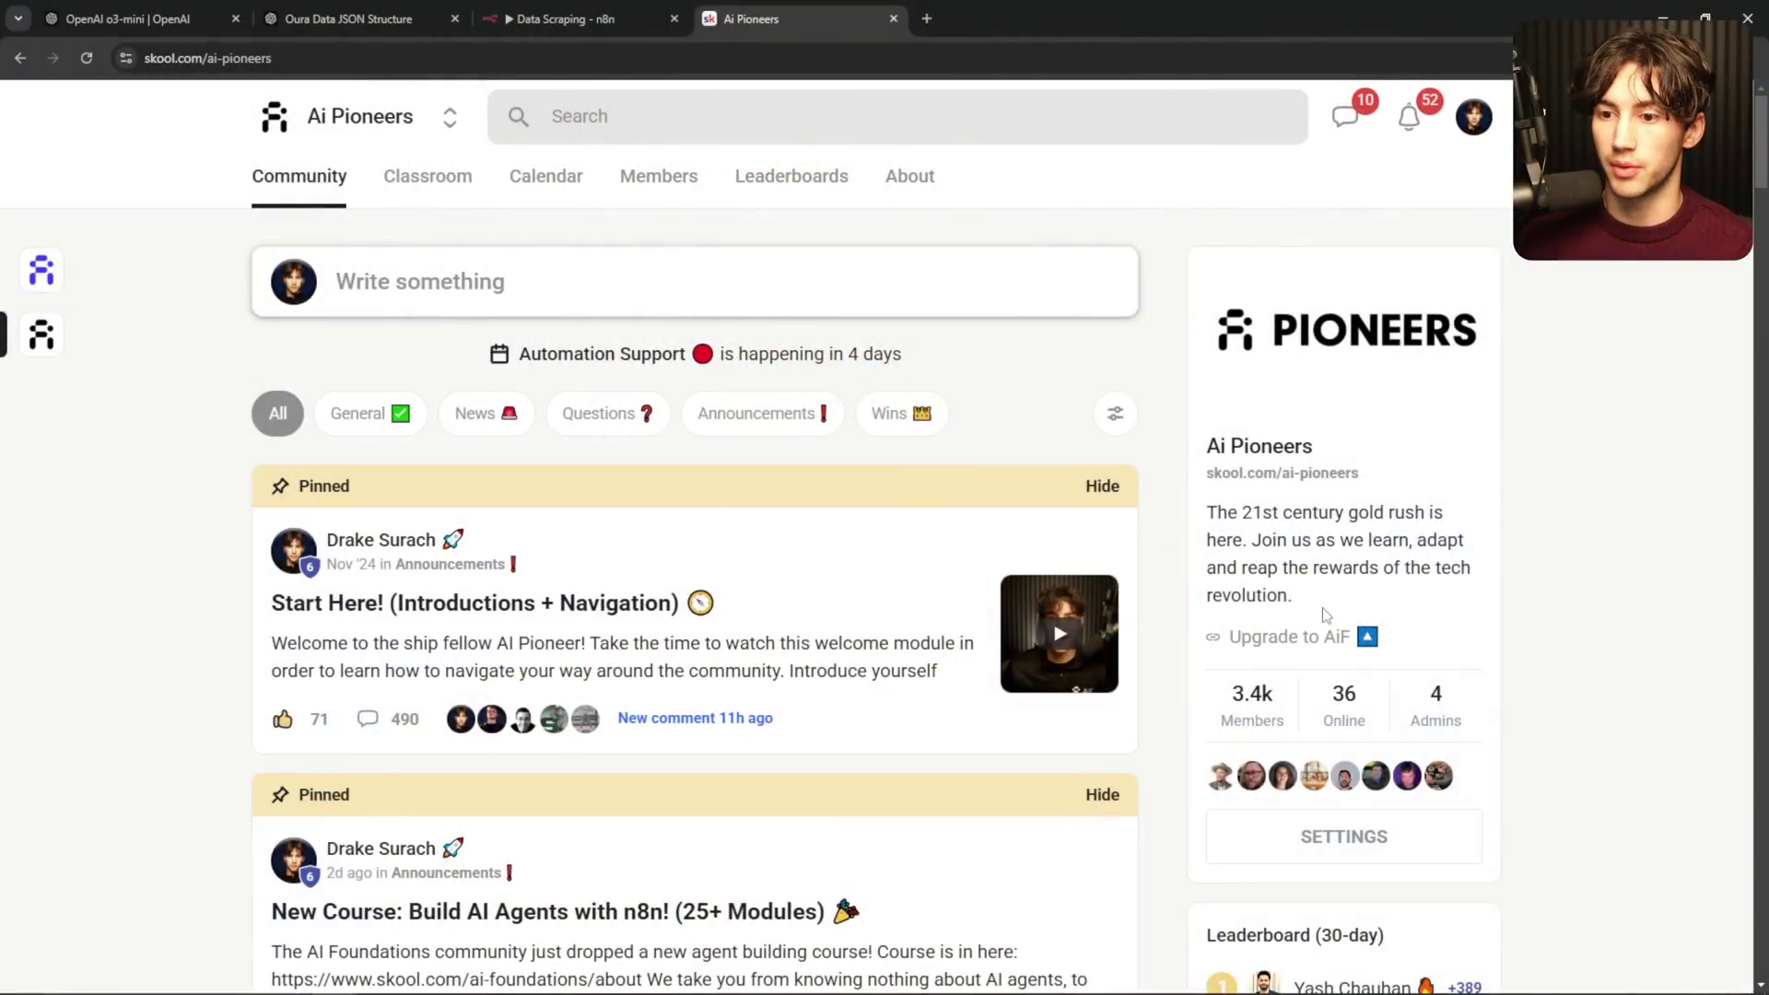
{"action": "scroll", "coordinate": [1416, 498], "scroll_direction": "down", "scroll_amount": 2}
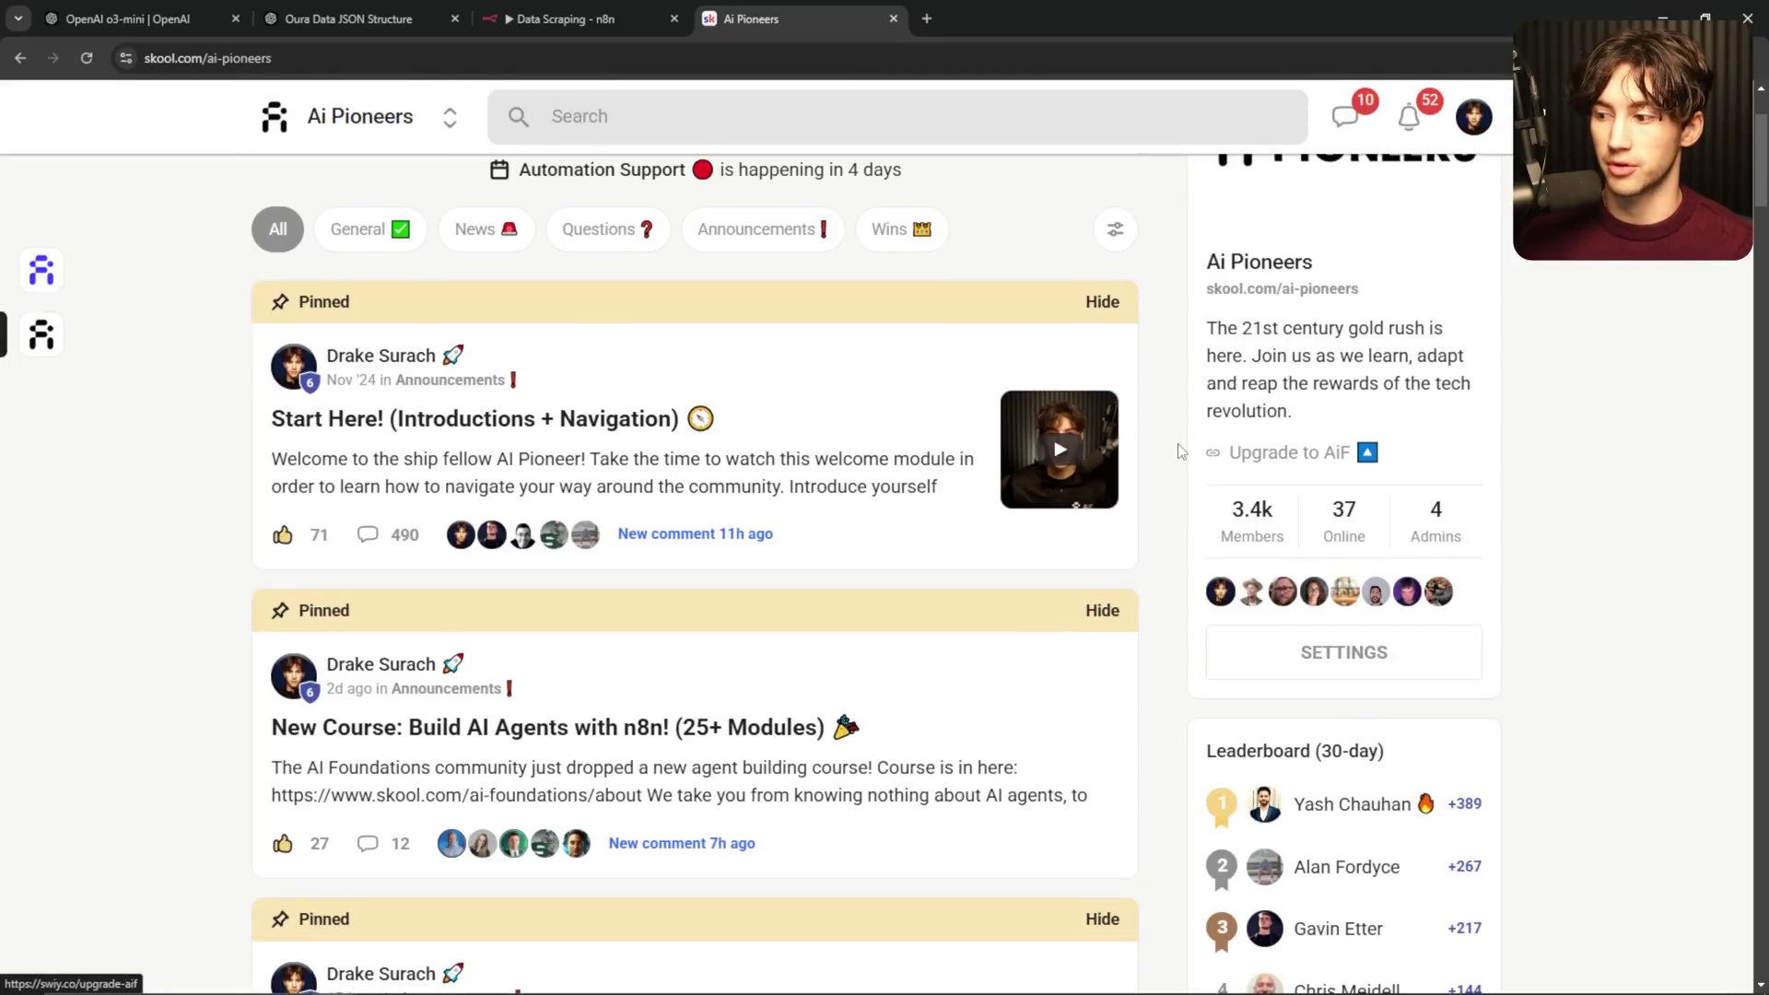
{"action": "key", "text": "ctrl+minus"}
{"action": "key", "text": "ctrl+minus"}
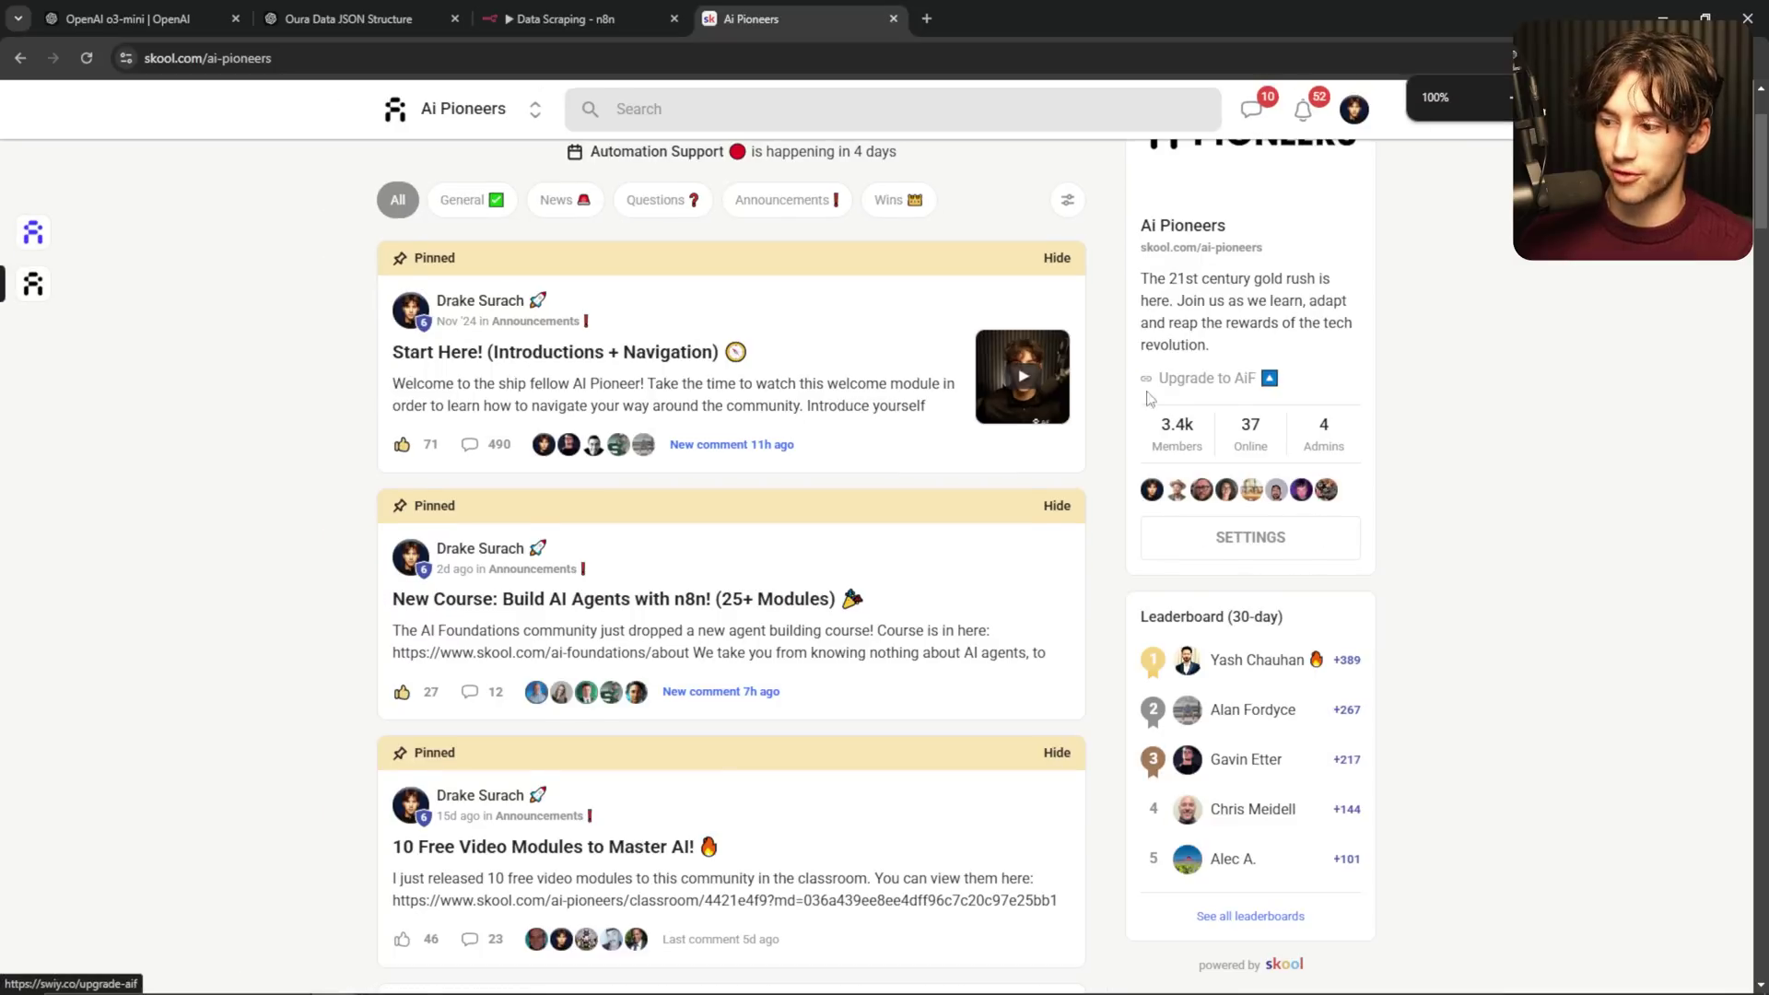
{"action": "scroll", "coordinate": [1161, 420], "scroll_direction": "down", "scroll_amount": 5}
{"action": "scroll", "coordinate": [730, 557], "scroll_direction": "down", "scroll_amount": 2}
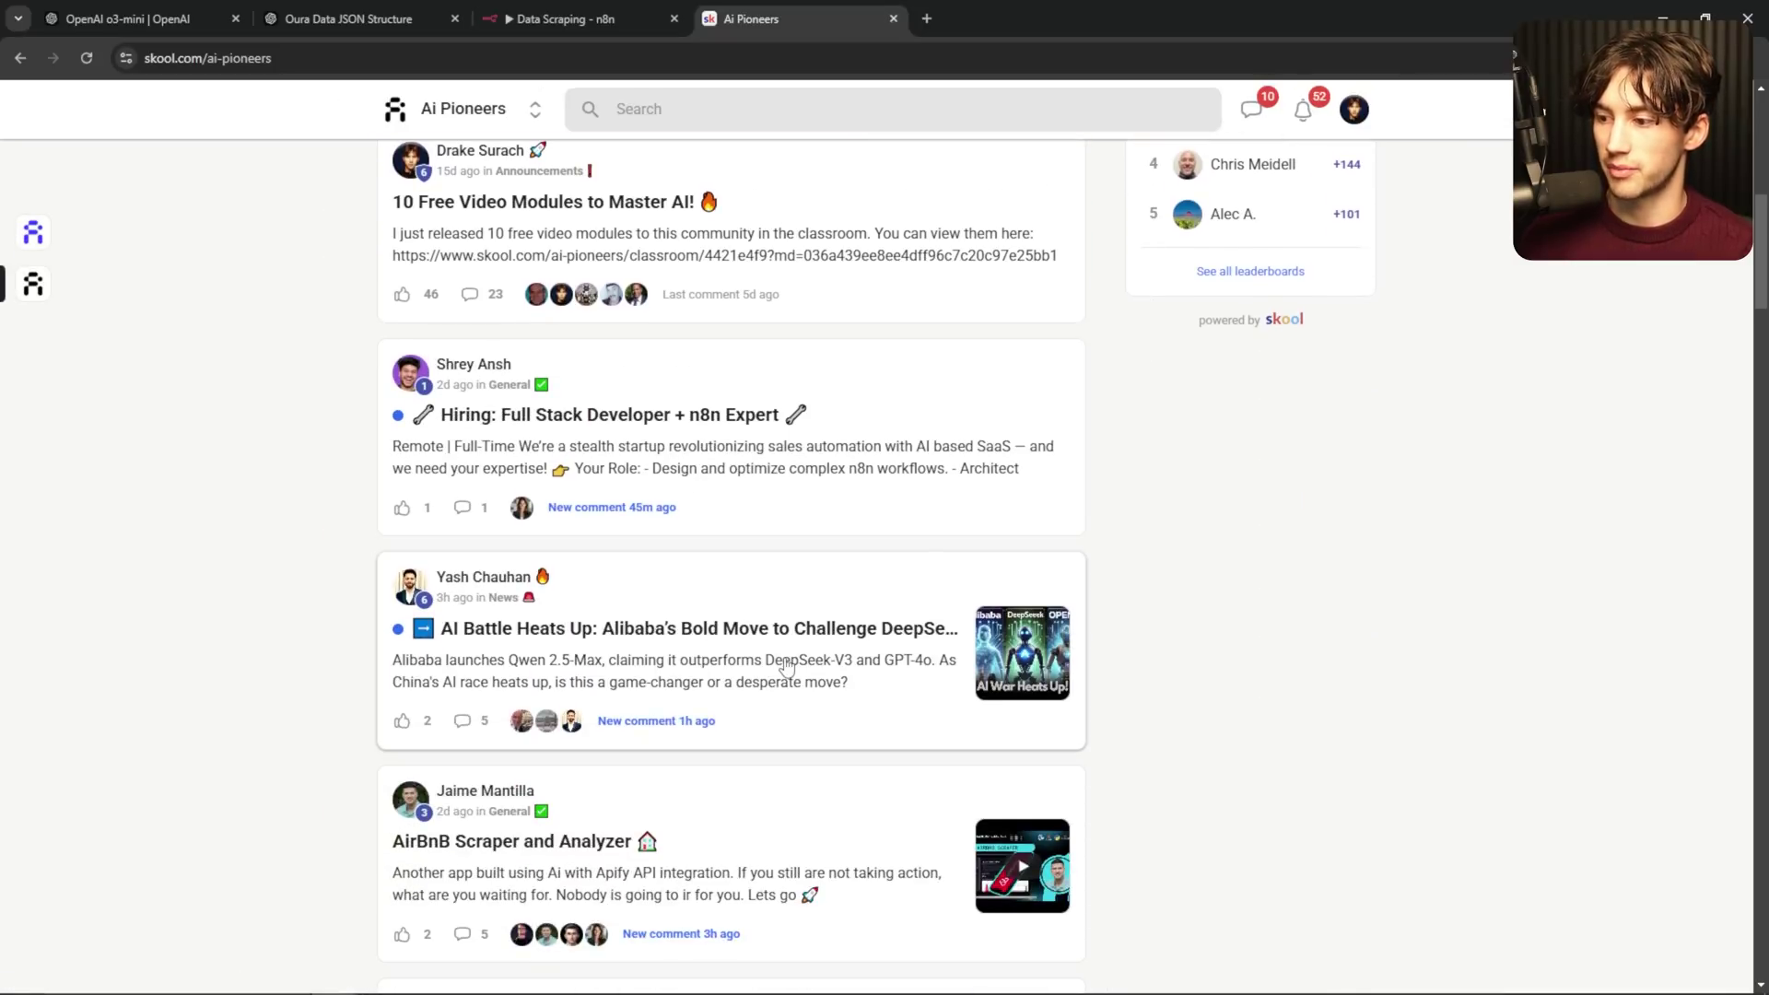
{"action": "scroll", "coordinate": [788, 658], "scroll_direction": "down", "scroll_amount": 3}
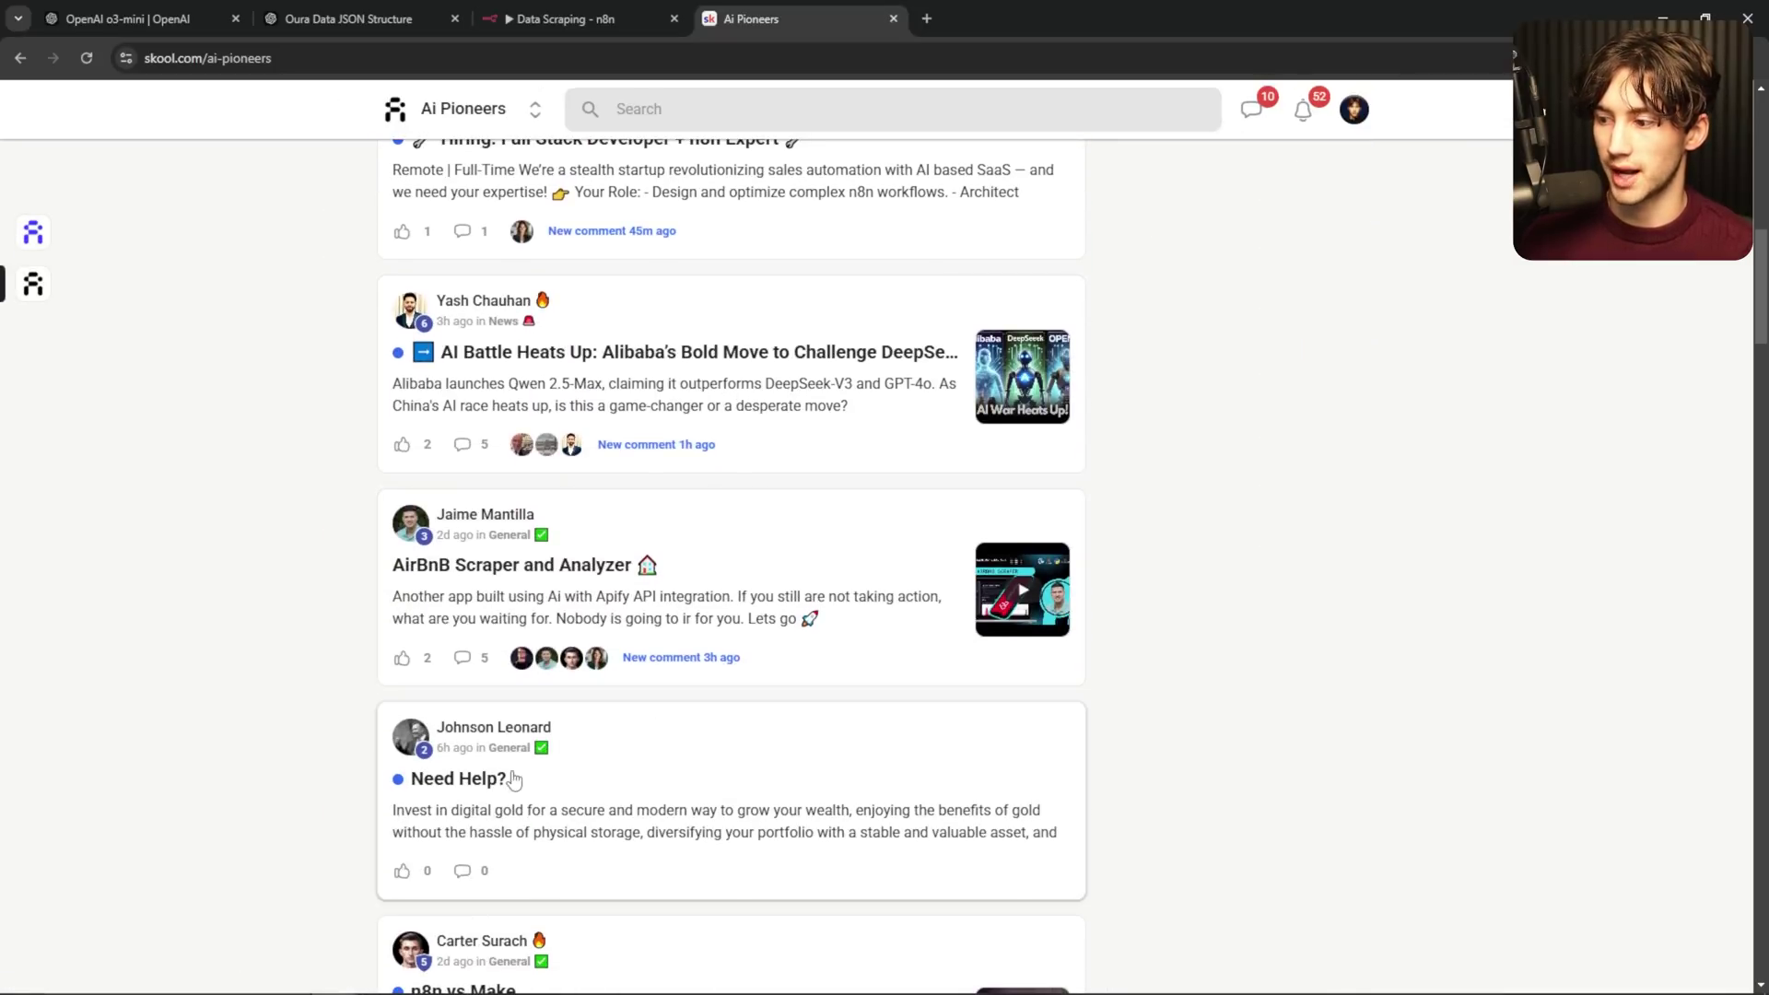
{"action": "scroll", "coordinate": [912, 775], "scroll_direction": "up", "scroll_amount": 11}
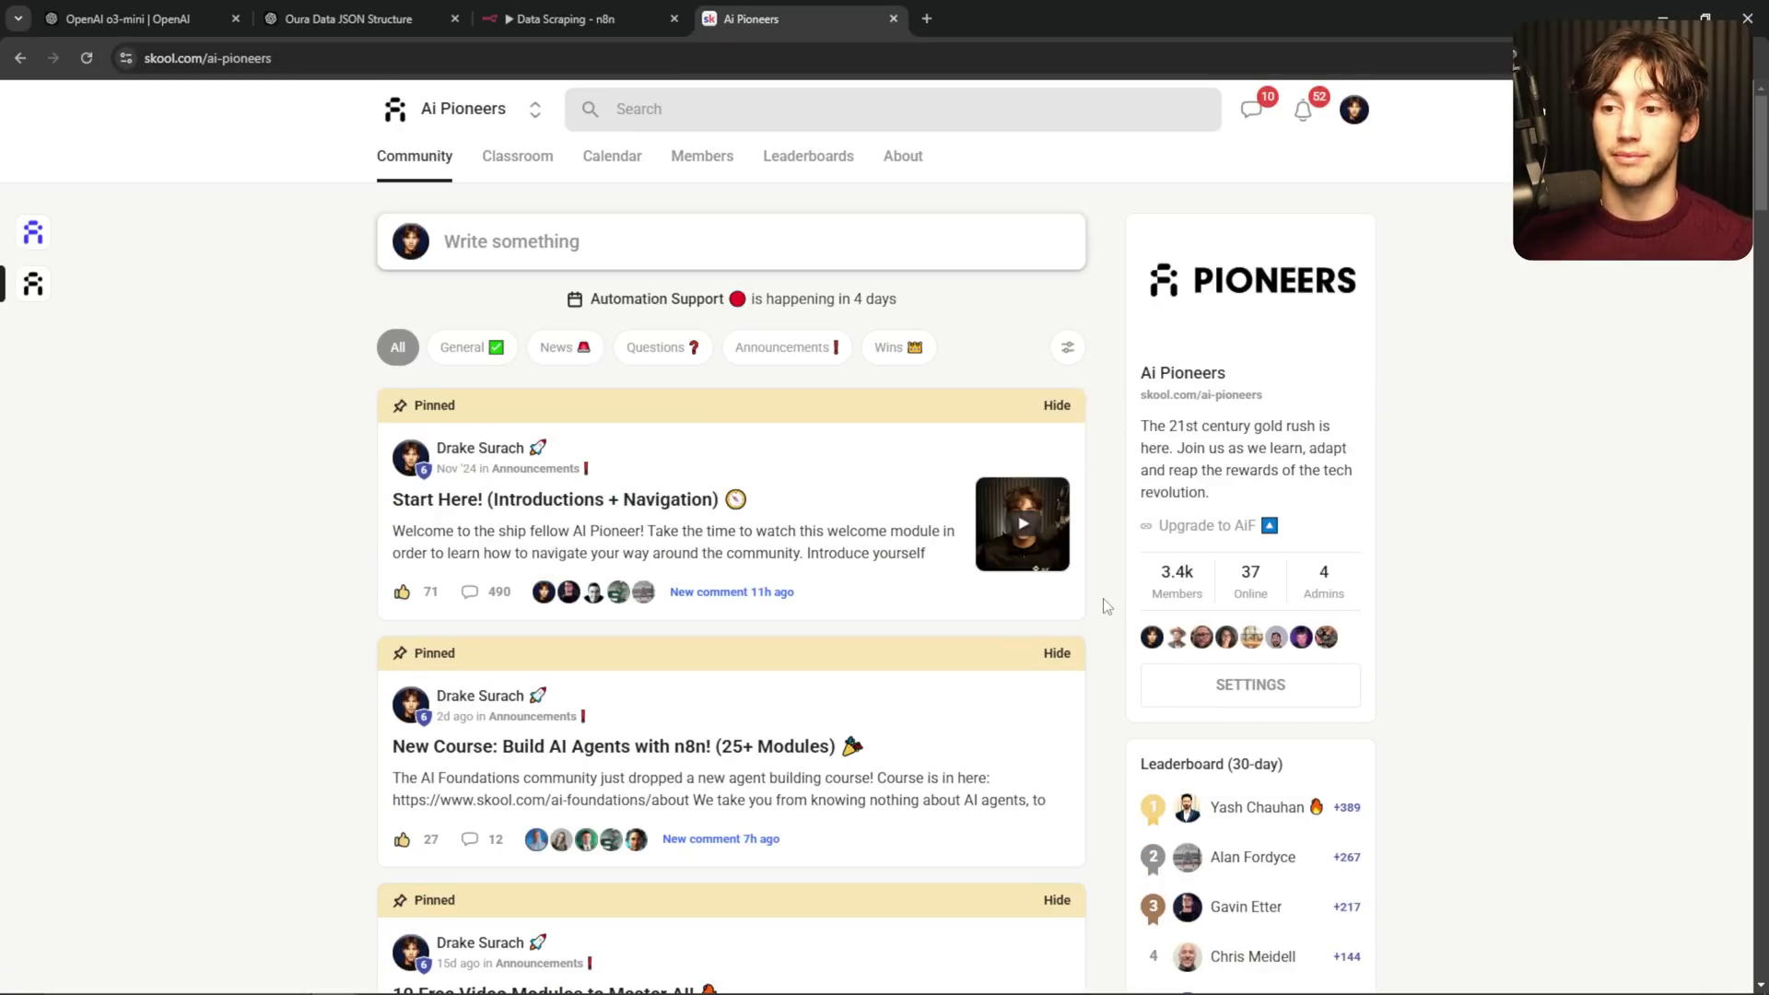
- View the courses in the Ai Pioneers Classroom and return to the Community feed
{"action": "left_click", "coordinate": [517, 157]}
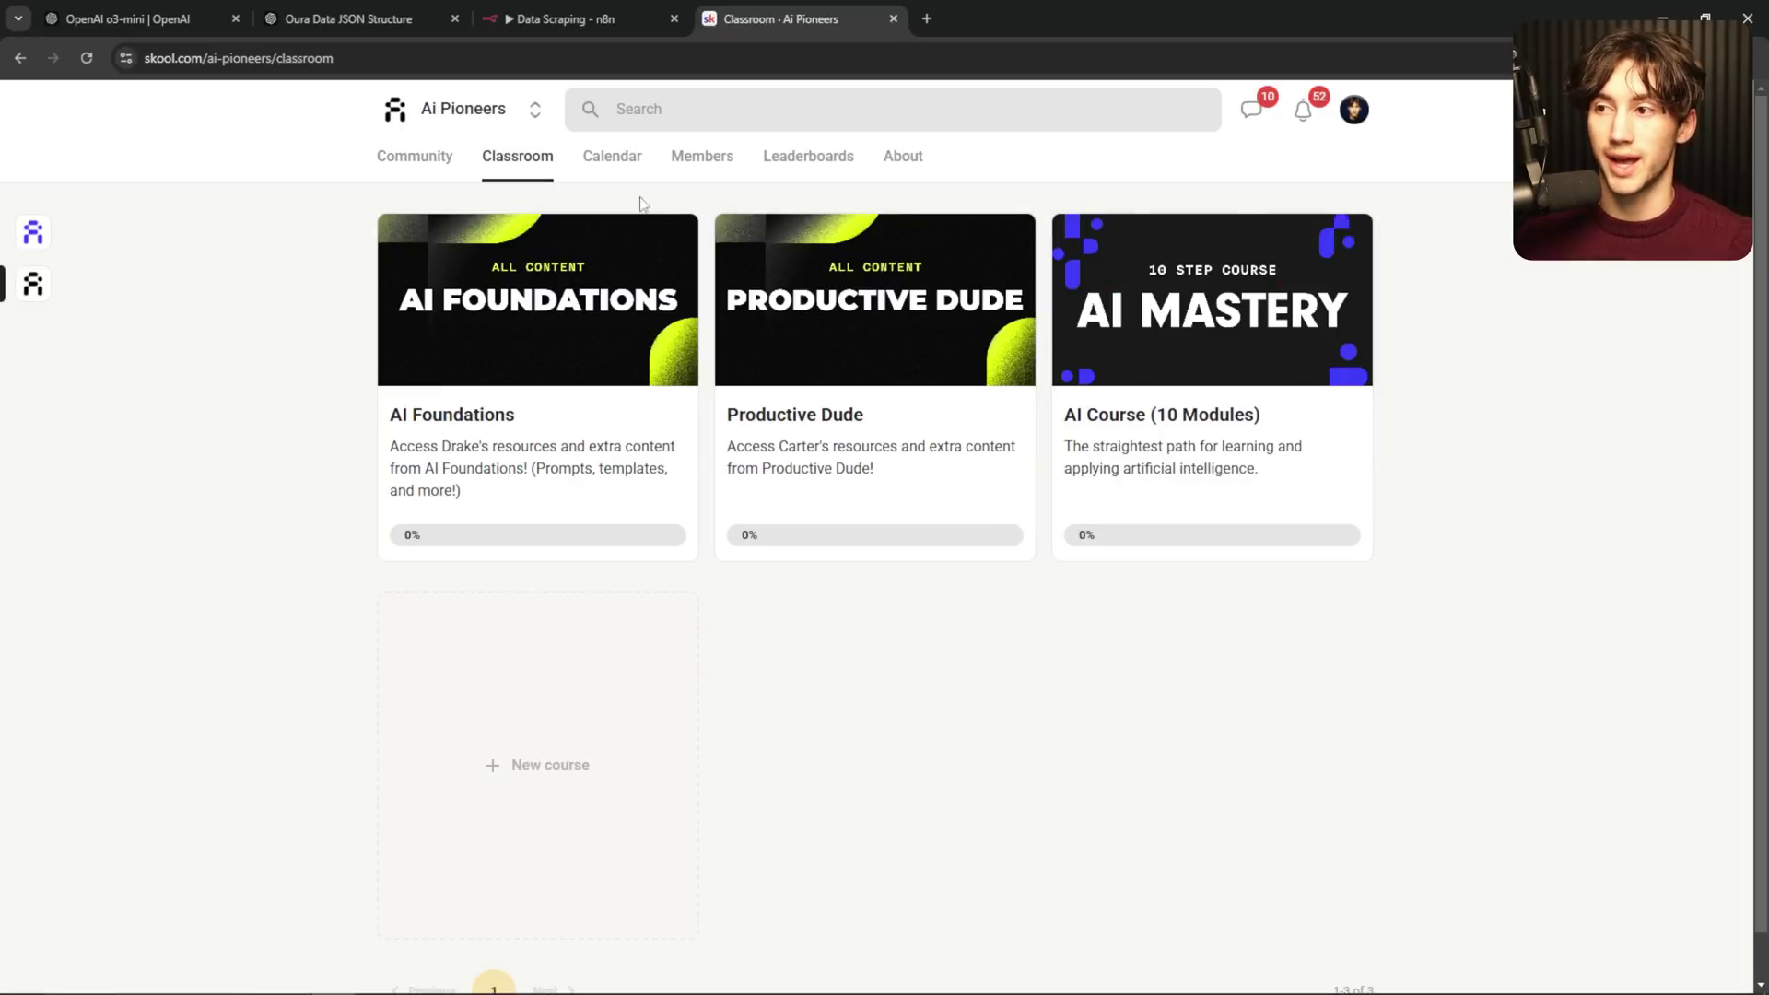
{"action": "left_click", "coordinate": [415, 158]}
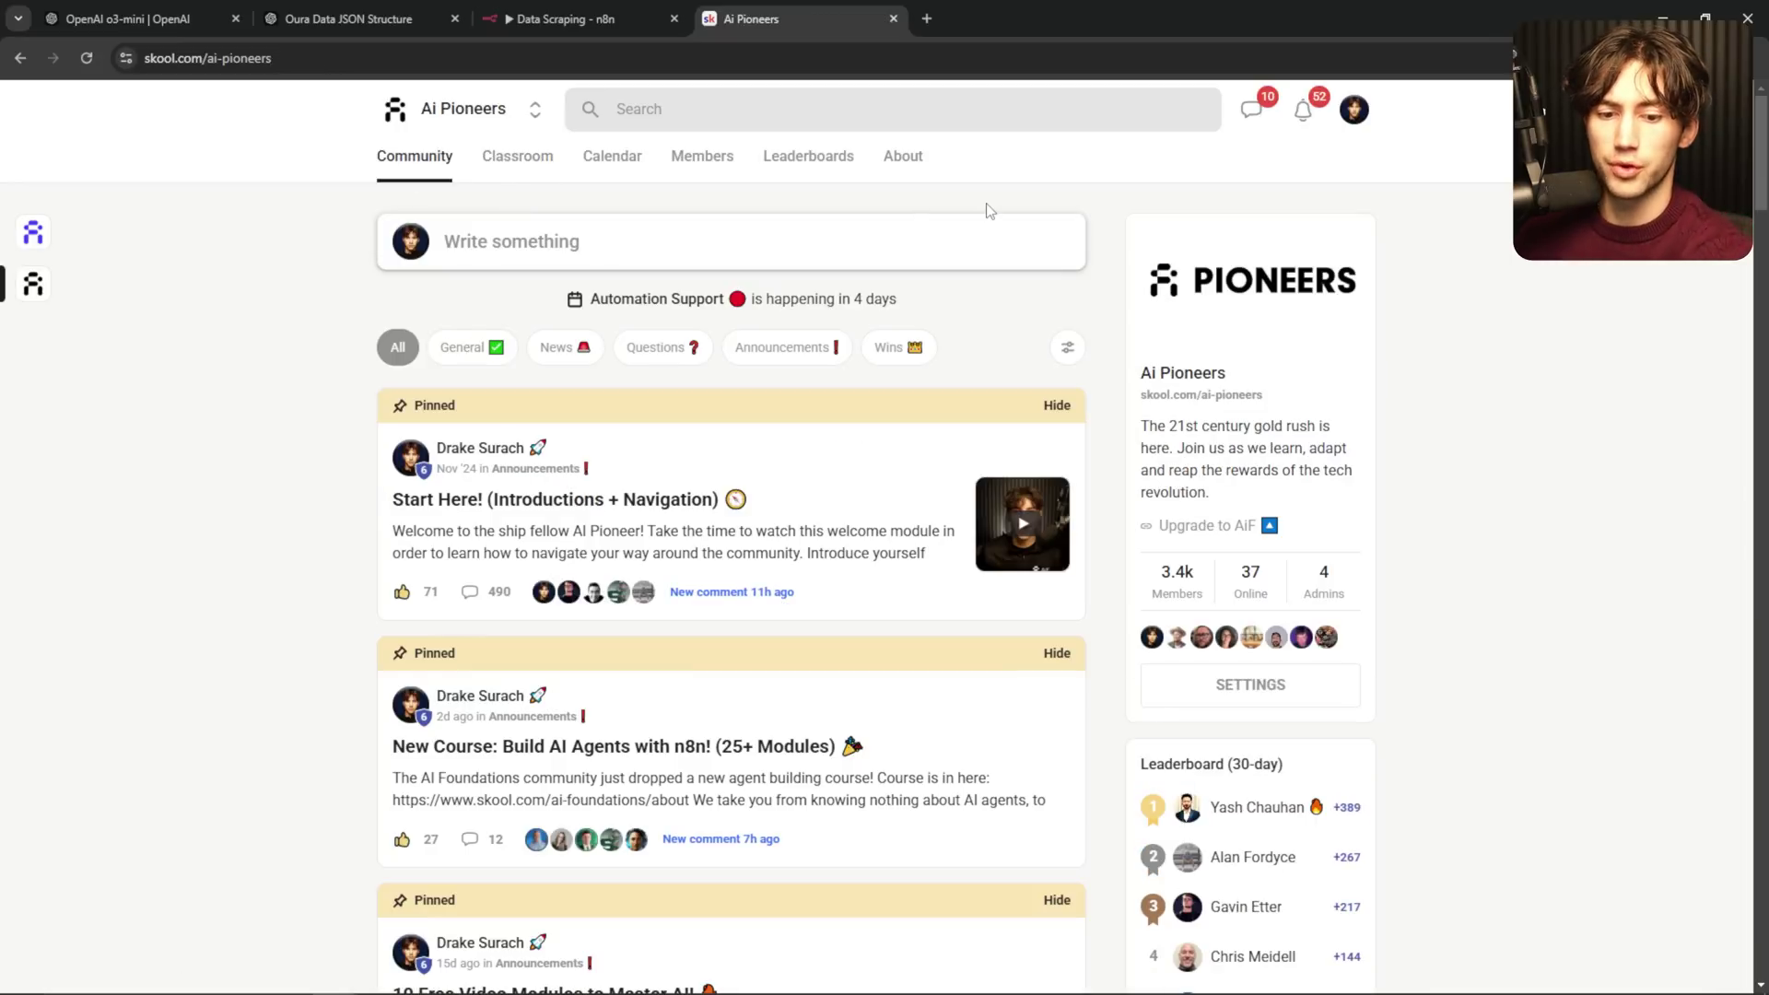